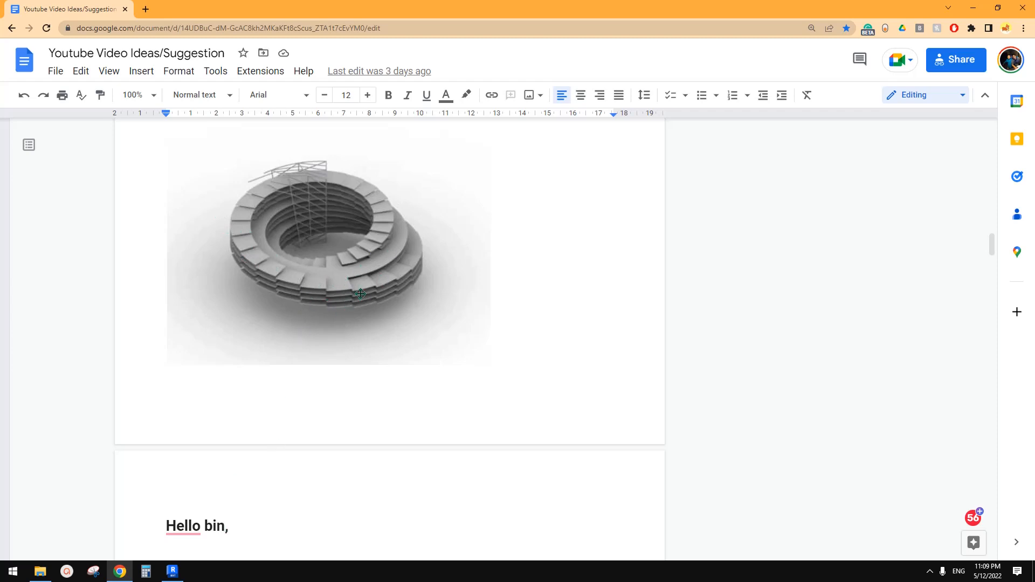
# Step: Switch to Revit and open the Level 1 floor plan of the spiral ring mass
pyautogui.click(172, 571)
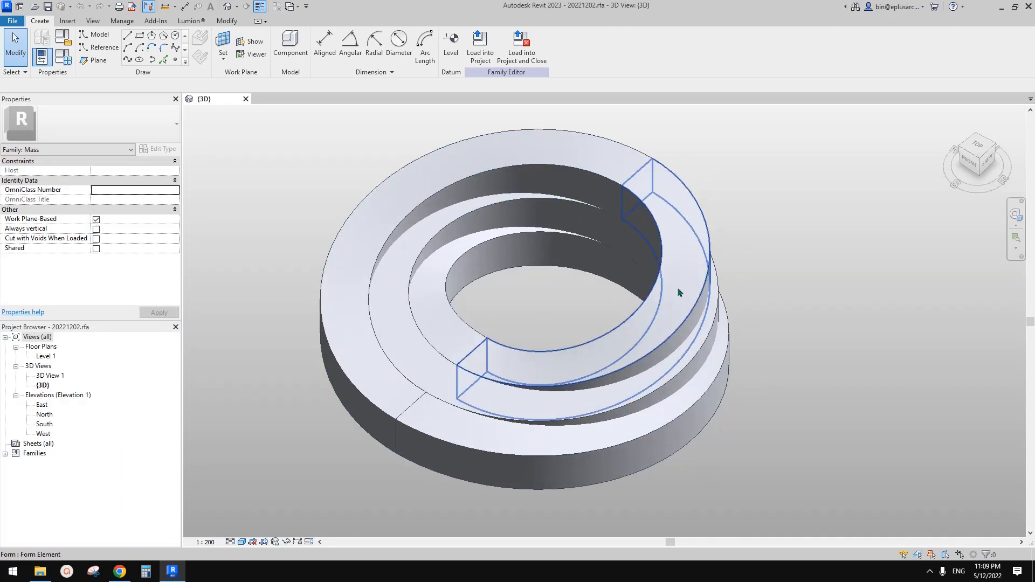
pyautogui.click(630, 350)
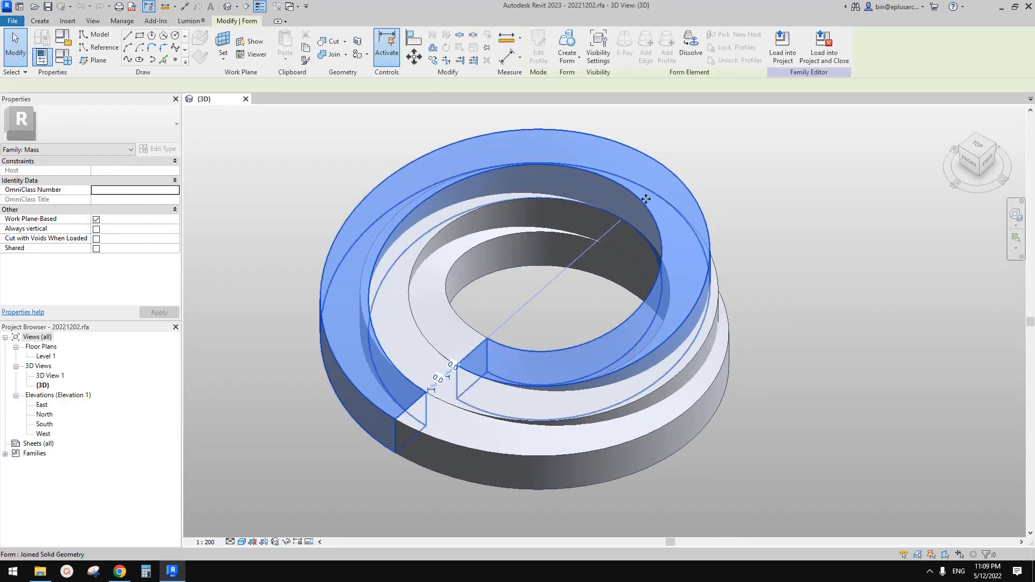
pyautogui.click(535, 333)
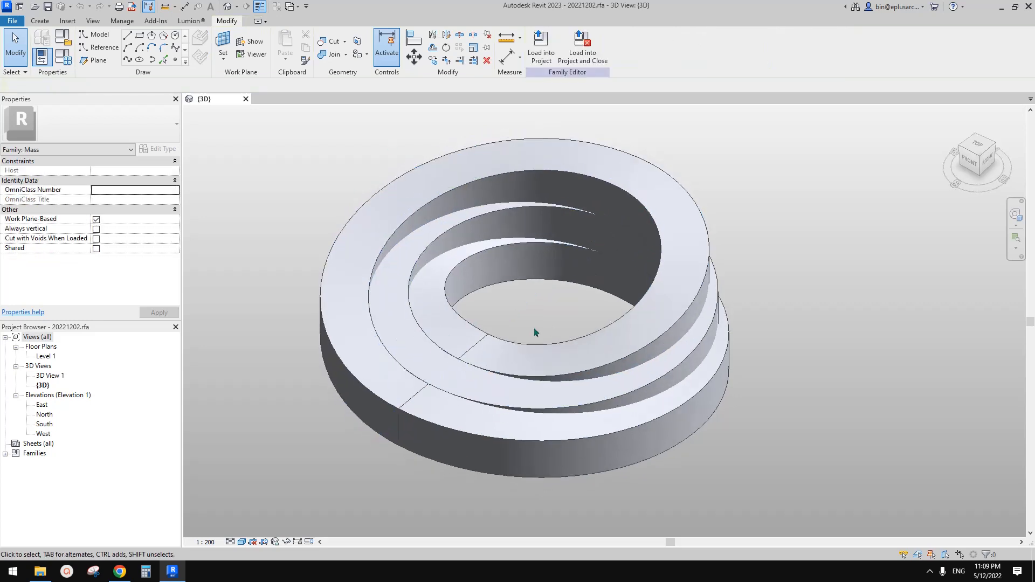
pyautogui.doubleClick(41, 356)
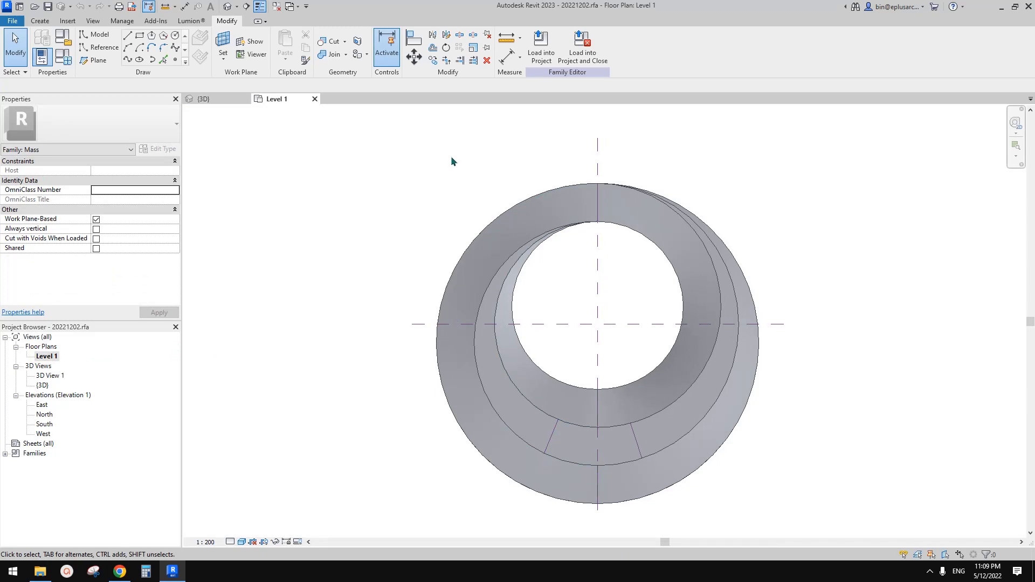
# Step: Draw a reference plane from the intersection of the centre planes out past the ring's upper edge, about 10° off the vertical centre plane
pyautogui.moveTo(582, 276)
pyautogui.mouseDown(button='middle')
pyautogui.moveTo(571, 250)
pyautogui.moveTo(598, 271)
pyautogui.mouseUp(button='middle')
pyautogui.press('r')
pyautogui.press('p')
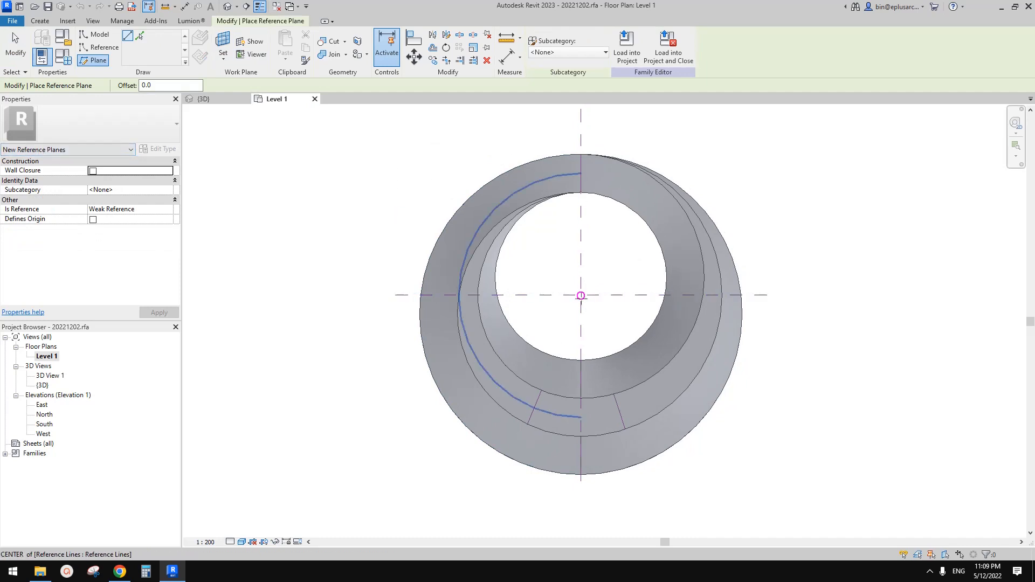
pyautogui.click(581, 296)
pyautogui.moveTo(580, 295); pyautogui.dragTo(566, 344, button='middle')
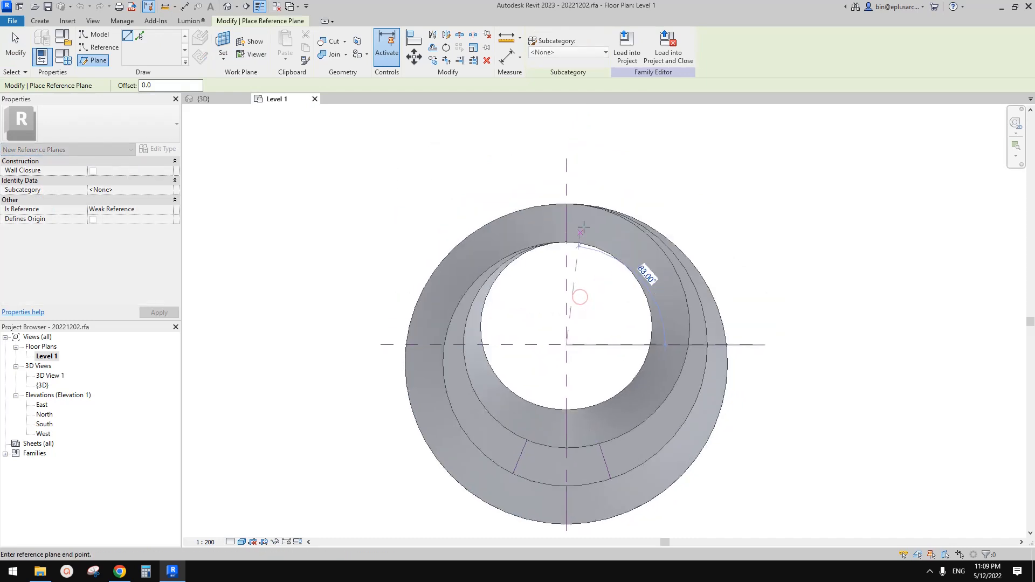
pyautogui.click(597, 169)
pyautogui.press('Escape')
pyautogui.press('Escape')
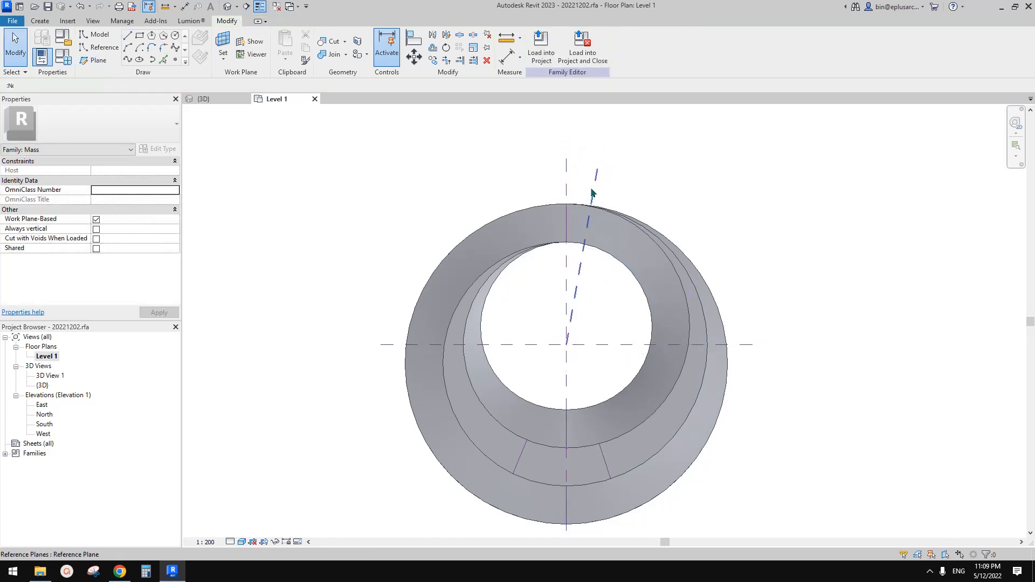
# Step: Name the new slanted reference plane 1
pyautogui.click(591, 193)
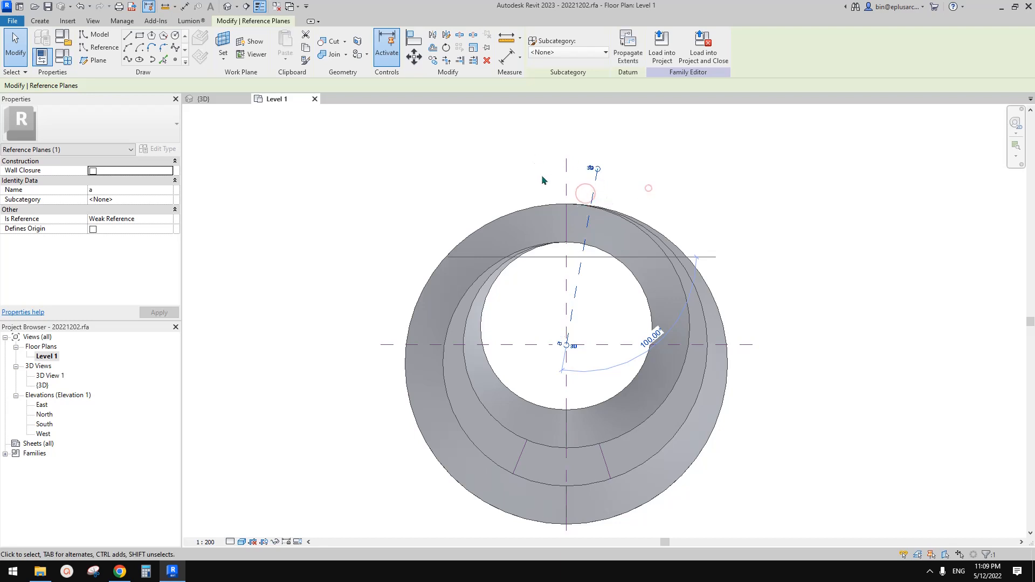
pyautogui.click(584, 166)
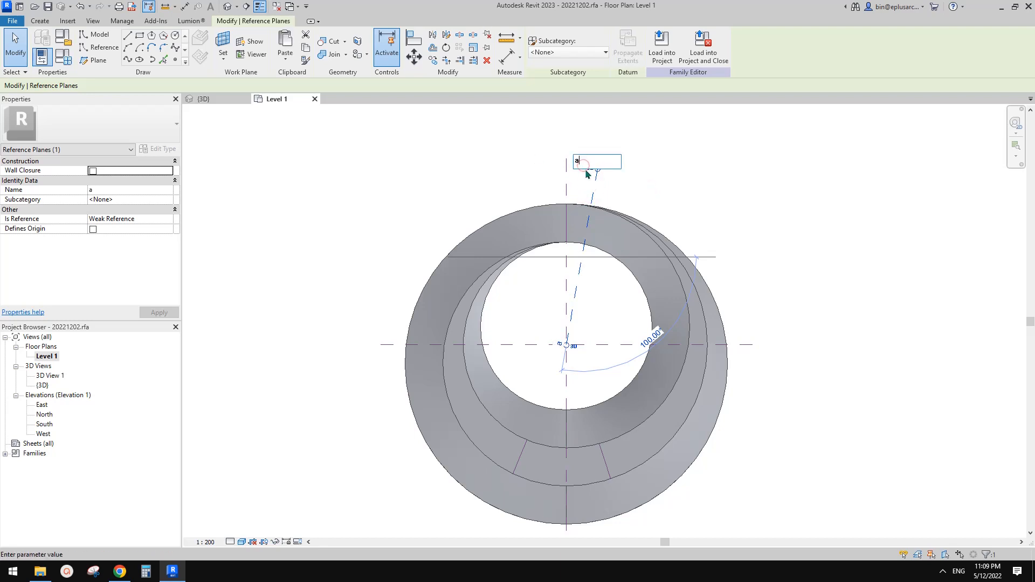
pyautogui.click(656, 167)
pyautogui.click(657, 168)
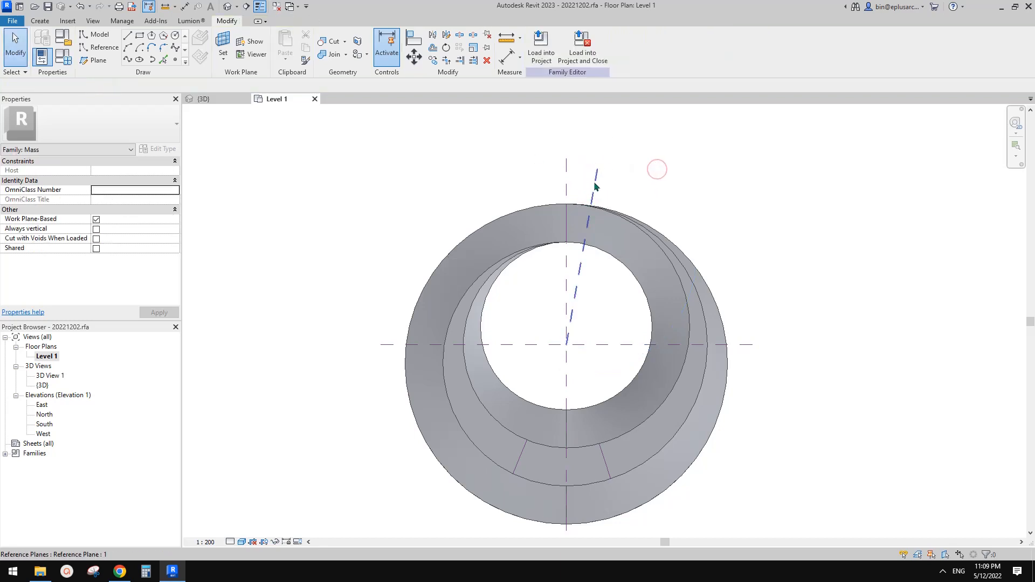
# Step: Maximize the 3D extents of reference plane 1 so that it crosses the whole ring
pyautogui.click(594, 182)
pyautogui.moveTo(633, 199); pyautogui.dragTo(640, 173, button='middle')
pyautogui.moveTo(608, 224); pyautogui.dragTo(600, 234, button='middle')
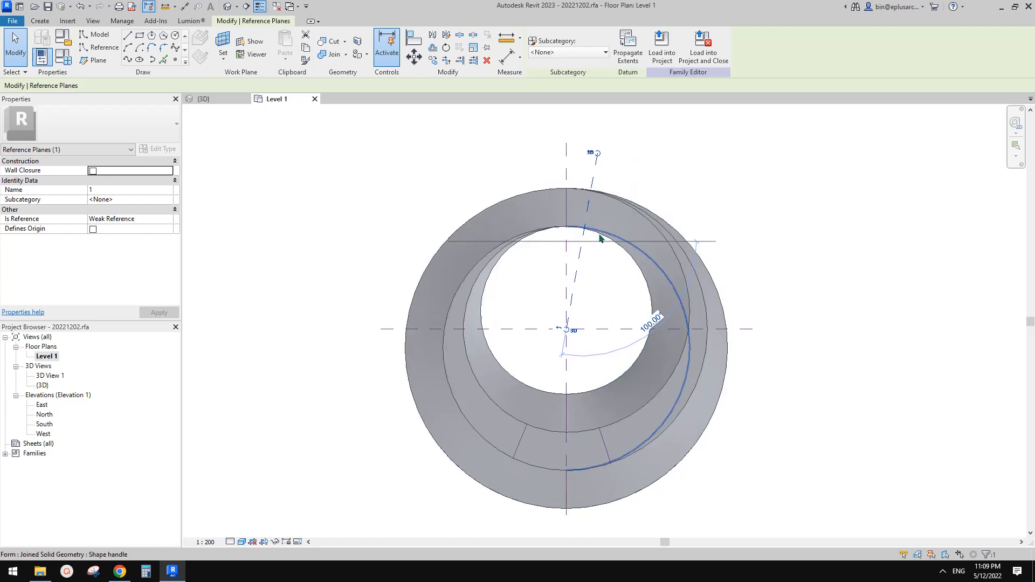
pyautogui.press('Escape')
pyautogui.rightClick(595, 177)
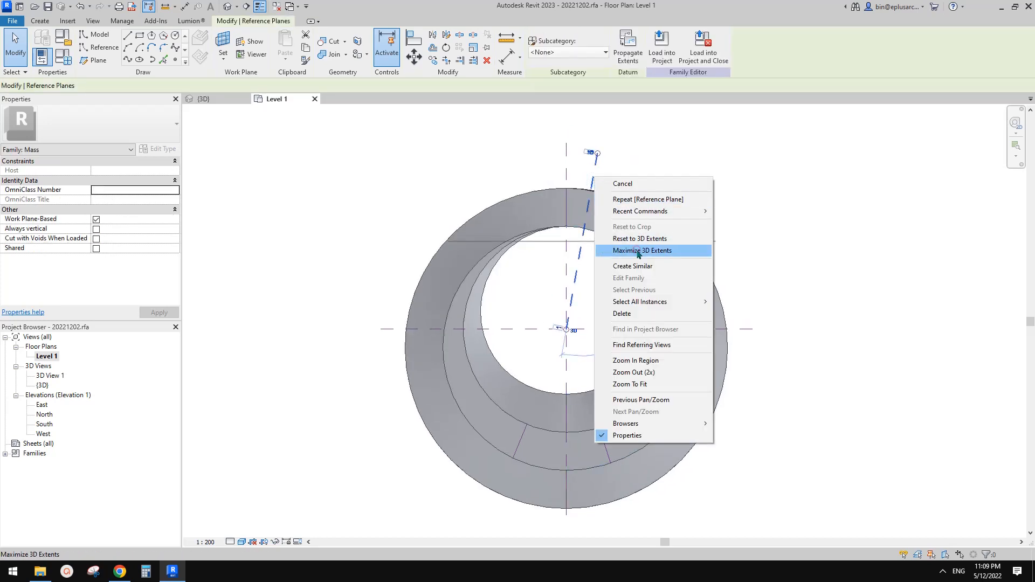
pyautogui.click(638, 251)
pyautogui.moveTo(699, 199); pyautogui.dragTo(604, 180, button='middle')
pyautogui.press('Escape')
pyautogui.scroll(-1, 696, 196)
pyautogui.click(588, 158)
pyautogui.press('Escape')
# Step: Try rotating reference plane 1 by 10° about the intersection of the centre planes without making a copy
pyautogui.click(585, 164)
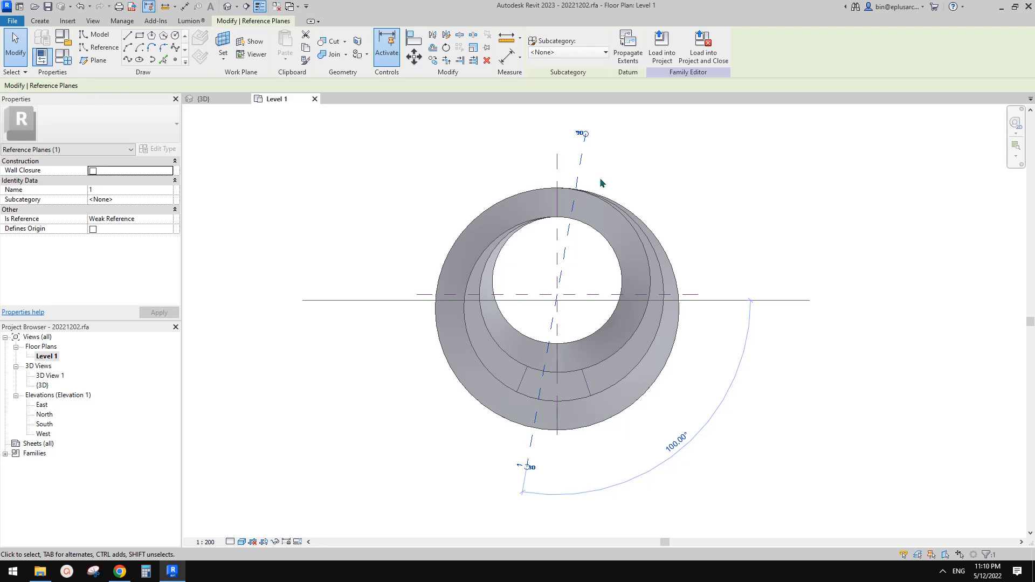
pyautogui.press('r')
pyautogui.press('o')
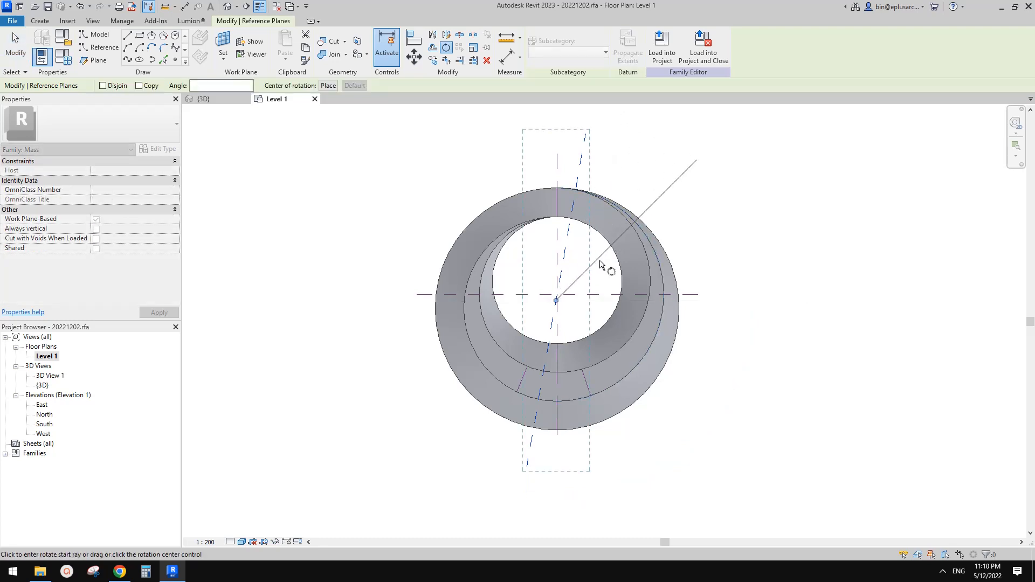
pyautogui.moveTo(556, 300); pyautogui.dragTo(557, 295)
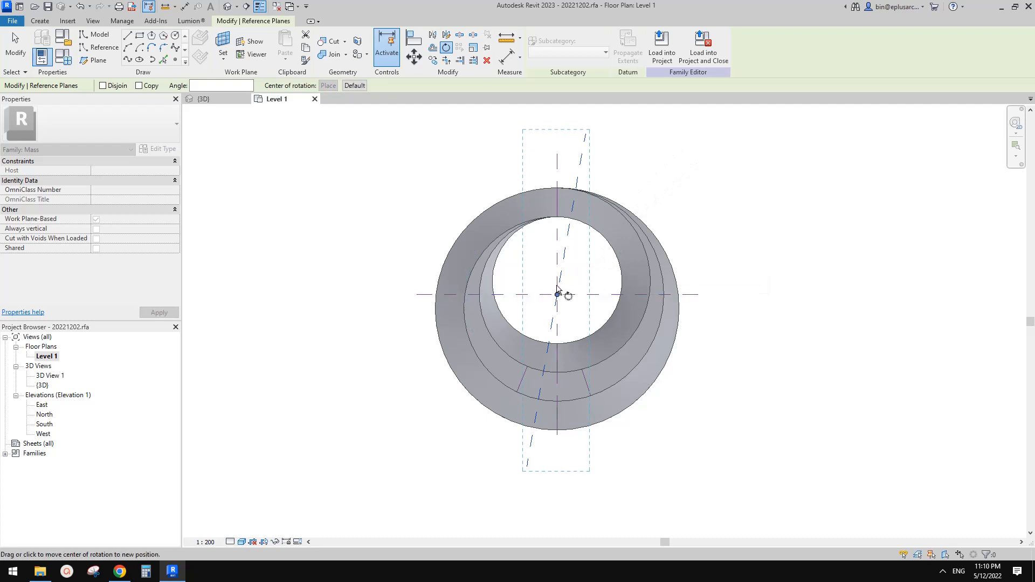
pyautogui.click(560, 161)
pyautogui.click(580, 160)
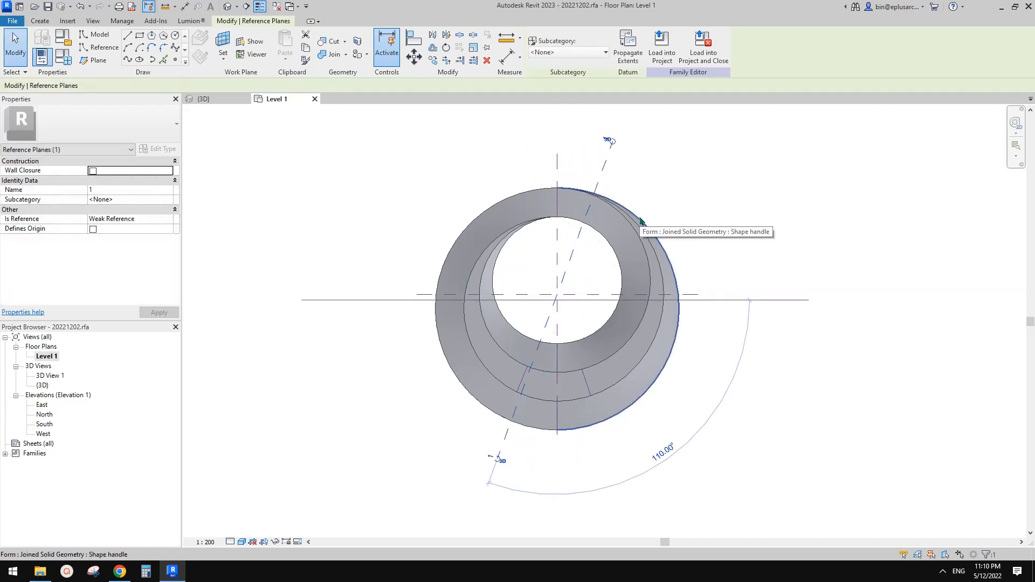
pyautogui.hotkey('ctrl', 'z')
# Step: Rotate a copy of reference plane 1 by 10° clockwise about the intersection of the centre planes
pyautogui.click(579, 163)
pyautogui.moveTo(549, 179); pyautogui.dragTo(550, 188, button='middle')
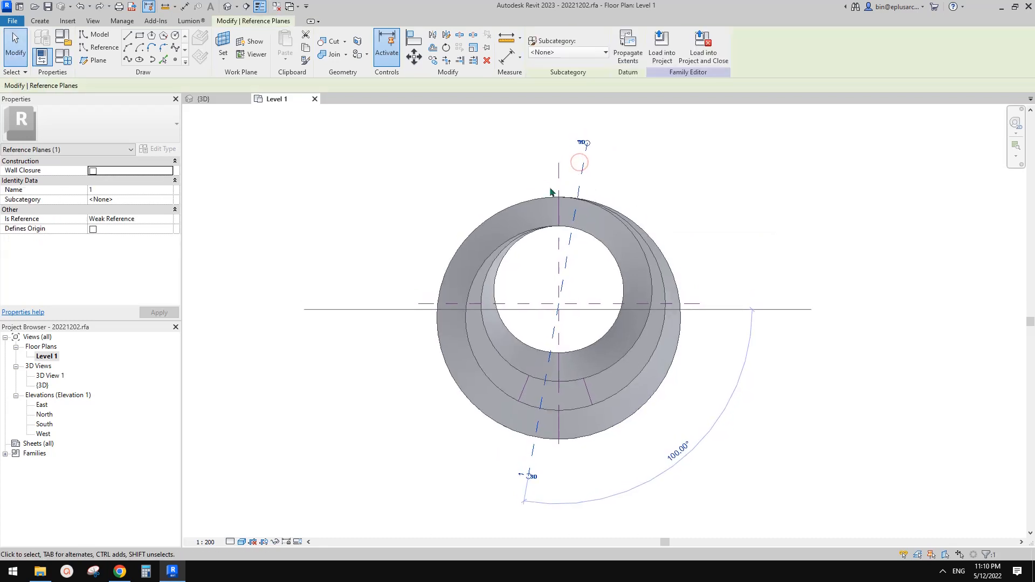
pyautogui.moveTo(413, 182); pyautogui.dragTo(413, 184, button='middle')
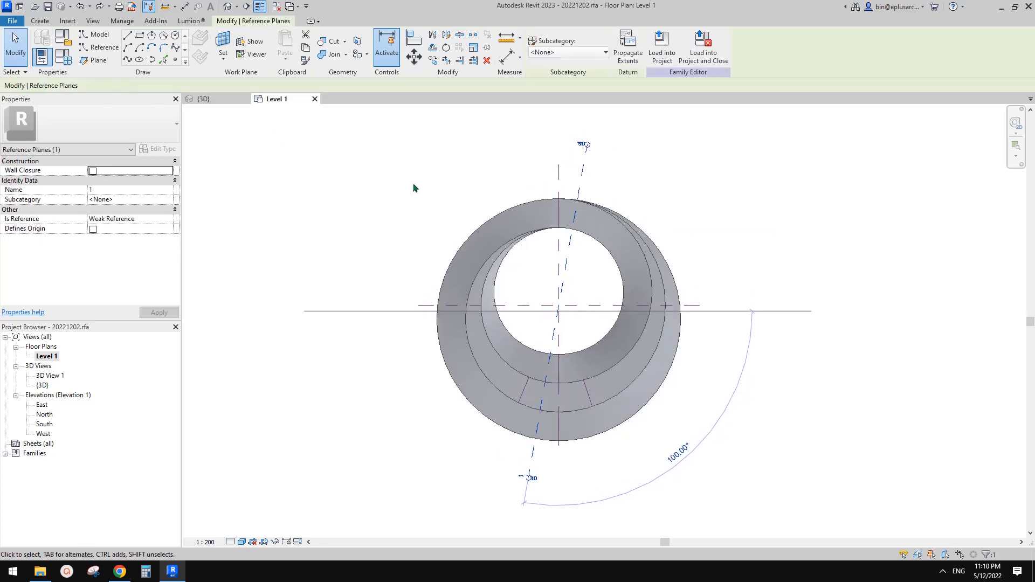
pyautogui.press('r')
pyautogui.press('o')
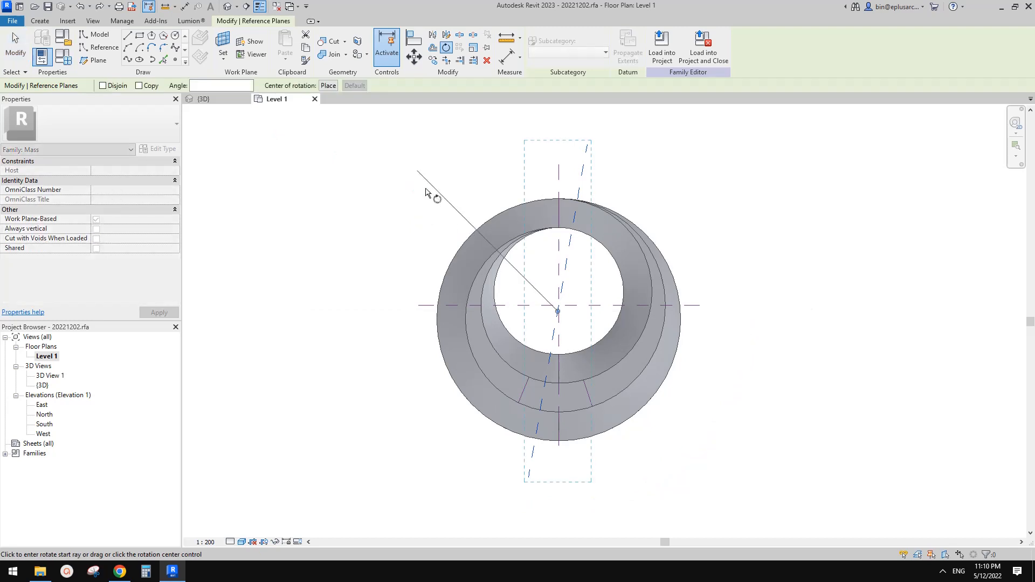
pyautogui.click(559, 306)
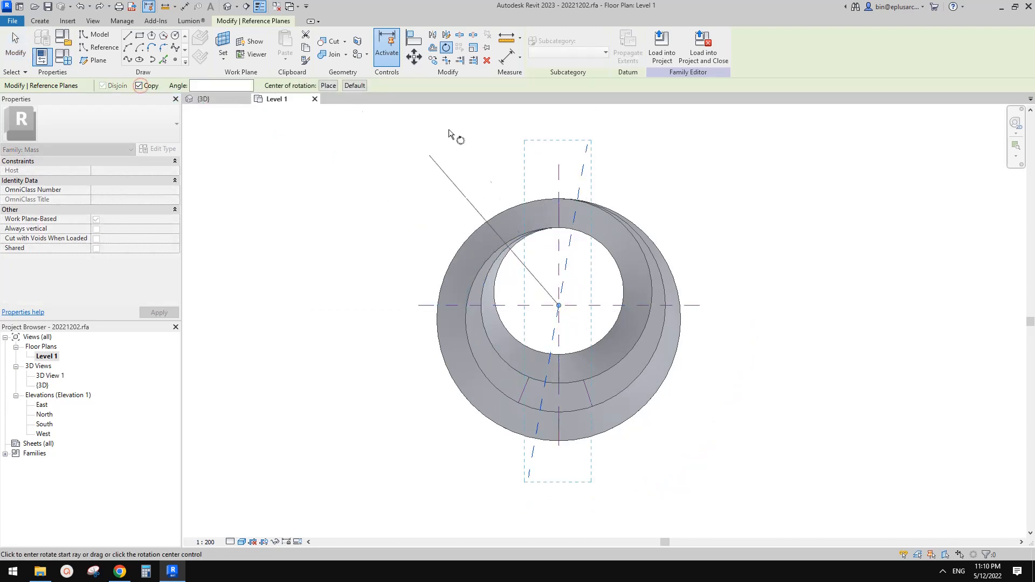
pyautogui.click(559, 165)
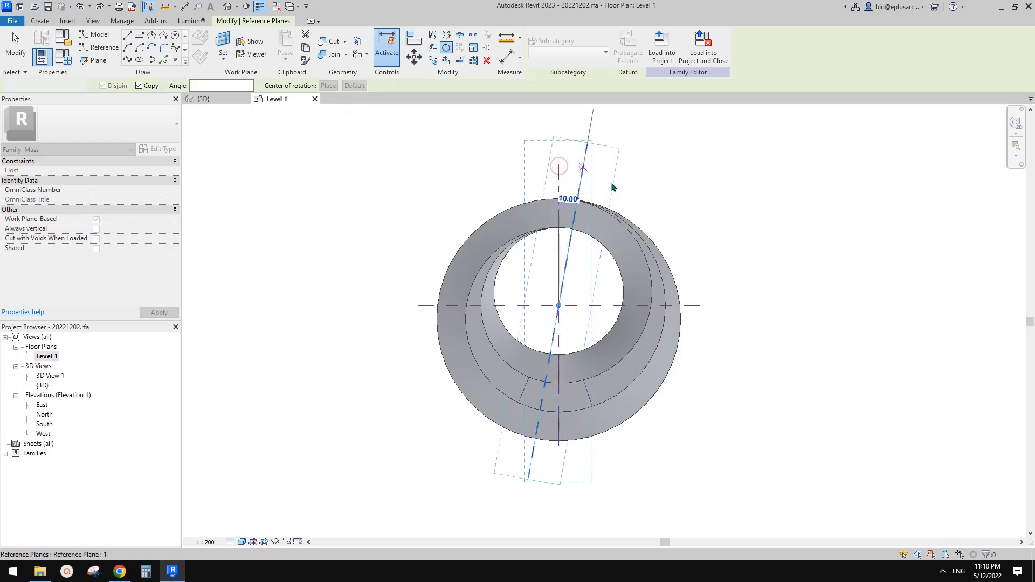
pyautogui.click(603, 171)
# Step: Mirror a copy of reference plane 1 across the neighbouring rotated plane to create a third radial plane
pyautogui.scroll(2, 603, 171)
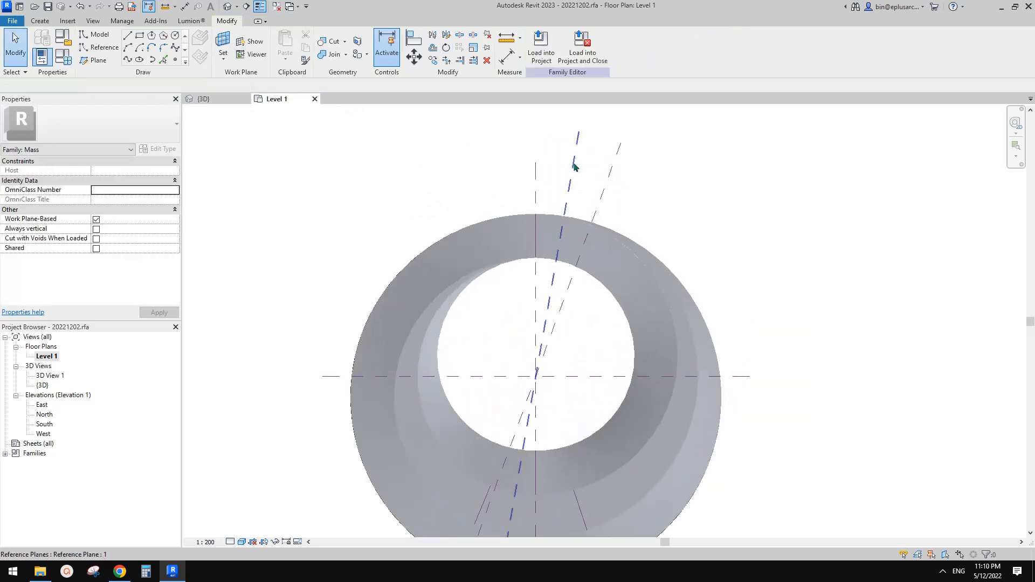
pyautogui.click(573, 163)
pyautogui.press('m')
pyautogui.press('m')
pyautogui.click(596, 167)
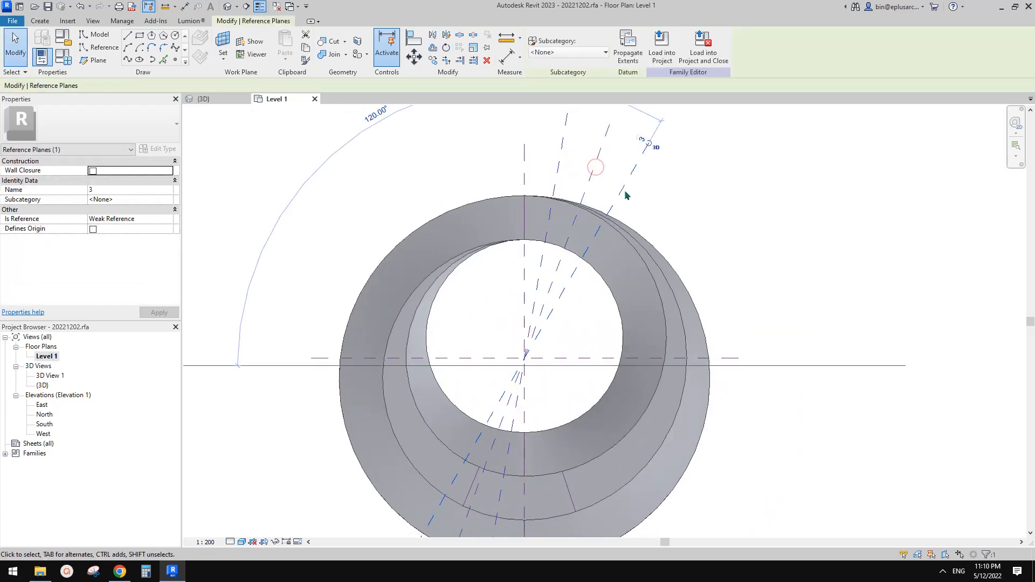
# Step: Mirror copies of the first two radial reference planes across the third one
pyautogui.moveTo(614, 161); pyautogui.dragTo(548, 154)
pyautogui.press('m')
pyautogui.press('m')
pyautogui.click(633, 175)
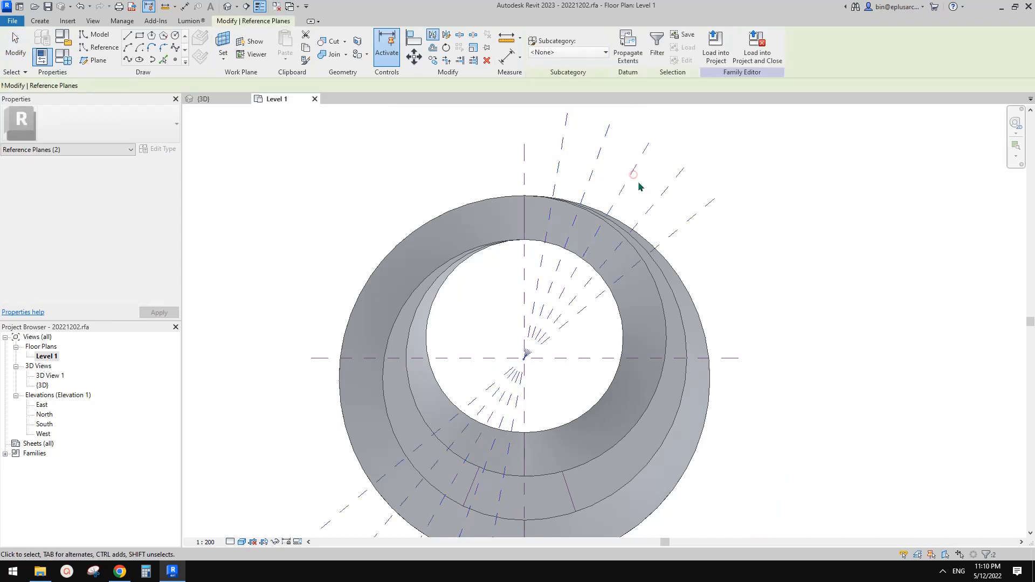
# Step: Mirror copies of the first four radial reference planes across the fifth one to fill the quarter circle
pyautogui.moveTo(687, 181); pyautogui.dragTo(561, 135)
pyautogui.press('m')
pyautogui.press('m')
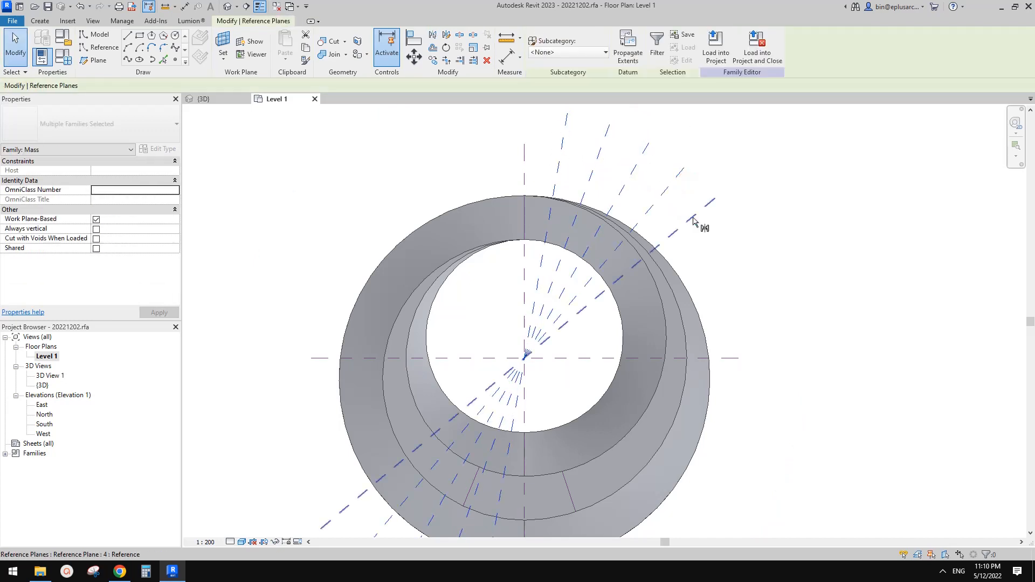
pyautogui.click(693, 217)
# Step: Mirror copies of all eight slanted reference planes across the horizontal centre plane to complete the radial pattern around the ring
pyautogui.moveTo(733, 260); pyautogui.dragTo(691, 241, button='middle')
pyautogui.moveTo(754, 316); pyautogui.dragTo(669, 147)
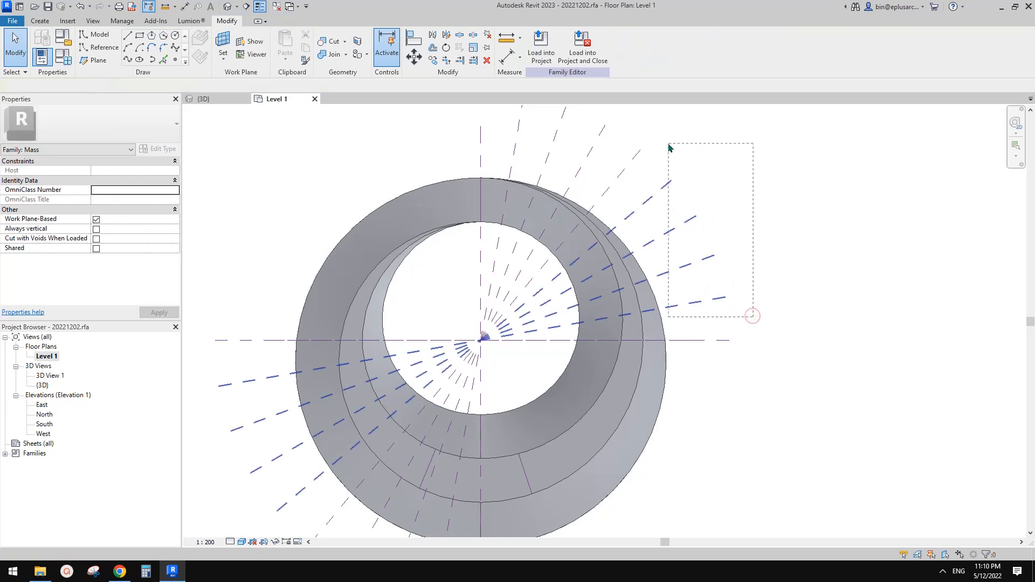
pyautogui.keyDown('ctrl'); pyautogui.moveTo(723, 199); pyautogui.dragTo(540, 232); pyautogui.keyUp('ctrl')
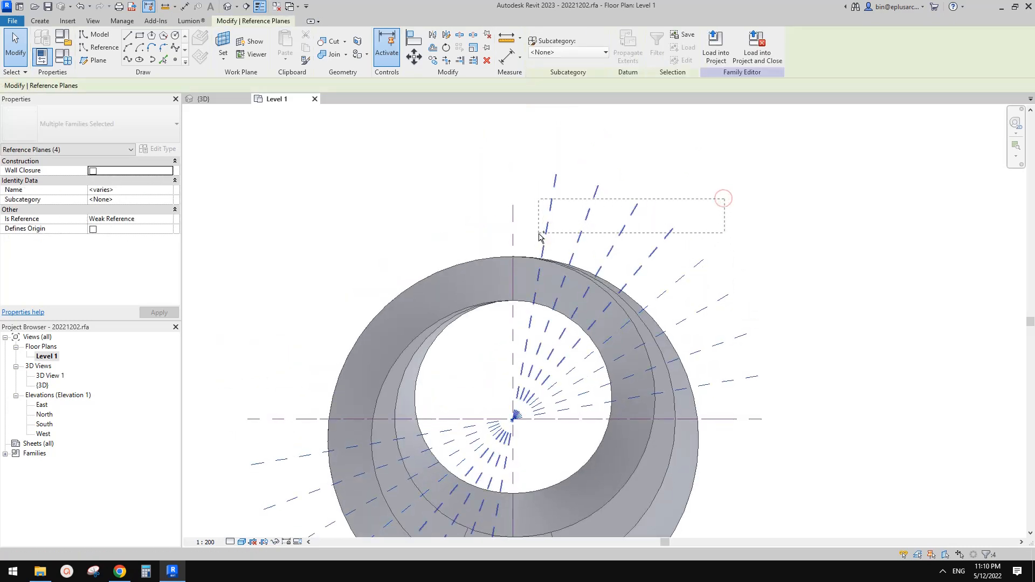
pyautogui.moveTo(591, 198); pyautogui.dragTo(613, 206, button='middle')
pyautogui.press('m')
pyautogui.press('m')
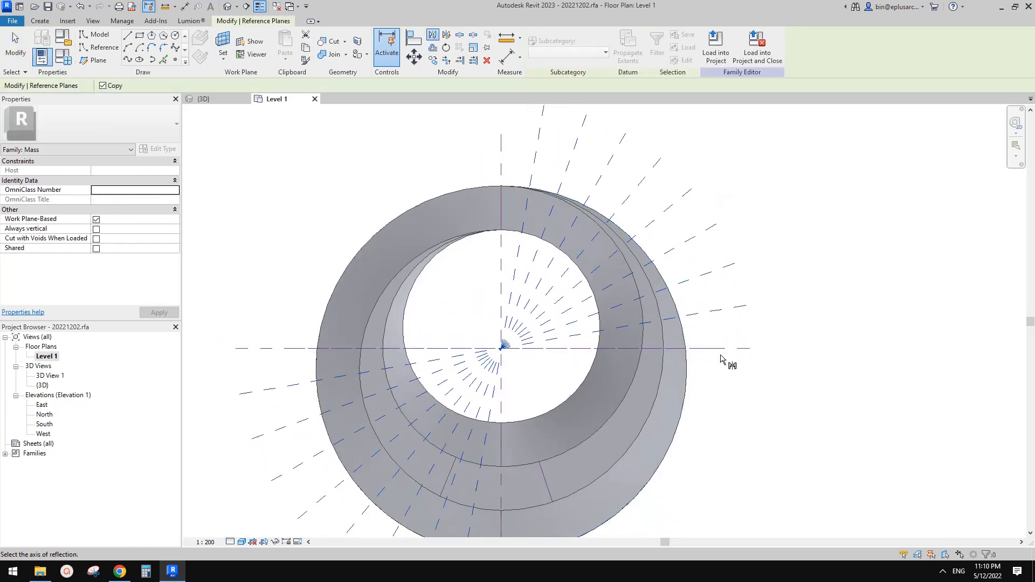
pyautogui.click(721, 353)
pyautogui.moveTo(721, 347); pyautogui.dragTo(705, 212, button='middle')
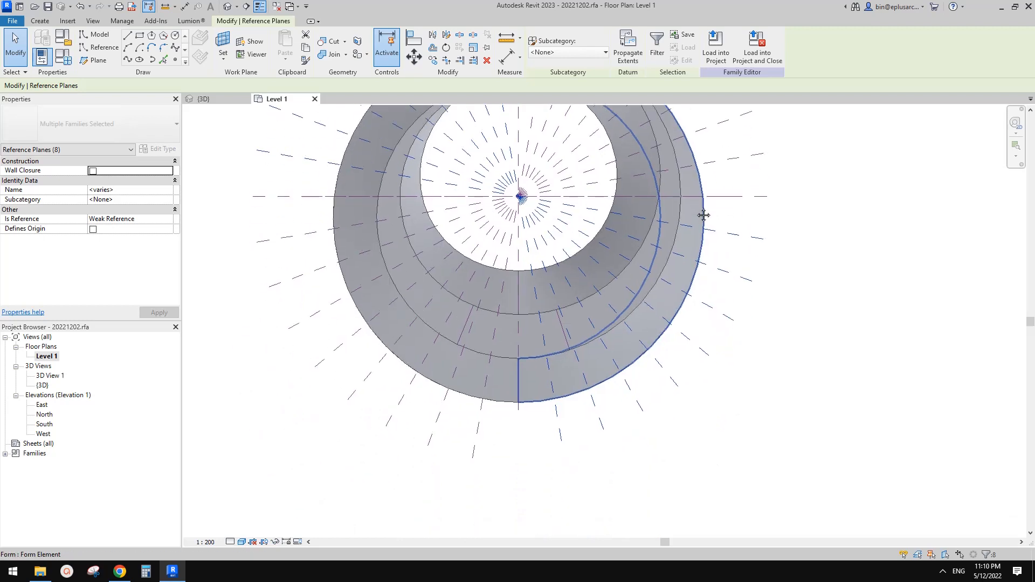
pyautogui.moveTo(668, 259); pyautogui.dragTo(755, 377, button='middle')
pyautogui.scroll(-1, 778, 353)
pyautogui.moveTo(827, 357); pyautogui.dragTo(812, 342, button='middle')
pyautogui.scroll(-1, 834, 342)
pyautogui.click(811, 342)
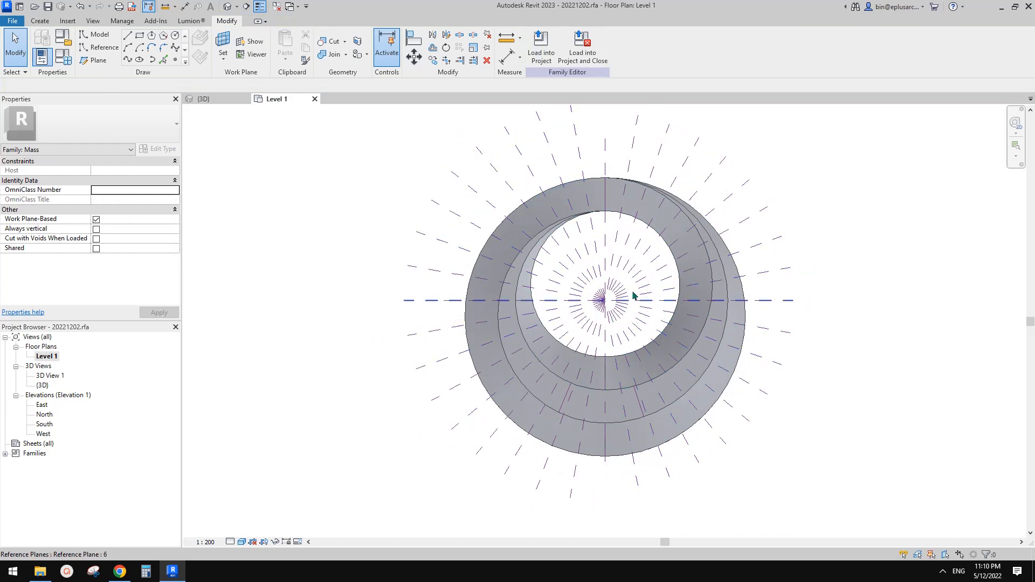
pyautogui.moveTo(633, 295); pyautogui.dragTo(608, 297, button='middle')
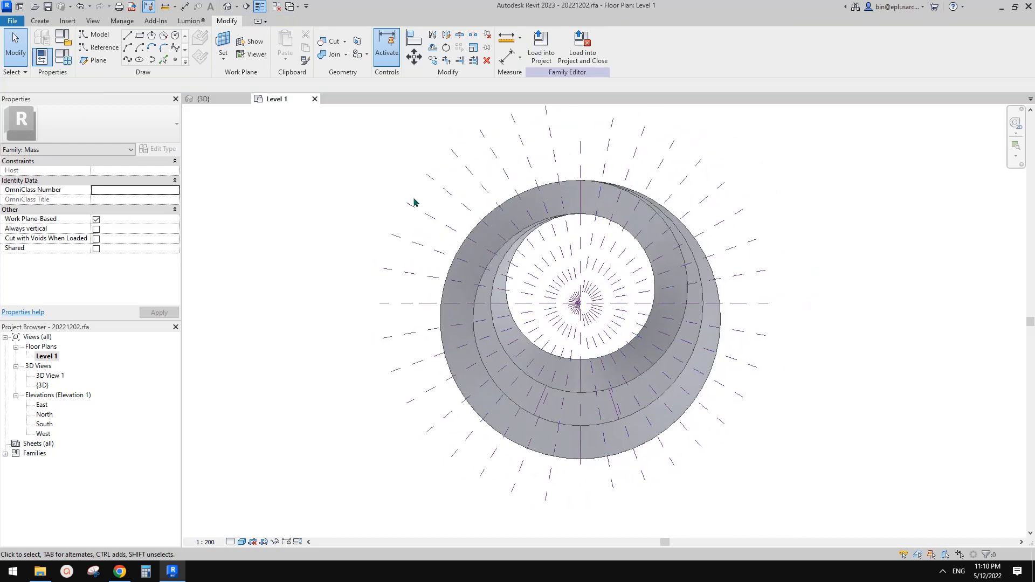
# Step: Open the default 3D view and select the uppermost arc form of the spiral mass
pyautogui.click(226, 7)
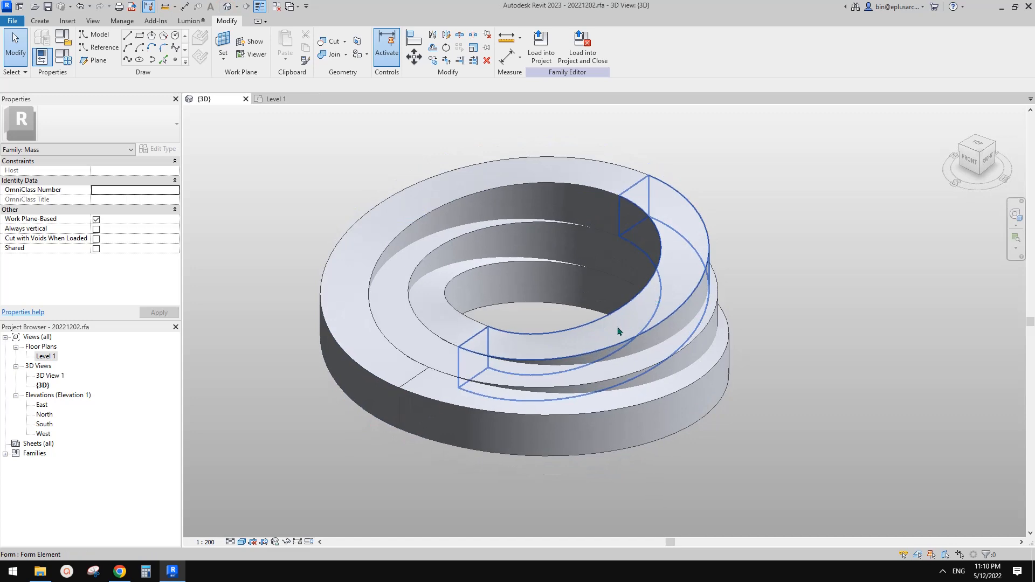
pyautogui.press('Tab')
pyautogui.press('Tab')
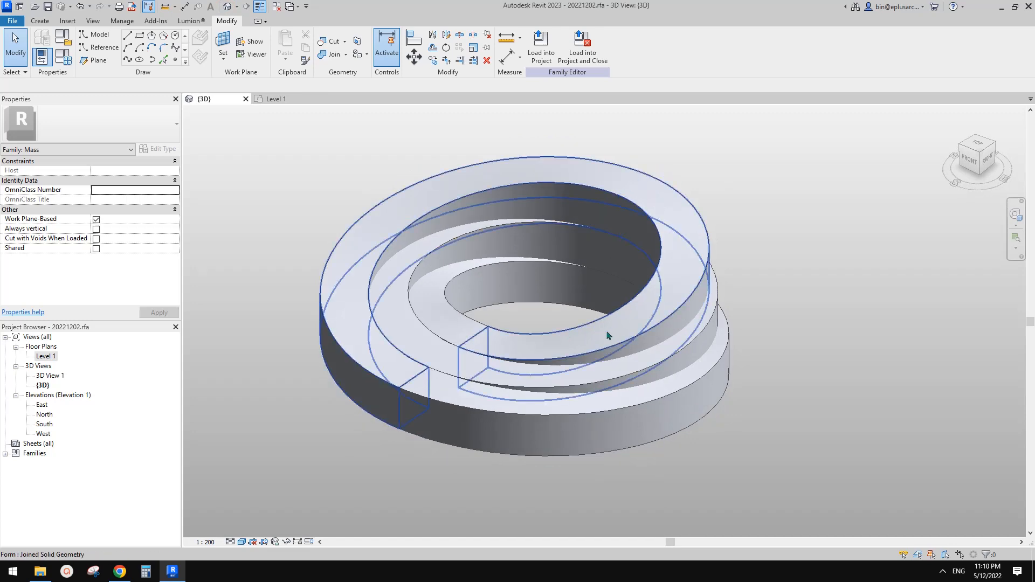
pyautogui.click(606, 332)
pyautogui.keyDown('shift'); pyautogui.moveTo(655, 340); pyautogui.dragTo(613, 347, button='middle'); pyautogui.keyUp('shift')
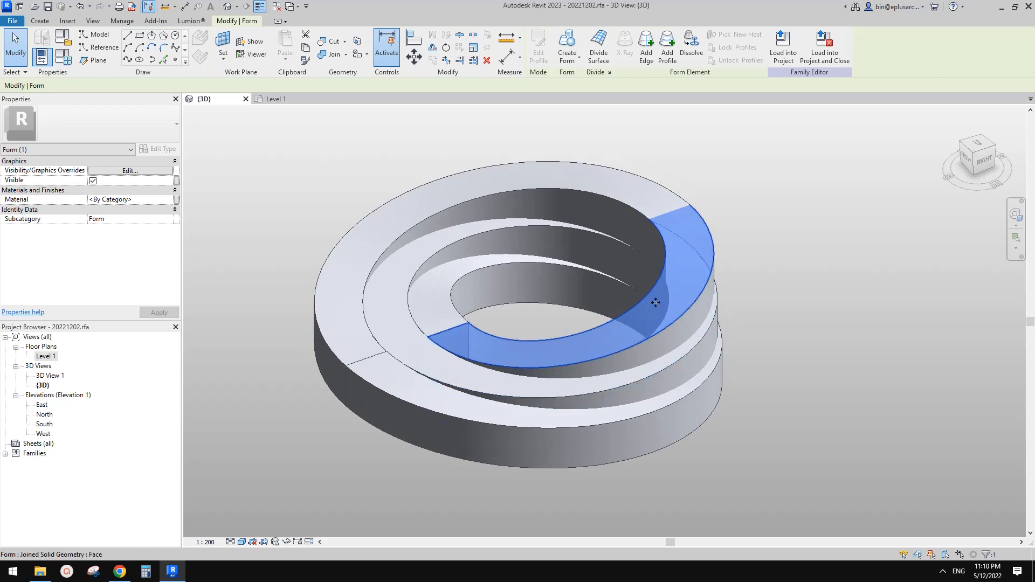
pyautogui.keyDown('shift'); pyautogui.moveTo(642, 330); pyautogui.dragTo(684, 277, button='middle'); pyautogui.keyUp('shift')
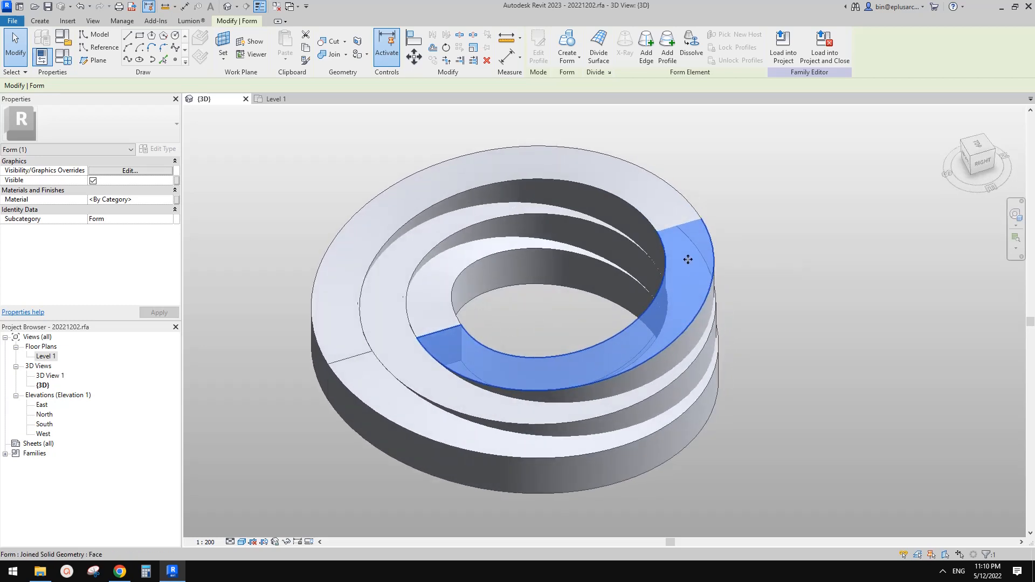
# Step: Divide the top face of the uppermost arc form and turn off its U and V grids
pyautogui.moveTo(684, 341)
pyautogui.keyDown('shift'); pyautogui.mouseDown(button='middle')
pyautogui.moveTo(712, 358)
pyautogui.moveTo(735, 342)
pyautogui.moveTo(664, 339)
pyautogui.mouseUp(button='middle'); pyautogui.keyUp('shift')
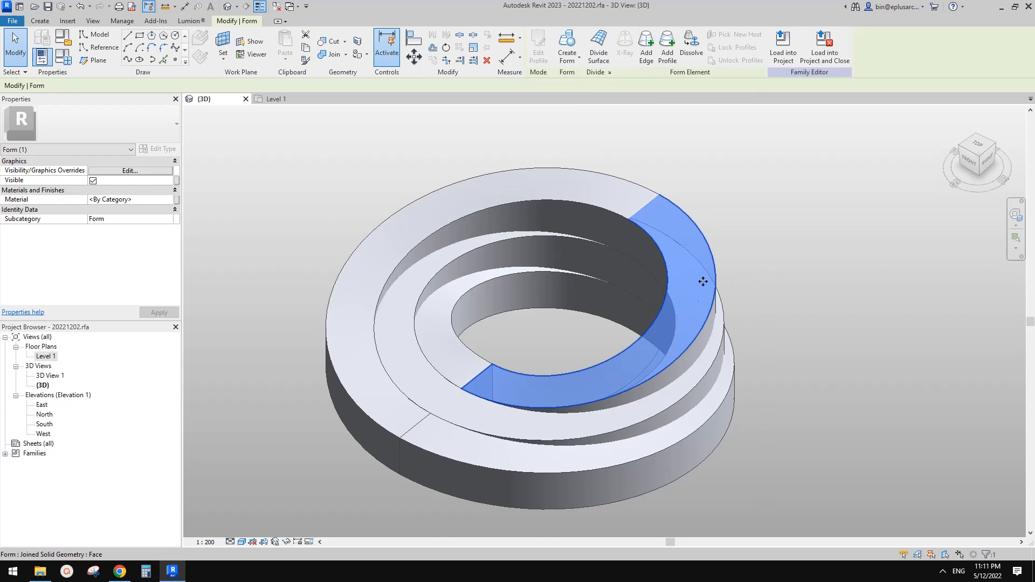
pyautogui.click(600, 52)
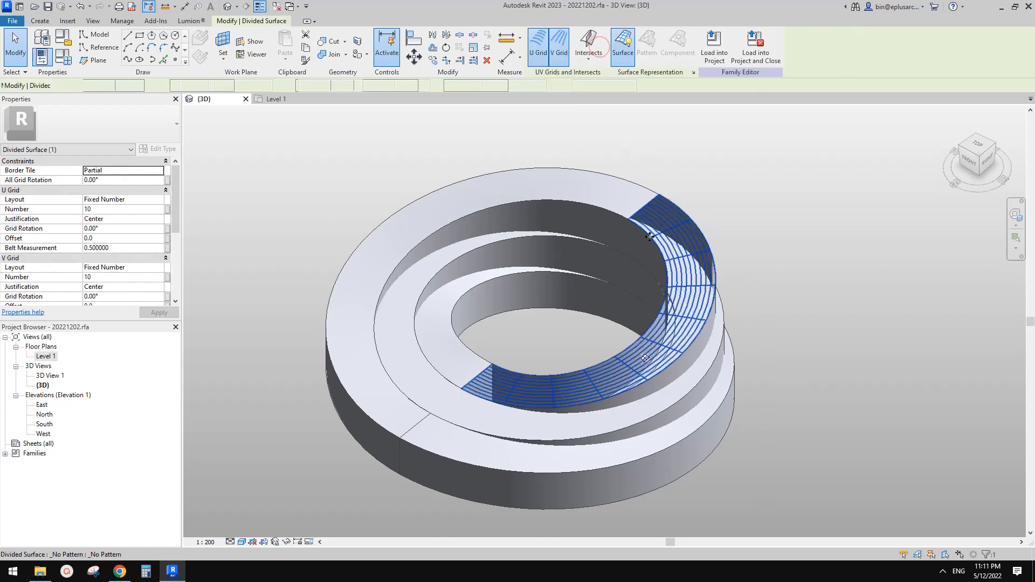
pyautogui.click(539, 50)
pyautogui.click(559, 46)
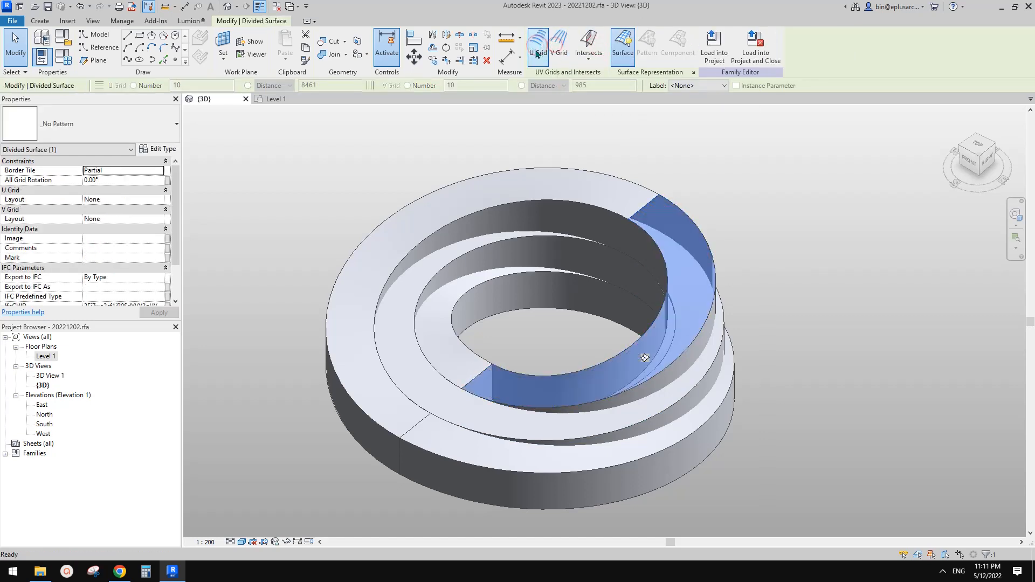
# Step: Divide the arc's top face by its intersections with the named reference planes 1 to 17
pyautogui.click(588, 62)
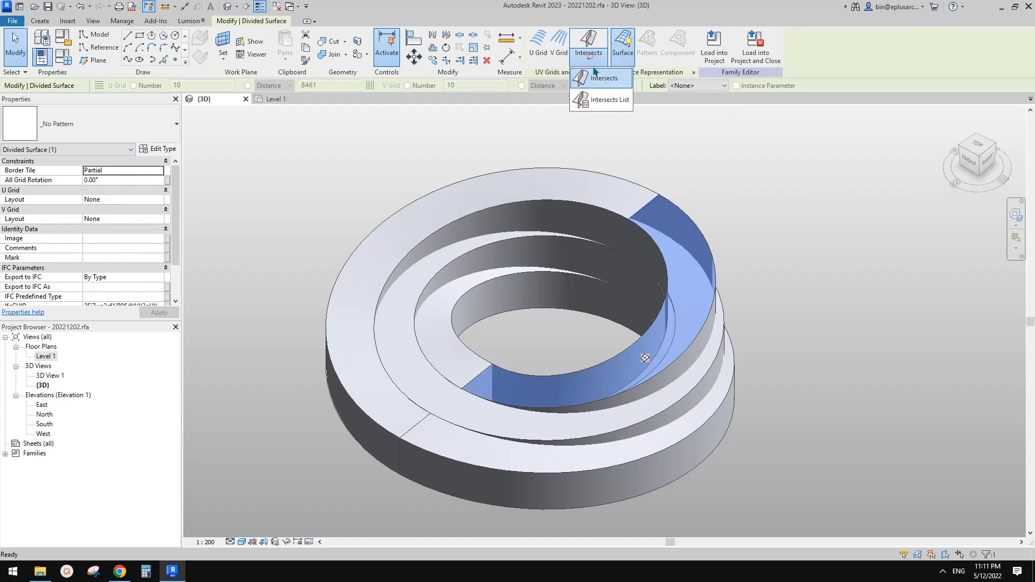
pyautogui.click(603, 109)
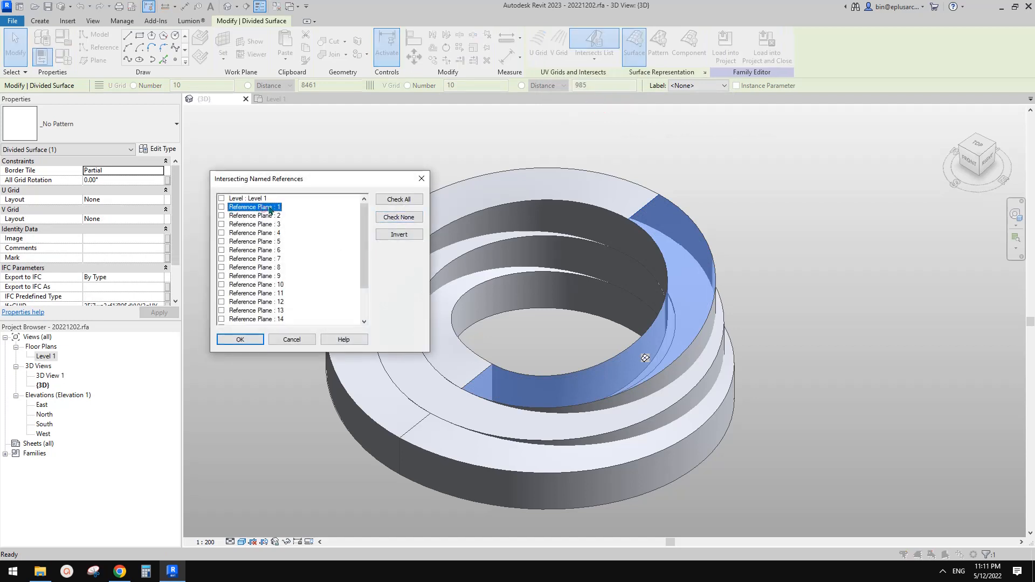
pyautogui.scroll(-2, 270, 210)
pyautogui.keyDown('shift'); pyautogui.click(252, 302); pyautogui.keyUp('shift')
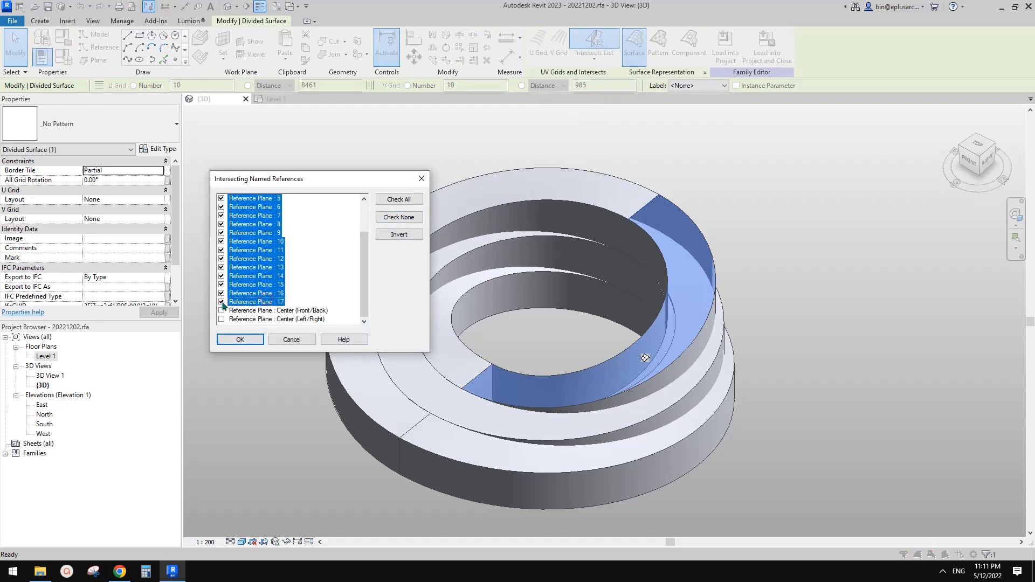
pyautogui.click(240, 339)
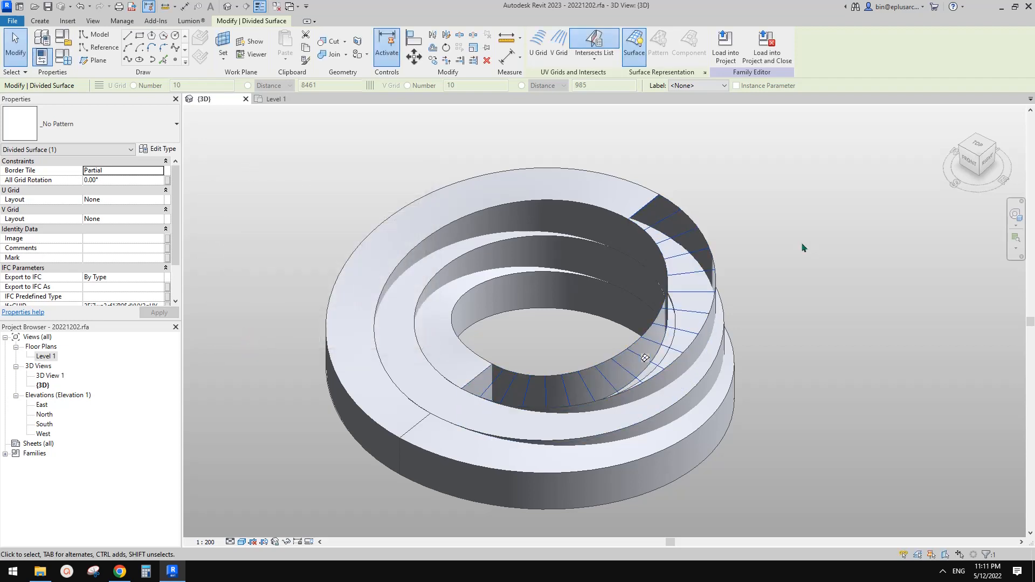
pyautogui.keyDown('shift'); pyautogui.moveTo(729, 342); pyautogui.dragTo(672, 189, button='middle'); pyautogui.keyUp('shift')
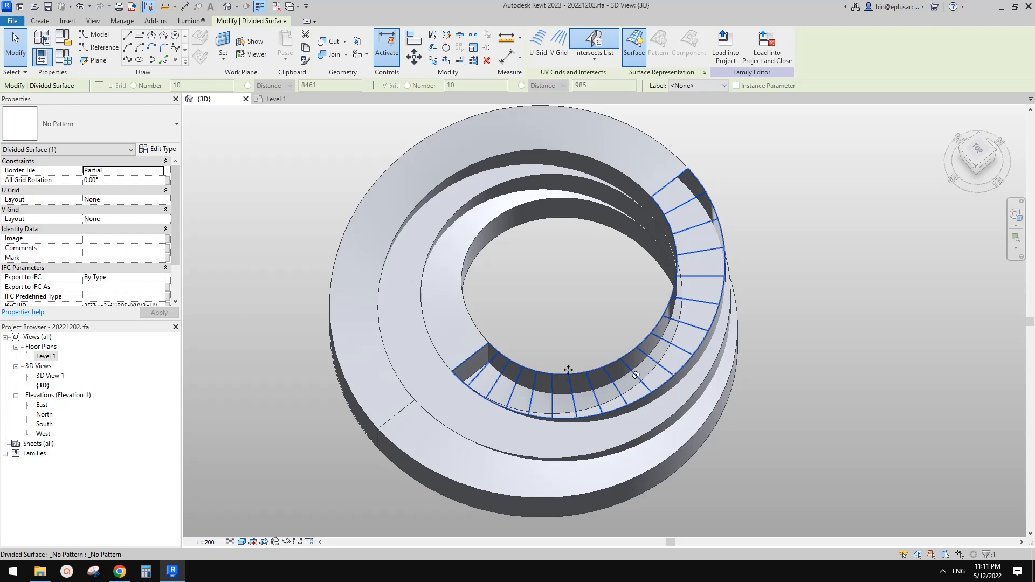
pyautogui.keyDown('shift'); pyautogui.moveTo(604, 365); pyautogui.dragTo(640, 273, button='middle'); pyautogui.keyUp('shift')
pyautogui.click(691, 334)
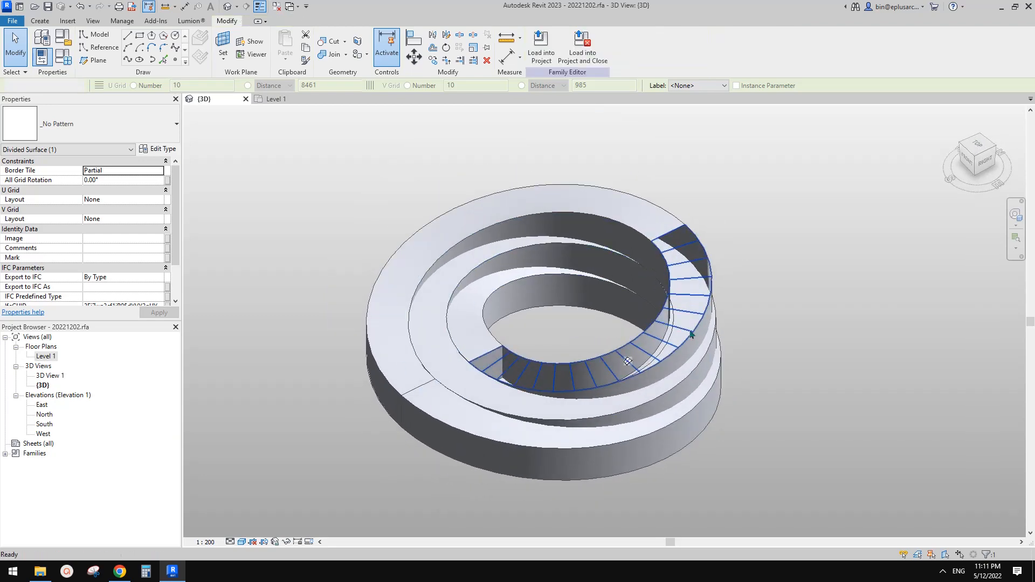
pyautogui.click(692, 335)
pyautogui.scroll(3, 693, 334)
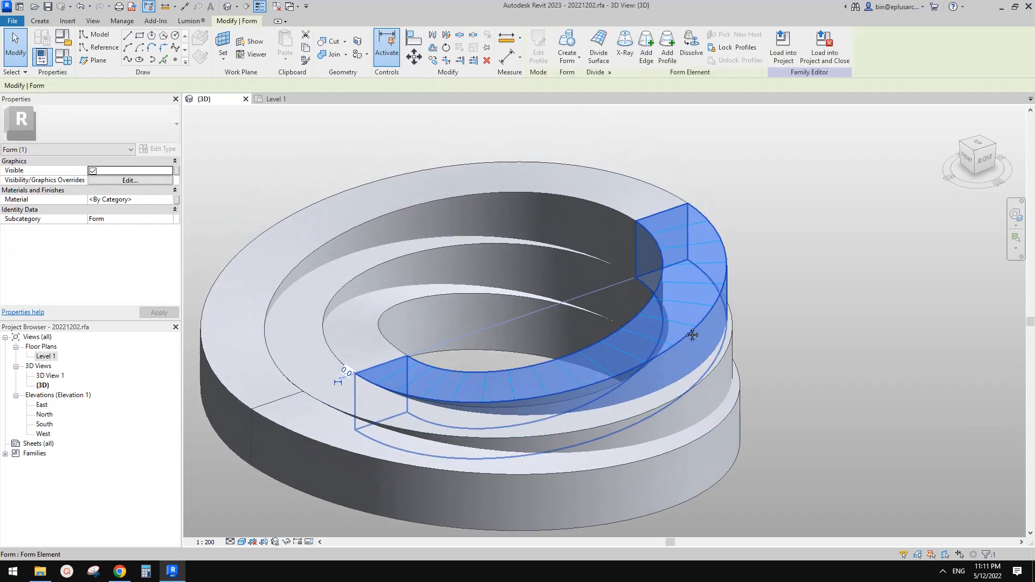
pyautogui.press('i')
pyautogui.click(770, 373)
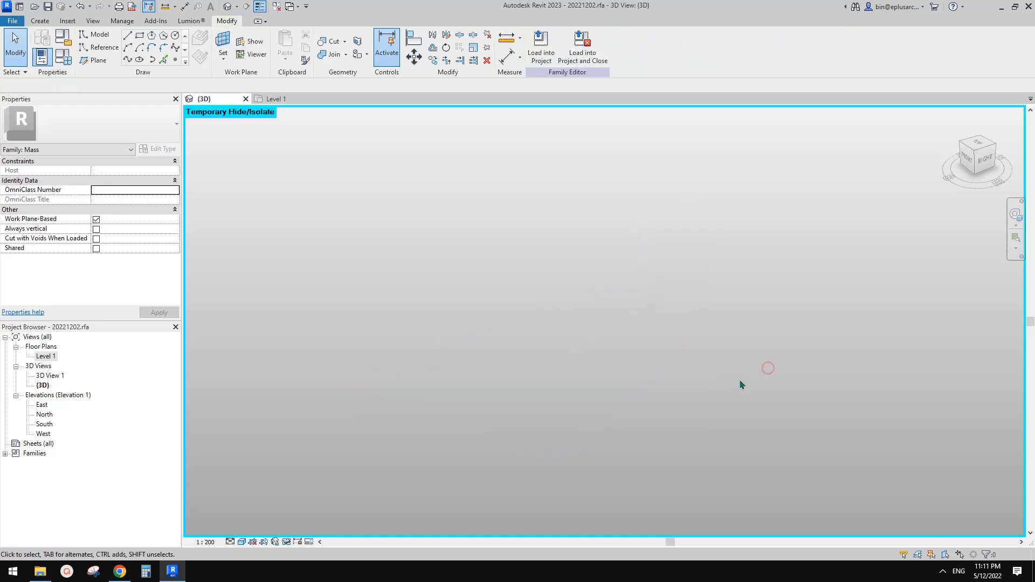
pyautogui.press('r')
# Step: Divide the underside face of the uppermost arc form and turn off its U and V grids
pyautogui.moveTo(717, 341)
pyautogui.keyDown('shift'); pyautogui.mouseDown(button='middle')
pyautogui.moveTo(687, 375)
pyautogui.moveTo(735, 354)
pyautogui.moveTo(792, 404)
pyautogui.moveTo(746, 464)
pyautogui.moveTo(775, 497)
pyautogui.moveTo(740, 300)
pyautogui.moveTo(665, 293)
pyautogui.moveTo(721, 332)
pyautogui.mouseUp(button='middle'); pyautogui.keyUp('shift')
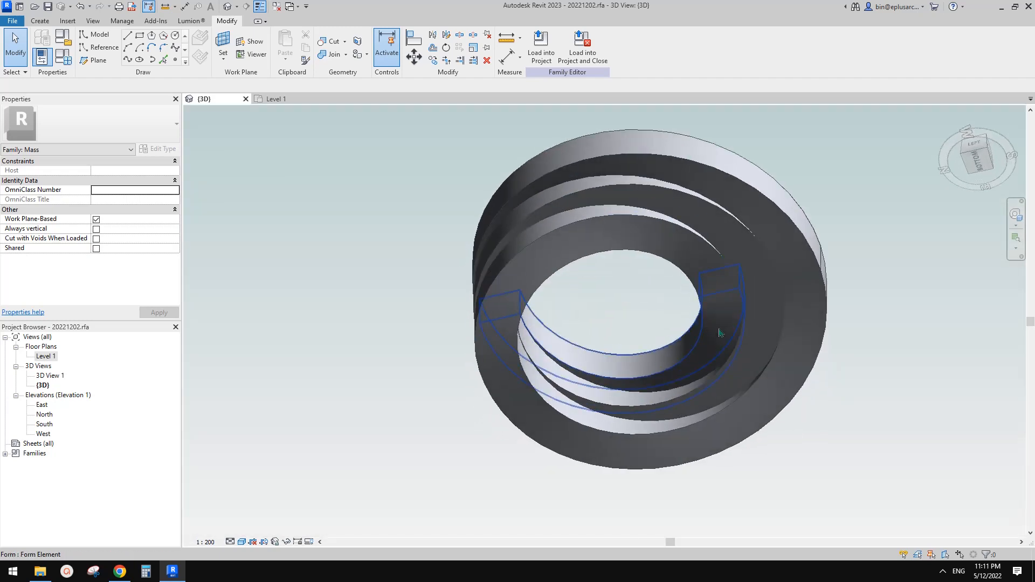
pyautogui.press('Tab')
pyautogui.press('Tab')
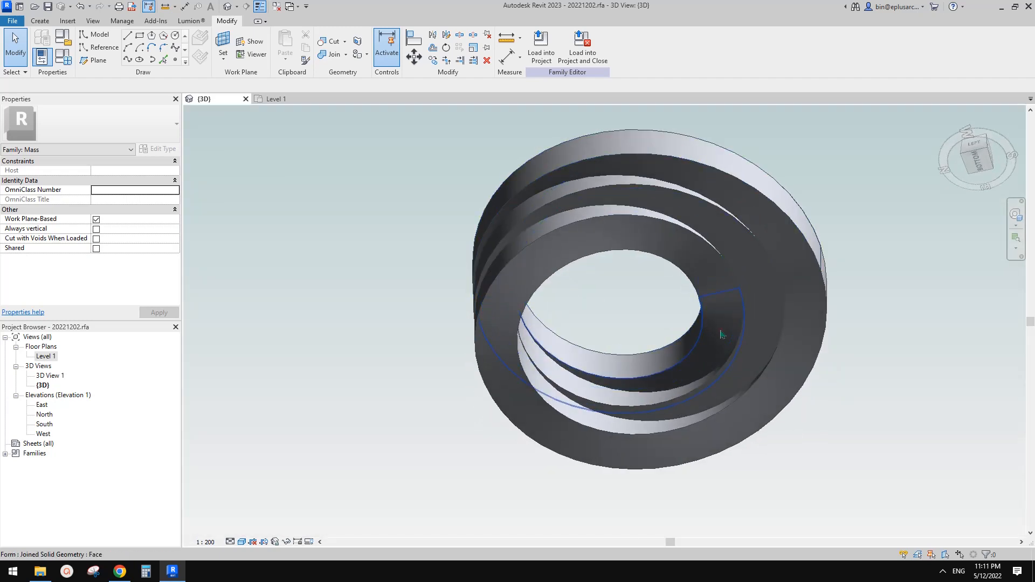
pyautogui.click(720, 335)
pyautogui.keyDown('shift'); pyautogui.moveTo(720, 335); pyautogui.dragTo(658, 282, button='middle'); pyautogui.keyUp('shift')
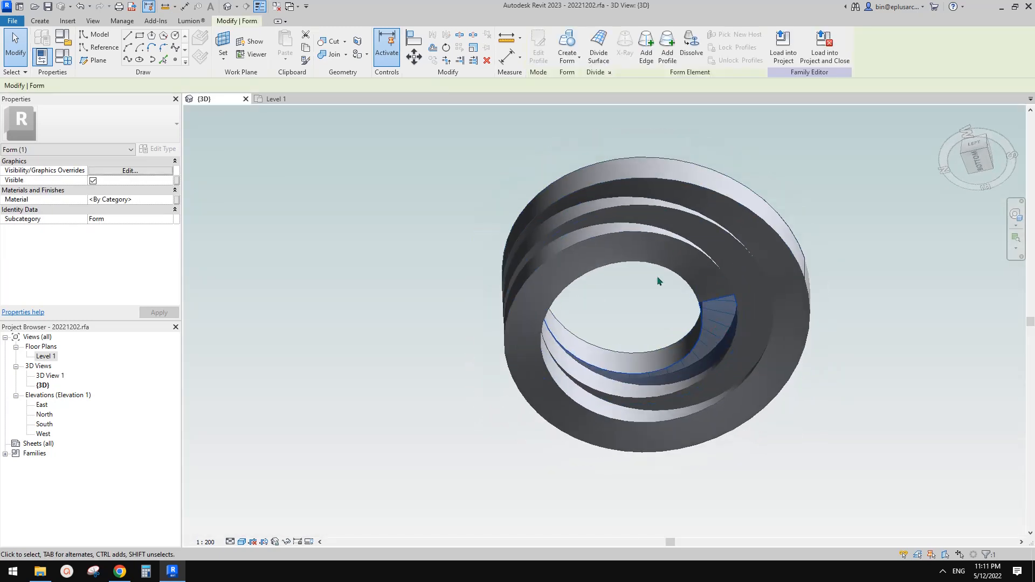
pyautogui.click(600, 46)
pyautogui.click(561, 46)
pyautogui.click(539, 45)
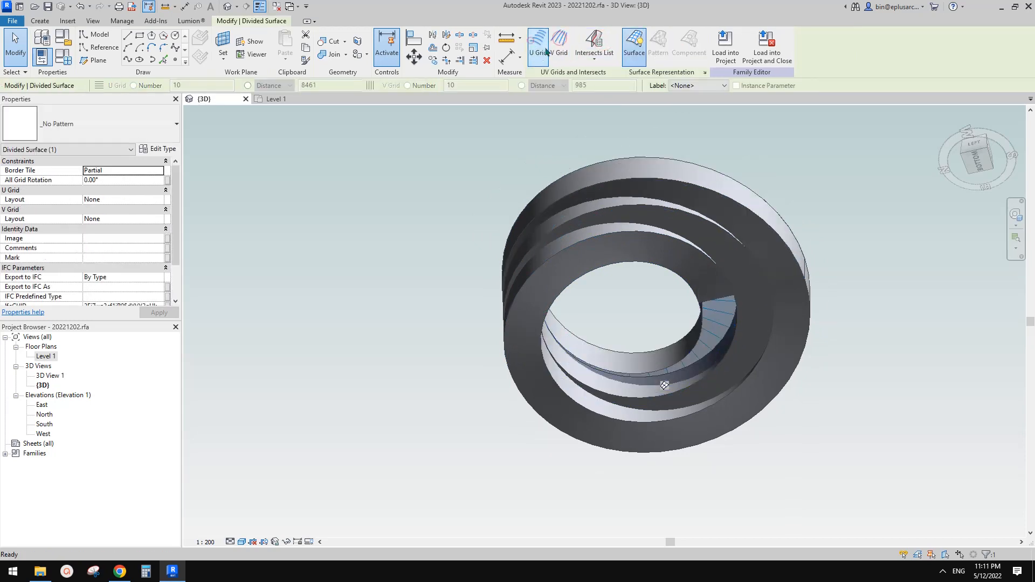
# Step: Divide the arc's underside face by its intersections with the named reference planes 1 to 17
pyautogui.click(595, 57)
pyautogui.click(607, 104)
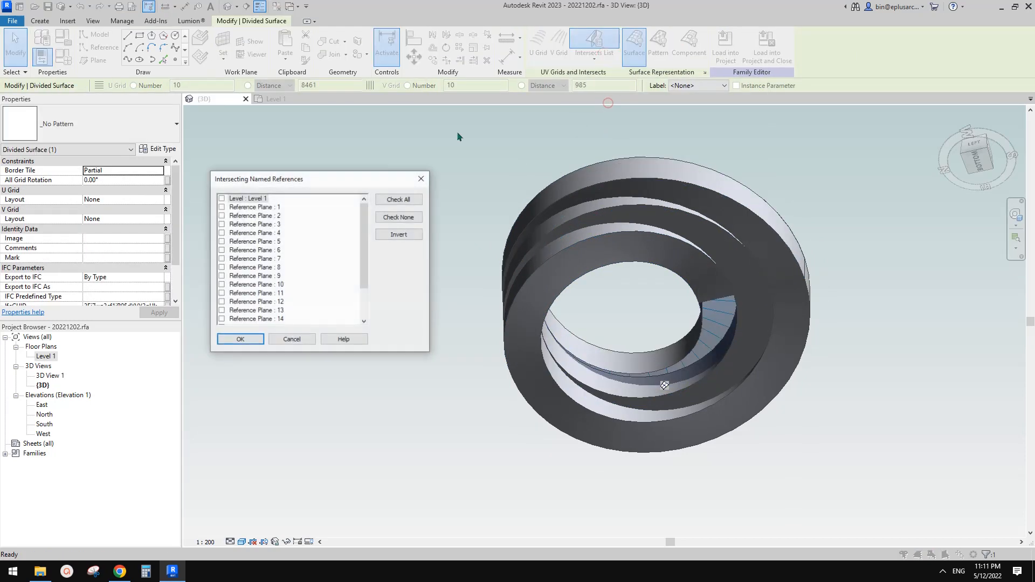
pyautogui.click(277, 207)
pyautogui.scroll(-2, 281, 283)
pyautogui.keyDown('shift'); pyautogui.click(278, 303); pyautogui.keyUp('shift')
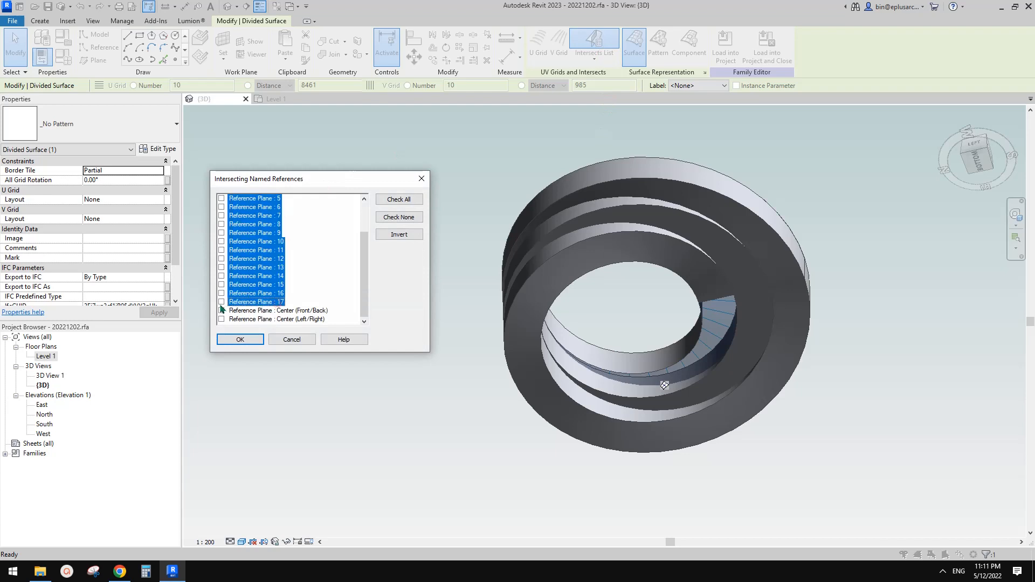
pyautogui.click(242, 340)
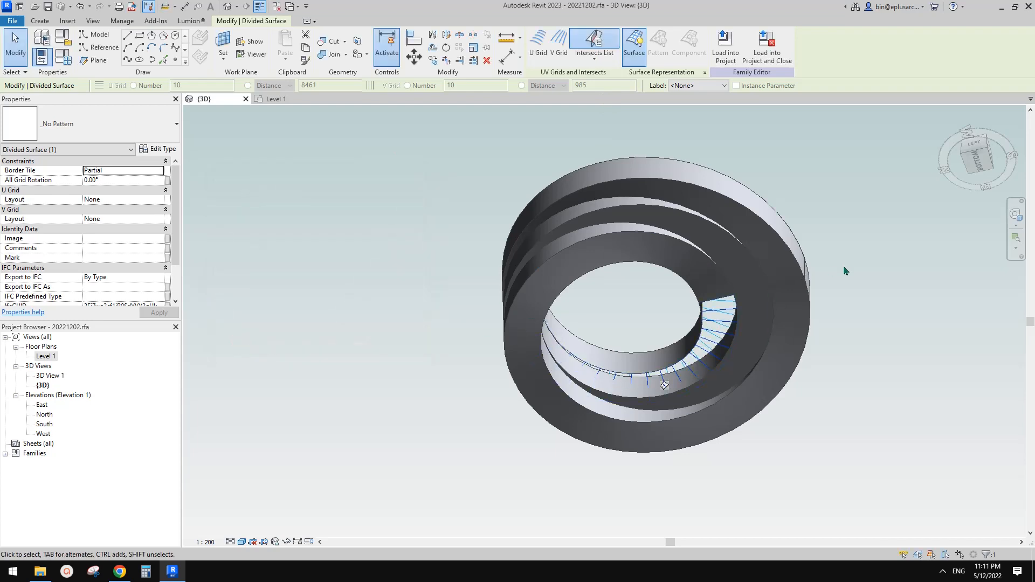
pyautogui.keyDown('shift'); pyautogui.moveTo(845, 270); pyautogui.dragTo(650, 372, button='middle'); pyautogui.keyUp('shift')
pyautogui.press('Escape')
# Step: Examine the radial divisions on the arc form and compare them with the stepped building image in the Google Docs document
pyautogui.scroll(3, 666, 332)
pyautogui.scroll(-2, 701, 345)
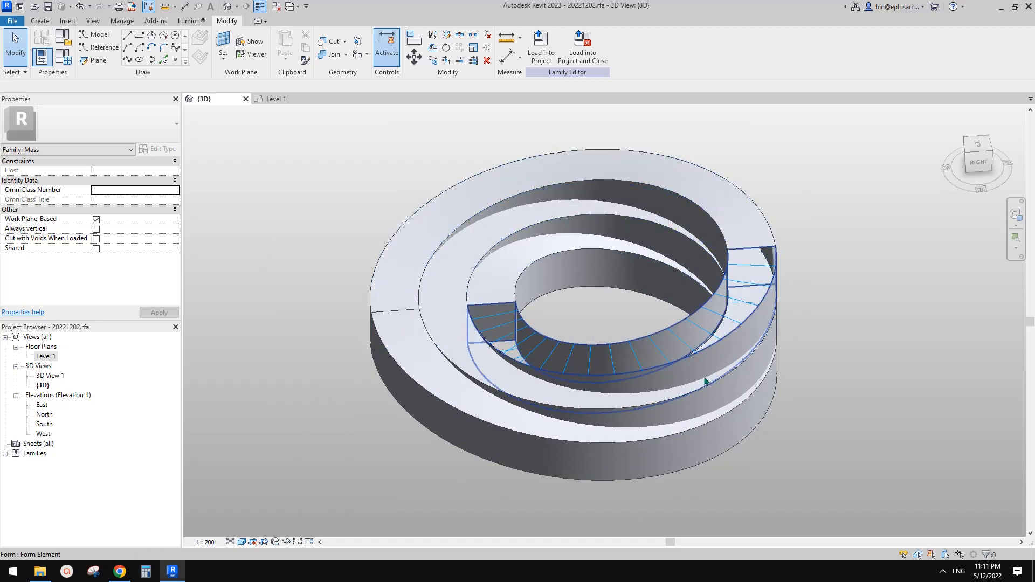
pyautogui.click(689, 376)
pyautogui.moveTo(689, 376); pyautogui.dragTo(652, 395, button='middle')
pyautogui.click(331, 471)
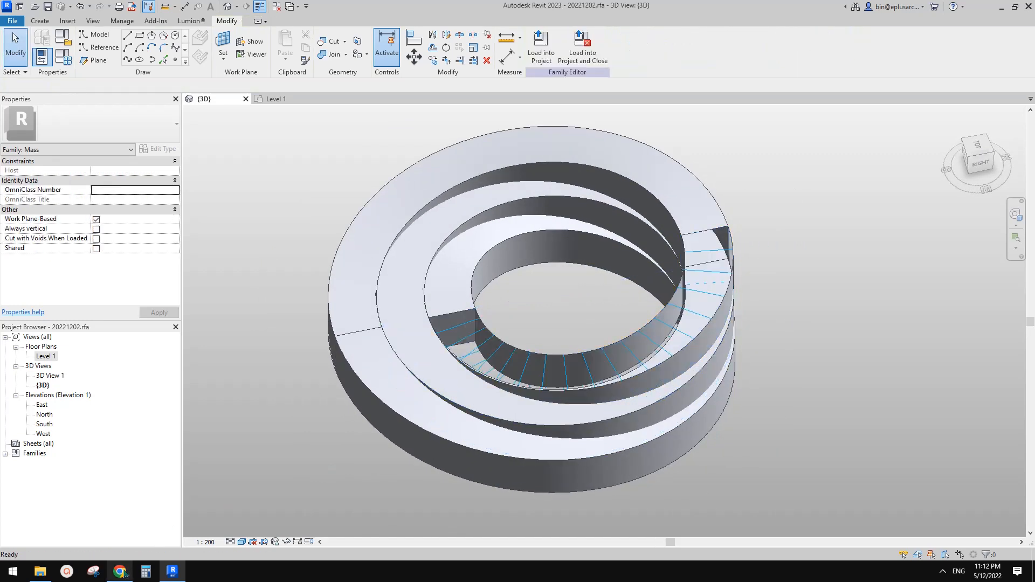
pyautogui.click(129, 574)
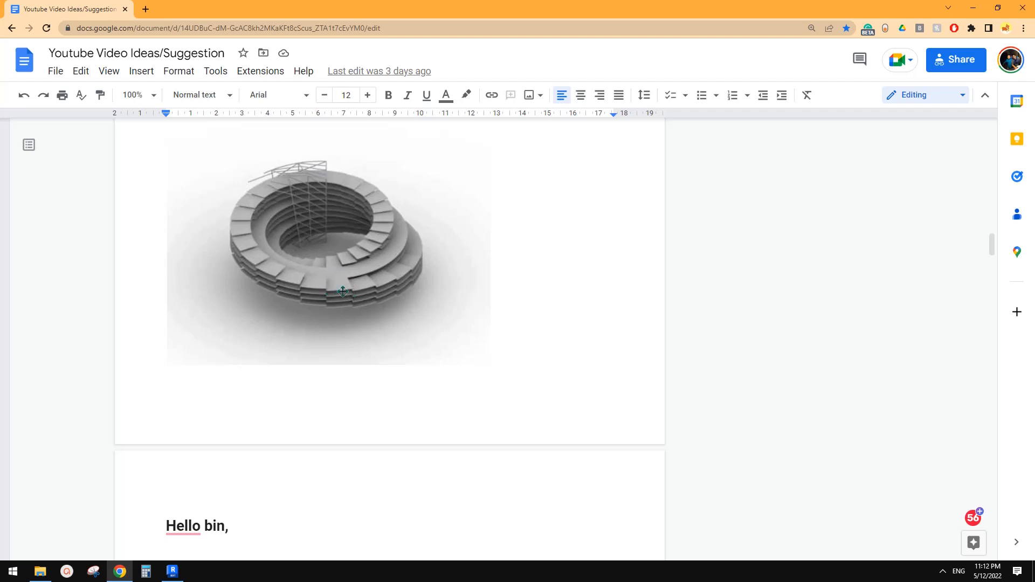
pyautogui.click(182, 575)
pyautogui.keyDown('shift'); pyautogui.moveTo(565, 335); pyautogui.dragTo(495, 320, button='middle'); pyautogui.keyUp('shift')
# Step: Create a new family from the adaptive generic model template
pyautogui.click(15, 23)
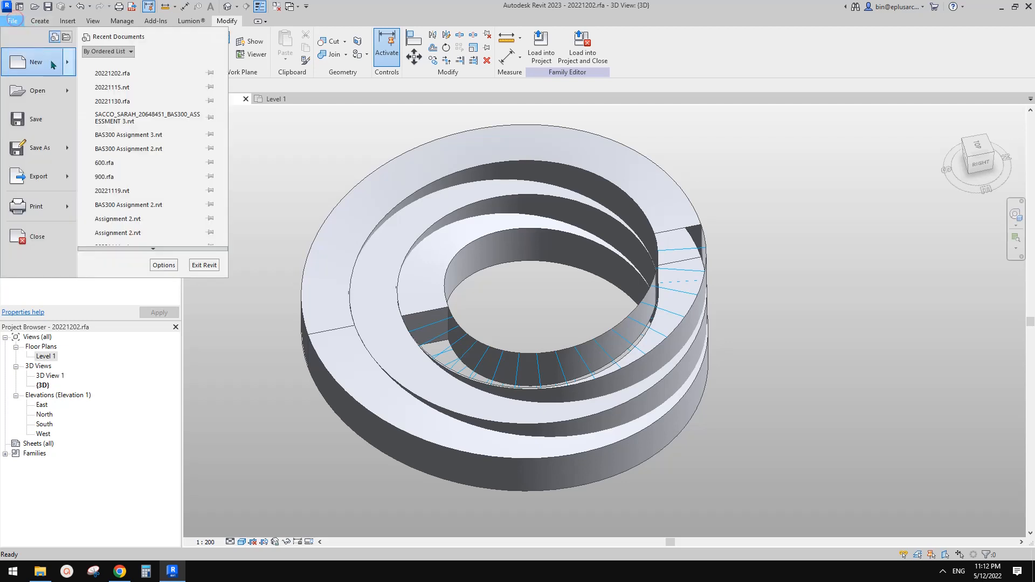
pyautogui.moveTo(22, 75)
pyautogui.click(142, 103)
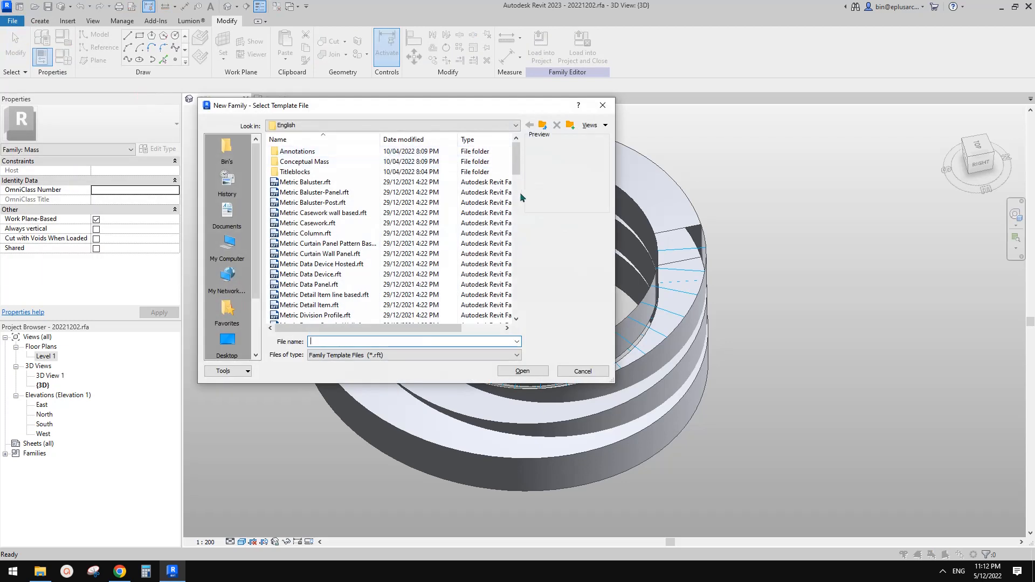
pyautogui.moveTo(518, 193)
pyautogui.mouseDown()
pyautogui.moveTo(516, 234)
pyautogui.moveTo(516, 213)
pyautogui.mouseUp()
pyautogui.doubleClick(348, 195)
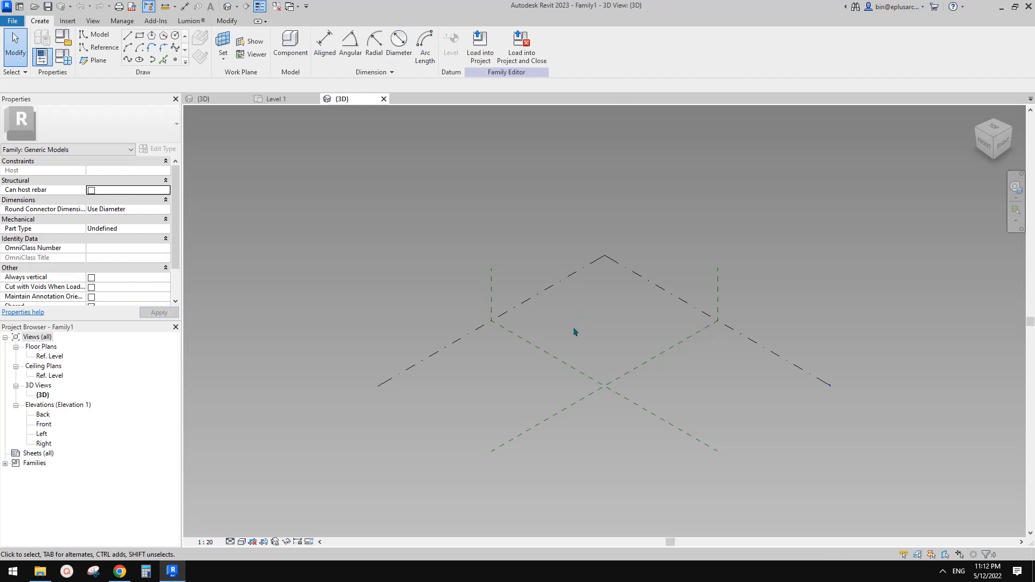
# Step: Place four reference points in a quadrilateral around the centre of the reference level and make them adaptive
pyautogui.click(176, 61)
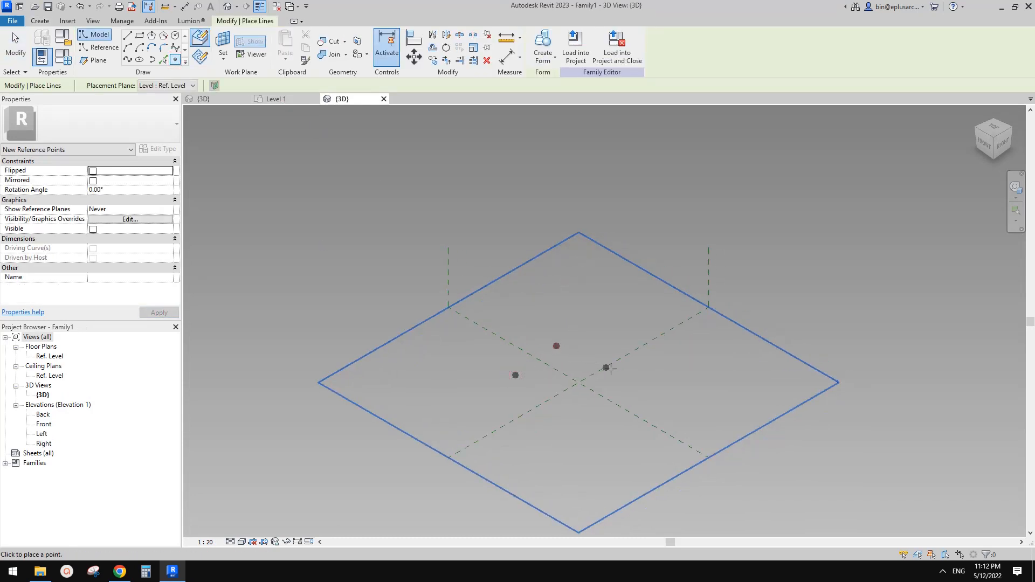
pyautogui.press('Escape')
pyautogui.press('Escape')
pyautogui.moveTo(404, 289); pyautogui.dragTo(689, 474)
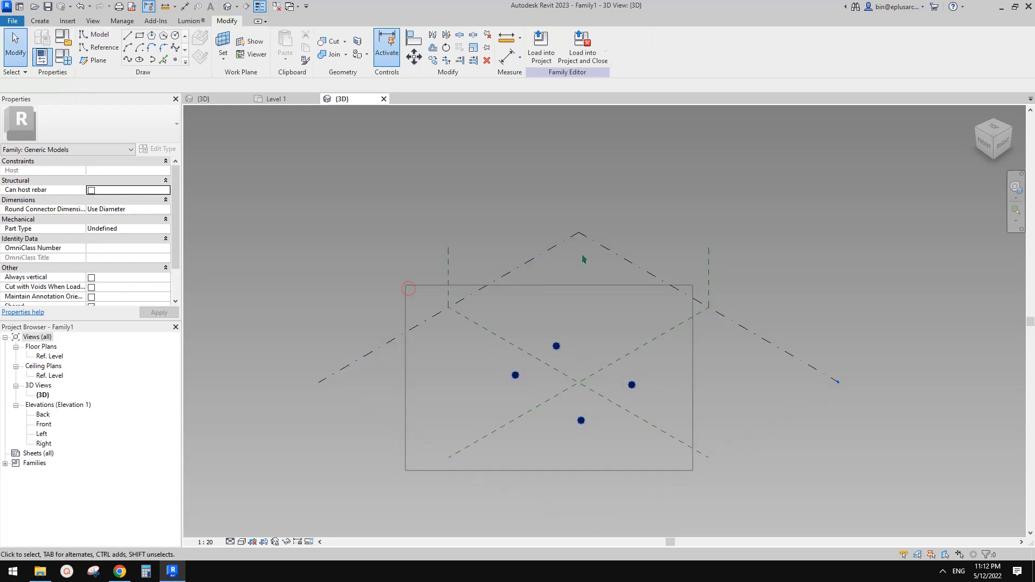
pyautogui.click(593, 45)
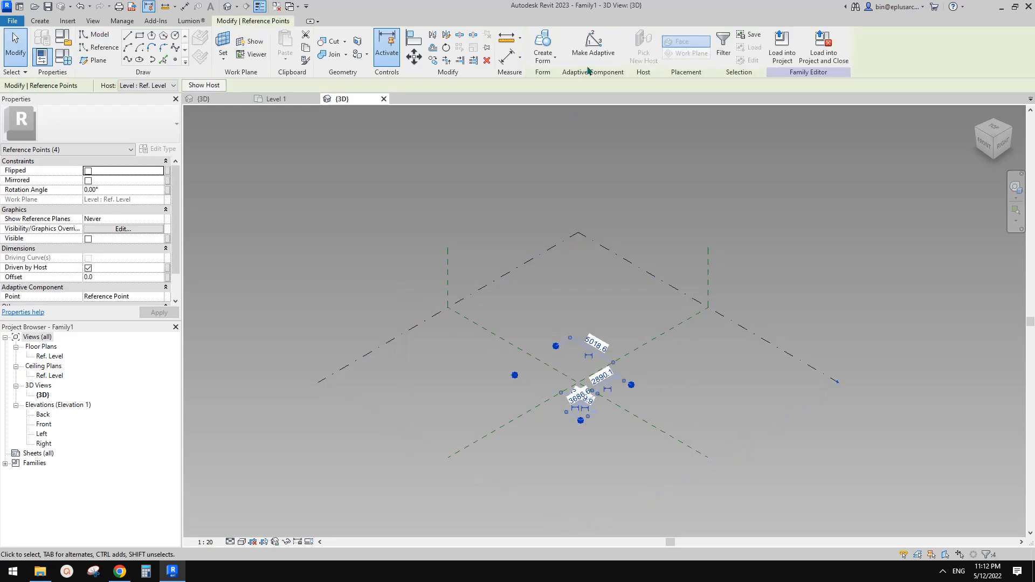
# Step: Copy the four adaptive points about 2600 mm straight up to form an upper set of four
pyautogui.click(1004, 150)
pyautogui.press('c')
pyautogui.press('o')
pyautogui.click(725, 302)
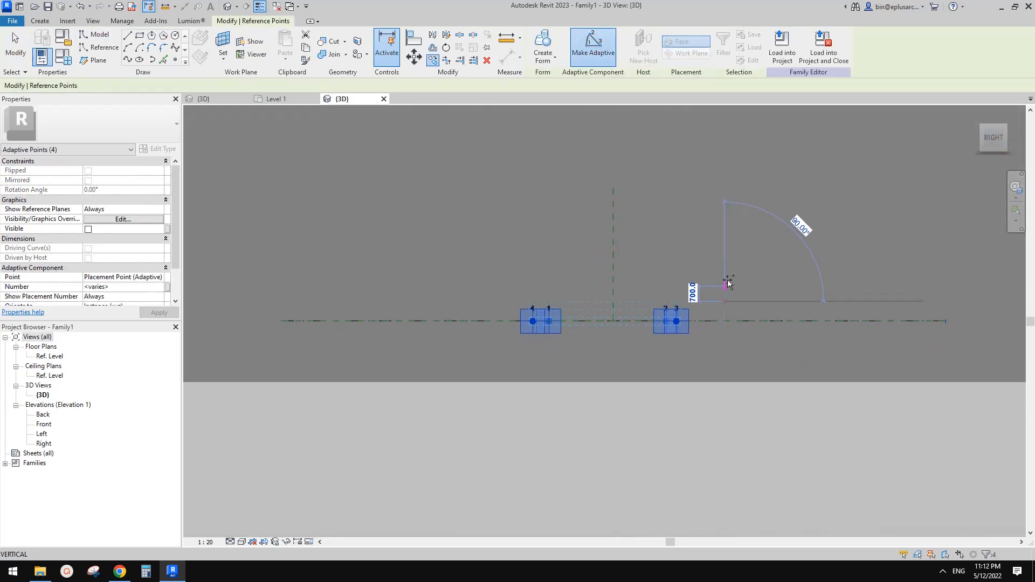
pyautogui.click(729, 247)
pyautogui.keyDown('shift'); pyautogui.moveTo(716, 237); pyautogui.dragTo(636, 294, button='middle'); pyautogui.keyUp('shift')
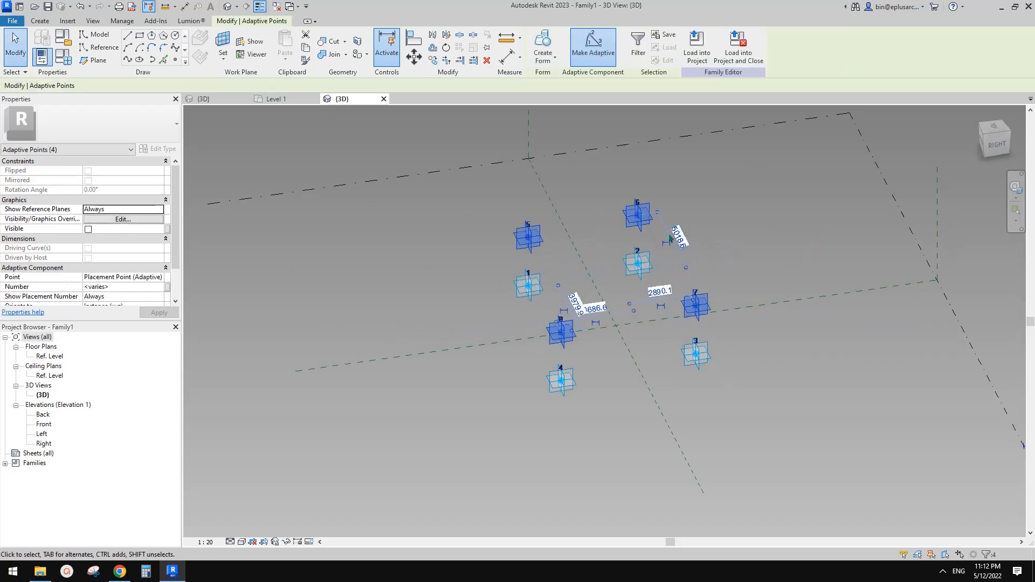
pyautogui.keyDown('shift'); pyautogui.moveTo(669, 237); pyautogui.dragTo(709, 328, button='middle'); pyautogui.keyUp('shift')
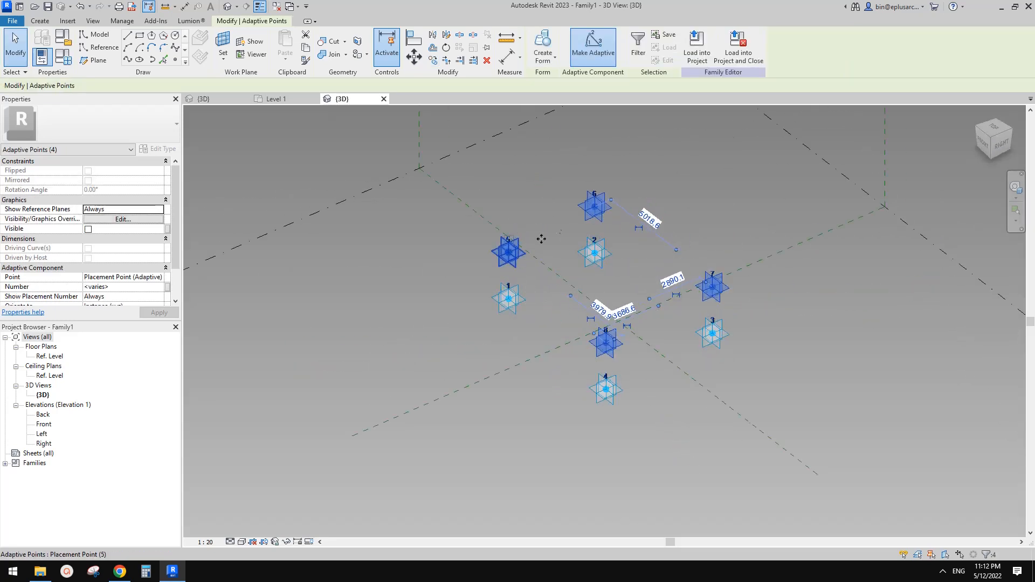
pyautogui.click(641, 334)
pyautogui.moveTo(674, 304); pyautogui.dragTo(564, 286, button='middle')
pyautogui.scroll(1, 513, 297)
pyautogui.click(457, 312)
pyautogui.scroll(-1, 574, 280)
pyautogui.click(575, 280)
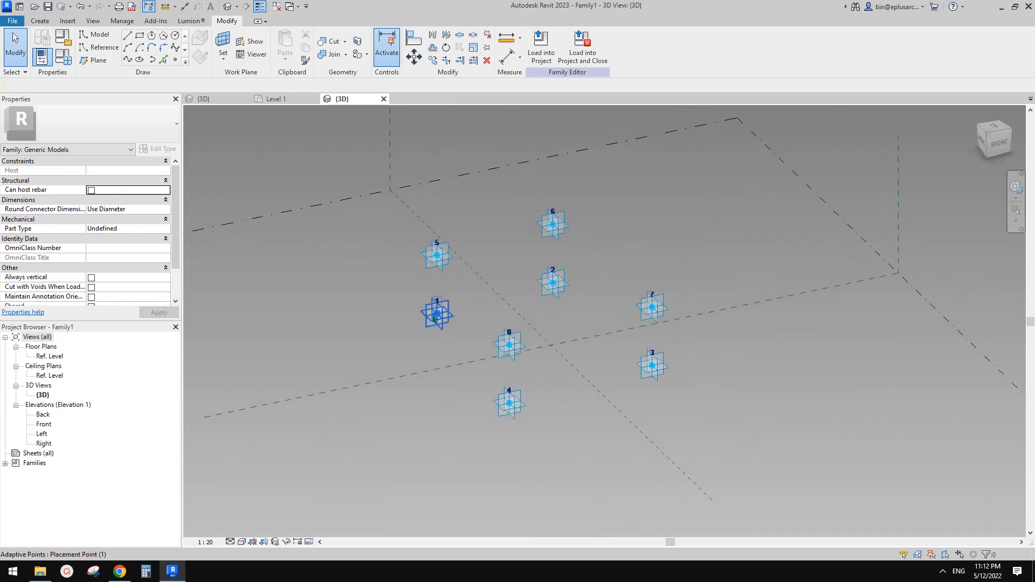
# Step: Connect the adaptive point pairs 1 and 5, 2 and 6, 4 and 8, and 3 and 7 with vertical splines through points
pyautogui.moveTo(386, 213); pyautogui.dragTo(469, 356)
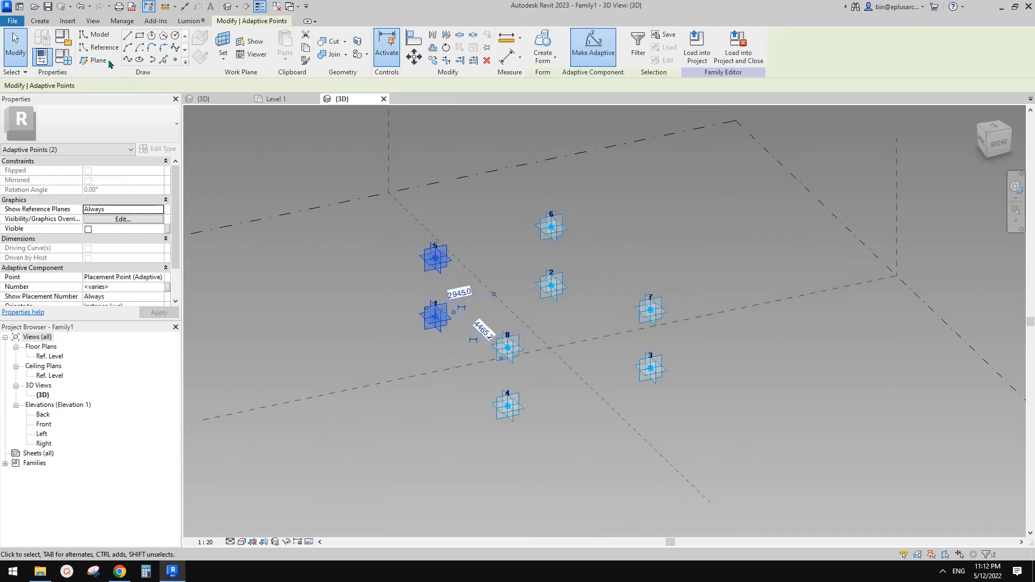
pyautogui.click(127, 60)
pyautogui.moveTo(513, 186); pyautogui.dragTo(578, 304)
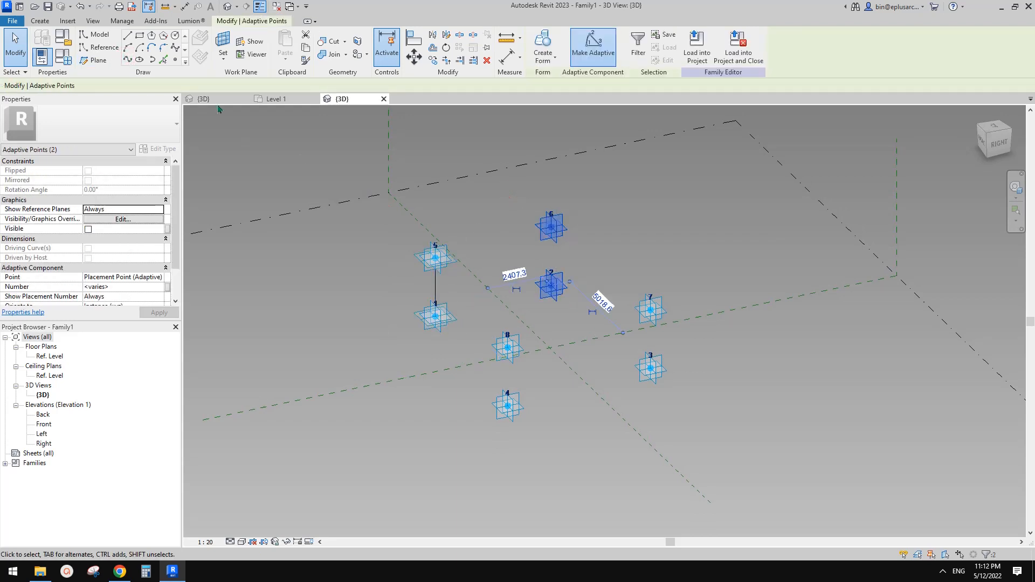
pyautogui.click(128, 60)
pyautogui.moveTo(484, 314); pyautogui.dragTo(525, 429)
pyautogui.click(127, 60)
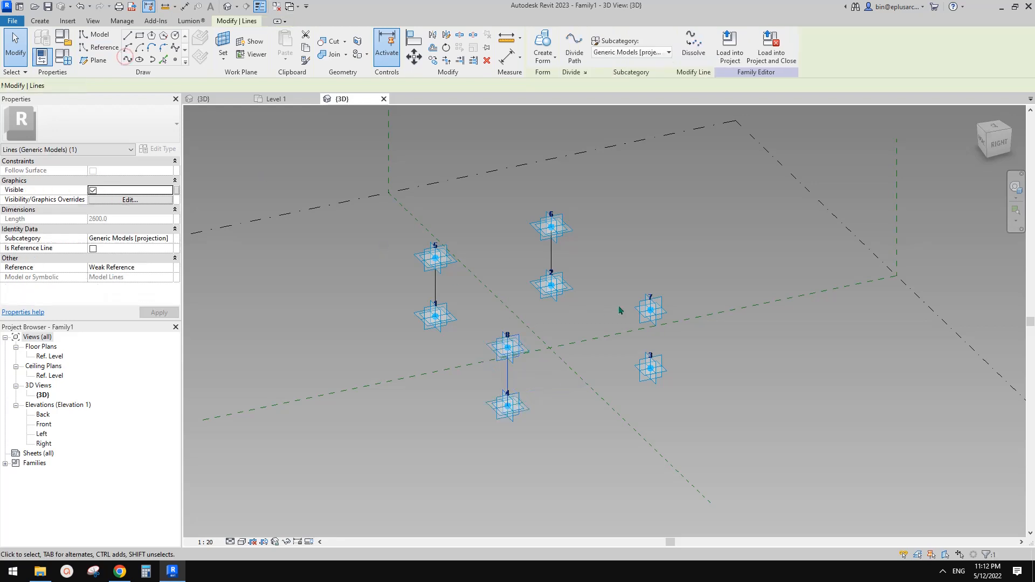
pyautogui.moveTo(621, 258); pyautogui.dragTo(702, 426)
pyautogui.click(128, 60)
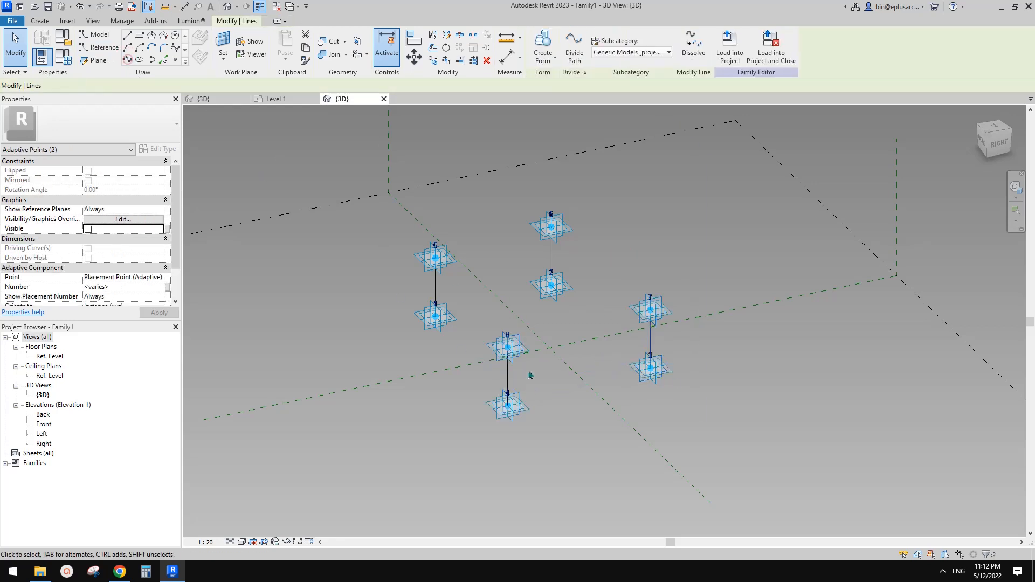
# Step: Convert the four vertical lines between the lower and upper adaptive points into reference lines
pyautogui.click(578, 356)
pyautogui.keyDown('shift'); pyautogui.moveTo(578, 356); pyautogui.dragTo(592, 328, button='middle'); pyautogui.keyUp('shift')
pyautogui.click(629, 322)
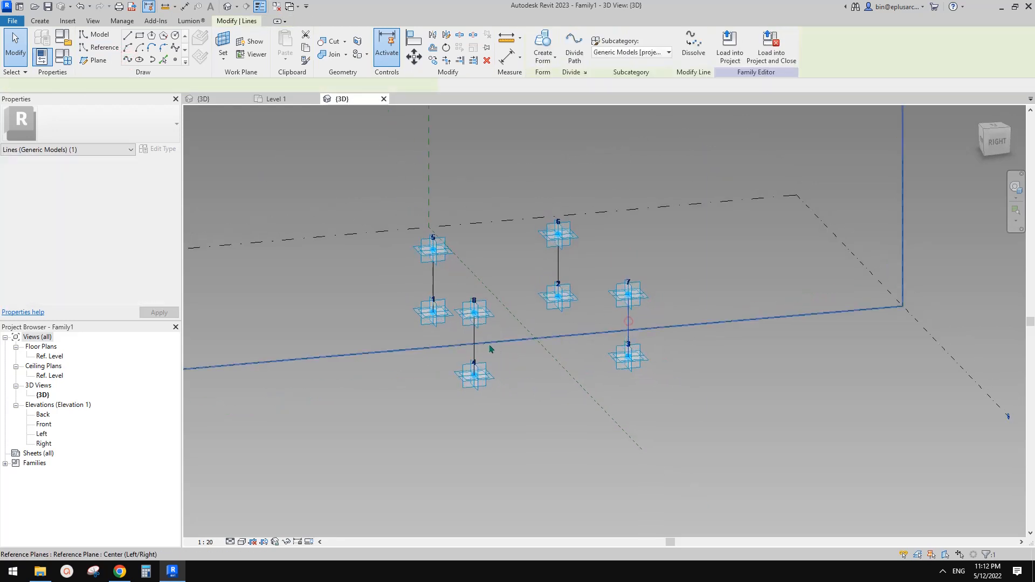
pyautogui.keyDown('ctrl'); pyautogui.click(474, 342); pyautogui.keyUp('ctrl')
pyautogui.keyDown('ctrl'); pyautogui.click(558, 262); pyautogui.keyUp('ctrl')
pyautogui.keyDown('ctrl'); pyautogui.click(435, 274); pyautogui.keyUp('ctrl')
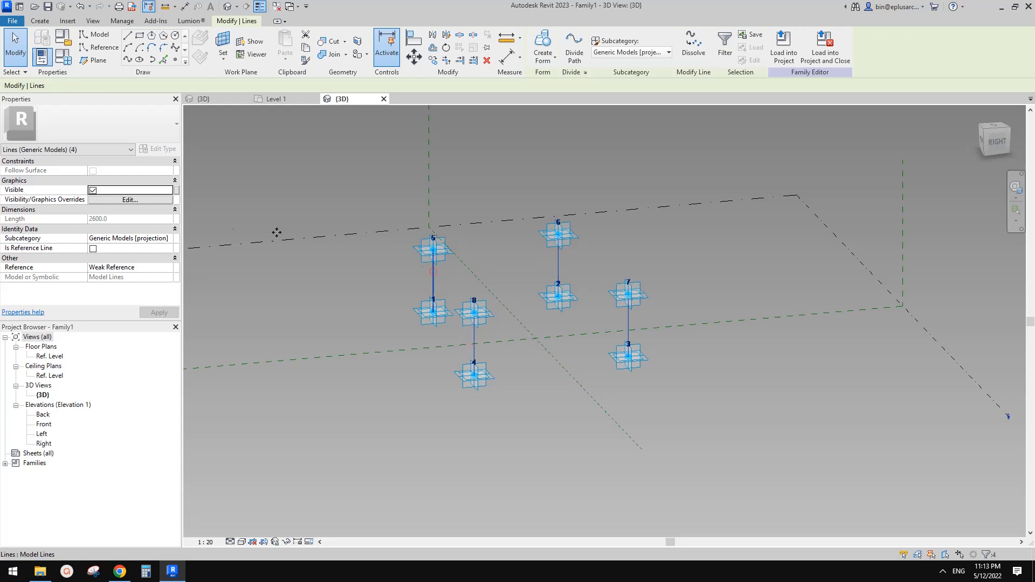
pyautogui.click(93, 248)
pyautogui.moveTo(469, 213); pyautogui.dragTo(606, 289, button='middle')
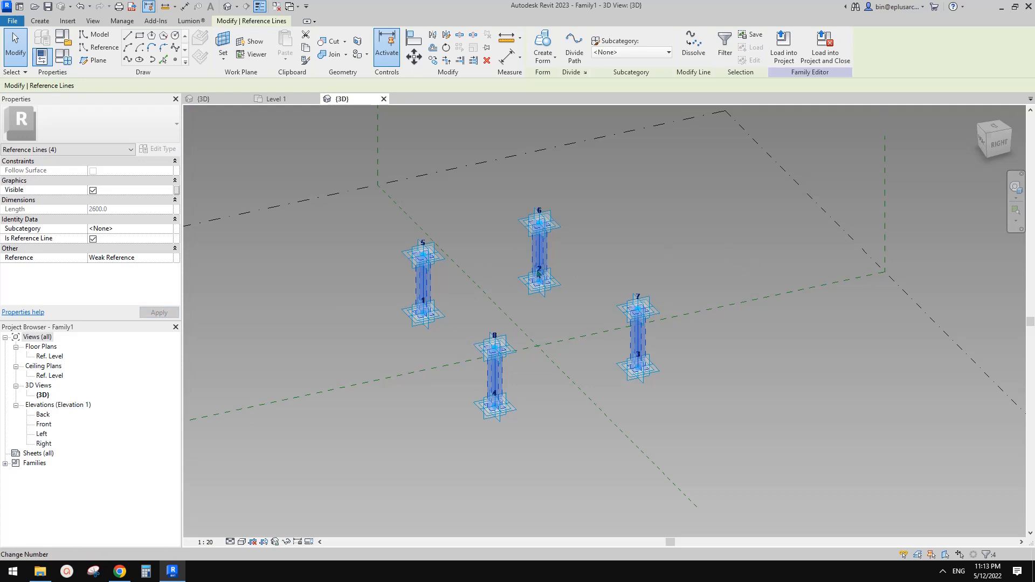
pyautogui.click(548, 331)
pyautogui.moveTo(522, 244); pyautogui.dragTo(442, 248, button='middle')
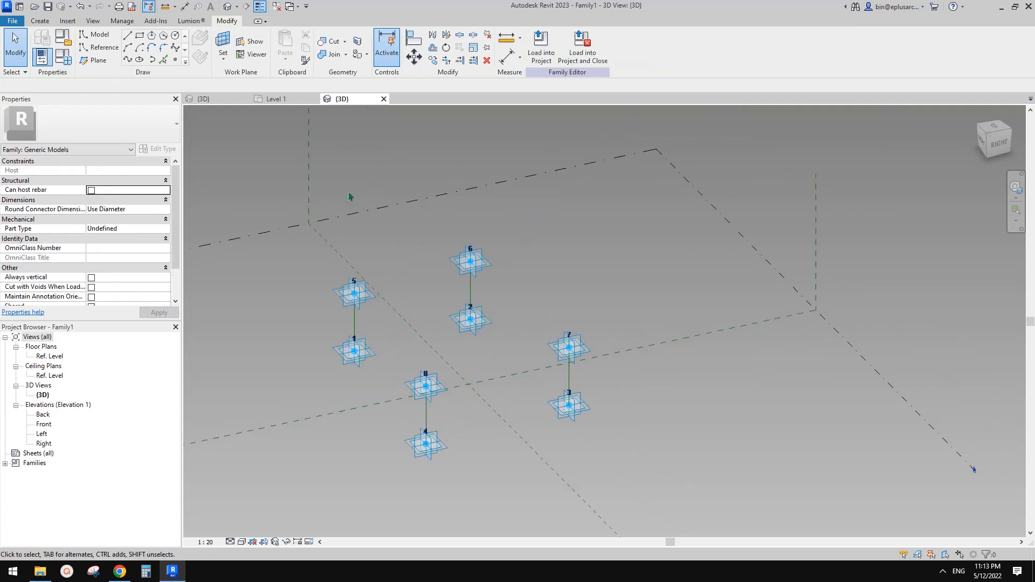
# Step: Create another new family from the Metric Generic Model Adaptive.rft template
pyautogui.click(13, 21)
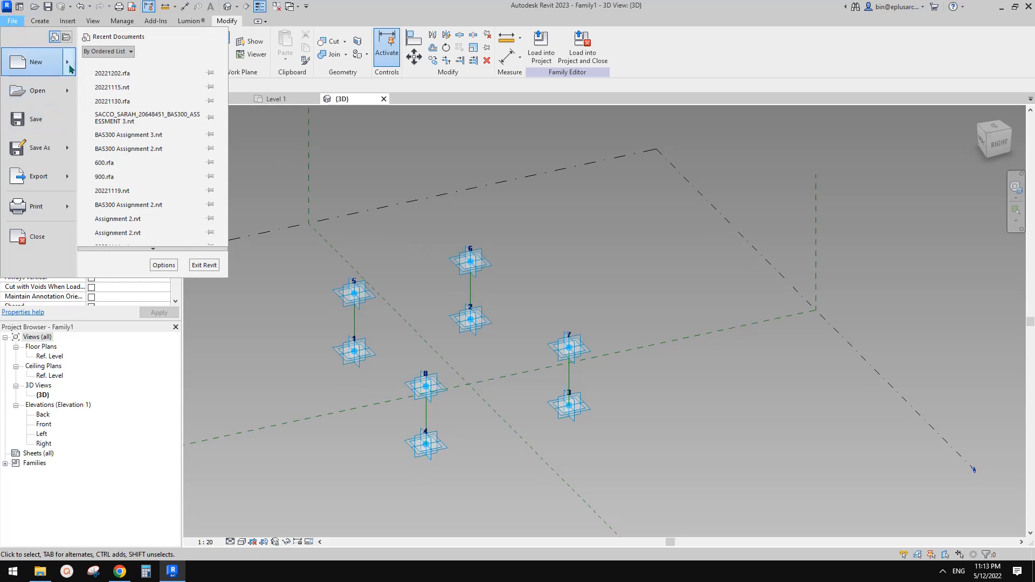
pyautogui.moveTo(35, 62)
pyautogui.click(143, 102)
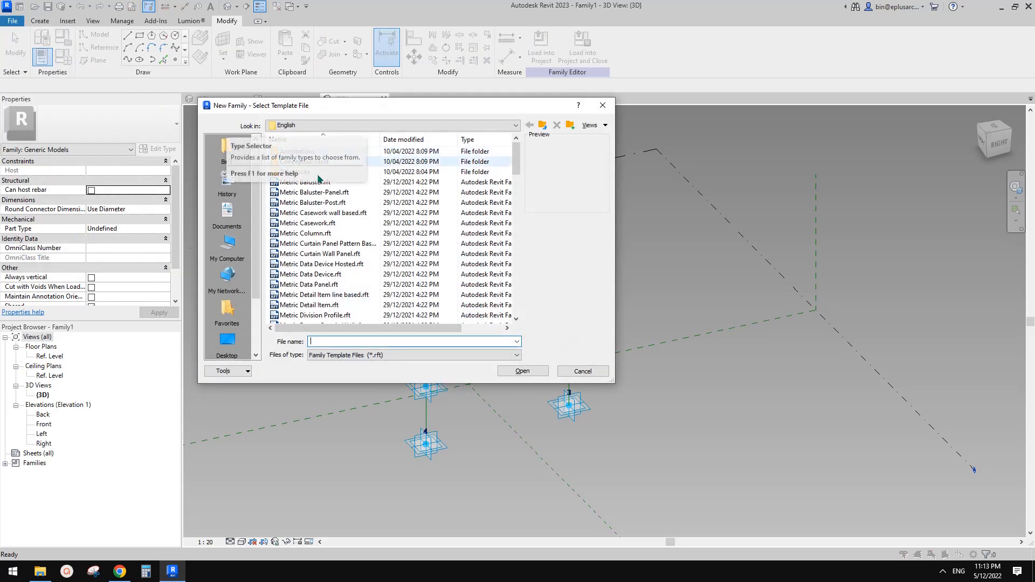
pyautogui.click(510, 203)
pyautogui.scroll(-10, 516, 205)
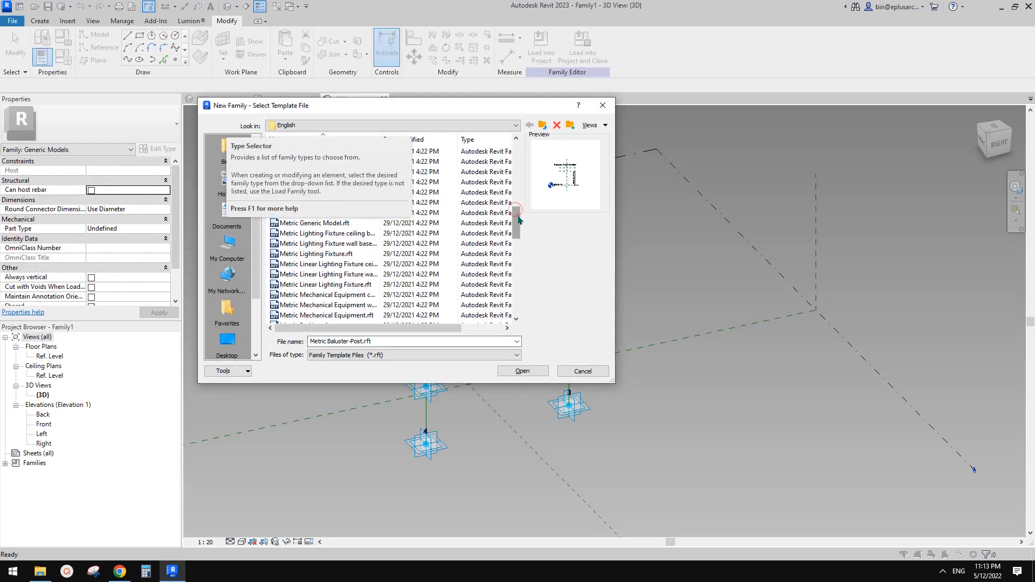
pyautogui.moveTo(461, 114); pyautogui.dragTo(662, 180)
pyautogui.scroll(3, 523, 269)
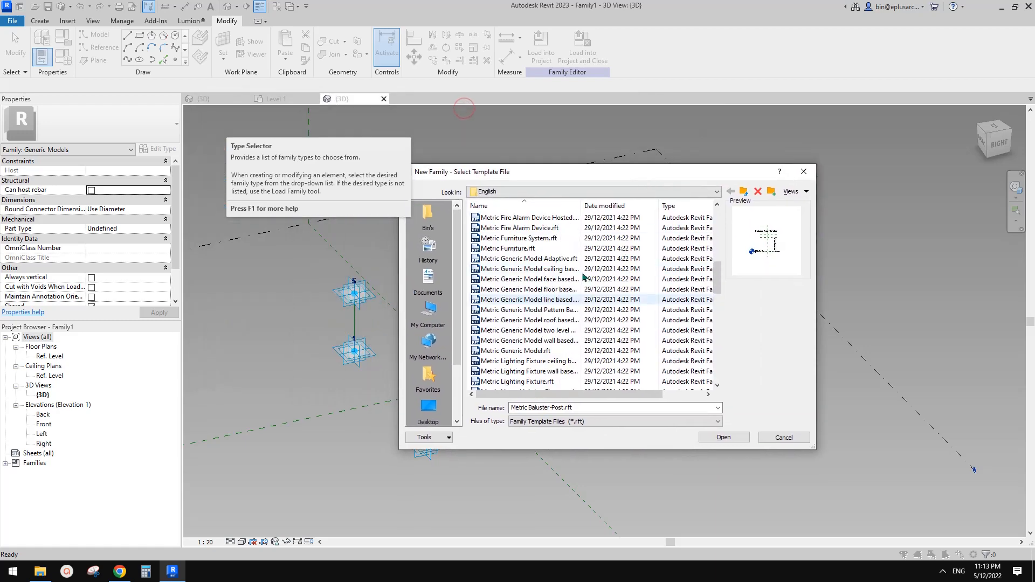
pyautogui.click(523, 259)
pyautogui.click(724, 437)
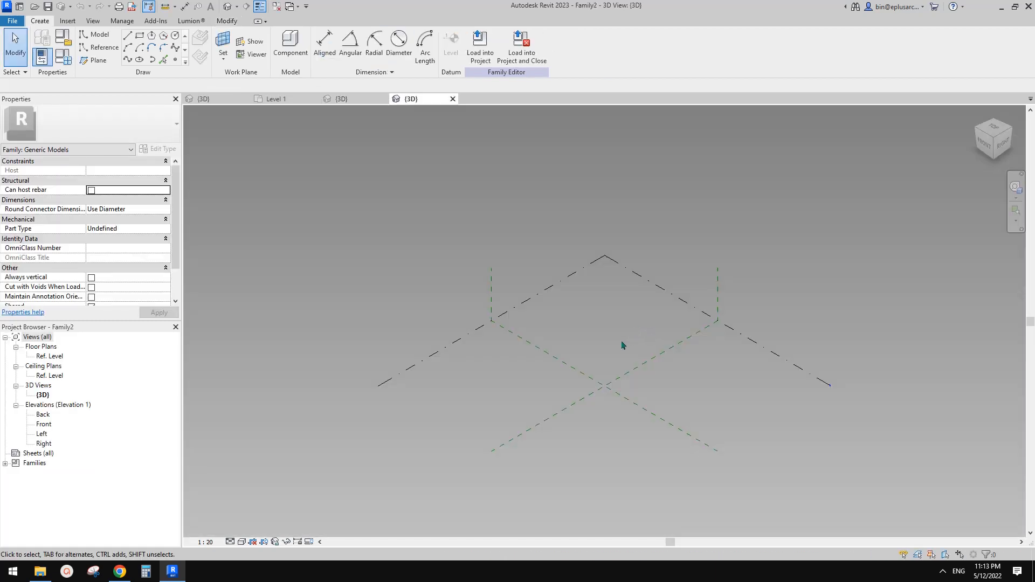
# Step: Place four reference points in a quadrilateral around the centre of the reference level
pyautogui.click(175, 60)
pyautogui.click(534, 372)
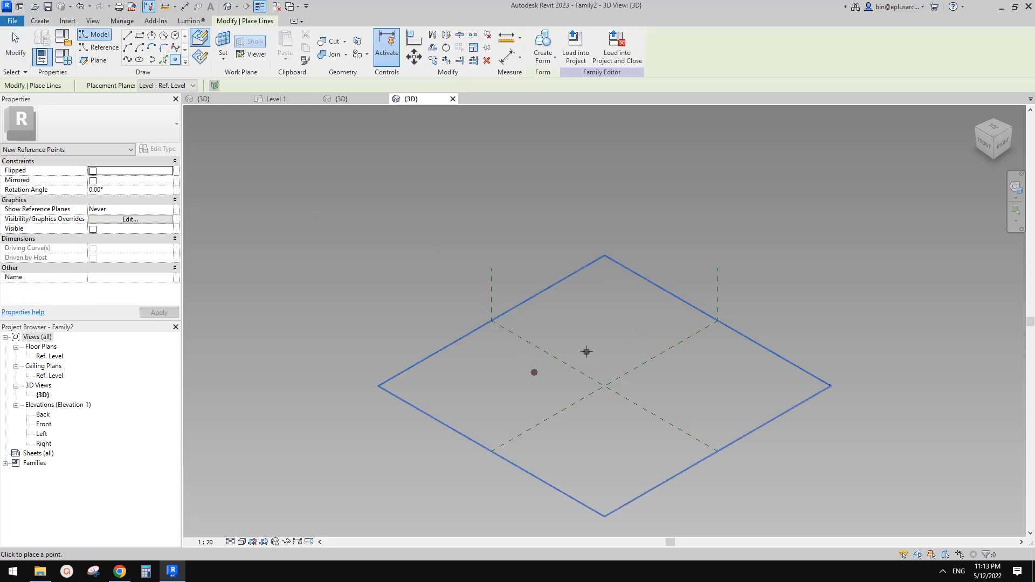
pyautogui.click(587, 351)
pyautogui.click(602, 427)
pyautogui.press('Escape')
pyautogui.press('Escape')
# Step: Make all four reference points adaptive
pyautogui.moveTo(428, 306); pyautogui.dragTo(723, 489)
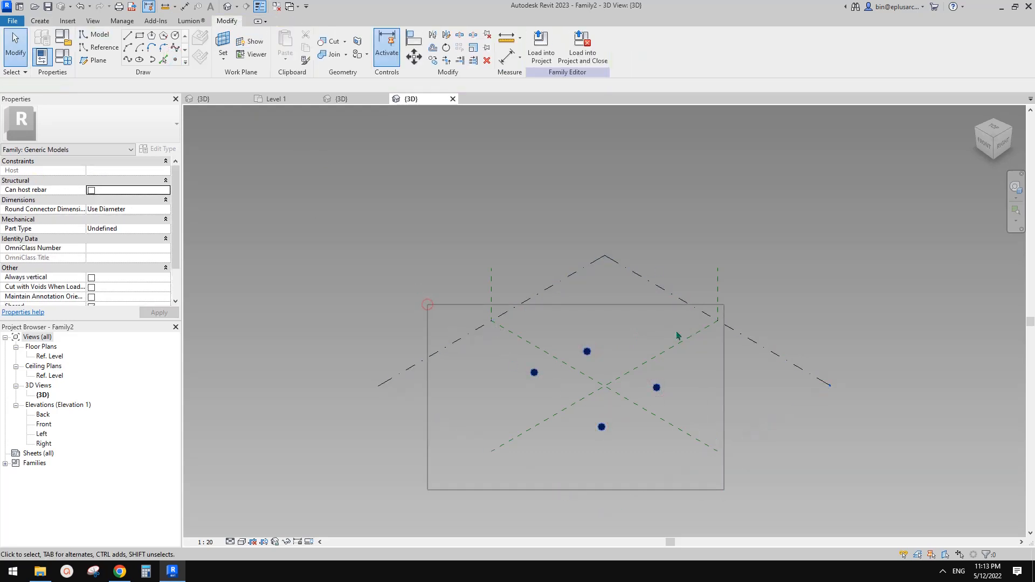
pyautogui.click(593, 46)
pyautogui.keyDown('shift'); pyautogui.moveTo(750, 376); pyautogui.dragTo(691, 386, button='middle'); pyautogui.keyUp('shift')
pyautogui.scroll(2, 614, 394)
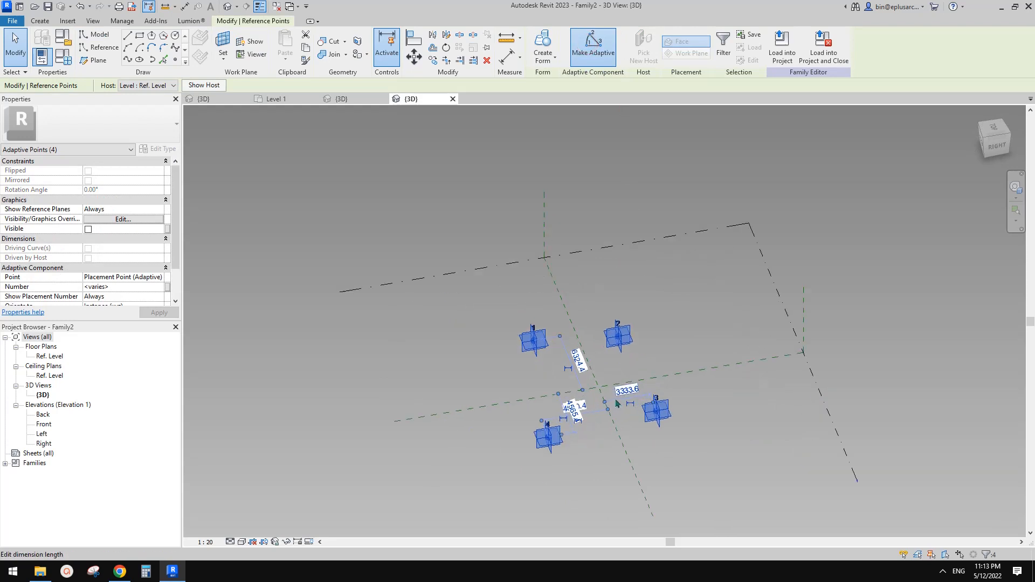
pyautogui.click(616, 355)
pyautogui.scroll(2, 604, 329)
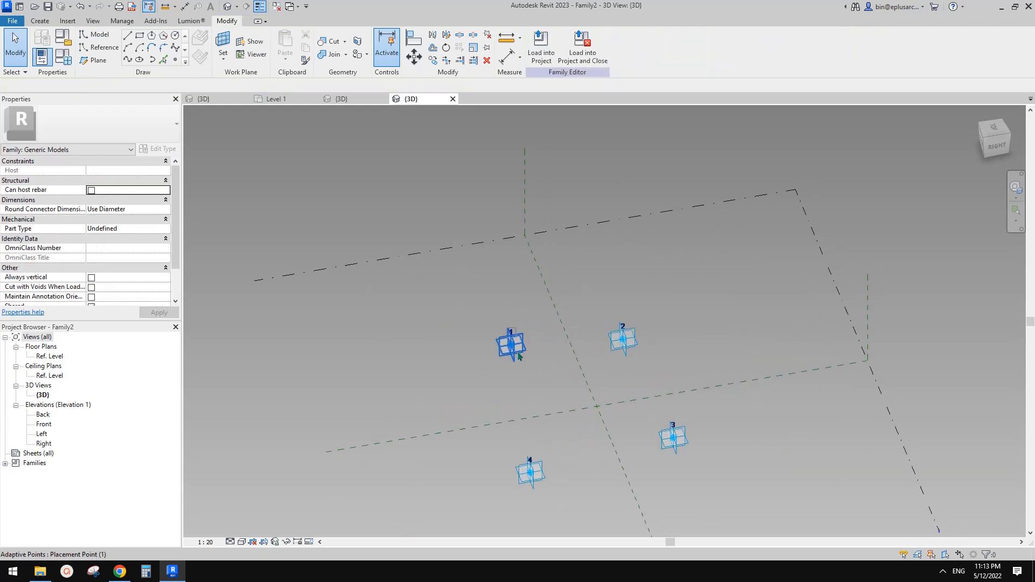
# Step: Try connecting adaptive points 1 to 2 and 2 to 3 with splines through points, and undo both lines
pyautogui.moveTo(463, 312); pyautogui.dragTo(694, 375)
pyautogui.click(129, 60)
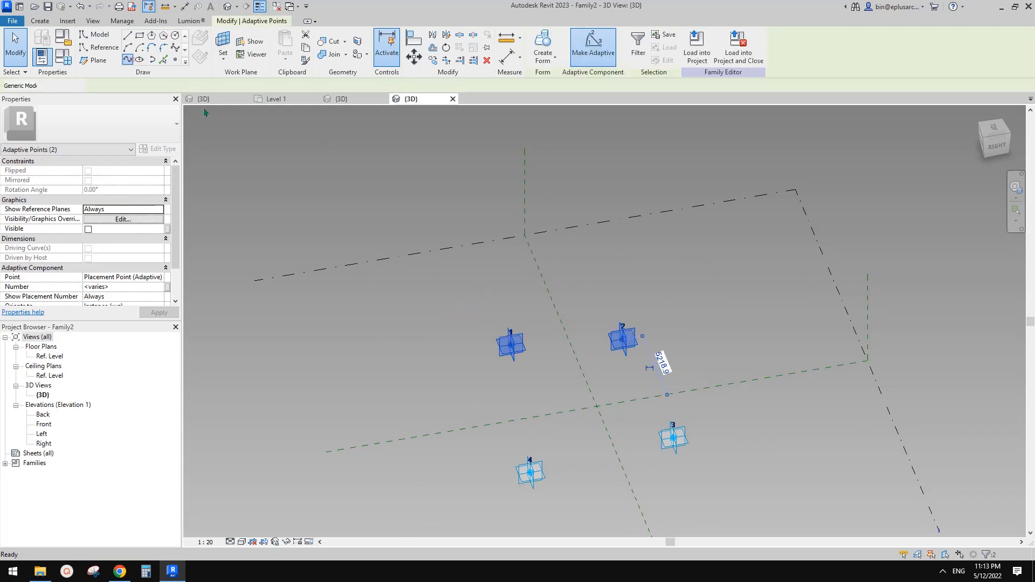
pyautogui.moveTo(588, 290); pyautogui.dragTo(787, 520)
pyautogui.click(128, 60)
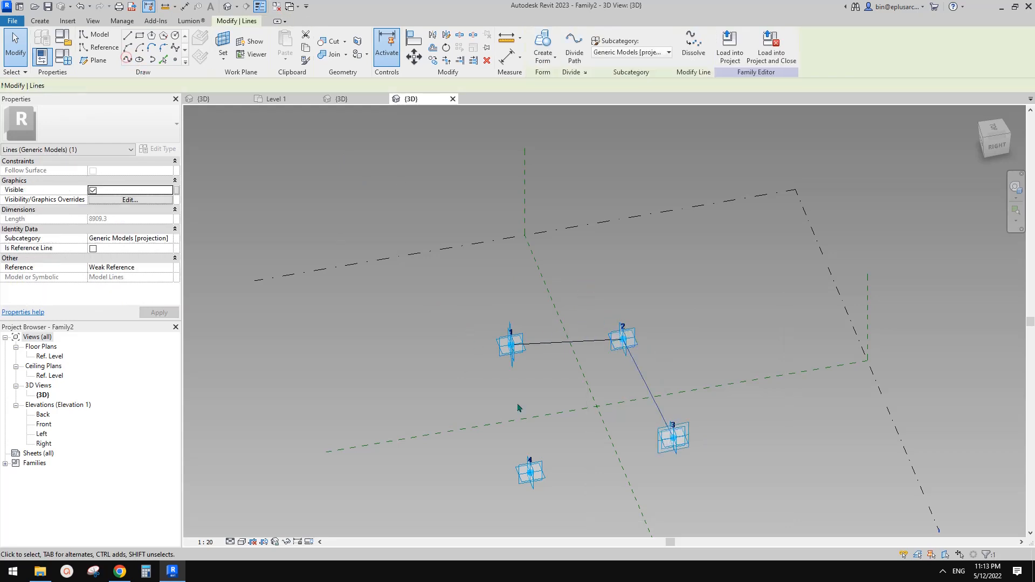
pyautogui.moveTo(463, 378); pyautogui.dragTo(766, 534)
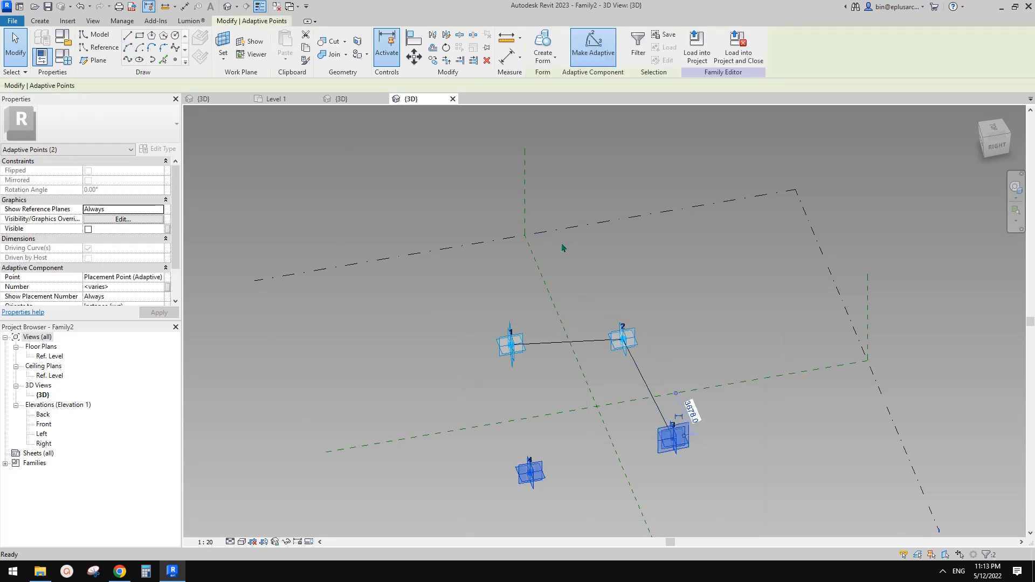
pyautogui.click(643, 254)
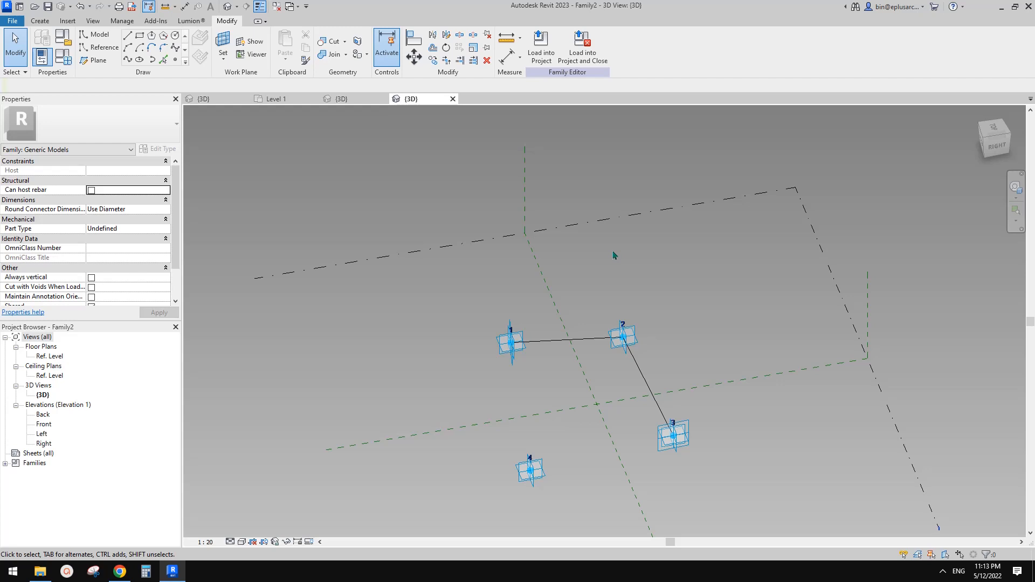
pyautogui.hotkey('ctrl', 'z')
pyautogui.hotkey('ctrl', 'z')
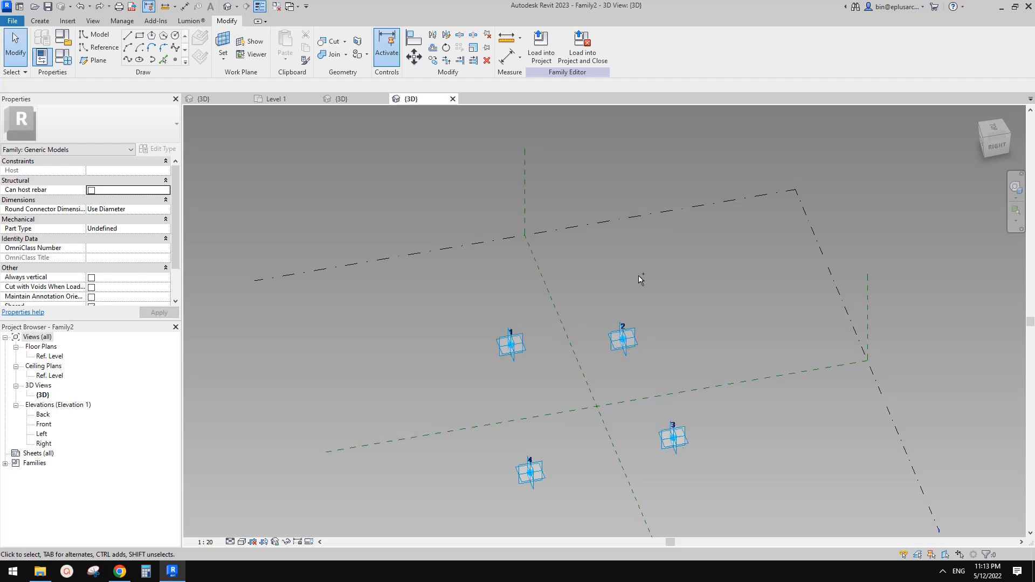
# Step: Switch to the Google Docs page in Chrome to examine the stepped circular building image, and return to Revit
pyautogui.moveTo(650, 338); pyautogui.dragTo(638, 304, button='middle')
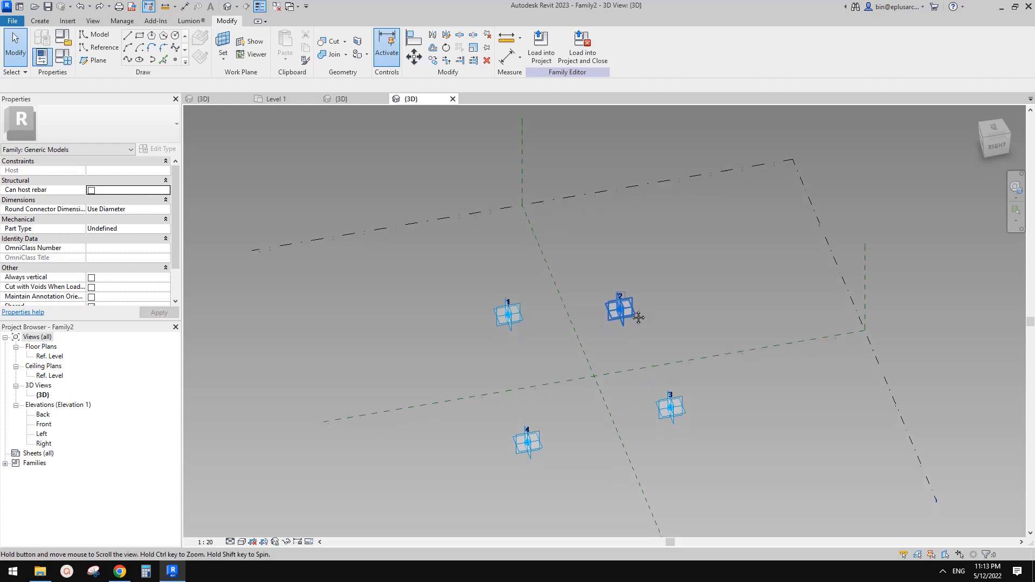
pyautogui.scroll(2, 594, 377)
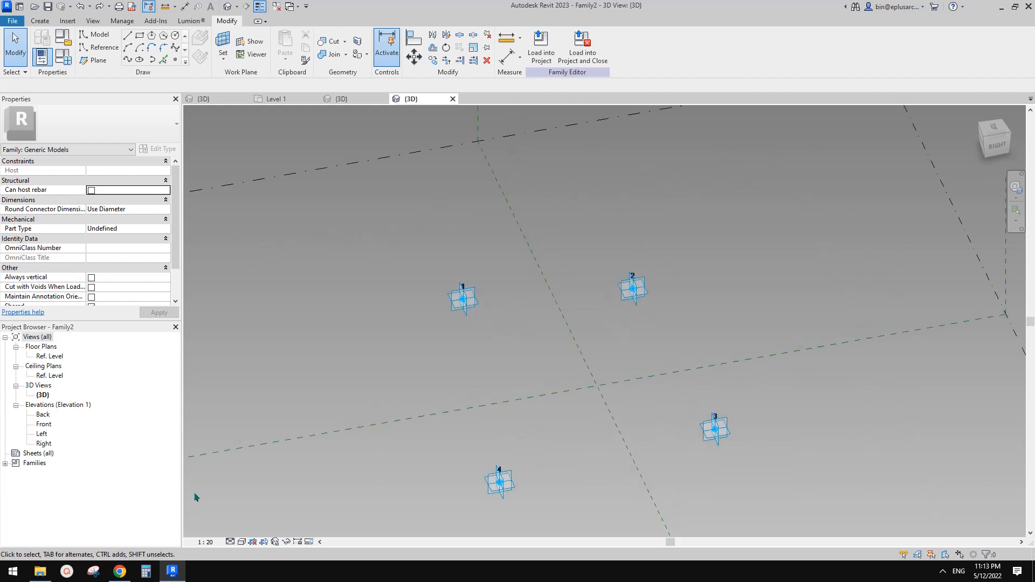
pyautogui.click(126, 573)
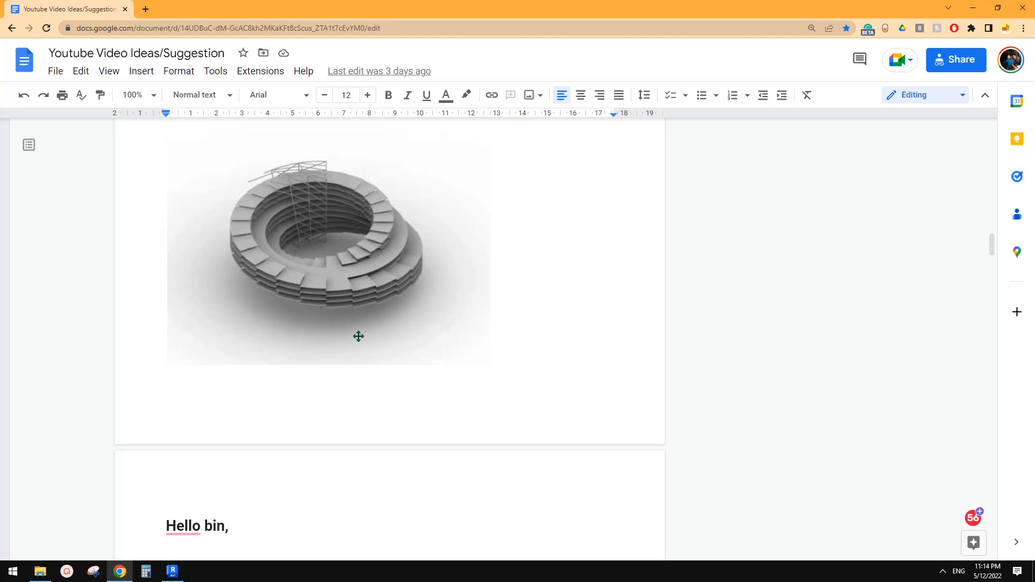
pyautogui.click(172, 571)
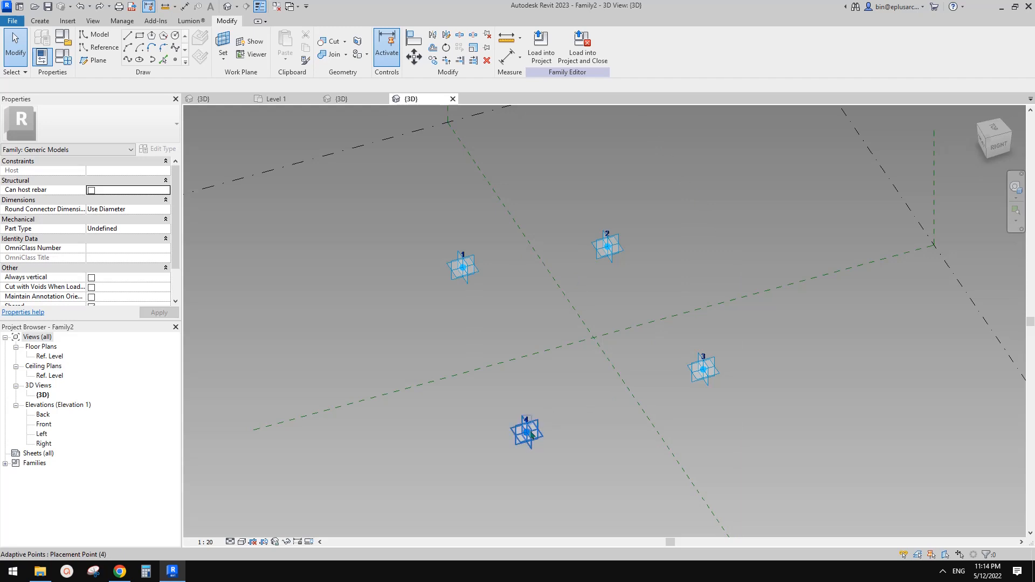
pyautogui.keyDown('shift'); pyautogui.moveTo(531, 436); pyautogui.dragTo(585, 357, button='middle'); pyautogui.keyUp('shift')
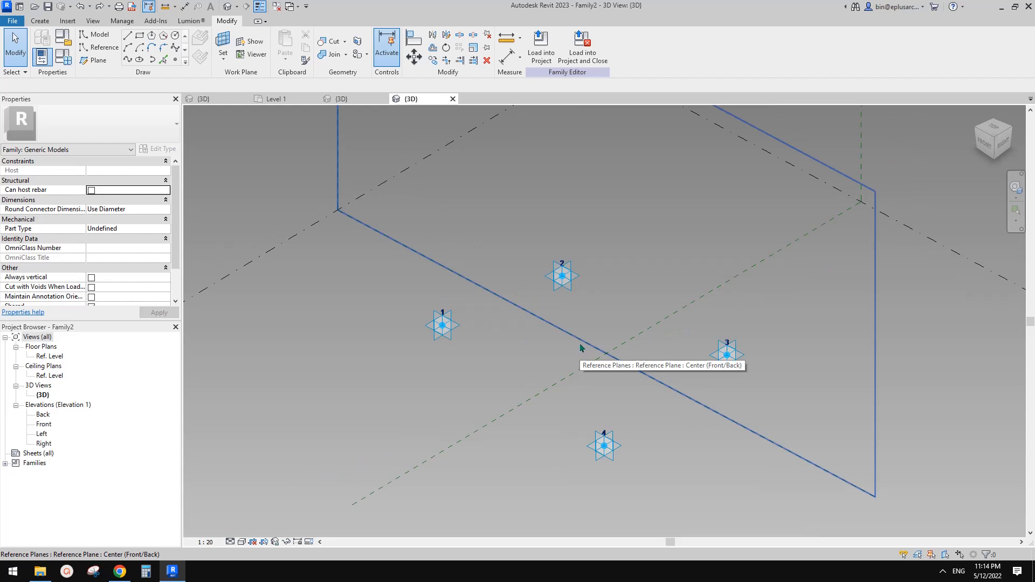
pyautogui.keyDown('shift'); pyautogui.moveTo(580, 348); pyautogui.dragTo(535, 325, button='middle'); pyautogui.keyUp('shift')
pyautogui.click(512, 296)
pyautogui.click(508, 327)
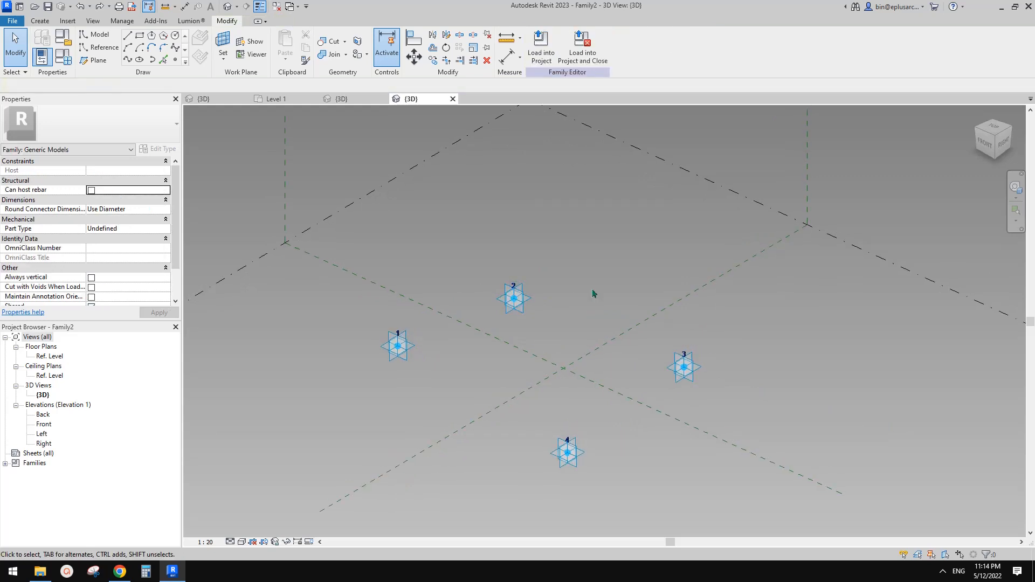
pyautogui.keyDown('shift'); pyautogui.moveTo(695, 375); pyautogui.dragTo(681, 384, button='middle'); pyautogui.keyUp('shift')
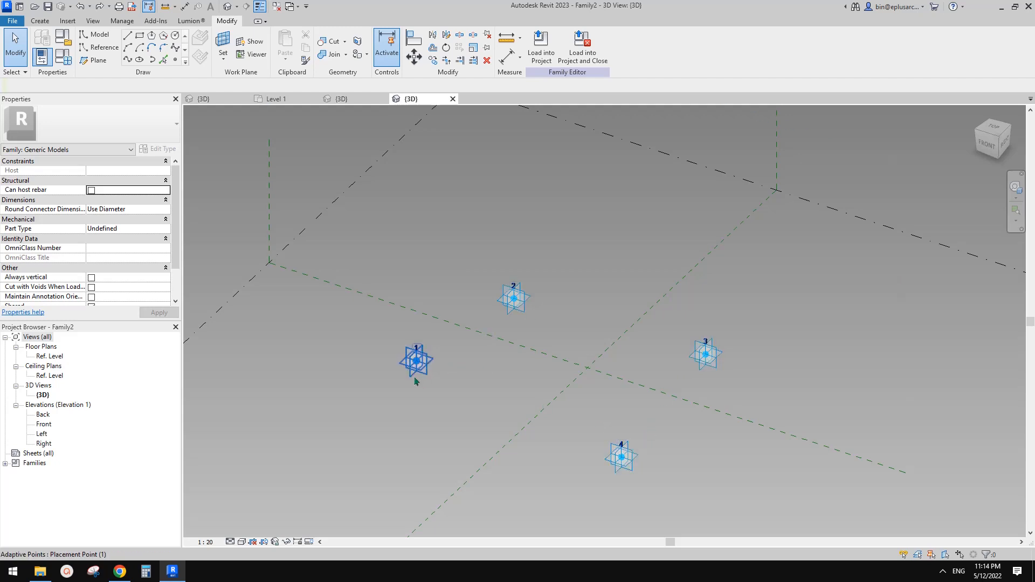
pyautogui.moveTo(591, 291); pyautogui.dragTo(538, 294, button='middle')
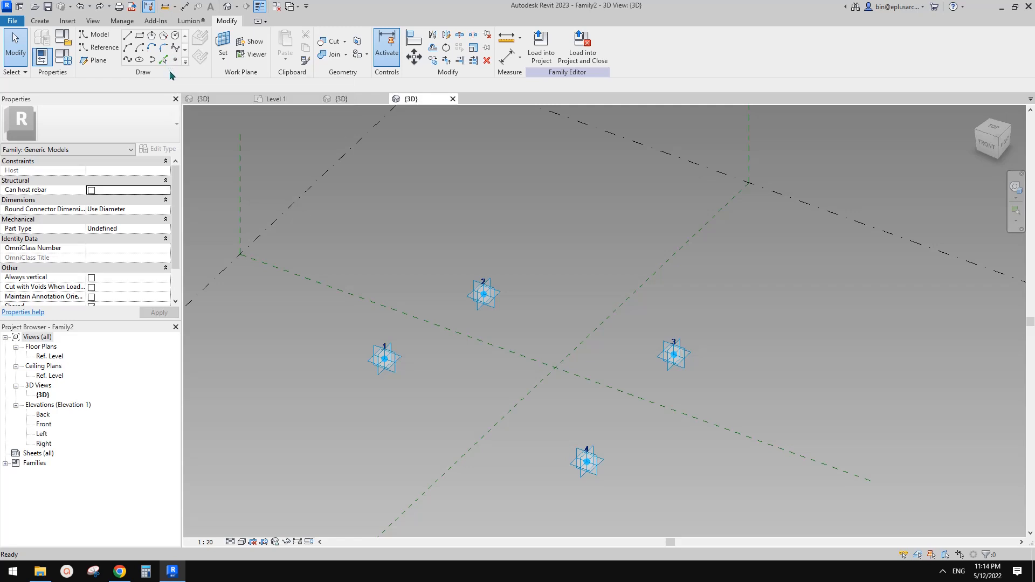
pyautogui.moveTo(350, 150); pyautogui.dragTo(352, 155, button='middle')
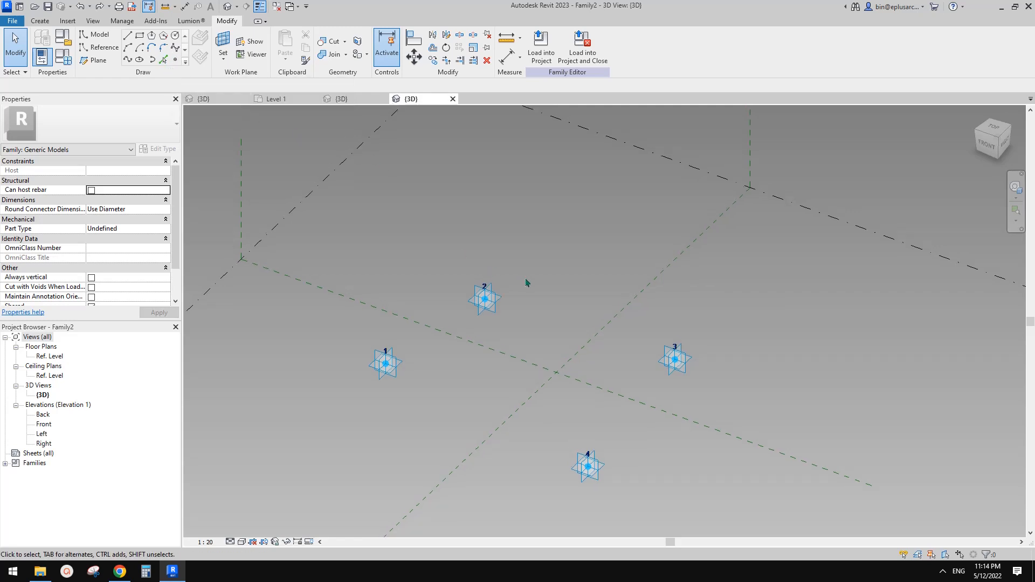
pyautogui.keyDown('shift'); pyautogui.moveTo(540, 294); pyautogui.dragTo(511, 337, button='middle'); pyautogui.keyUp('shift')
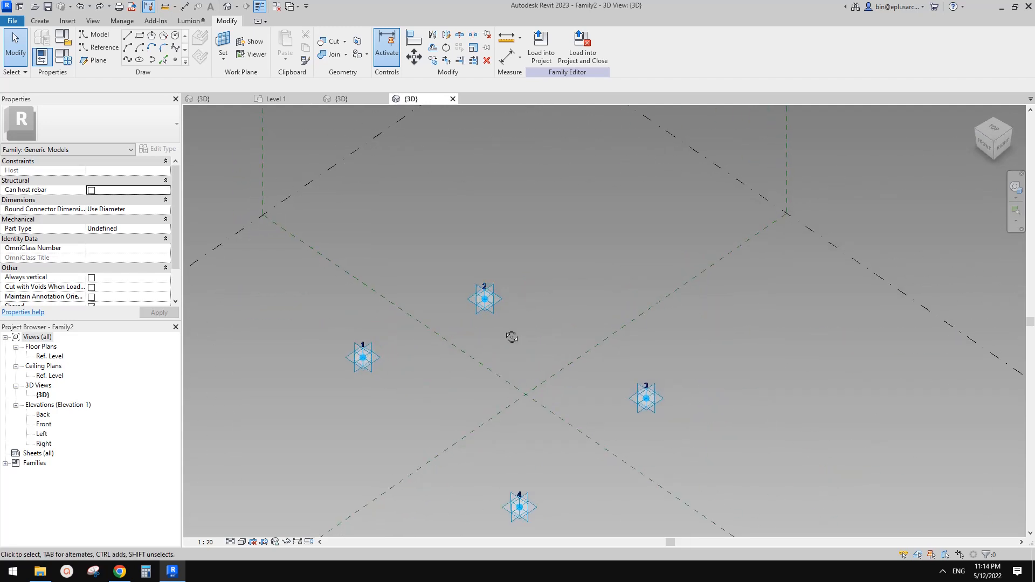
pyautogui.moveTo(314, 153); pyautogui.dragTo(314, 140, button='middle')
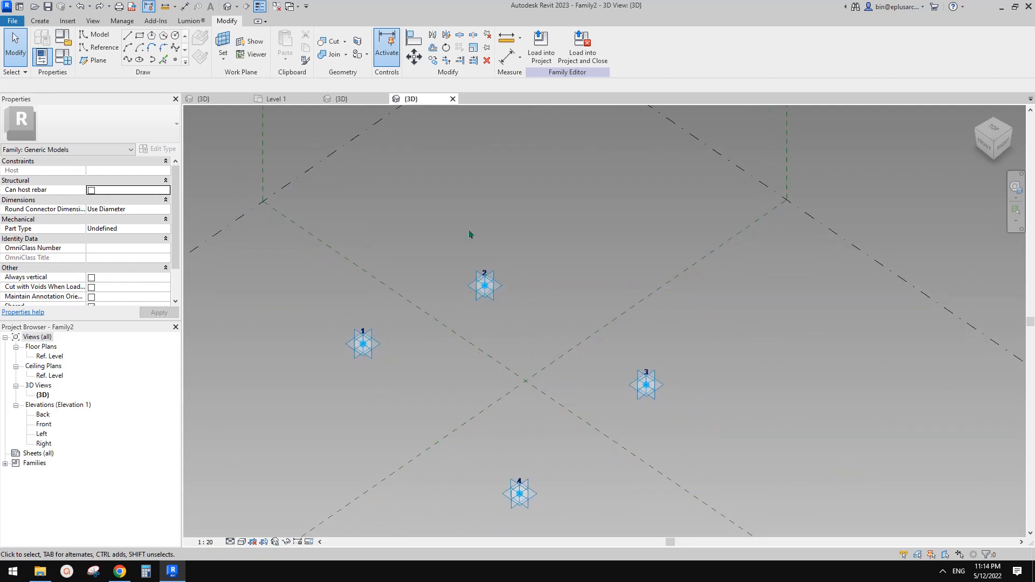
# Step: Set the horizontal reference plane of adaptive point 1 as the work plane
pyautogui.click(223, 43)
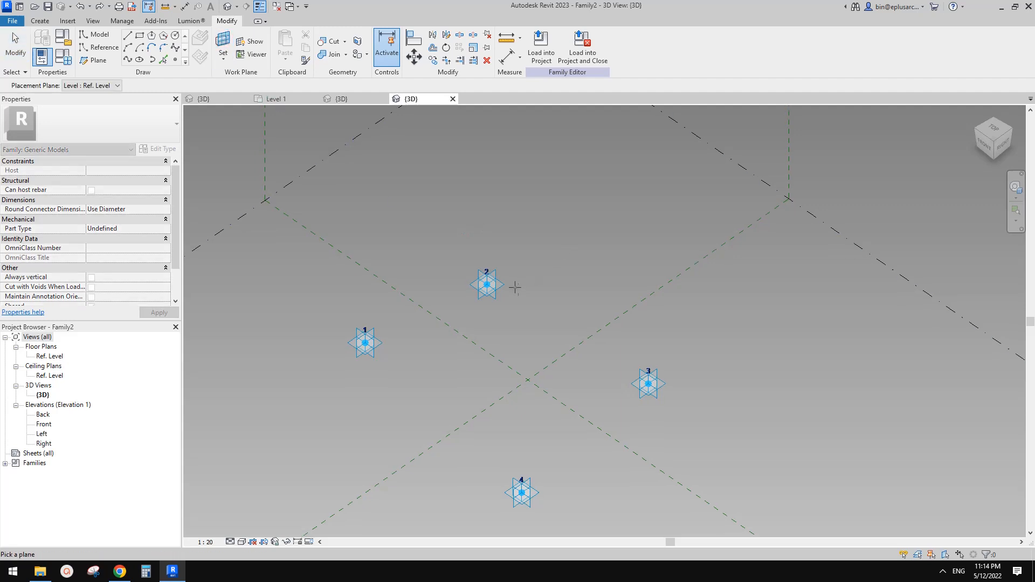
pyautogui.moveTo(420, 378); pyautogui.dragTo(445, 283, button='middle')
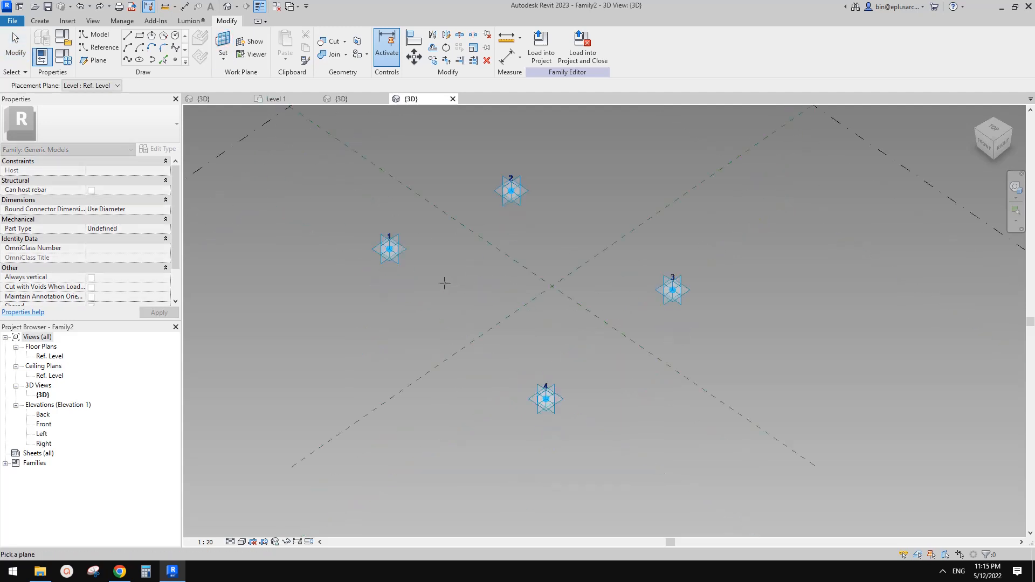
pyautogui.scroll(2, 444, 283)
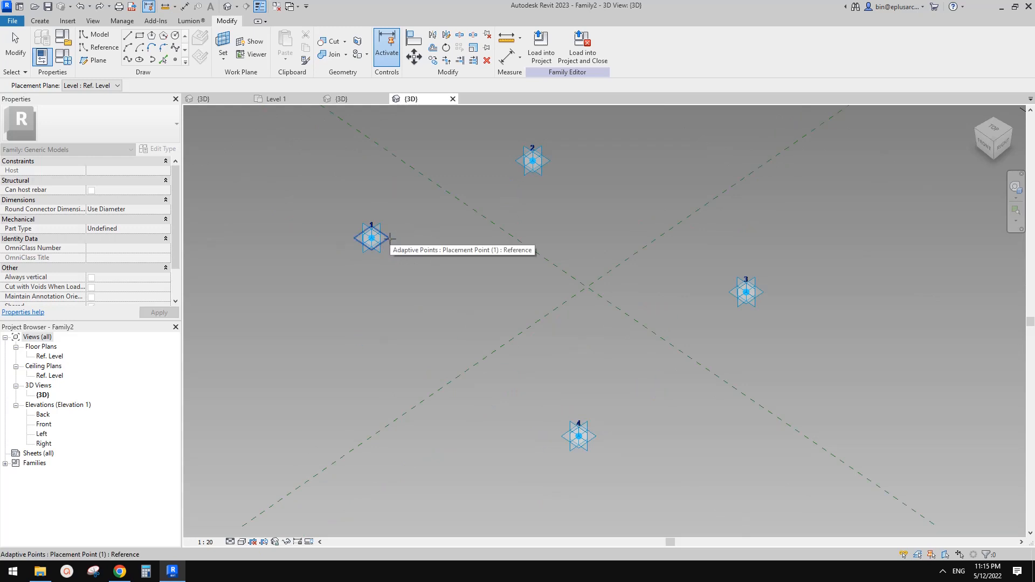
pyautogui.click(389, 239)
# Step: Place an aligned dimension between adaptive points 1 and 4 on the outer side of the quadrilateral
pyautogui.press('d')
pyautogui.press('i')
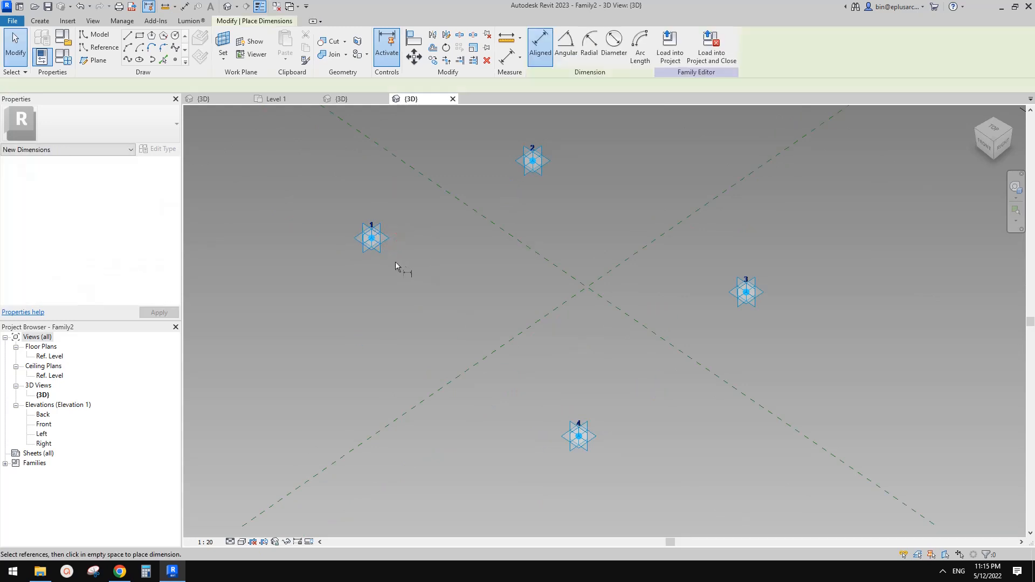
pyautogui.click(373, 243)
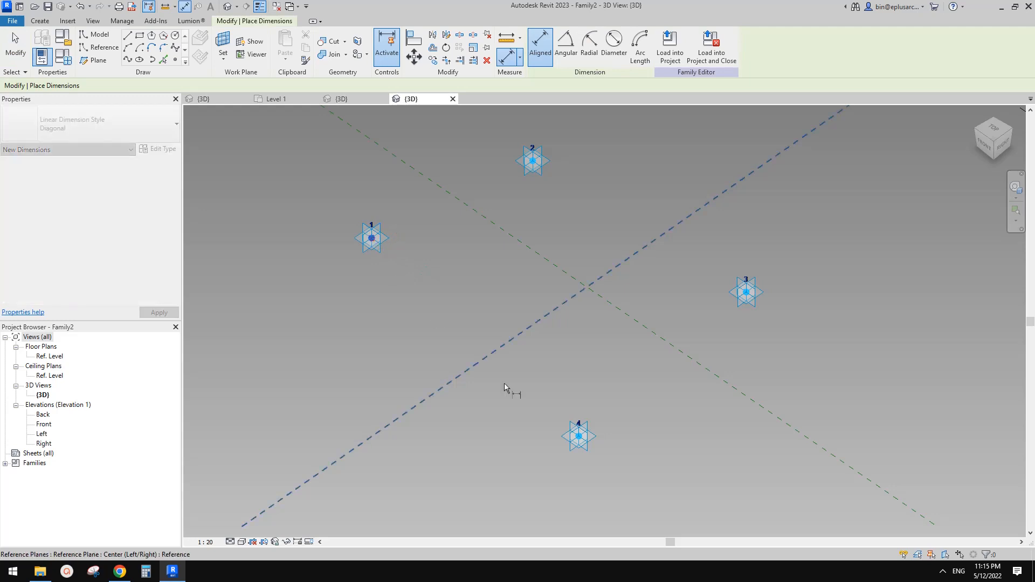
pyautogui.click(579, 436)
pyautogui.click(473, 411)
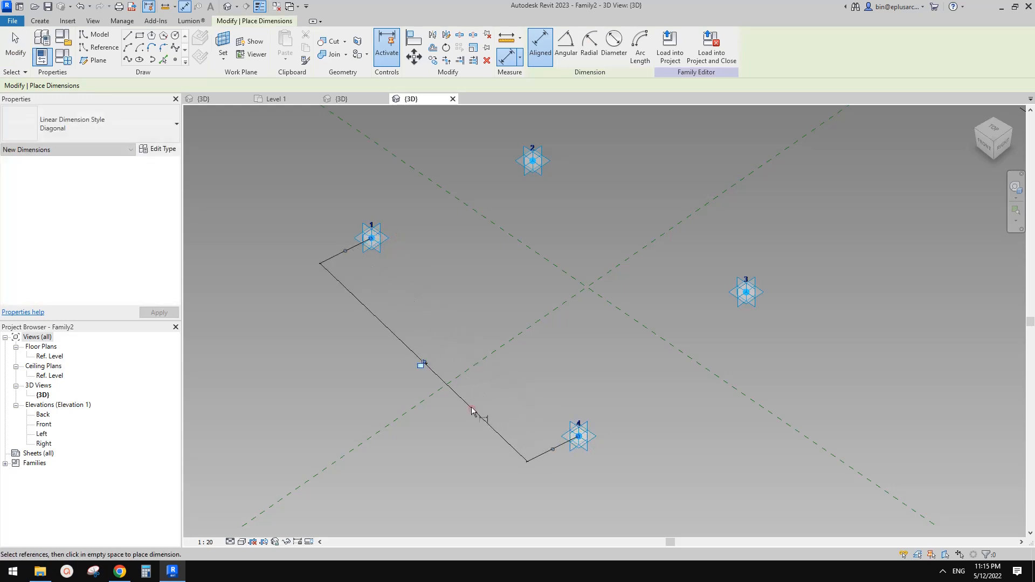
# Step: Label the dimension between adaptive points 1 and 4 with a new instance reporting parameter named rp1
pyautogui.press('Escape')
pyautogui.press('Escape')
pyautogui.keyDown('shift'); pyautogui.moveTo(426, 364); pyautogui.dragTo(484, 368, button='middle'); pyautogui.keyUp('shift')
pyautogui.scroll(1, 506, 352)
pyautogui.click(550, 318)
pyautogui.keyDown('shift'); pyautogui.moveTo(484, 368); pyautogui.dragTo(328, 342, button='middle'); pyautogui.keyUp('shift')
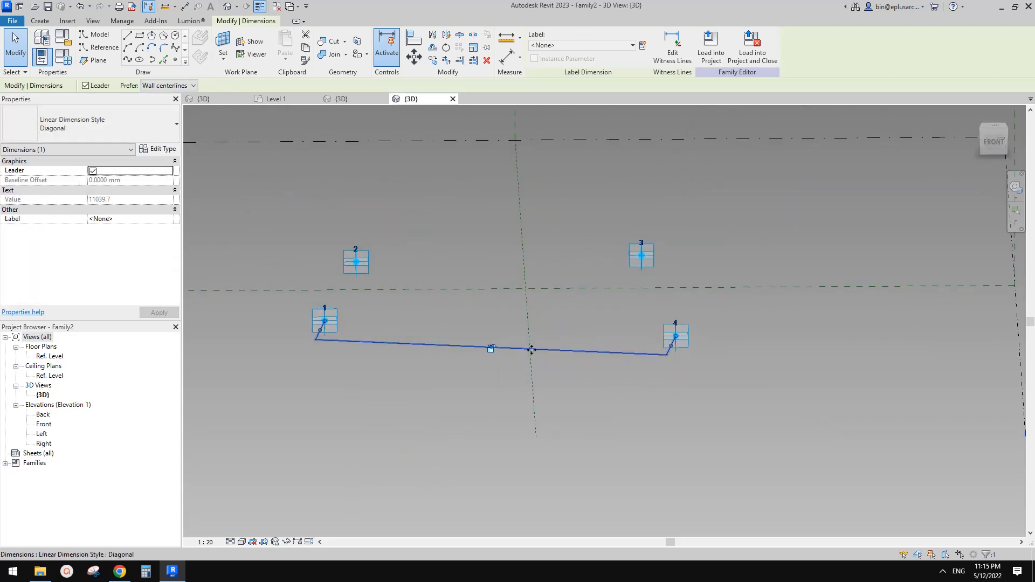
pyautogui.keyDown('shift'); pyautogui.moveTo(541, 316); pyautogui.dragTo(545, 319, button='middle'); pyautogui.keyUp('shift')
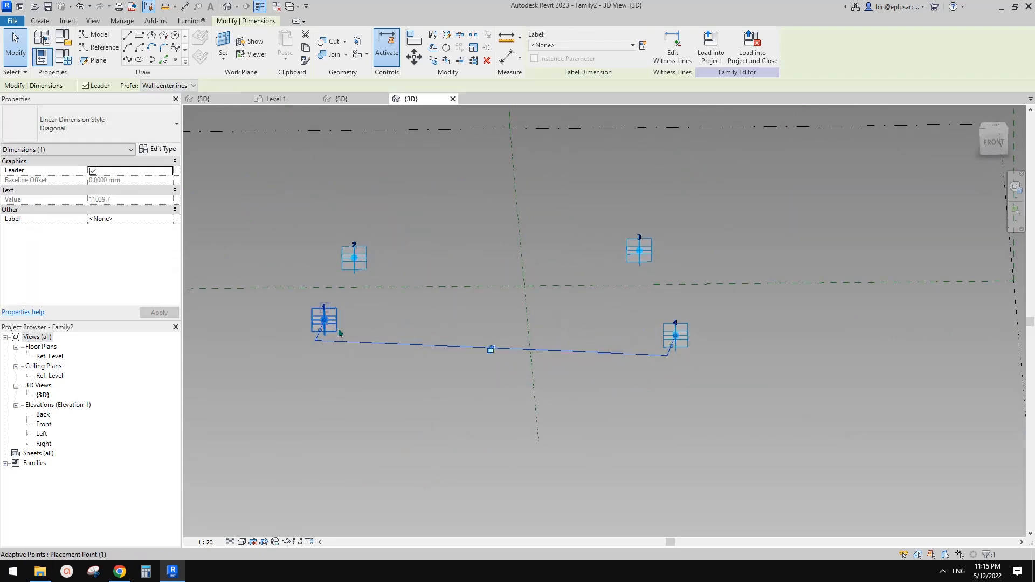
pyautogui.moveTo(585, 286); pyautogui.dragTo(585, 288, button='middle')
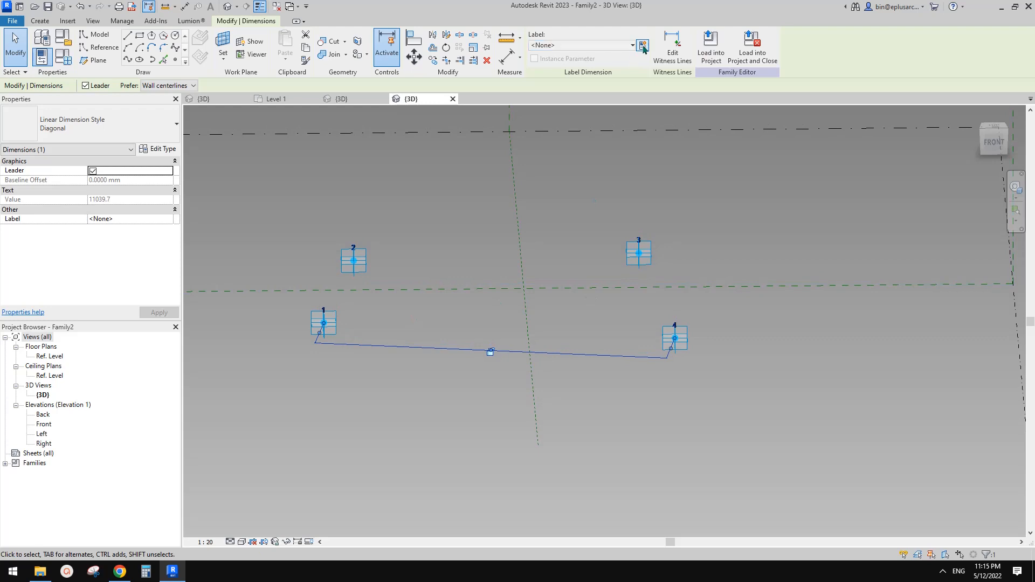
pyautogui.write('rp1')
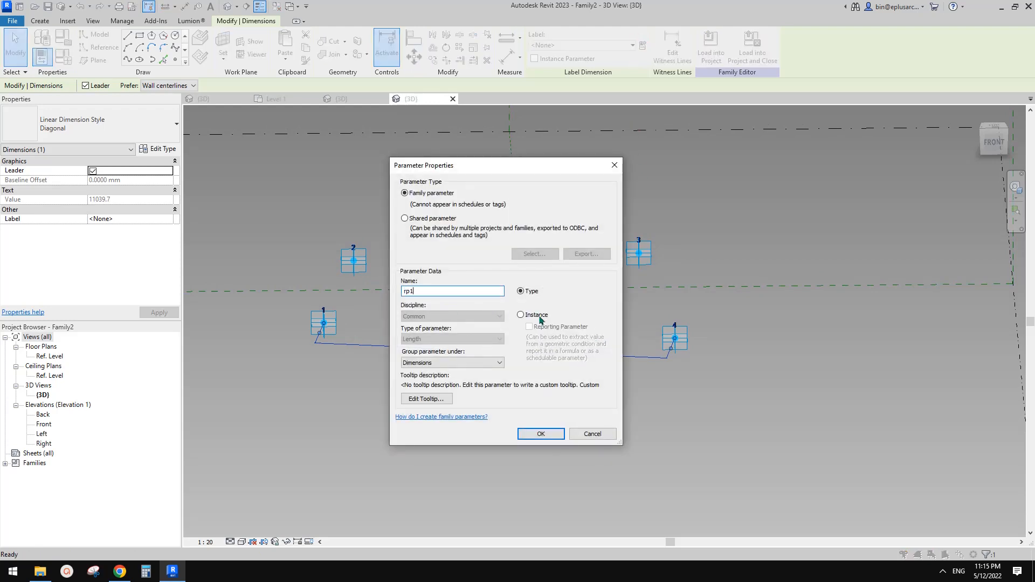
pyautogui.click(539, 316)
pyautogui.click(541, 326)
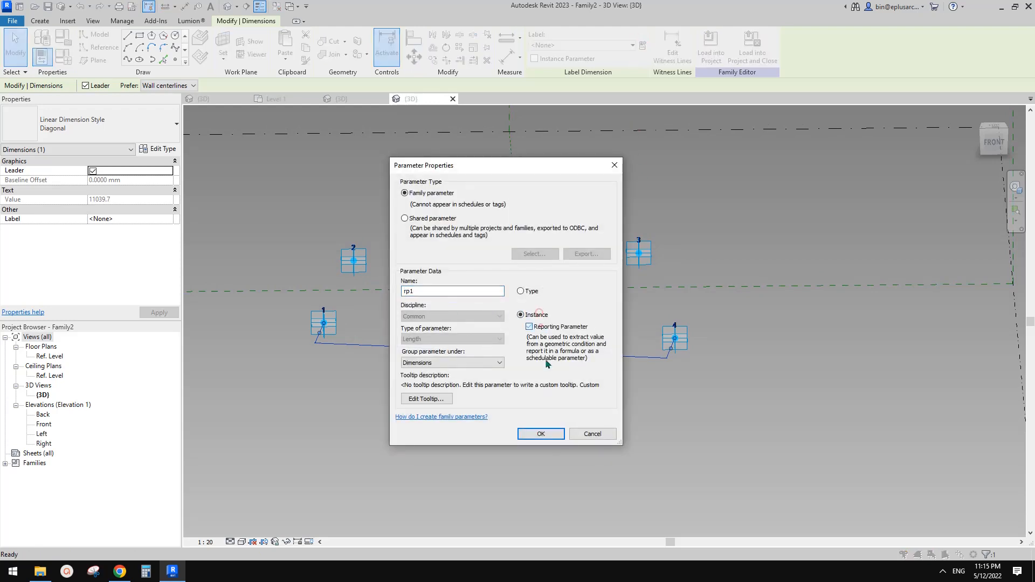
pyautogui.click(556, 435)
pyautogui.press('Escape')
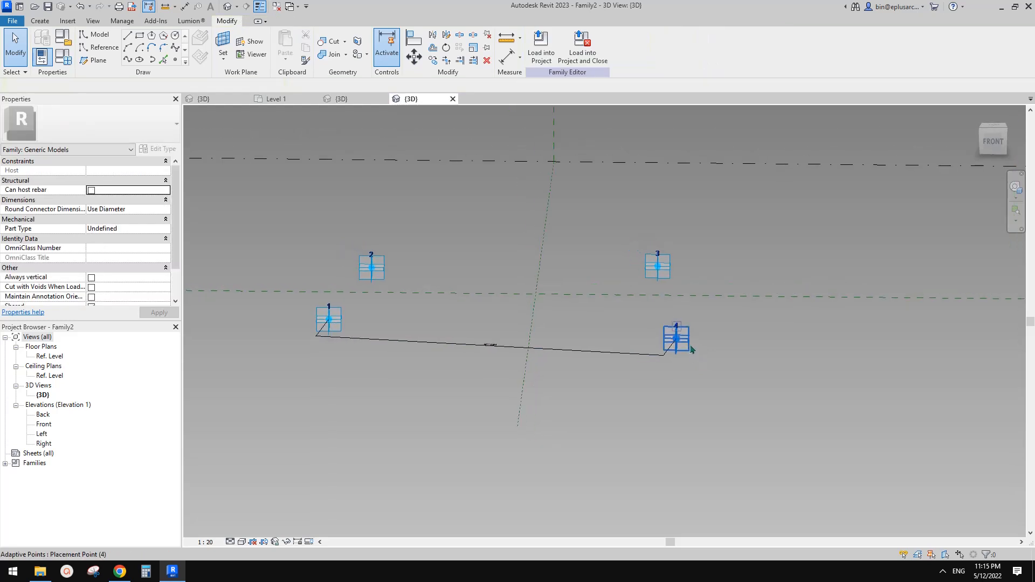
# Step: Try raising adaptive point 4 vertically to check how the rp1 dimension responds, and undo the move
pyautogui.click(691, 346)
pyautogui.keyDown('shift'); pyautogui.moveTo(690, 347); pyautogui.dragTo(694, 345, button='middle'); pyautogui.keyUp('shift')
pyautogui.moveTo(677, 315); pyautogui.dragTo(687, 236)
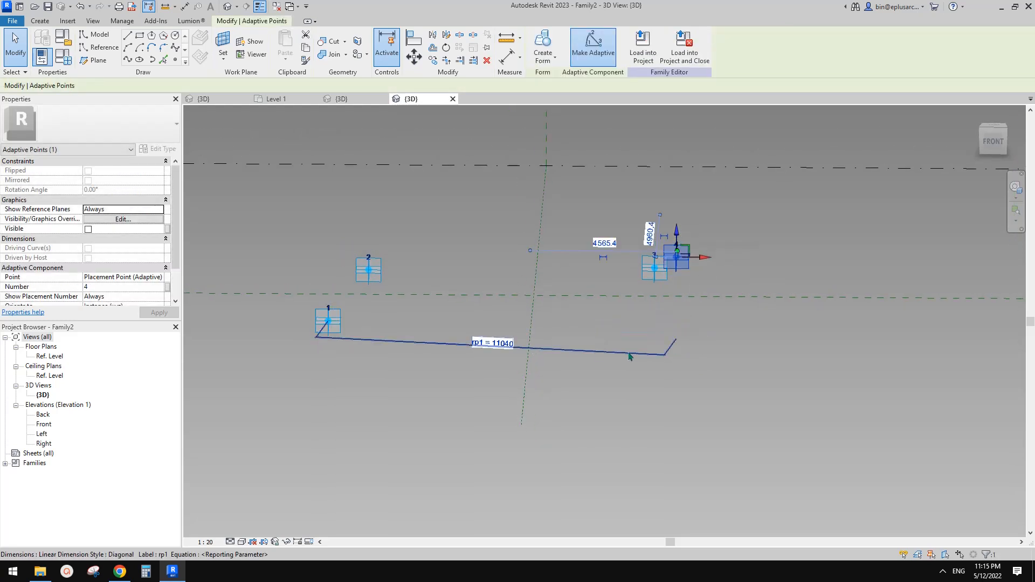
pyautogui.keyDown('shift'); pyautogui.moveTo(678, 344); pyautogui.dragTo(668, 301, button='middle'); pyautogui.keyUp('shift')
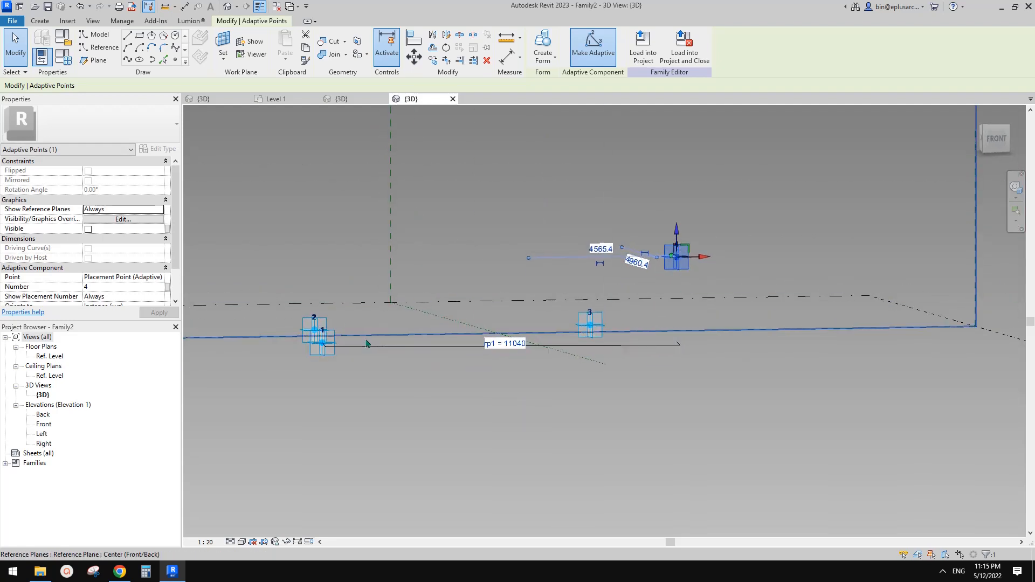
pyautogui.keyDown('shift'); pyautogui.moveTo(669, 263); pyautogui.dragTo(696, 285, button='middle'); pyautogui.keyUp('shift')
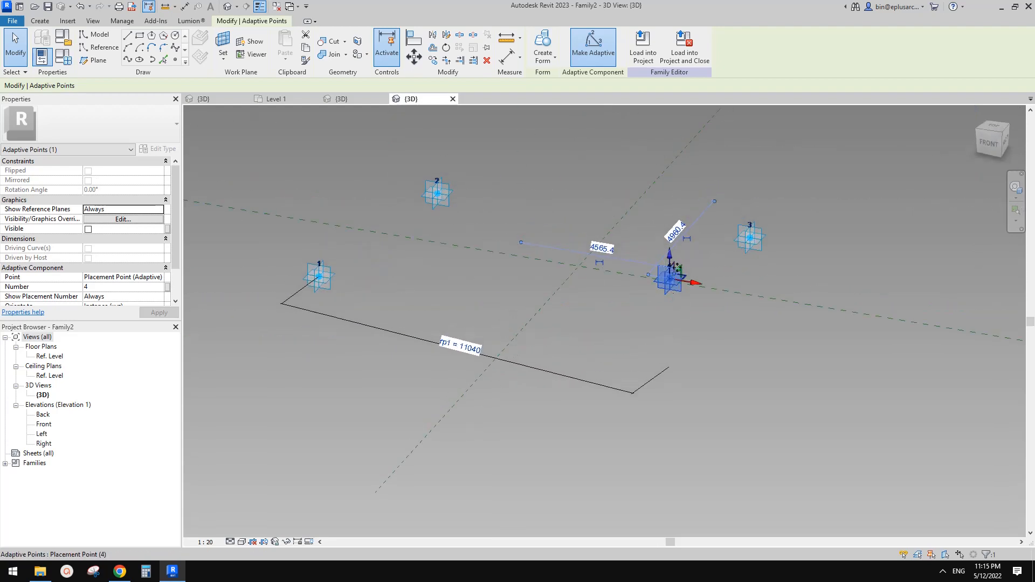
pyautogui.hotkey('ctrl', 'z')
pyautogui.moveTo(563, 329); pyautogui.dragTo(529, 367, button='middle')
pyautogui.moveTo(499, 313); pyautogui.dragTo(513, 398, button='middle')
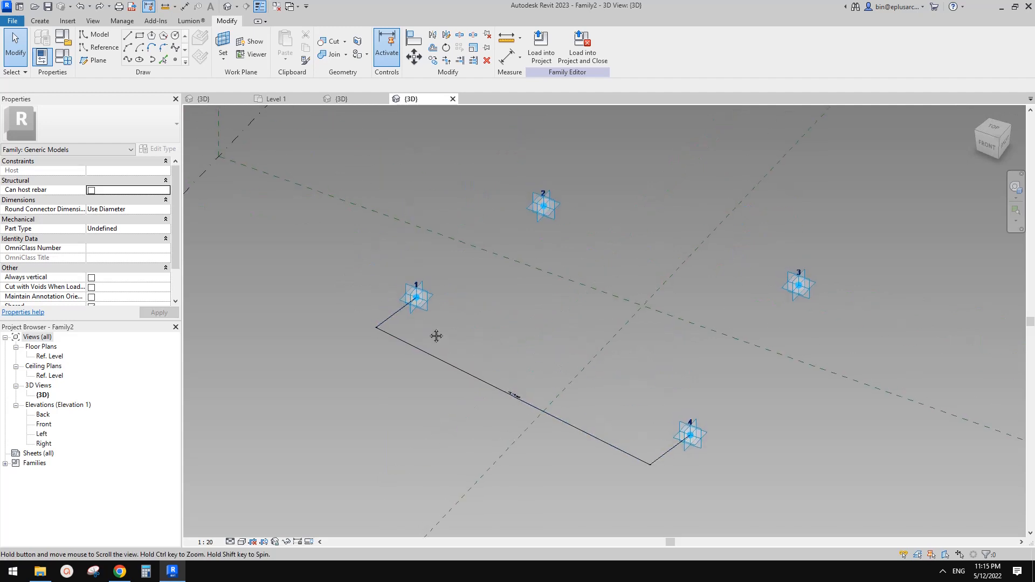
# Step: Draw a reference-line circle centred on adaptive point 1, on its horizontal plane, with a radius of about 7500 mm
pyautogui.click(103, 53)
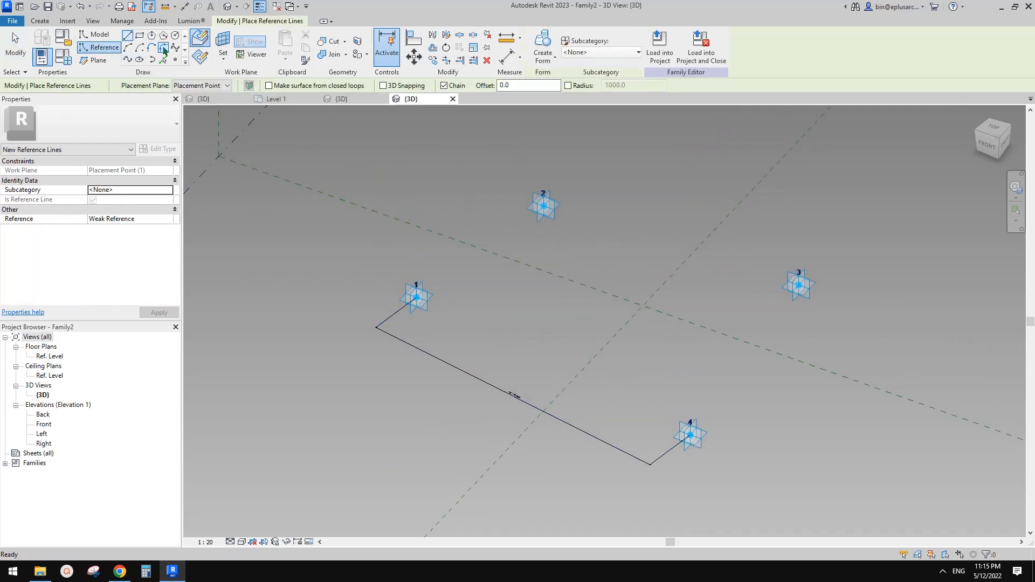
pyautogui.click(175, 35)
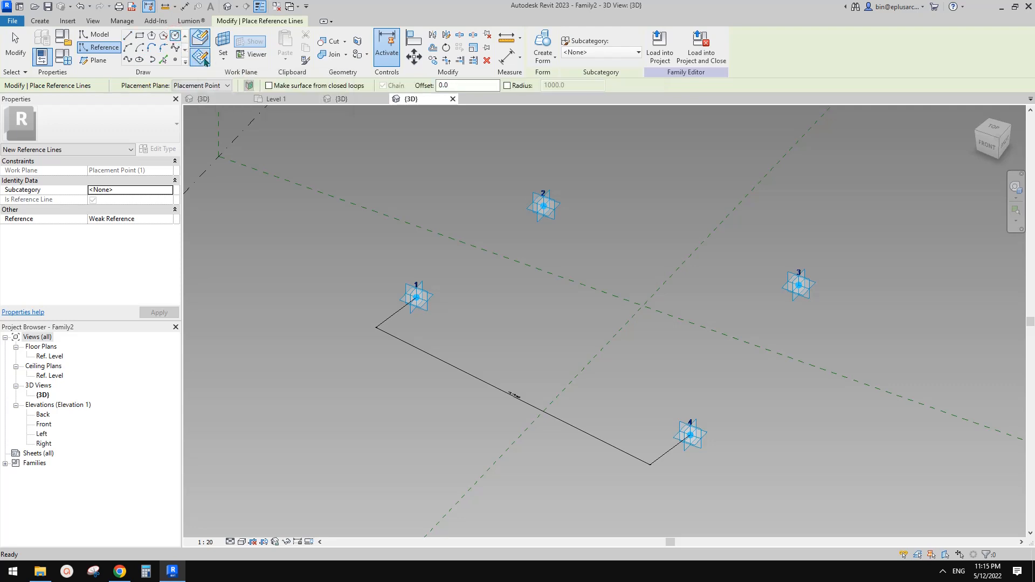
pyautogui.press('Escape')
pyautogui.press('Escape')
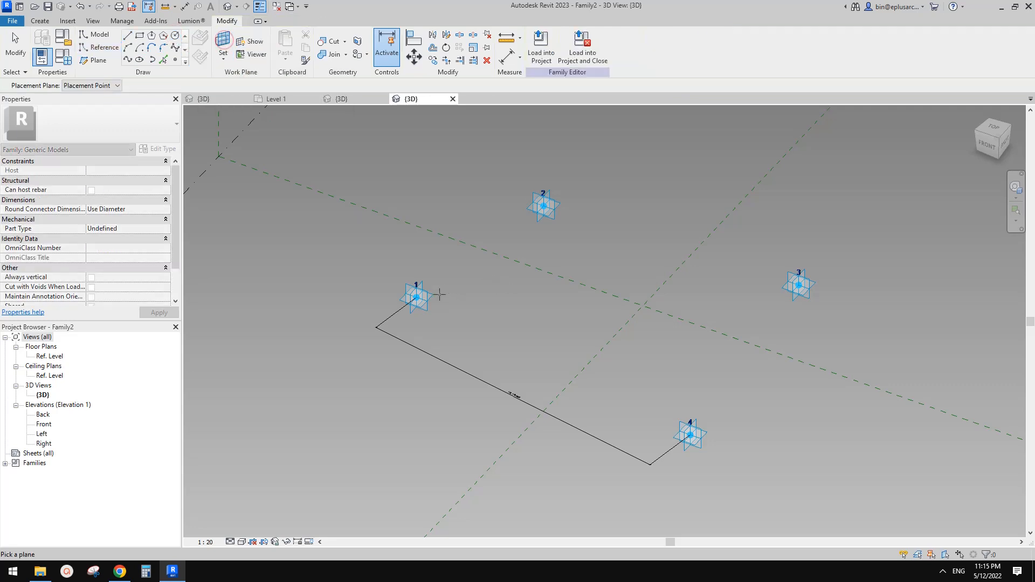
pyautogui.click(435, 296)
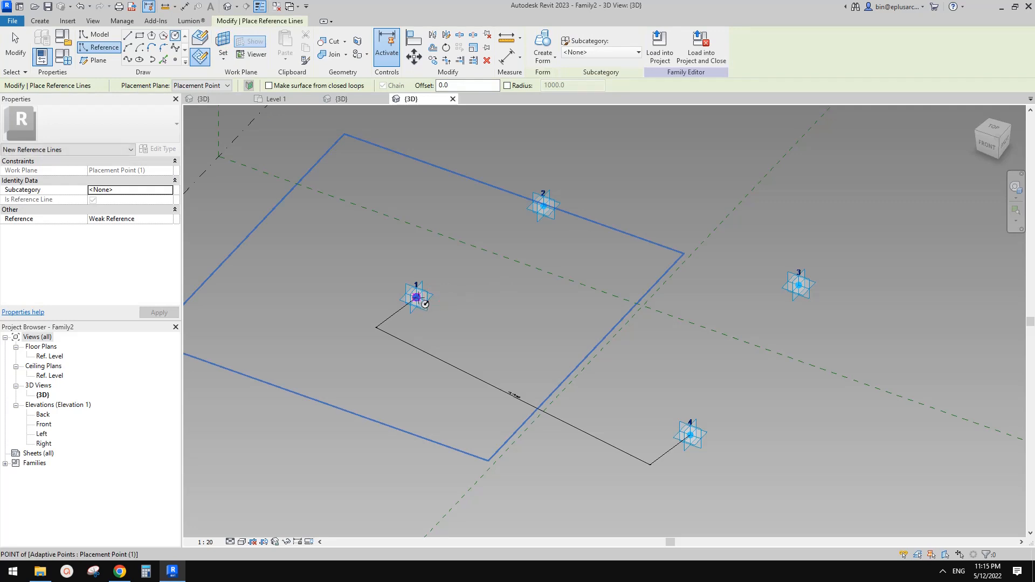
pyautogui.click(416, 297)
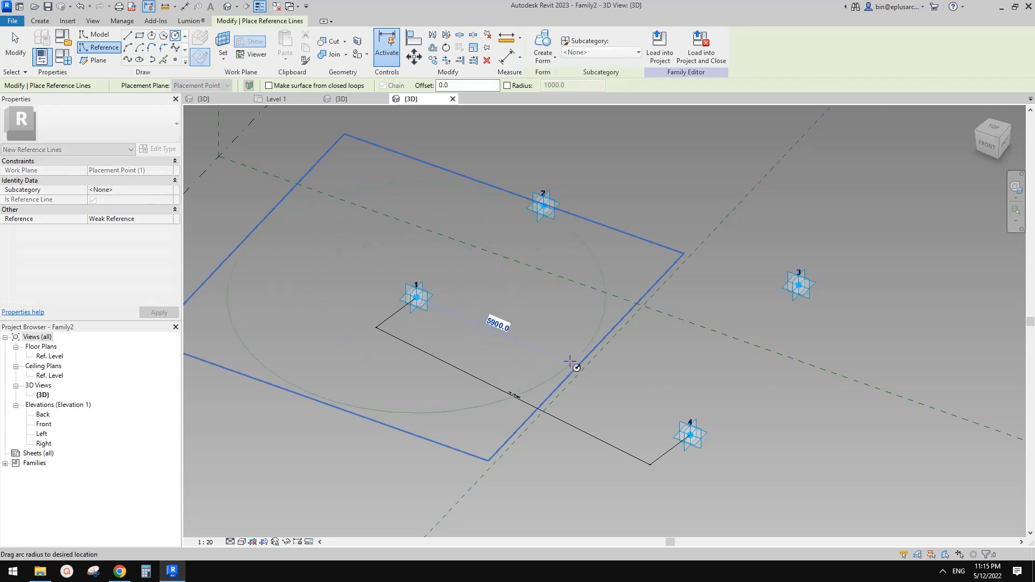
pyautogui.click(613, 382)
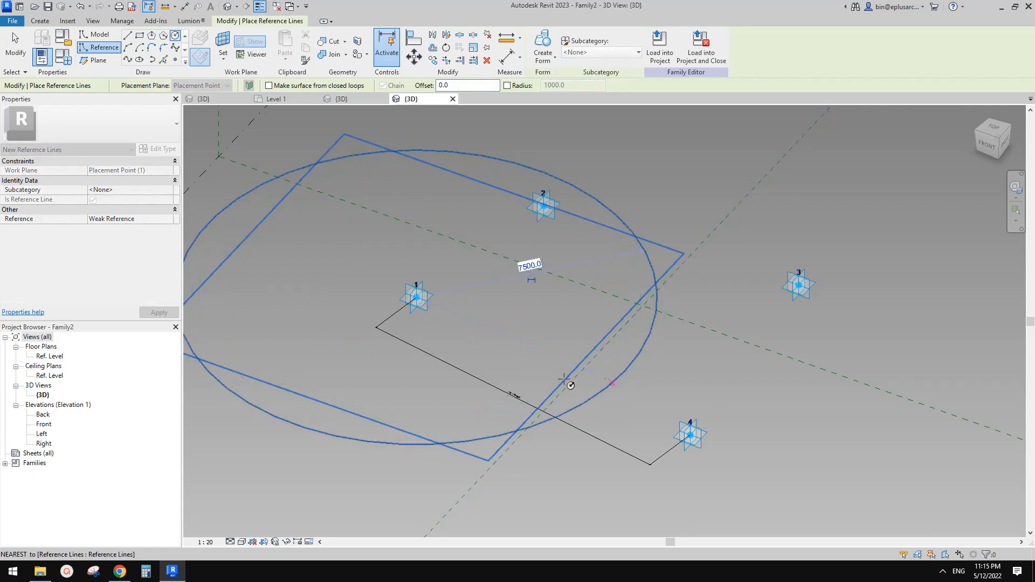
pyautogui.press('Escape')
pyautogui.press('Escape')
# Step: Make the circle's radius dimension permanent and label it with a new instance parameter named r1
pyautogui.click(543, 275)
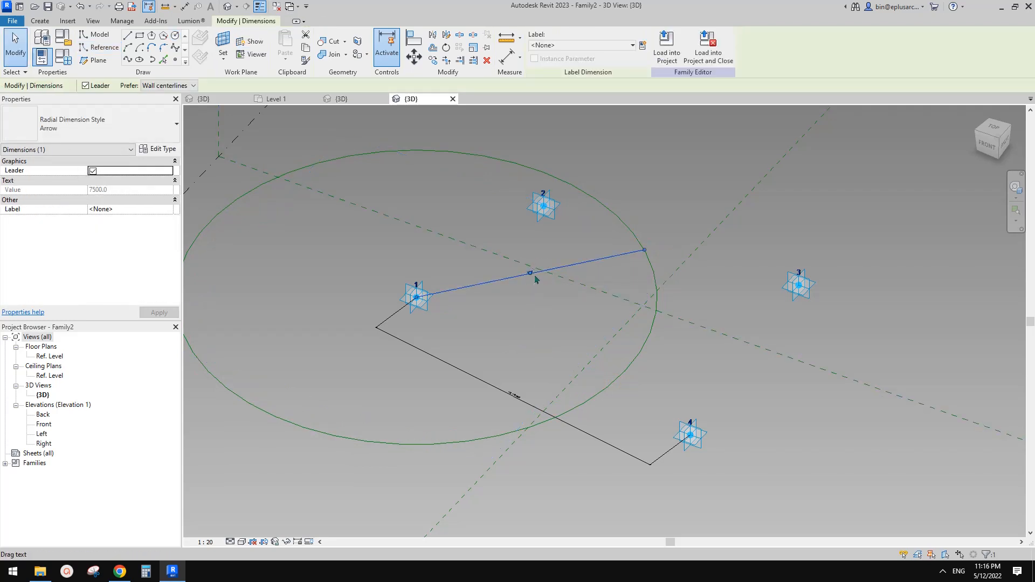
pyautogui.click(600, 46)
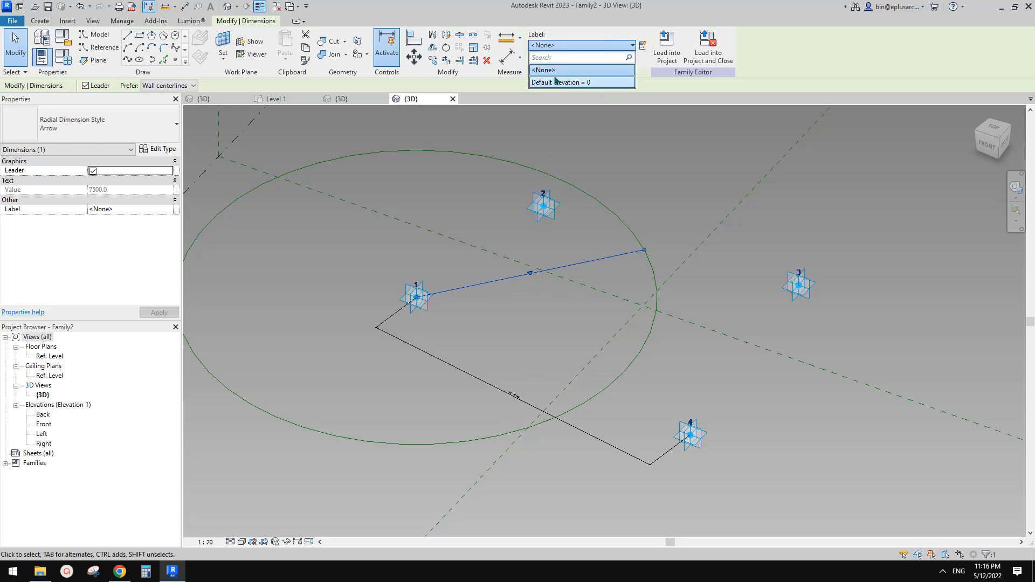
pyautogui.click(633, 46)
pyautogui.click(643, 45)
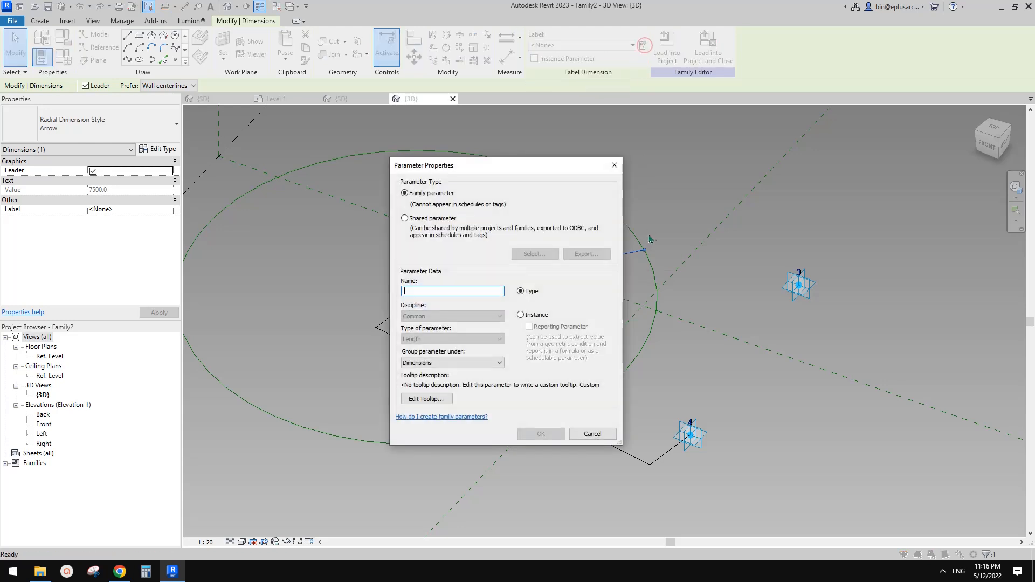
pyautogui.click(521, 316)
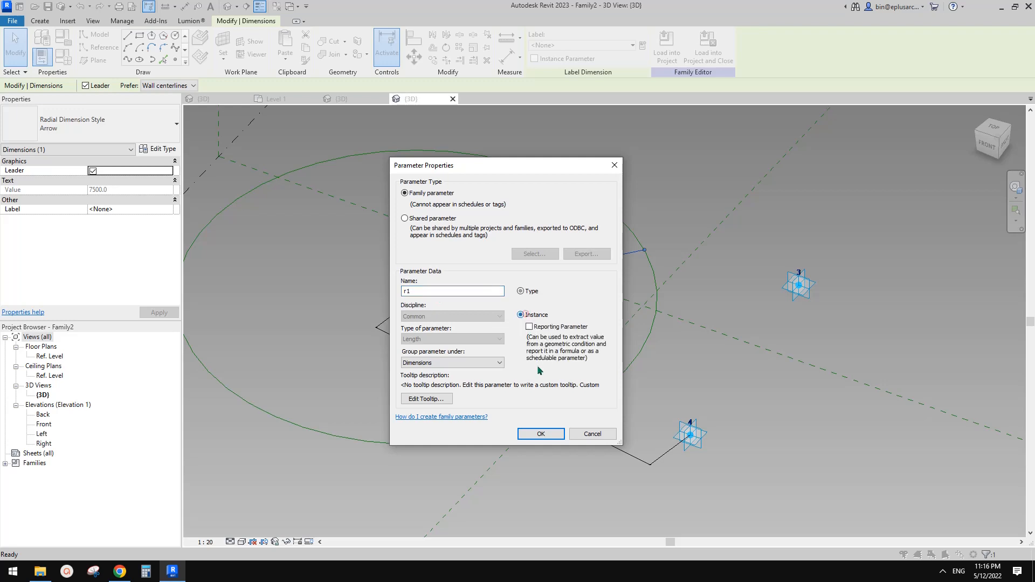
pyautogui.click(541, 434)
# Step: Set the formula of parameter r1 to rp1 in the family types
pyautogui.click(63, 57)
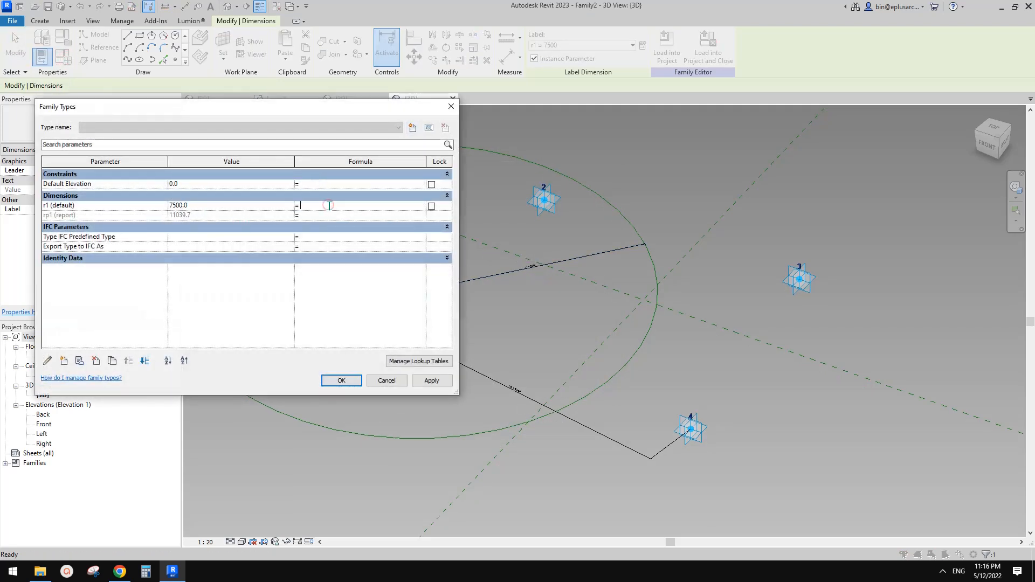
pyautogui.click(342, 379)
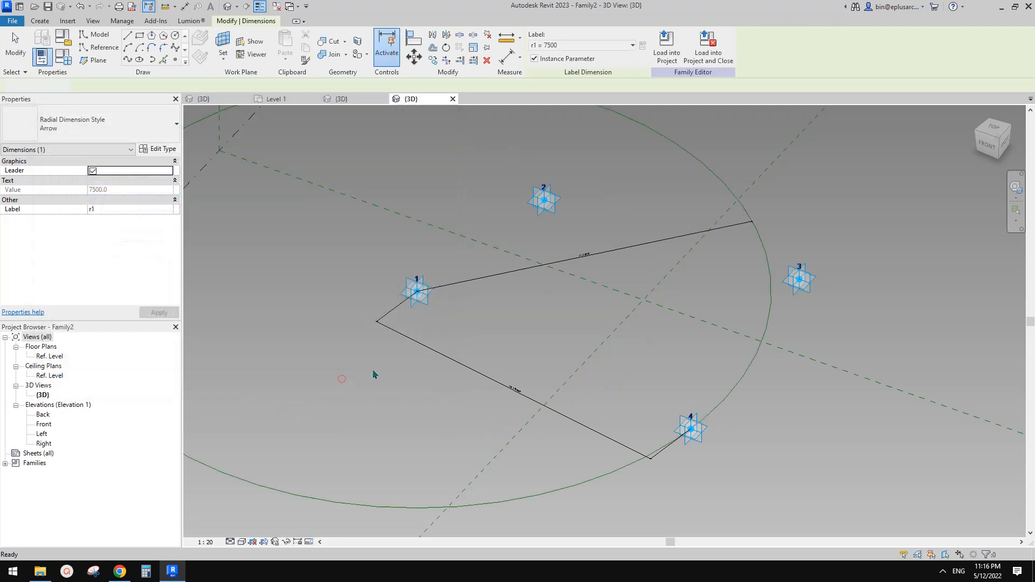
pyautogui.click(343, 377)
# Step: Move adaptive point 4 closer to point 1 and shift it vertically below the circle's plane to test the parametric radius
pyautogui.keyDown('shift'); pyautogui.moveTo(581, 331); pyautogui.dragTo(666, 296, button='middle'); pyautogui.keyUp('shift')
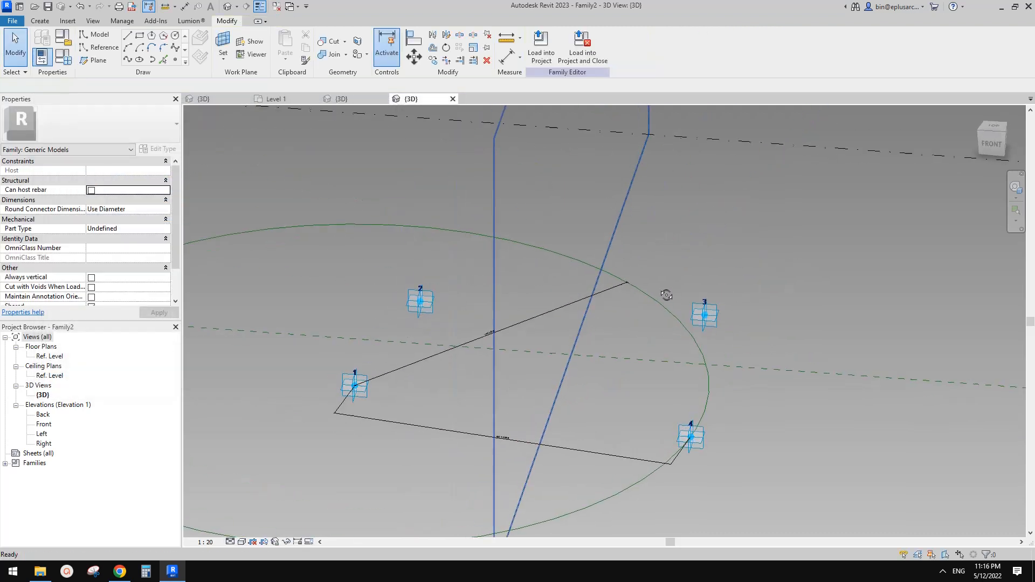
pyautogui.click(704, 442)
pyautogui.moveTo(704, 442); pyautogui.dragTo(713, 414, button='middle')
pyautogui.moveTo(726, 407); pyautogui.dragTo(678, 403)
pyautogui.moveTo(654, 332); pyautogui.dragTo(660, 395)
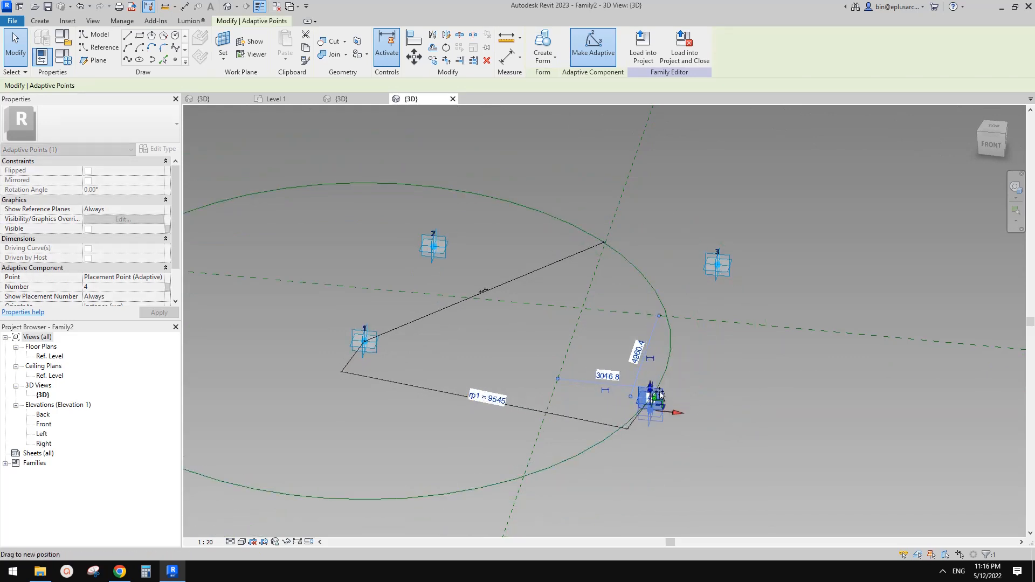
pyautogui.moveTo(660, 434); pyautogui.dragTo(661, 435)
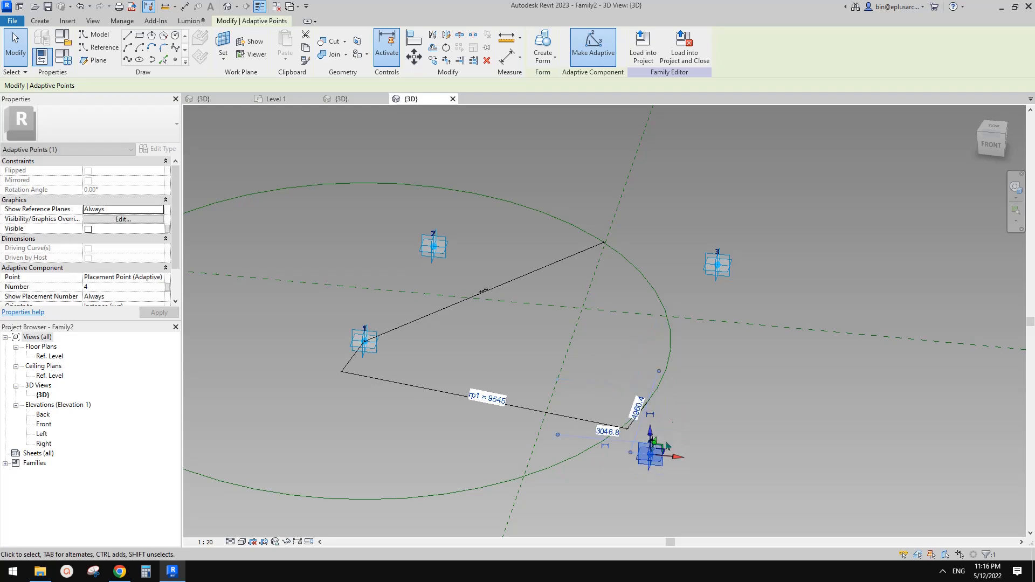
pyautogui.press('Escape')
# Step: Place a reference point on adaptive point 4, hosted on that point's horizontal reference plane
pyautogui.scroll(-1, 655, 451)
pyautogui.moveTo(649, 419); pyautogui.dragTo(678, 409, button='middle')
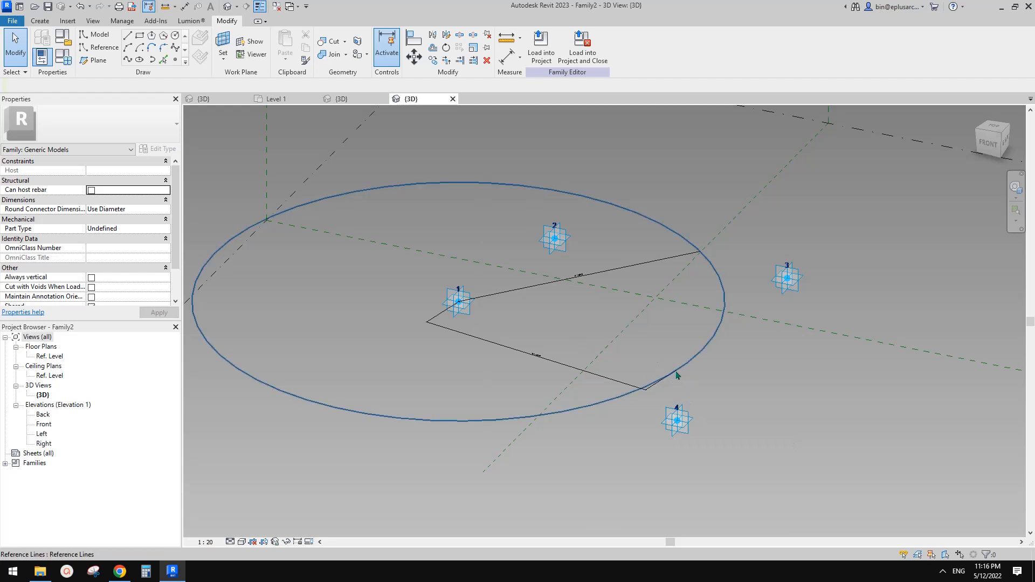
pyautogui.keyDown('shift'); pyautogui.moveTo(666, 307); pyautogui.dragTo(639, 321, button='middle'); pyautogui.keyUp('shift')
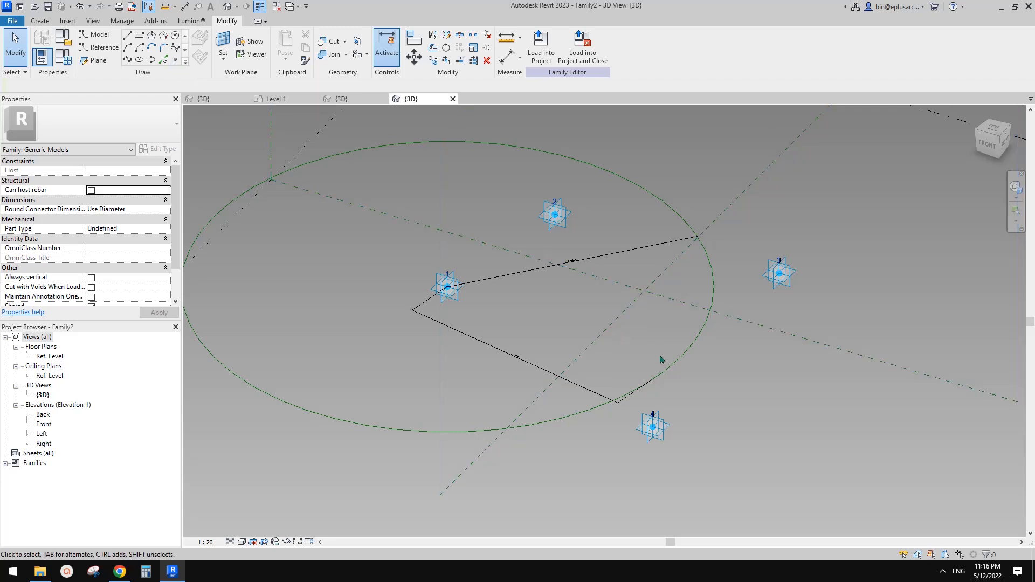
pyautogui.moveTo(671, 352); pyautogui.dragTo(681, 310, button='middle')
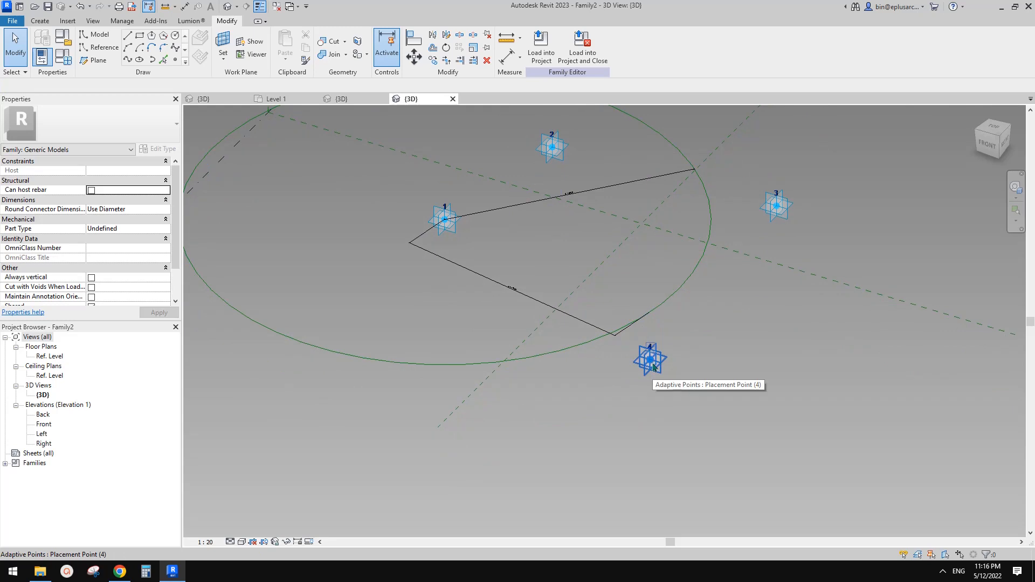
pyautogui.scroll(-1, 653, 366)
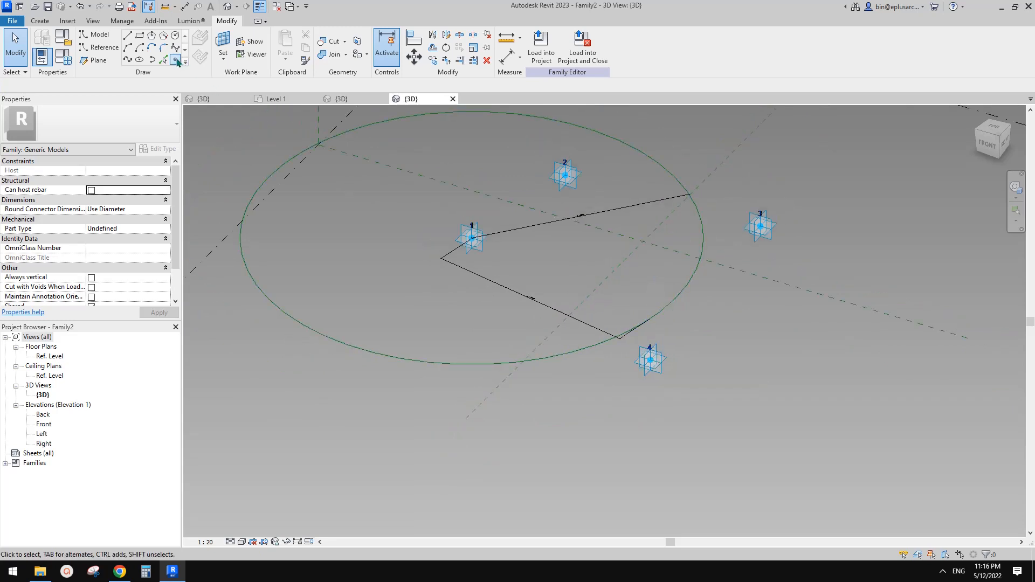
pyautogui.click(176, 61)
pyautogui.click(222, 41)
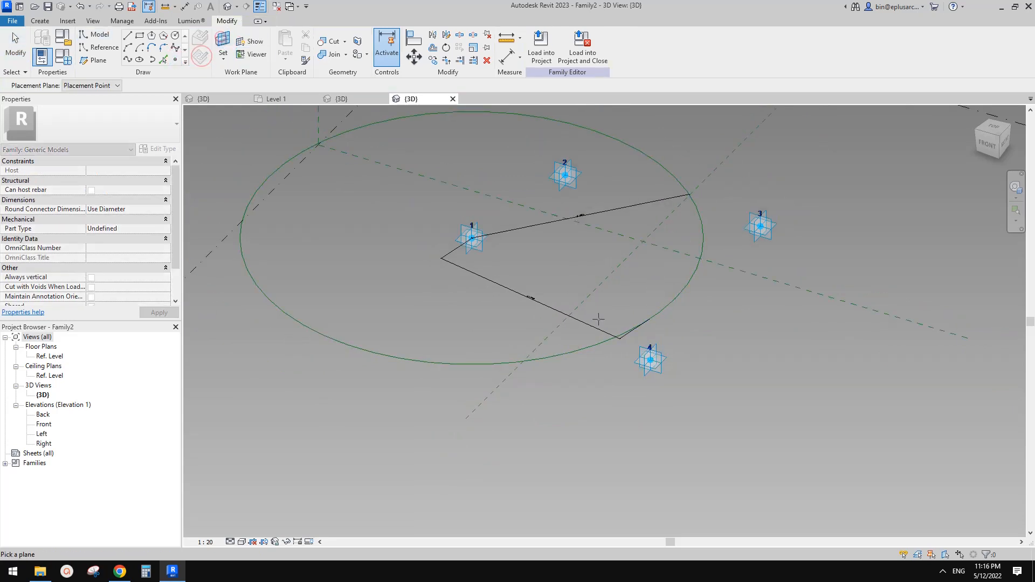
pyautogui.click(663, 352)
pyautogui.click(221, 41)
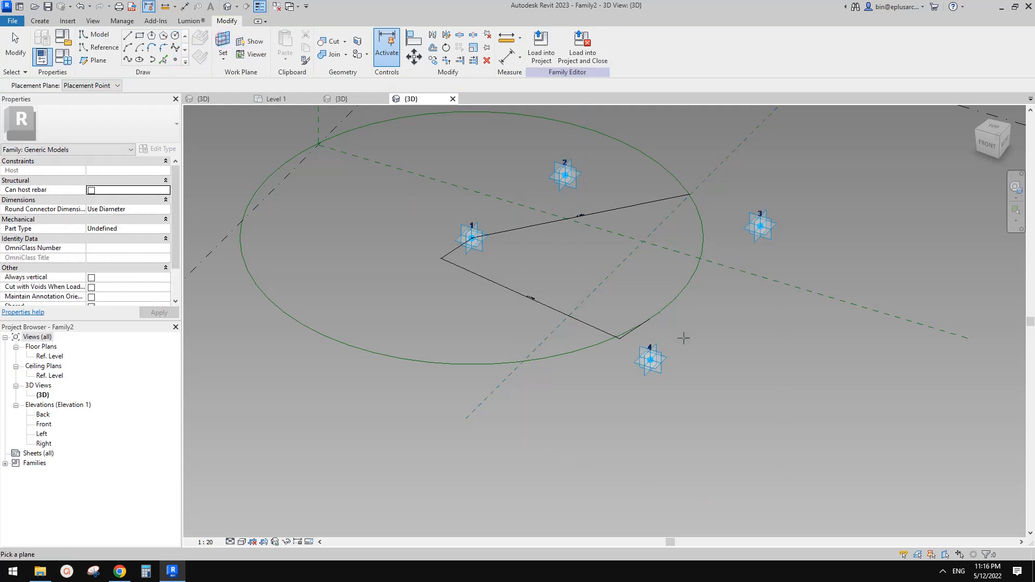
pyautogui.click(653, 360)
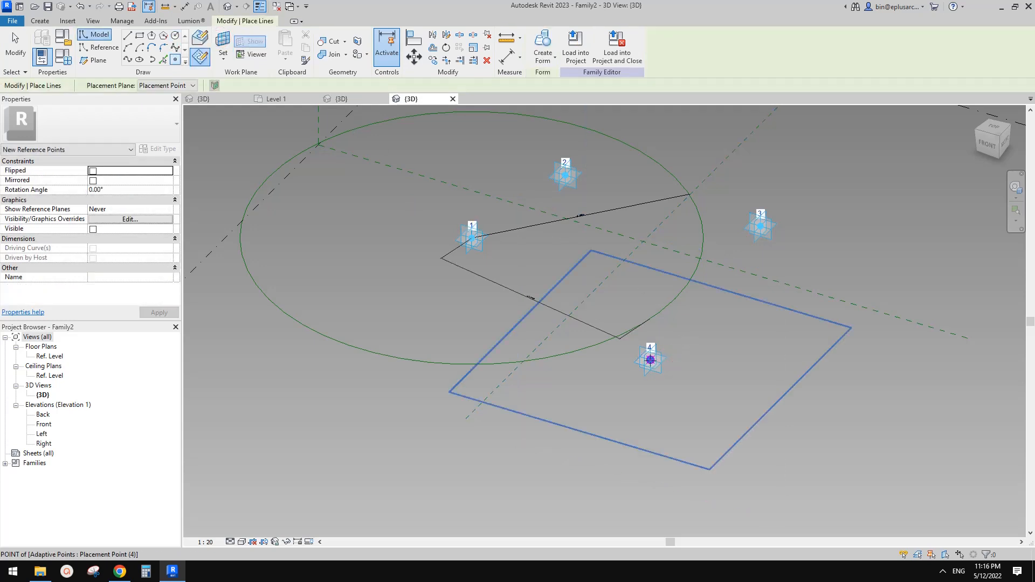
pyautogui.press('Escape')
pyautogui.press('Escape')
pyautogui.scroll(-1, 653, 360)
# Step: Move the reference point hosted on adaptive point 4 straight up to an offset of about 10,900 mm
pyautogui.click(649, 361)
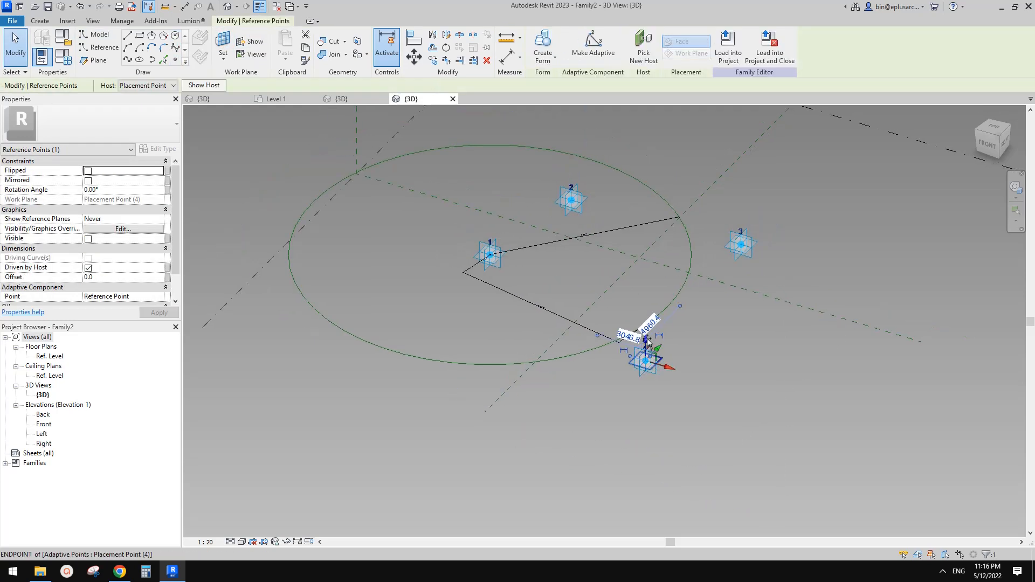
pyautogui.moveTo(645, 341); pyautogui.dragTo(646, 151)
pyautogui.scroll(-1, 648, 170)
pyautogui.moveTo(649, 170); pyautogui.dragTo(630, 291, button='middle')
pyautogui.scroll(1, 629, 291)
pyautogui.press('Escape')
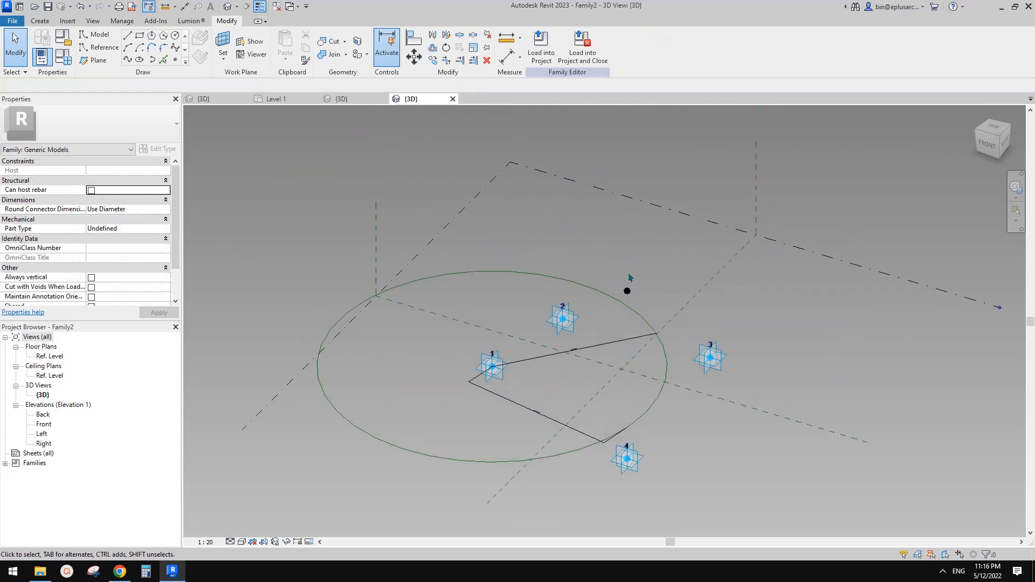
pyautogui.click(628, 292)
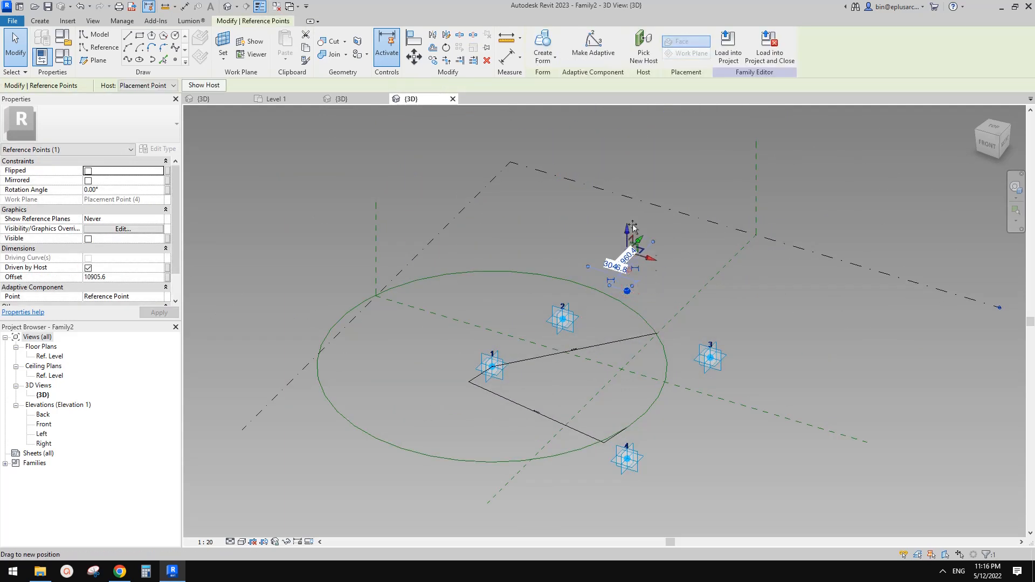
pyautogui.moveTo(633, 228); pyautogui.dragTo(633, 222)
pyautogui.scroll(-1, 633, 229)
pyautogui.moveTo(633, 263); pyautogui.dragTo(598, 233, button='middle')
# Step: Place a second reference point on adaptive point 4's horizontal plane and move it about 11,600 mm below that point
pyautogui.click(177, 61)
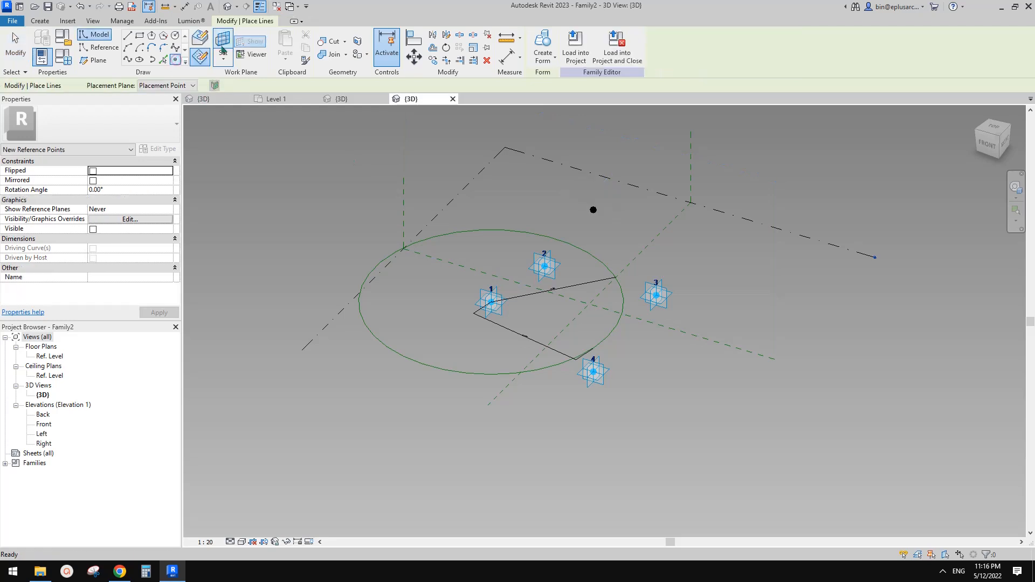
pyautogui.click(594, 371)
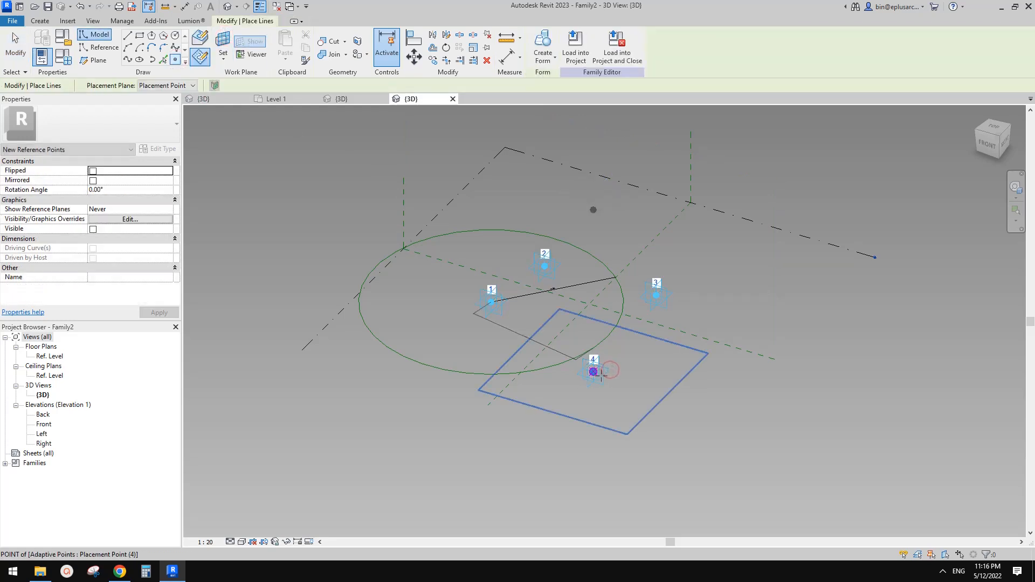
pyautogui.click(594, 372)
pyautogui.press('Escape')
pyautogui.click(595, 373)
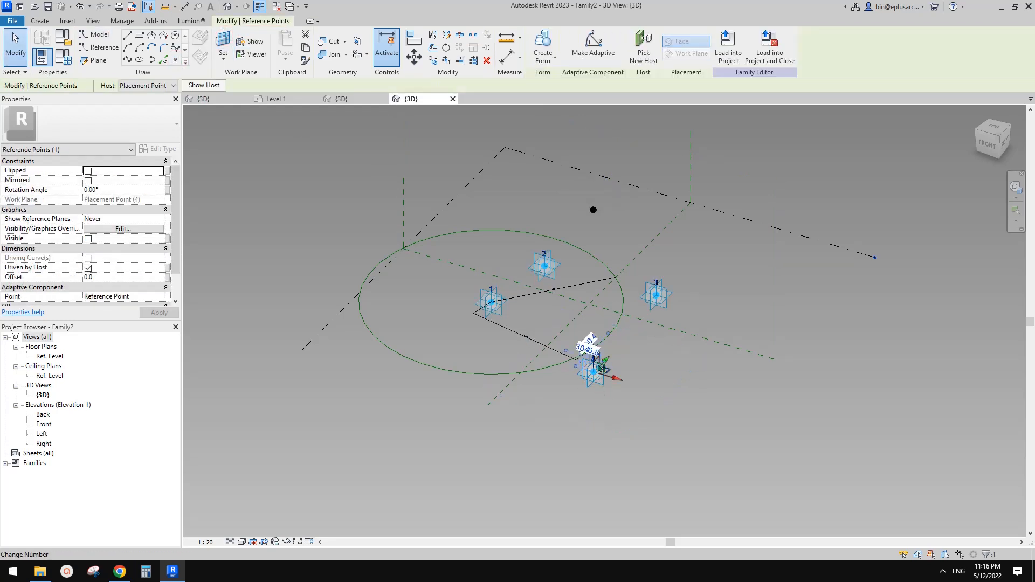
pyautogui.click(596, 391)
pyautogui.keyDown('shift'); pyautogui.moveTo(596, 390); pyautogui.dragTo(599, 364, button='middle'); pyautogui.keyUp('shift')
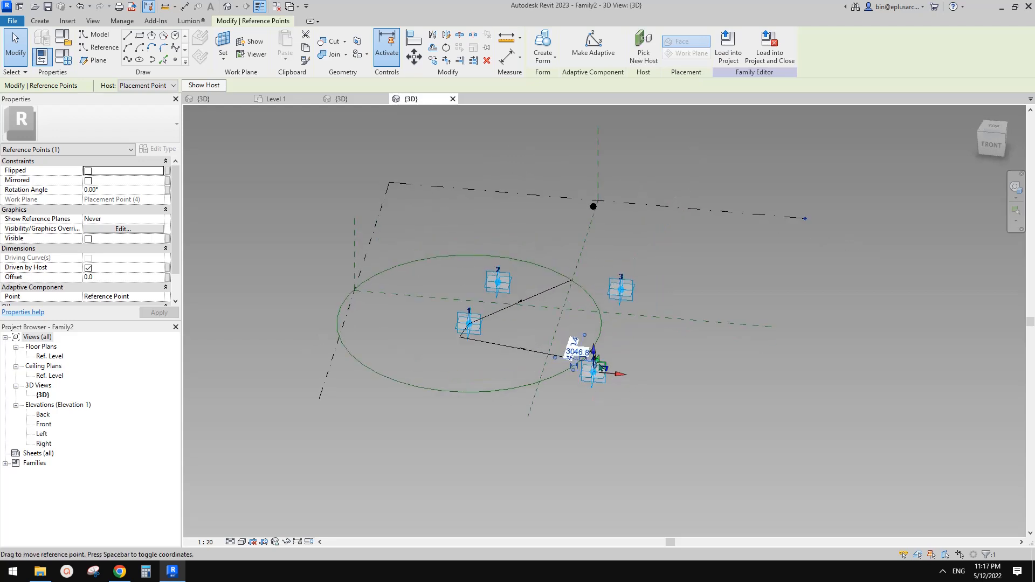
pyautogui.moveTo(593, 353); pyautogui.dragTo(590, 483)
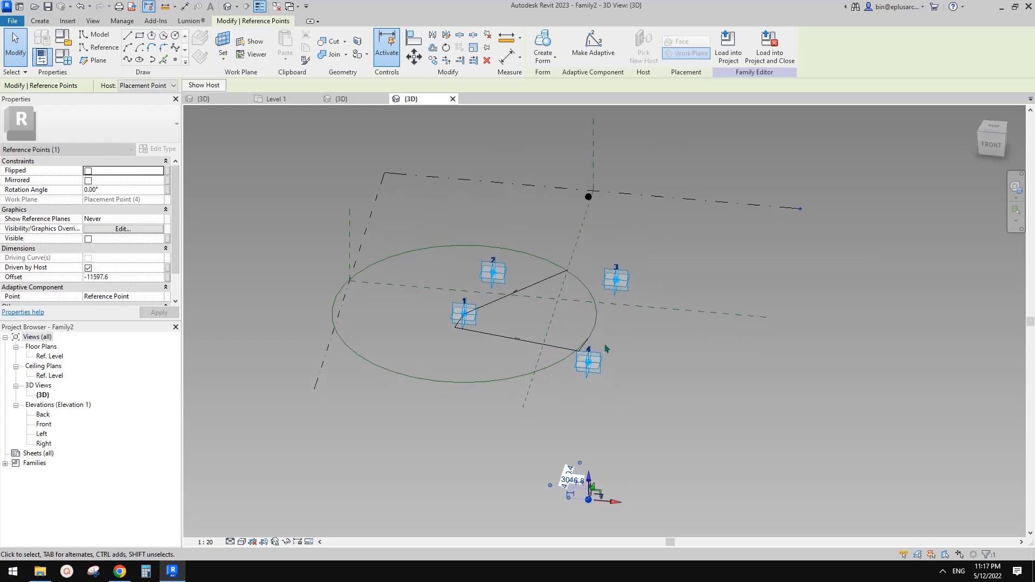
# Step: Draw a spline through the upper and lower hosted points and convert it to a reference line
pyautogui.keyDown('ctrl'); pyautogui.click(589, 198); pyautogui.keyUp('ctrl')
pyautogui.keyDown('shift'); pyautogui.moveTo(588, 200); pyautogui.dragTo(523, 202, button='middle'); pyautogui.keyUp('shift')
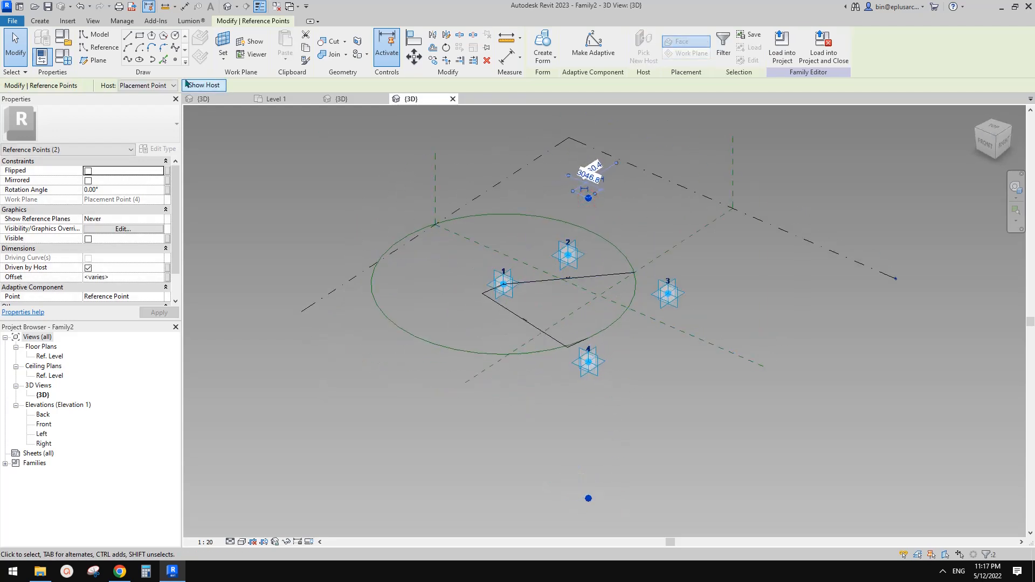
pyautogui.click(128, 60)
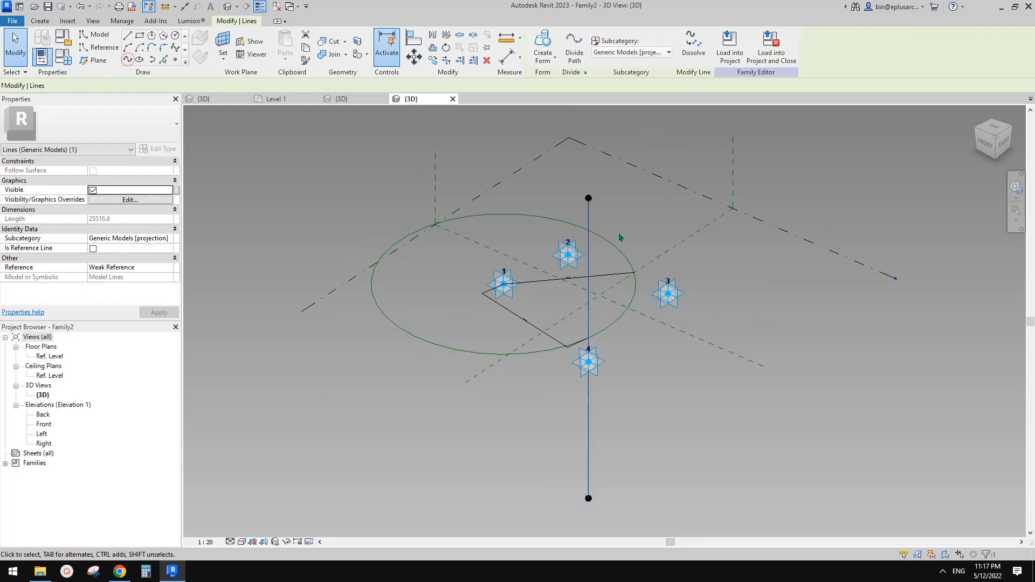
pyautogui.click(93, 248)
pyautogui.press('Escape')
# Step: Place a reference point near the upper end of the vertical reference line and host it by intersection with the circle
pyautogui.keyDown('shift'); pyautogui.moveTo(599, 310); pyautogui.dragTo(624, 308, button='middle'); pyautogui.keyUp('shift')
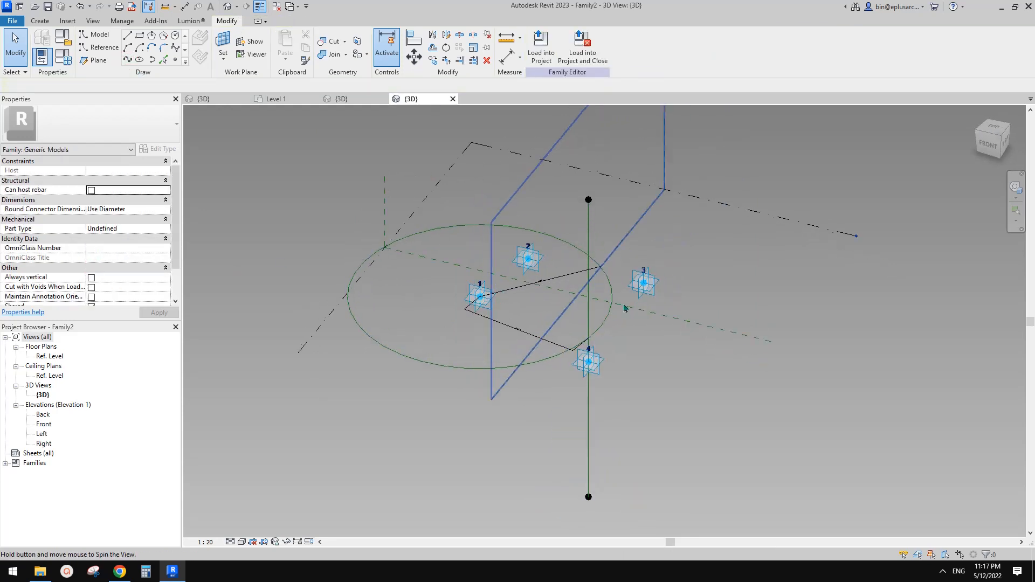
pyautogui.click(175, 60)
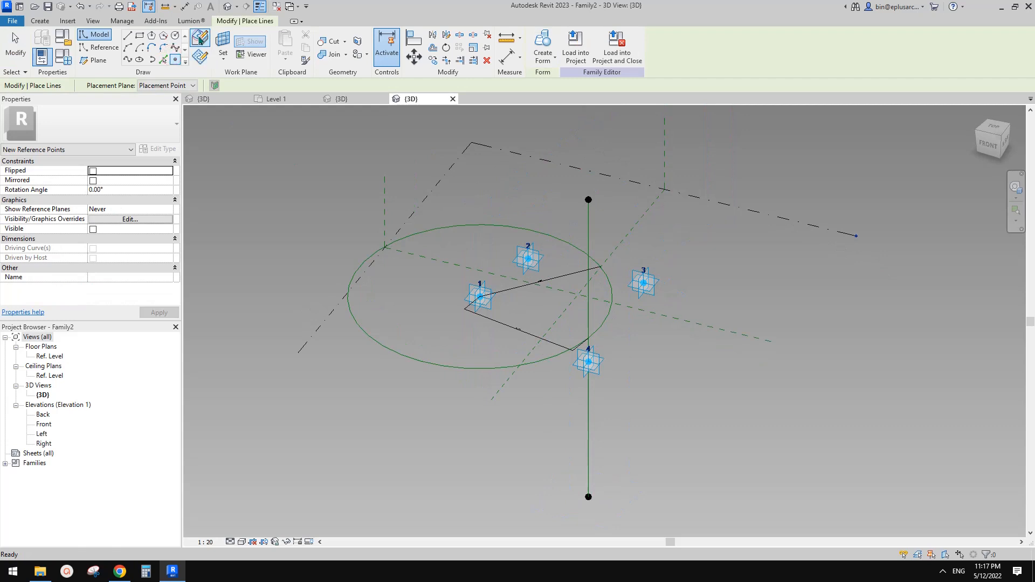
pyautogui.press('Escape')
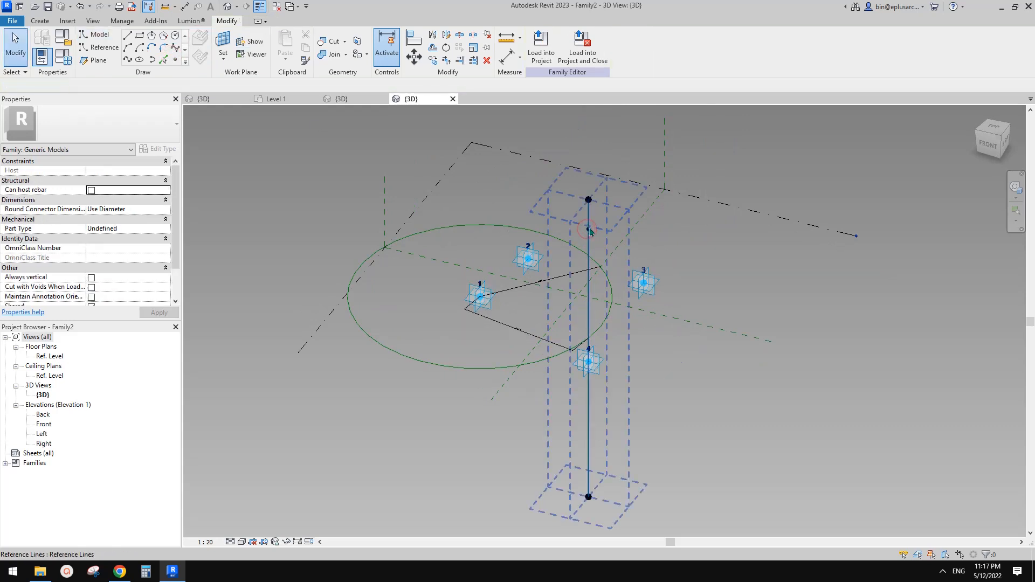
pyautogui.click(588, 229)
pyautogui.click(589, 229)
pyautogui.click(588, 230)
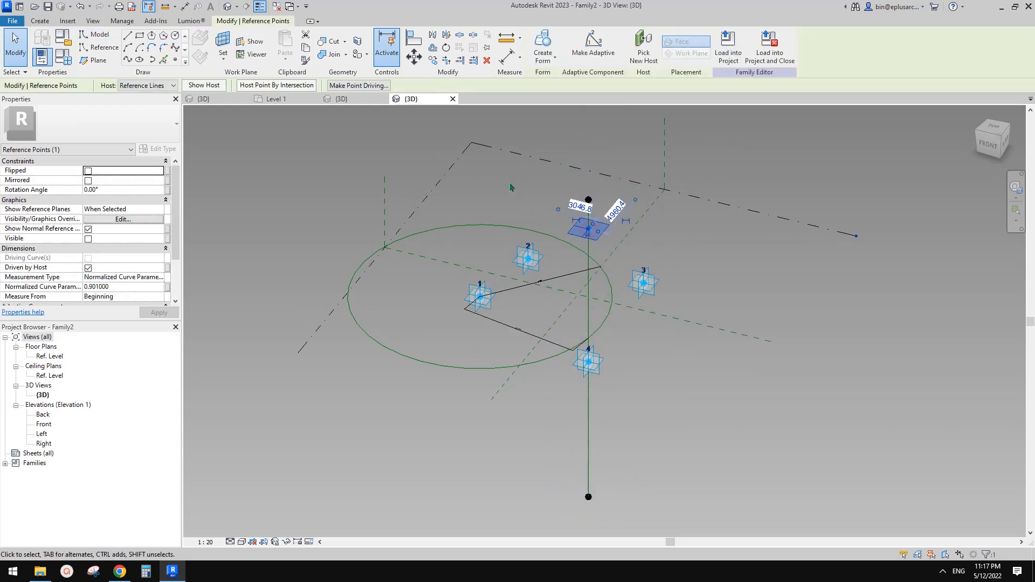
pyautogui.click(282, 87)
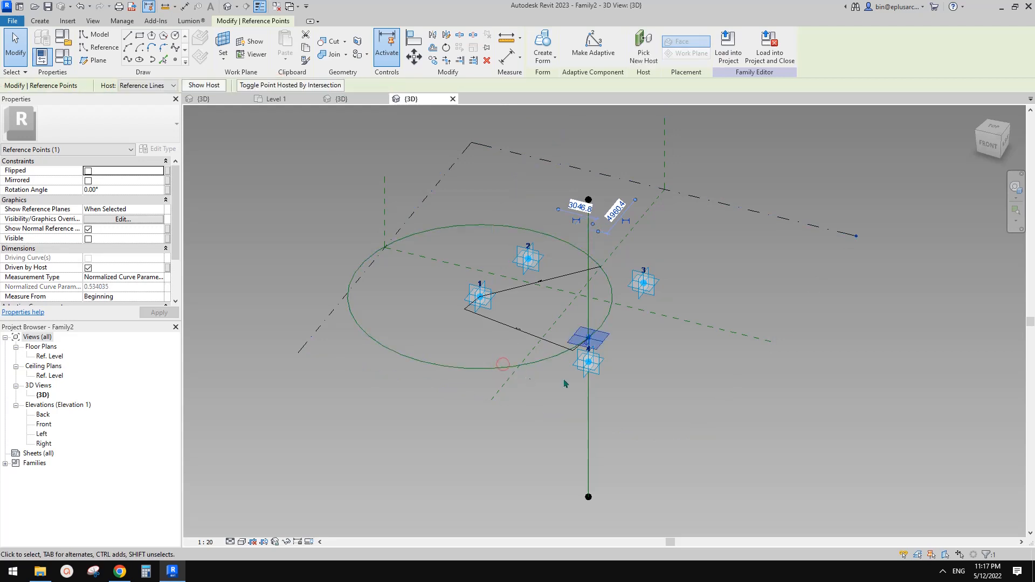
# Step: Move adaptive point 4 slightly toward point 1 to test the vertical line and its intersection point on the circle
pyautogui.click(587, 357)
pyautogui.keyDown('shift'); pyautogui.moveTo(587, 357); pyautogui.dragTo(639, 393, button='middle'); pyautogui.keyUp('shift')
pyautogui.scroll(3, 591, 346)
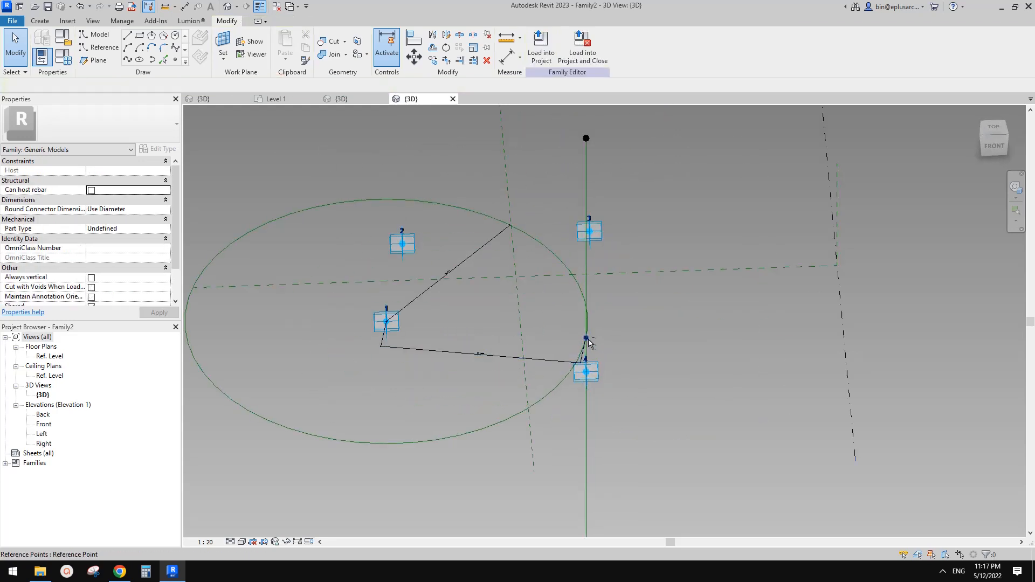
pyautogui.keyDown('shift'); pyautogui.moveTo(592, 345); pyautogui.dragTo(550, 345, button='middle'); pyautogui.keyUp('shift')
pyautogui.click(599, 388)
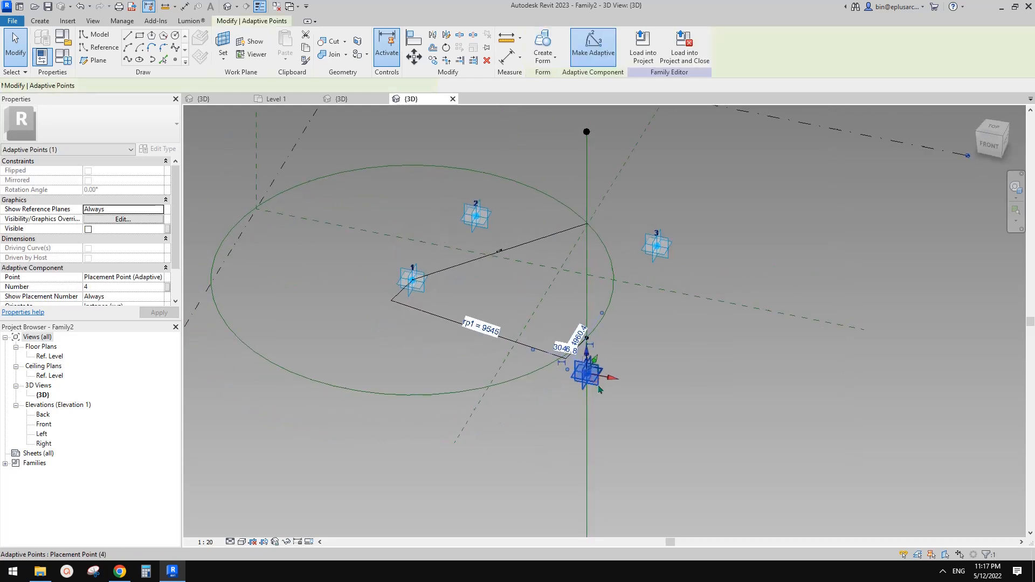
pyautogui.moveTo(578, 377)
pyautogui.mouseDown()
pyautogui.moveTo(539, 352)
pyautogui.moveTo(618, 388)
pyautogui.moveTo(621, 373)
pyautogui.moveTo(645, 398)
pyautogui.moveTo(598, 371)
pyautogui.moveTo(570, 370)
pyautogui.mouseUp()
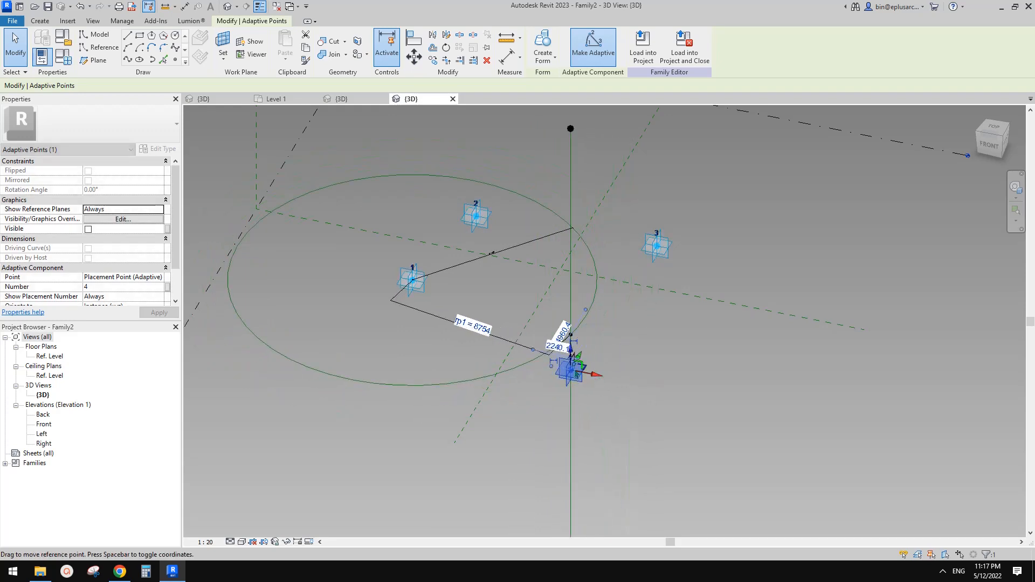
pyautogui.press('Escape')
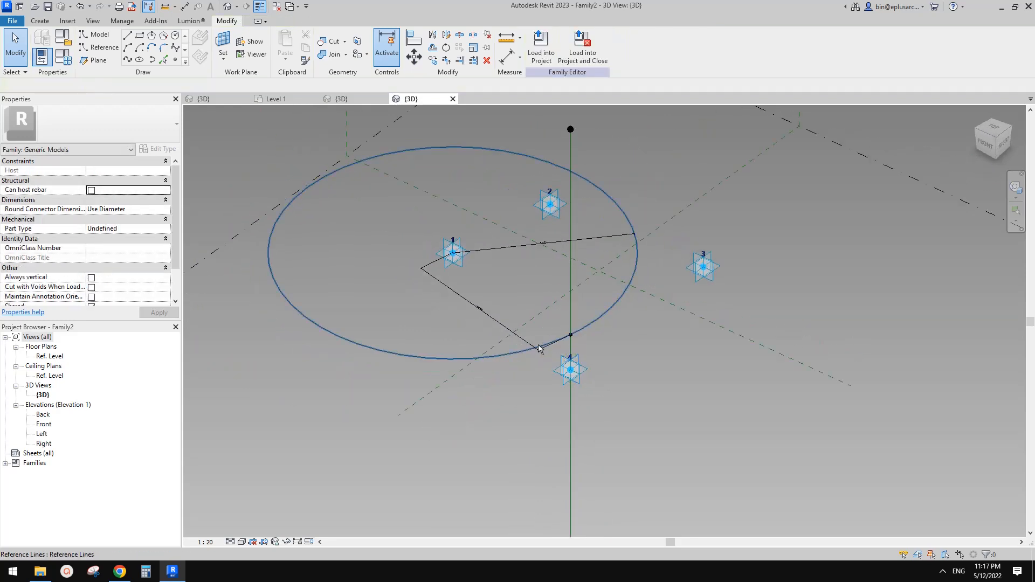
# Step: Draw a spline through adaptive point 1 and the intersection point on the circle, and convert it to a reference line
pyautogui.click(453, 253)
pyautogui.keyDown('ctrl'); pyautogui.click(583, 340); pyautogui.keyUp('ctrl')
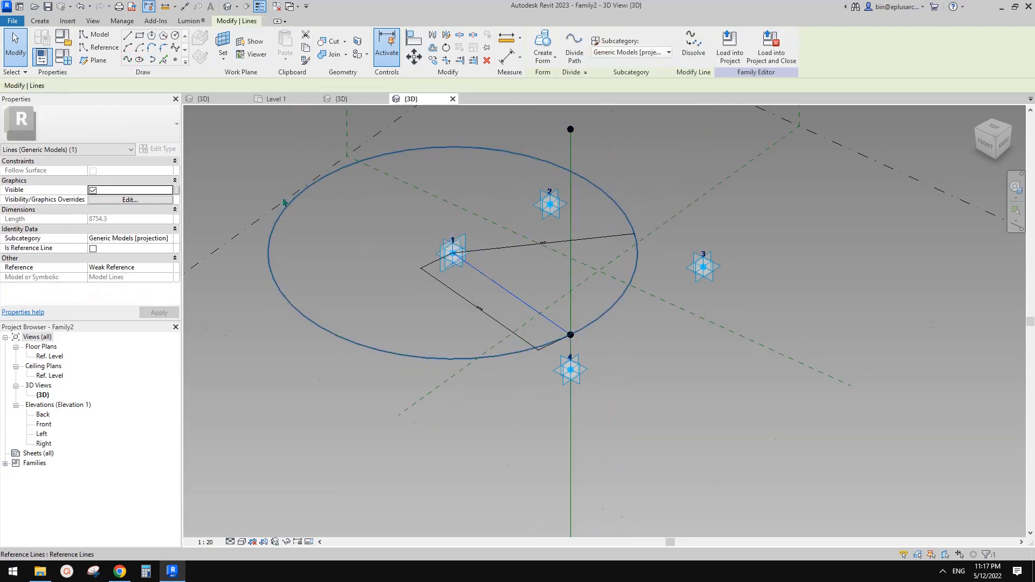
pyautogui.click(93, 249)
pyautogui.click(545, 289)
pyautogui.scroll(-2, 544, 290)
pyautogui.moveTo(563, 339)
pyautogui.keyDown('shift'); pyautogui.mouseDown(button='middle')
pyautogui.moveTo(641, 333)
pyautogui.moveTo(555, 339)
pyautogui.mouseUp(button='middle'); pyautogui.keyUp('shift')
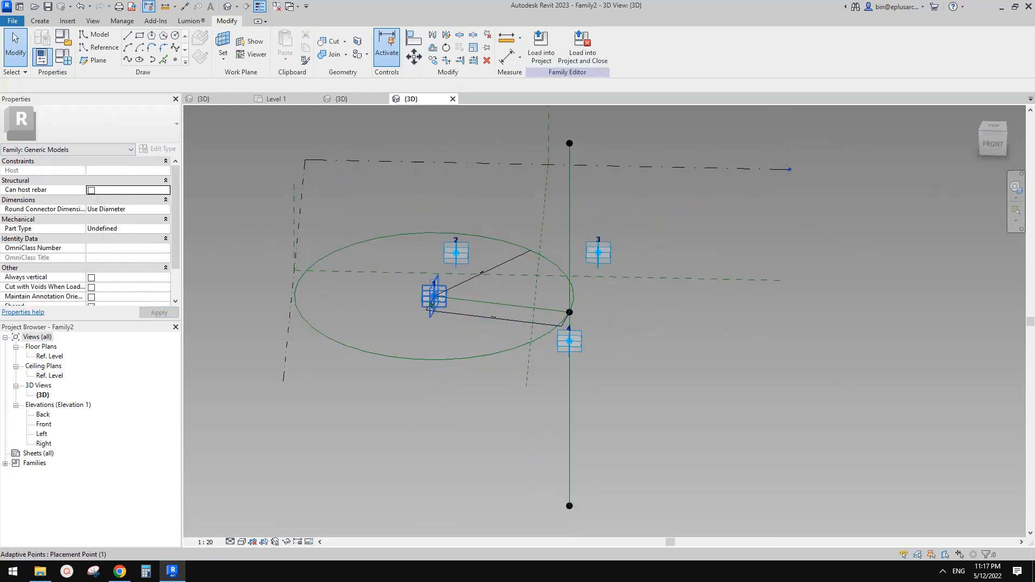
pyautogui.keyDown('shift'); pyautogui.moveTo(429, 304); pyautogui.dragTo(468, 297, button='middle'); pyautogui.keyUp('shift')
# Step: Shift adaptive point 4 horizontally and raise it above the circle's plane to test the linked radius and reference lines
pyautogui.click(433, 293)
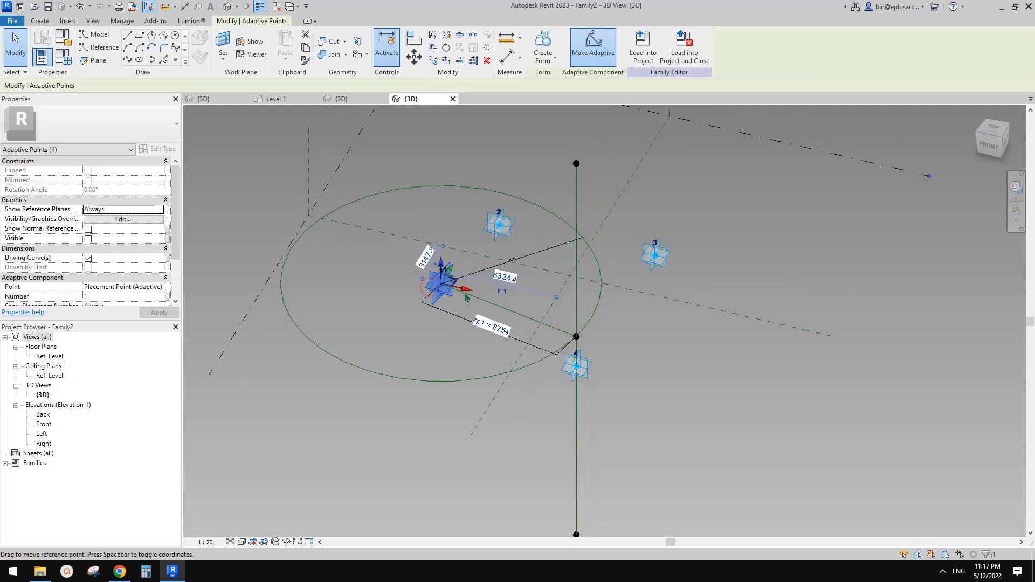
pyautogui.click(575, 366)
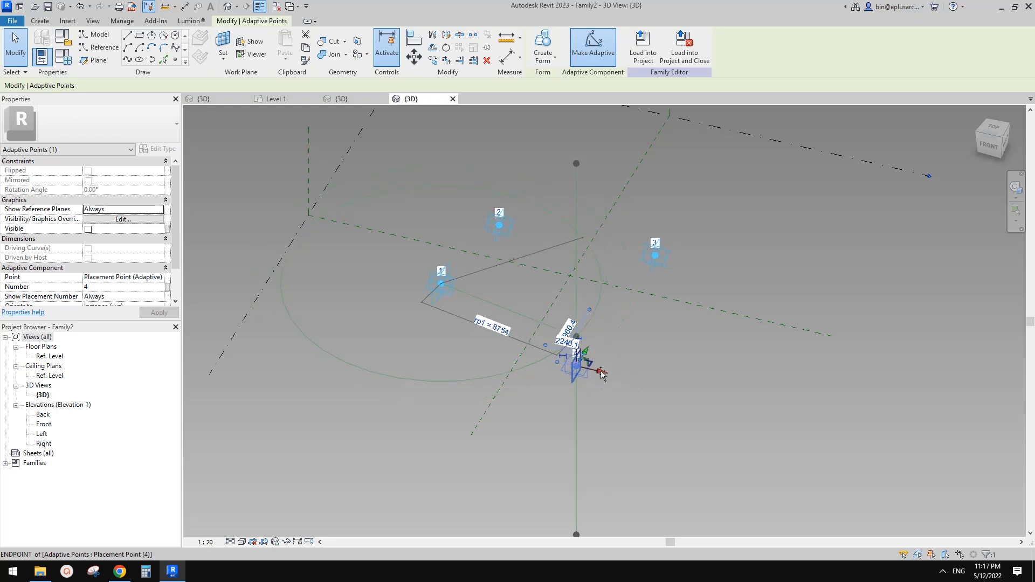
pyautogui.keyDown('shift'); pyautogui.moveTo(585, 358); pyautogui.dragTo(591, 368, button='middle'); pyautogui.keyUp('shift')
pyautogui.moveTo(590, 369); pyautogui.dragTo(610, 359)
pyautogui.keyDown('shift'); pyautogui.moveTo(582, 356); pyautogui.dragTo(684, 253, button='middle'); pyautogui.keyUp('shift')
pyautogui.moveTo(584, 343); pyautogui.dragTo(586, 222)
pyautogui.keyDown('shift'); pyautogui.moveTo(612, 287); pyautogui.dragTo(575, 313, button='middle'); pyautogui.keyUp('shift')
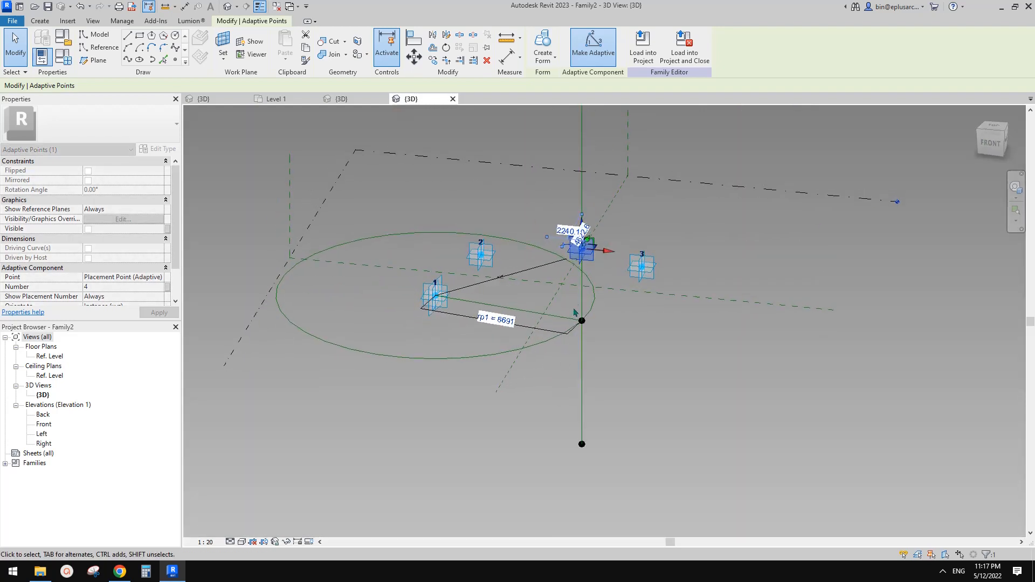
pyautogui.keyDown('shift'); pyautogui.moveTo(465, 300); pyautogui.dragTo(558, 339, button='middle'); pyautogui.keyUp('shift')
pyautogui.click(558, 334)
pyautogui.moveTo(602, 263); pyautogui.dragTo(543, 355, button='middle')
pyautogui.scroll(1, 479, 213)
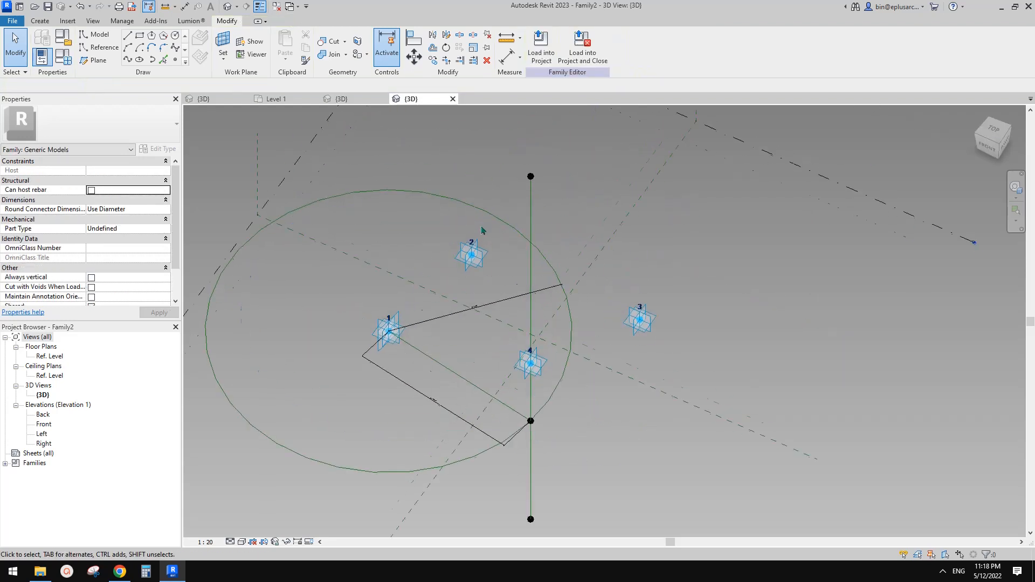
pyautogui.moveTo(483, 231); pyautogui.dragTo(337, 187, button='middle')
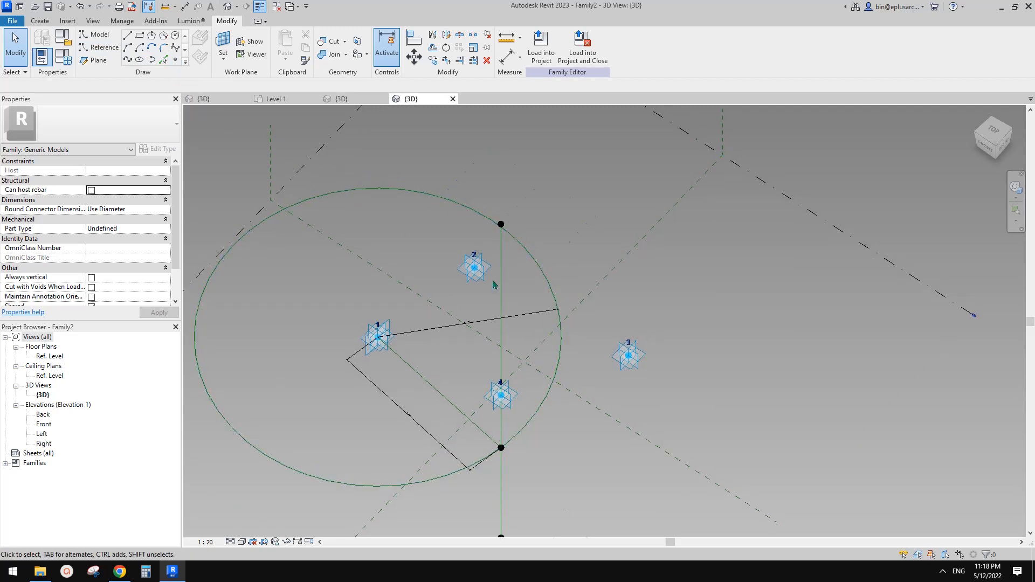
# Step: Draw a reference circle with a radius of about 4900 mm centred on adaptive point 2, on that point's horizontal plane
pyautogui.click(172, 36)
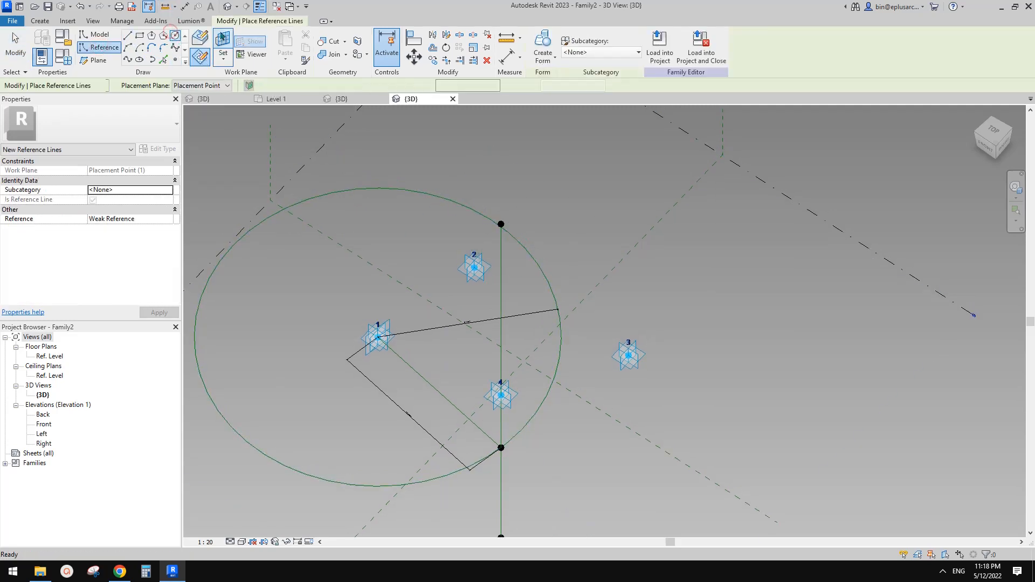
pyautogui.click(500, 266)
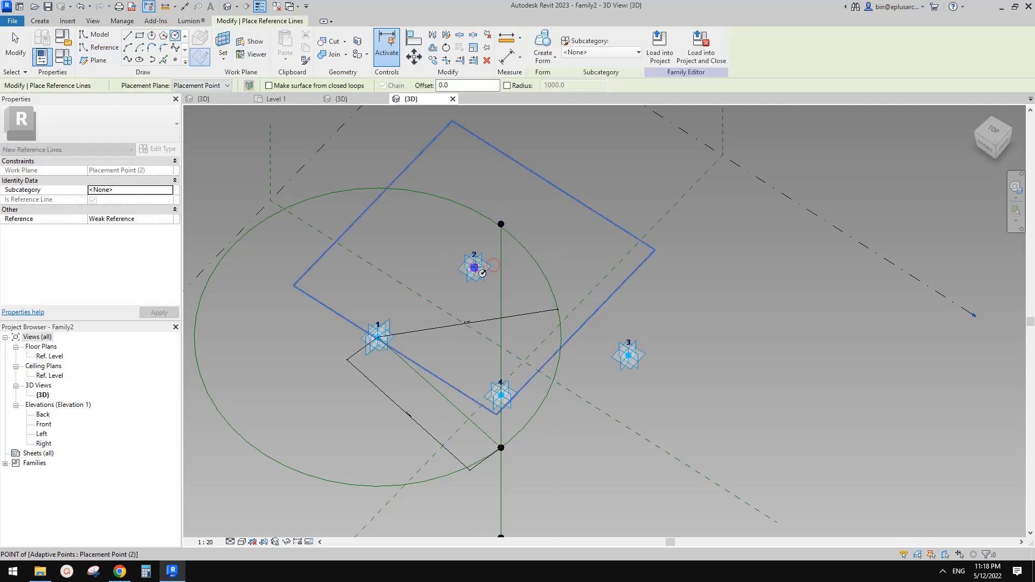
pyautogui.click(577, 256)
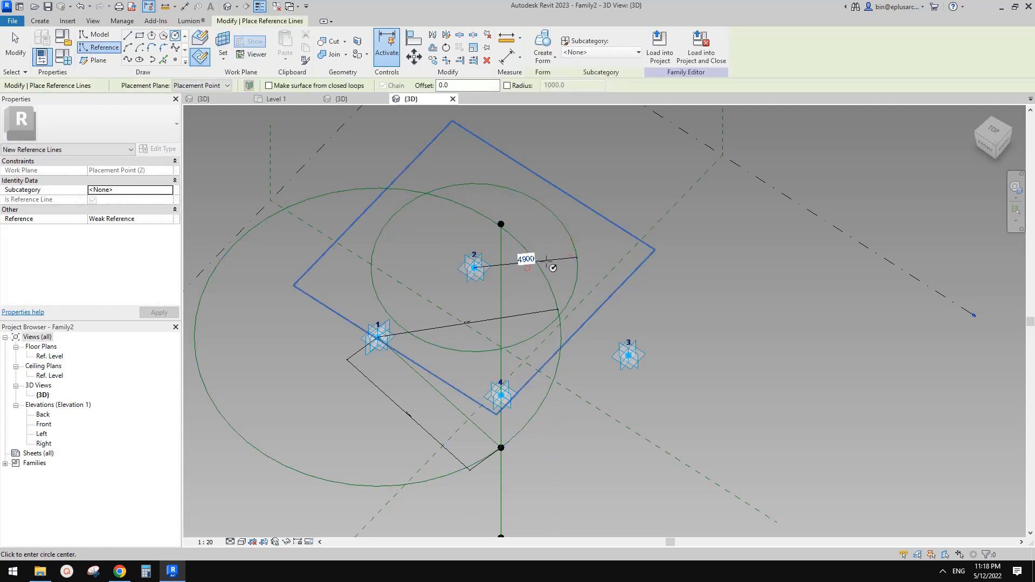
# Step: Make the second circle's radius dimension permanent and label it with a new instance parameter named r2
pyautogui.click(545, 261)
pyautogui.click(642, 45)
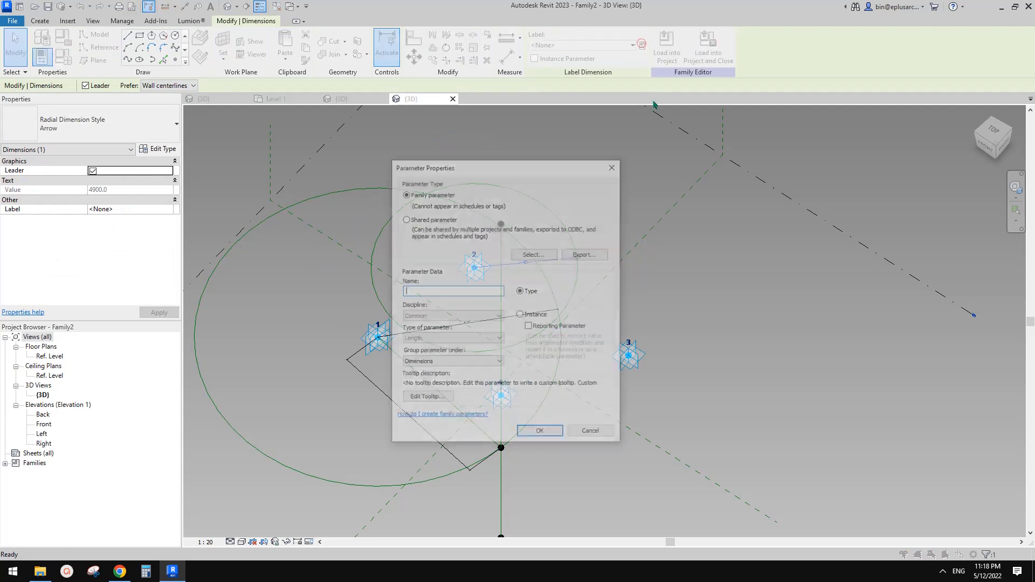
pyautogui.write('r2')
pyautogui.click(530, 315)
pyautogui.click(548, 433)
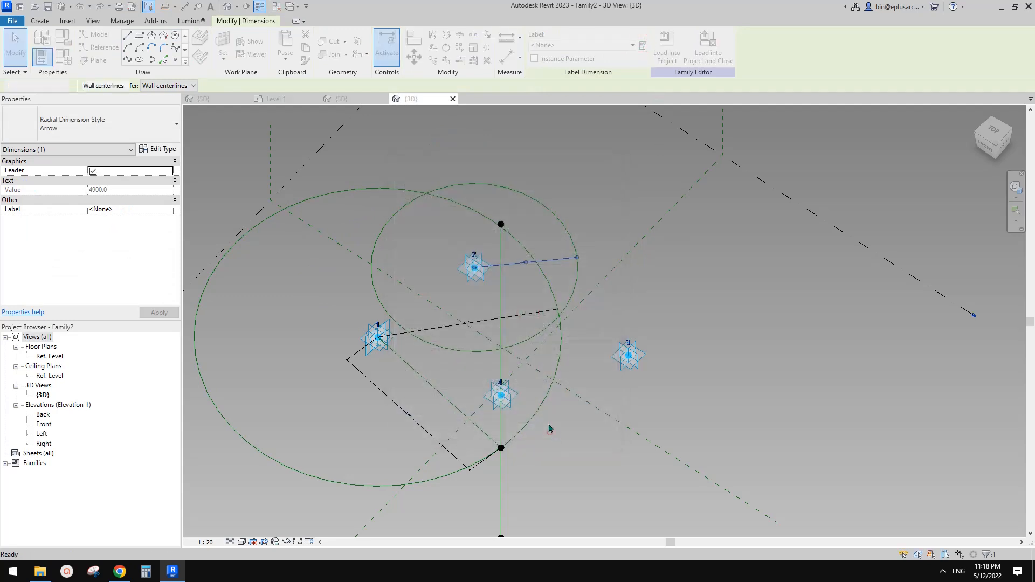
# Step: Set adaptive point 2's horizontal plane as the work plane and add an aligned dimension between adaptive points 2 and 3
pyautogui.keyDown('shift'); pyautogui.moveTo(468, 280); pyautogui.dragTo(485, 261, button='middle'); pyautogui.keyUp('shift')
pyautogui.click(215, 40)
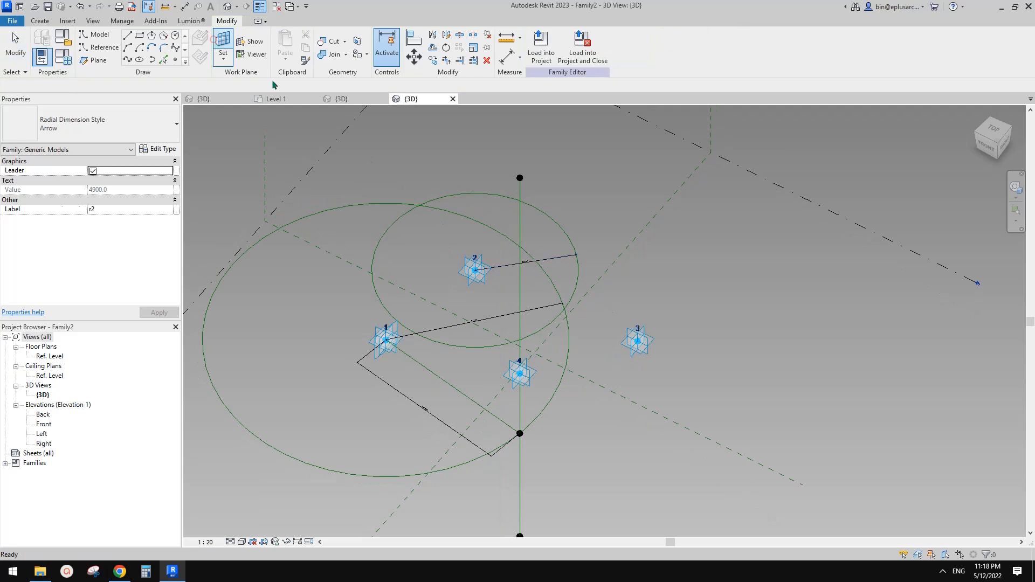
pyautogui.click(491, 273)
pyautogui.press('d')
pyautogui.press('i')
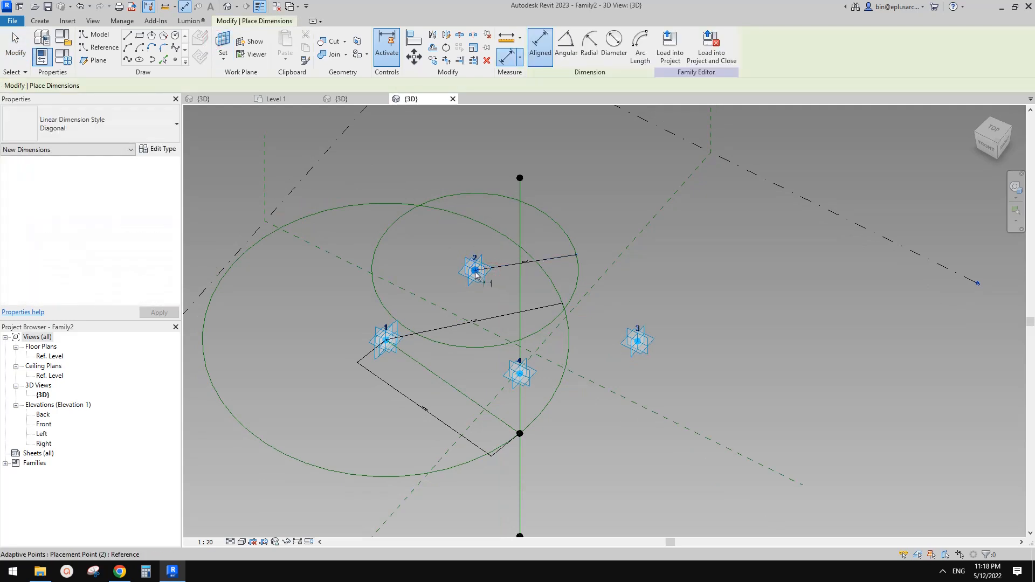
pyautogui.click(639, 347)
pyautogui.click(595, 321)
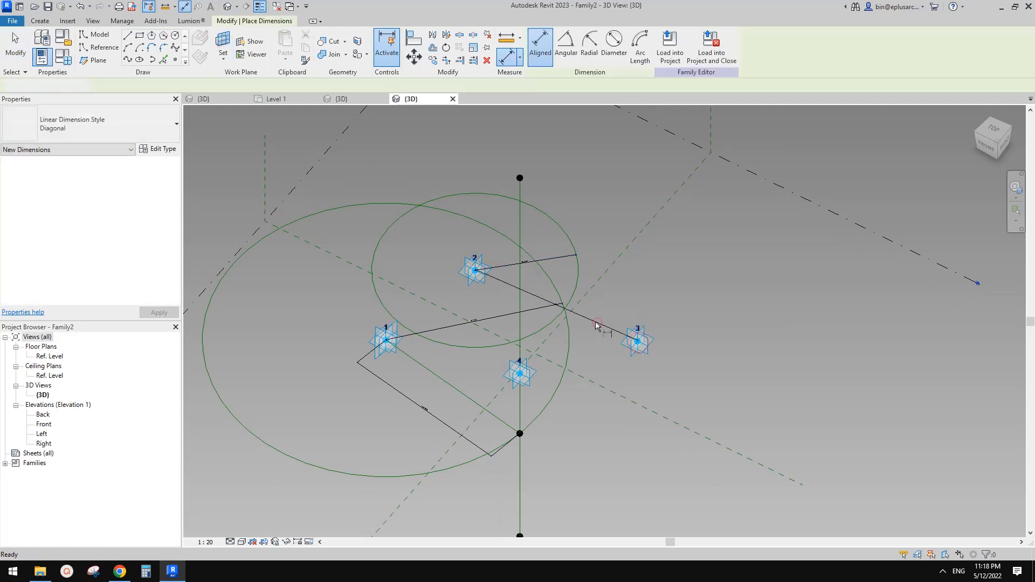
pyautogui.press('Escape')
# Step: Label the dimension between adaptive points 2 and 3 with a new instance reporting parameter named rp2
pyautogui.click(641, 45)
pyautogui.write('rp2')
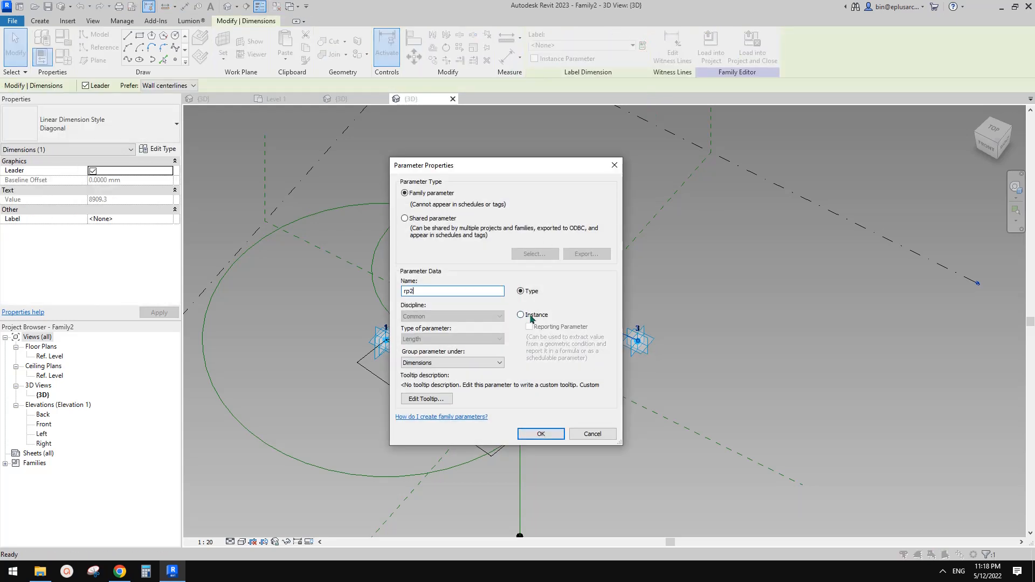
pyautogui.click(530, 316)
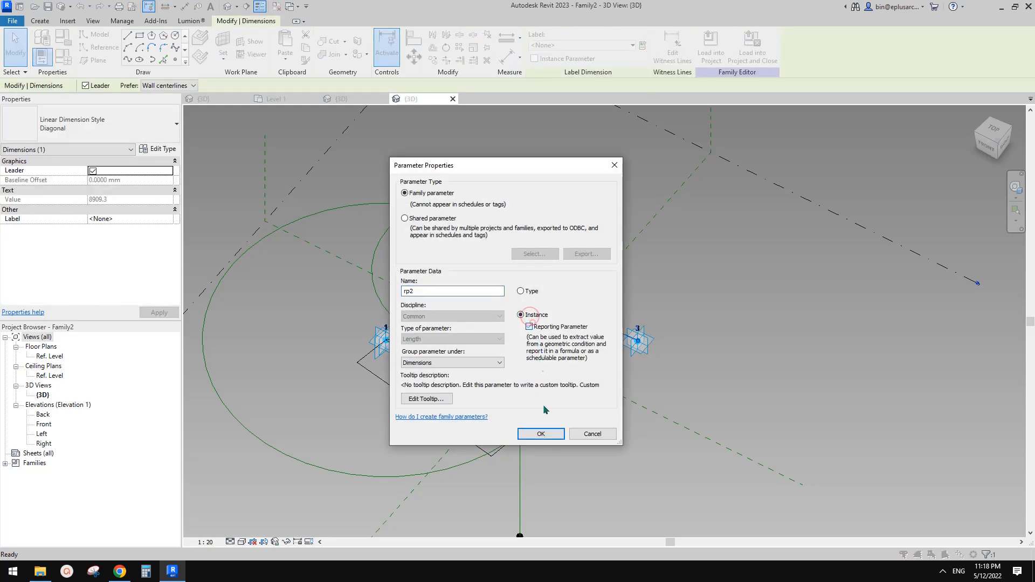
pyautogui.click(541, 434)
# Step: Set the view scale to 1 : 100
pyautogui.click(207, 541)
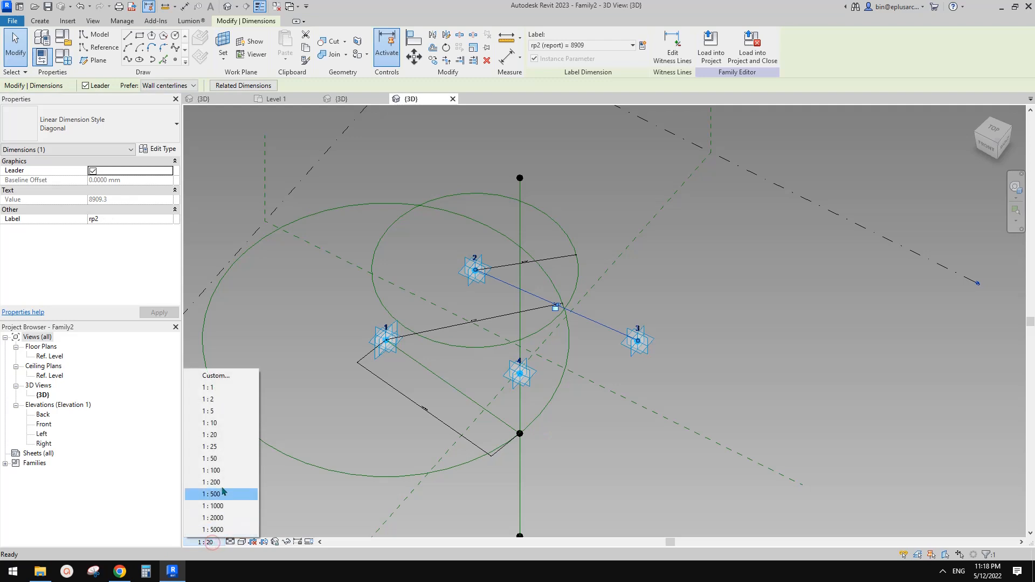
pyautogui.click(221, 462)
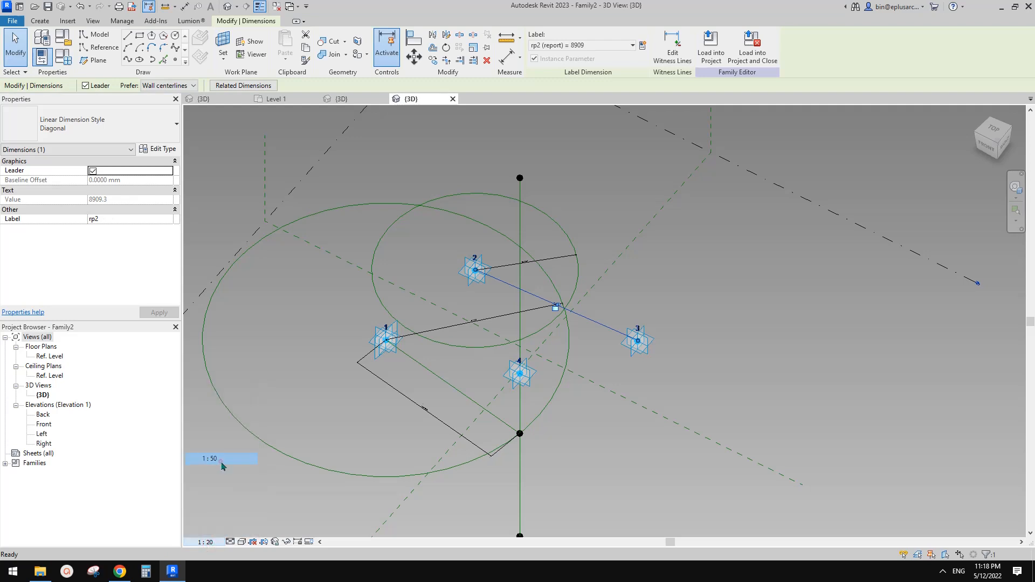
pyautogui.click(207, 542)
pyautogui.click(222, 472)
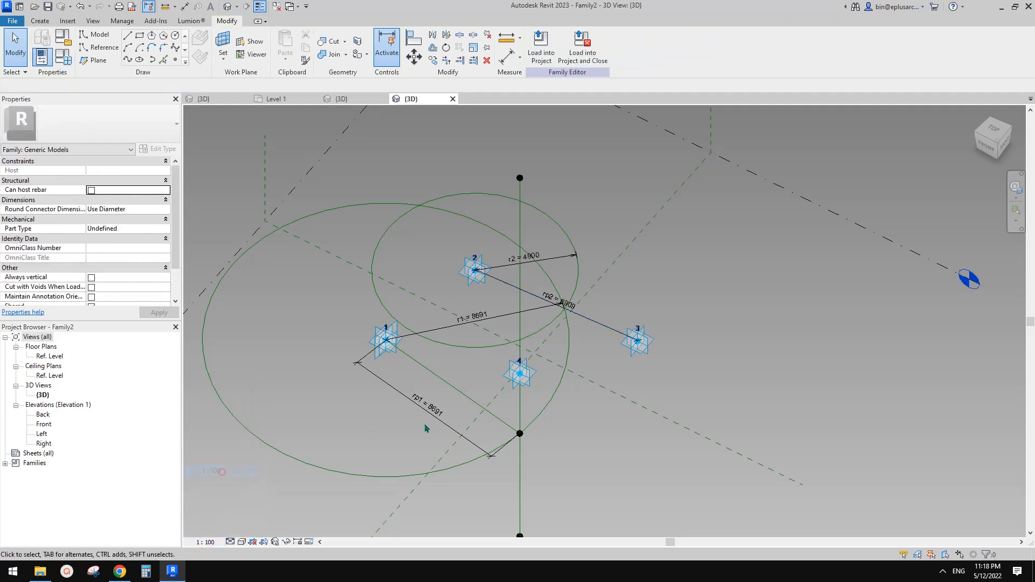
# Step: Place a reference point on adaptive point 3's horizontal plane and raise it about 8718 mm above adaptive point 3
pyautogui.keyDown('shift'); pyautogui.moveTo(604, 348); pyautogui.dragTo(618, 360, button='middle'); pyautogui.keyUp('shift')
pyautogui.scroll(1, 616, 327)
pyautogui.moveTo(592, 302)
pyautogui.mouseDown(button='middle')
pyautogui.moveTo(581, 309)
pyautogui.moveTo(590, 308)
pyautogui.mouseUp(button='middle')
pyautogui.click(175, 60)
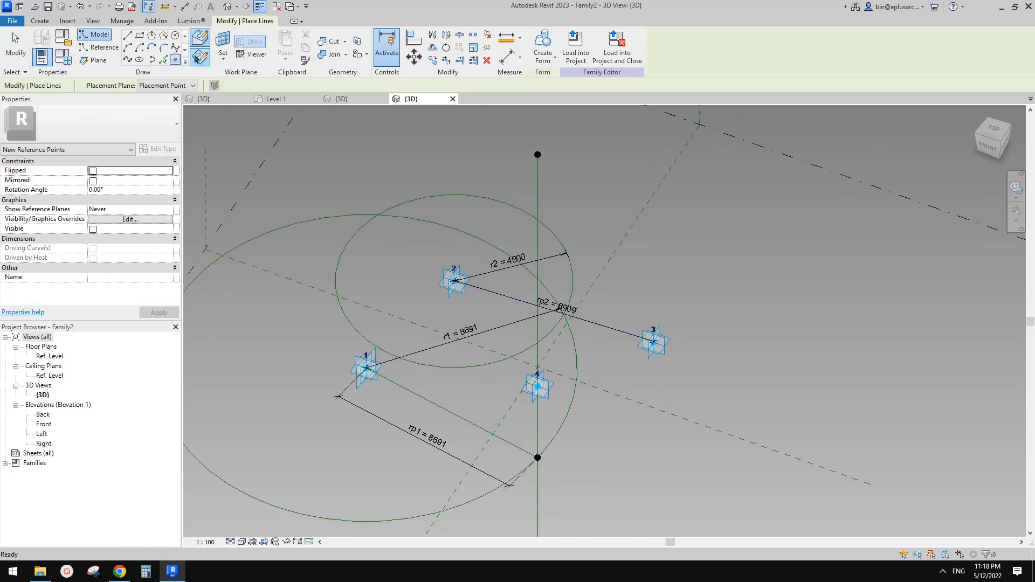
pyautogui.click(224, 40)
pyautogui.click(671, 338)
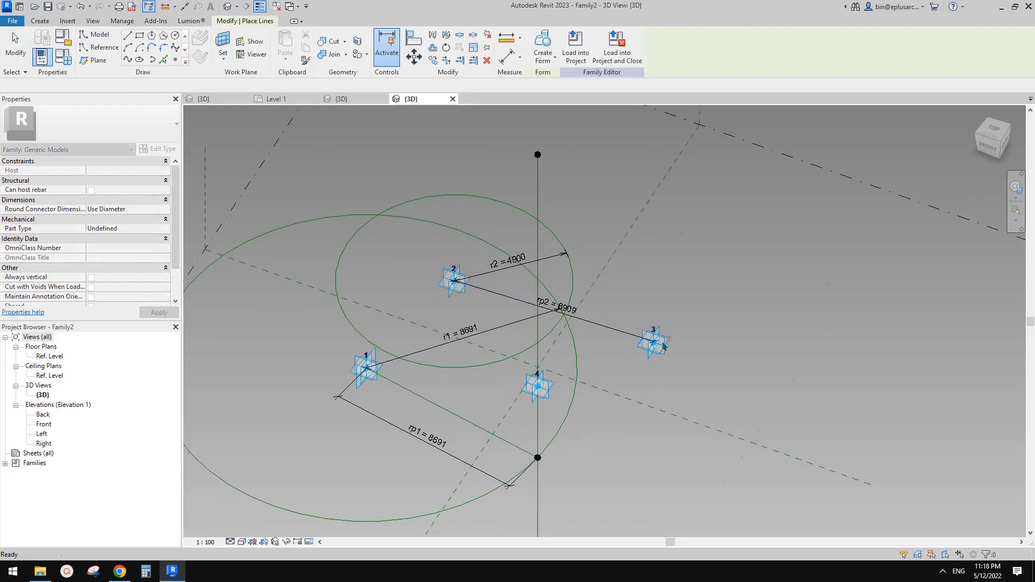
pyautogui.press('Escape')
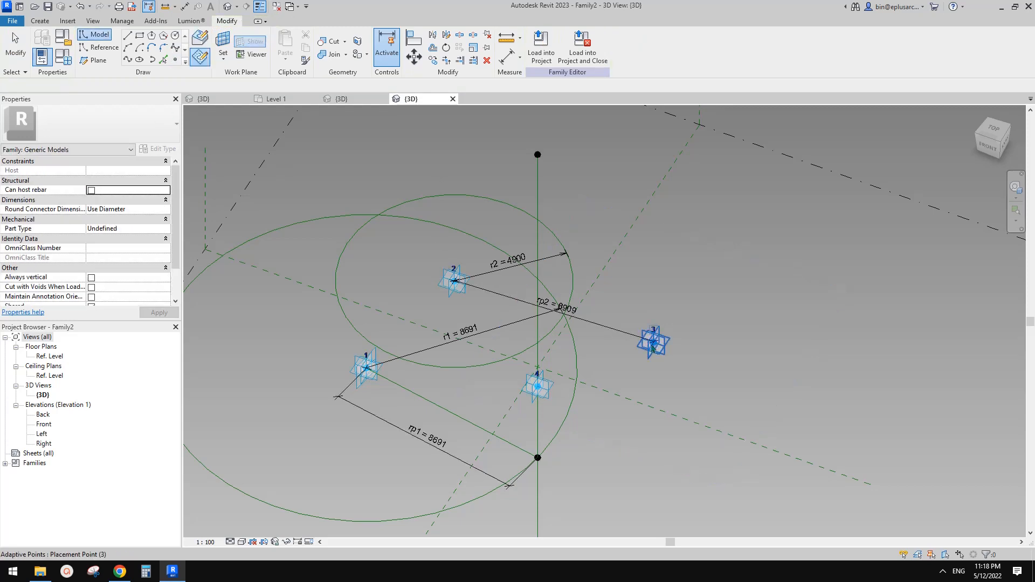
pyautogui.click(654, 343)
pyautogui.keyDown('shift'); pyautogui.moveTo(653, 344); pyautogui.dragTo(620, 345, button='middle'); pyautogui.keyUp('shift')
pyautogui.press('Escape')
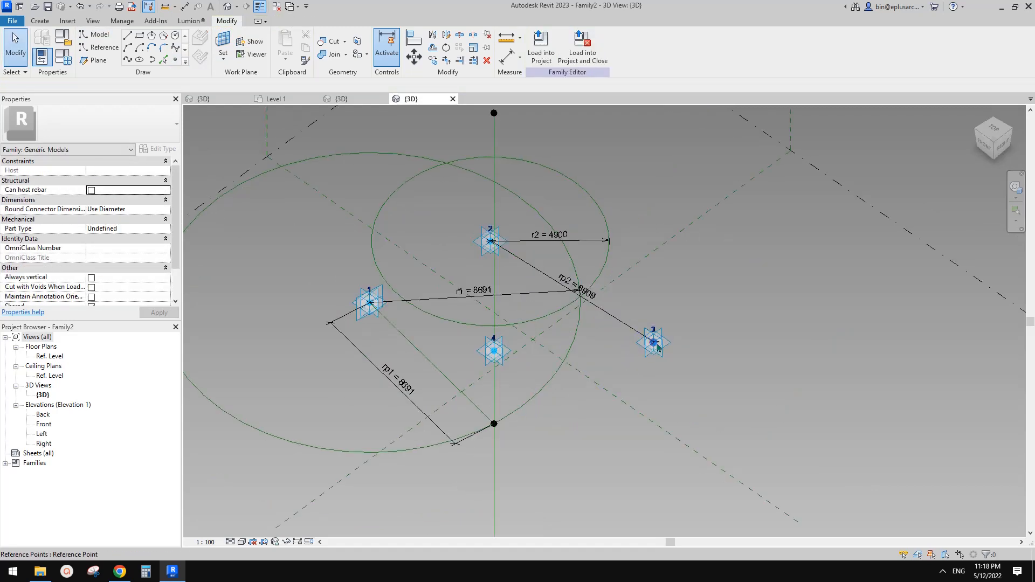
pyautogui.click(656, 344)
pyautogui.moveTo(655, 216); pyautogui.dragTo(655, 173)
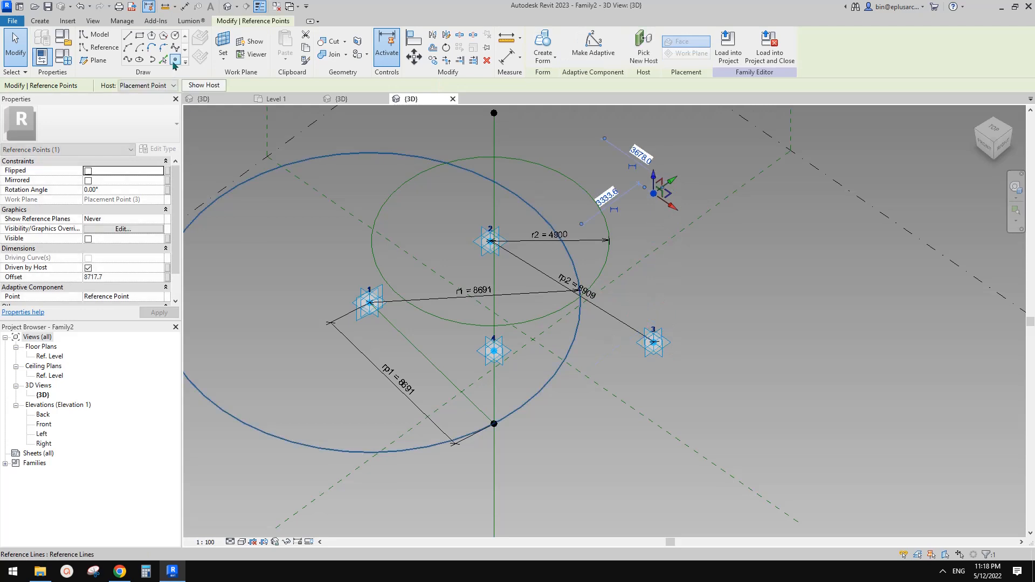
# Step: Host another reference point on adaptive point 3's horizontal plane and lower it about 6357 mm below adaptive point 3
pyautogui.click(173, 60)
pyautogui.click(221, 37)
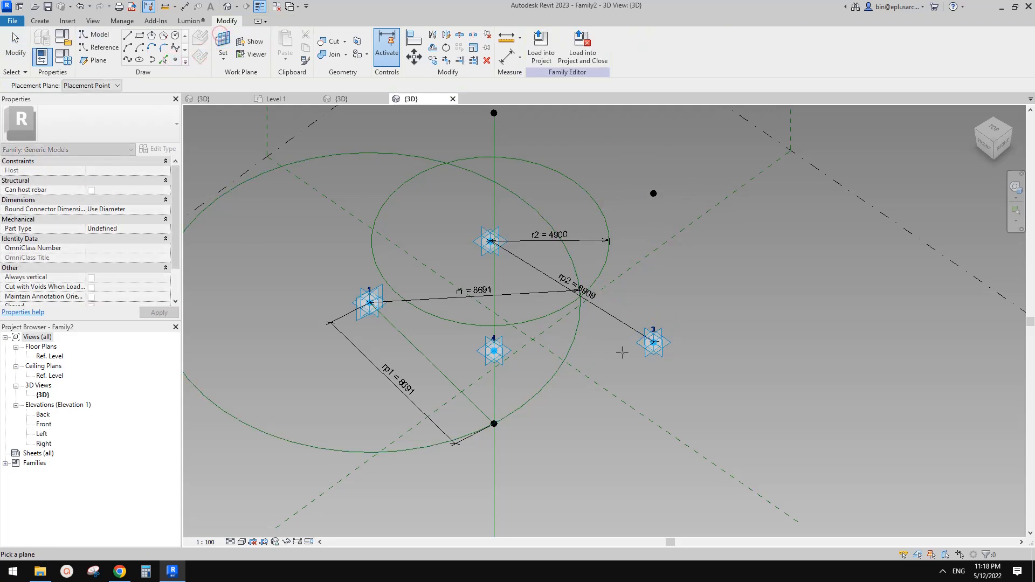
pyautogui.click(655, 343)
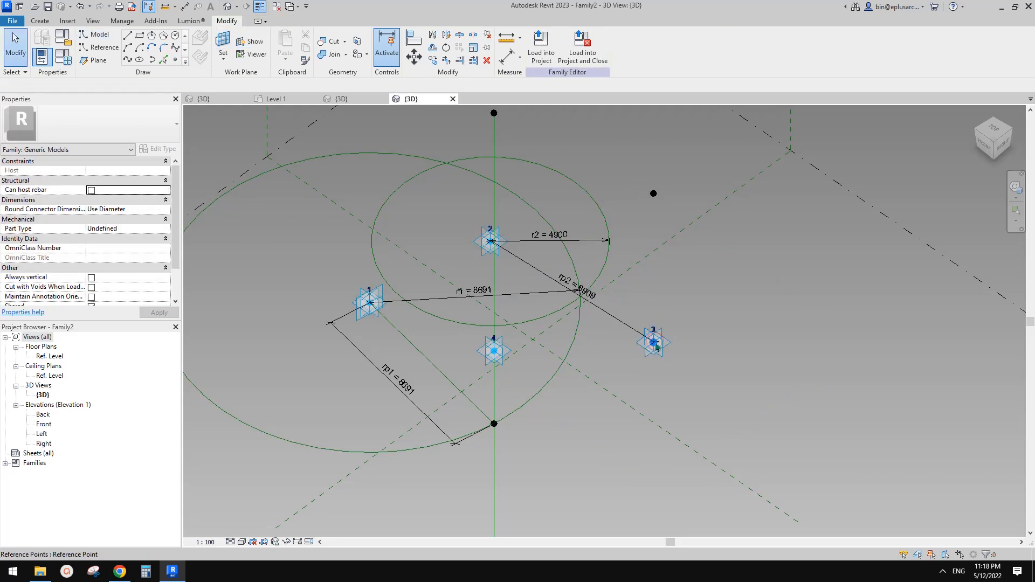
pyautogui.click(657, 348)
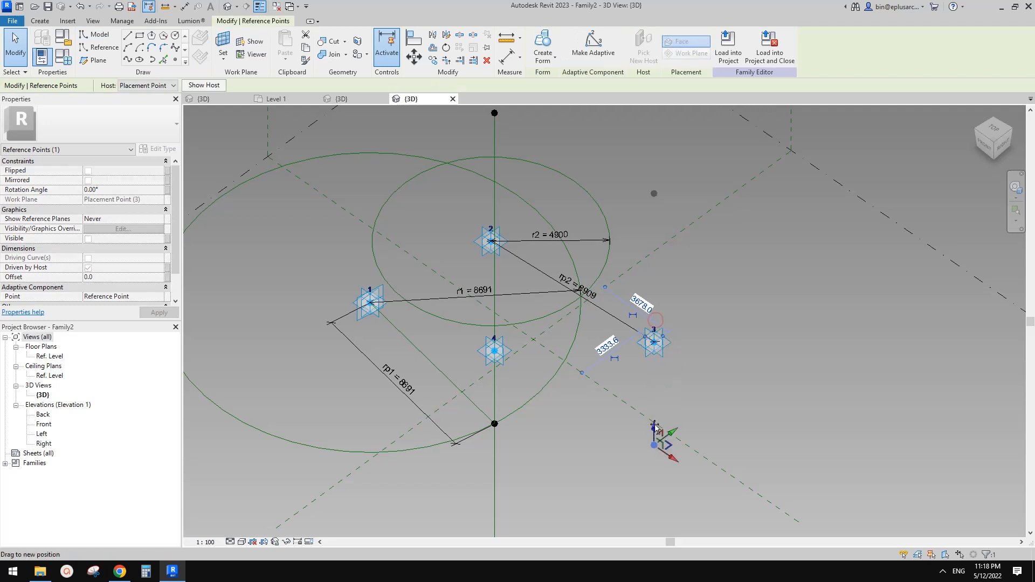
pyautogui.moveTo(655, 429); pyautogui.dragTo(655, 424)
pyautogui.keyDown('shift'); pyautogui.moveTo(706, 340); pyautogui.dragTo(703, 291, button='middle'); pyautogui.keyUp('shift')
pyautogui.moveTo(655, 416); pyautogui.dragTo(656, 425)
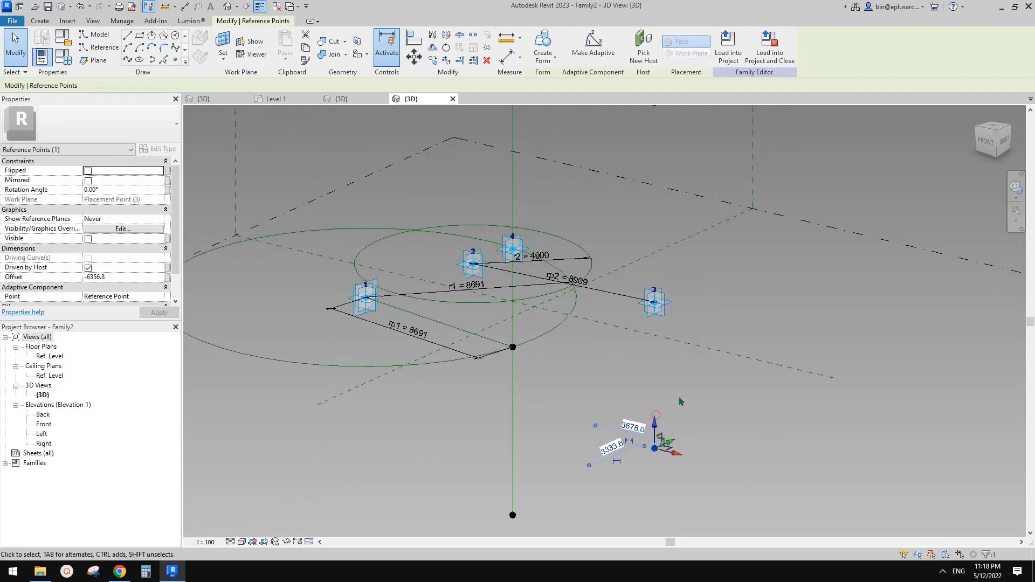
# Step: Connect the upper and lower reference points at adaptive point 3 with a spline through points and make it a reference line
pyautogui.keyDown('shift'); pyautogui.moveTo(681, 402); pyautogui.dragTo(662, 168, button='middle'); pyautogui.keyUp('shift')
pyautogui.keyDown('ctrl'); pyautogui.click(656, 128); pyautogui.keyUp('ctrl')
pyautogui.moveTo(662, 223); pyautogui.dragTo(617, 246, button='middle')
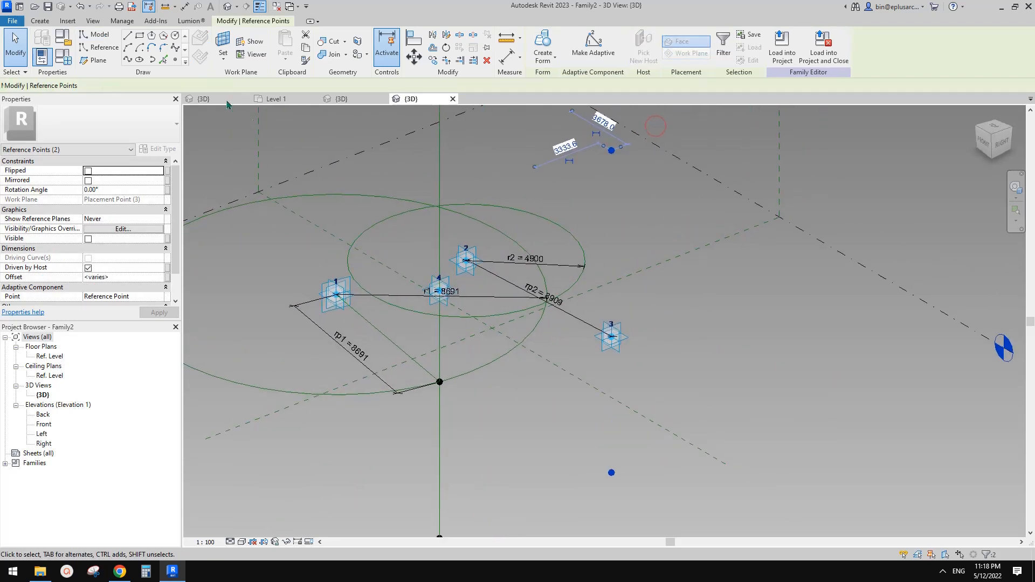
pyautogui.click(127, 60)
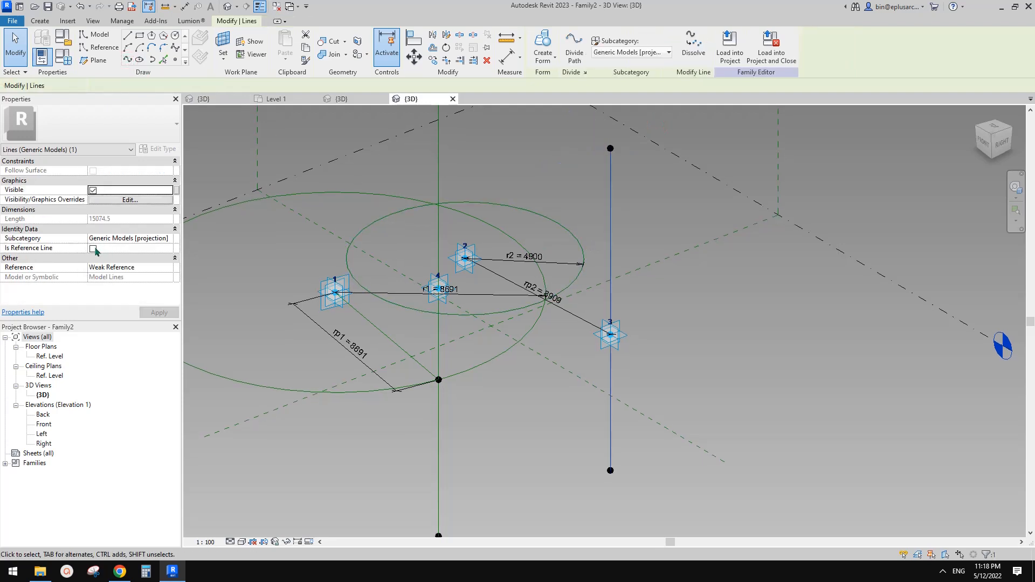
pyautogui.click(93, 248)
# Step: Place a reference point on the vertical line through adaptive point 3 and host it by intersection with the second circle's plane
pyautogui.click(175, 59)
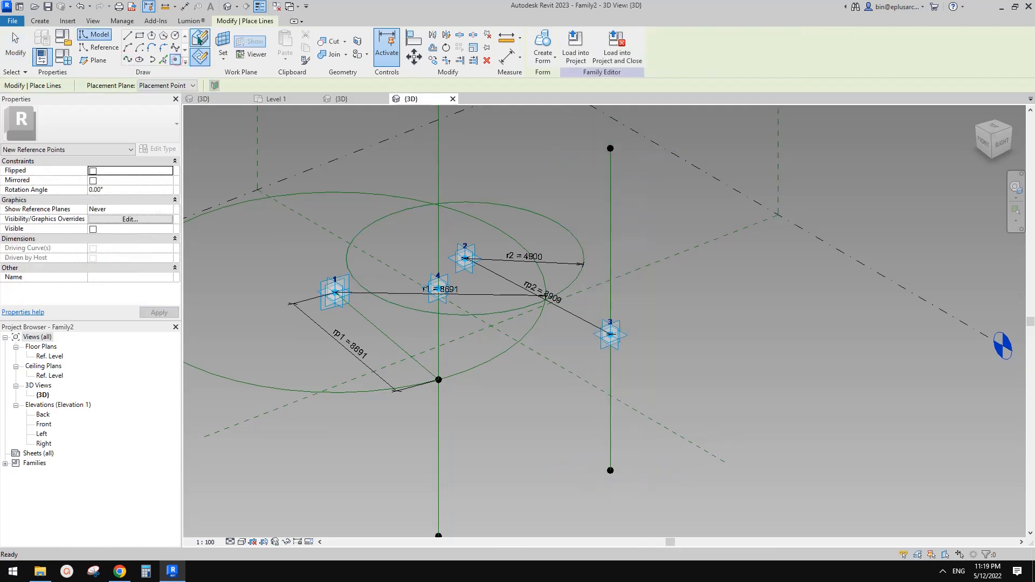
pyautogui.click(610, 190)
pyautogui.press('Escape')
pyautogui.click(611, 191)
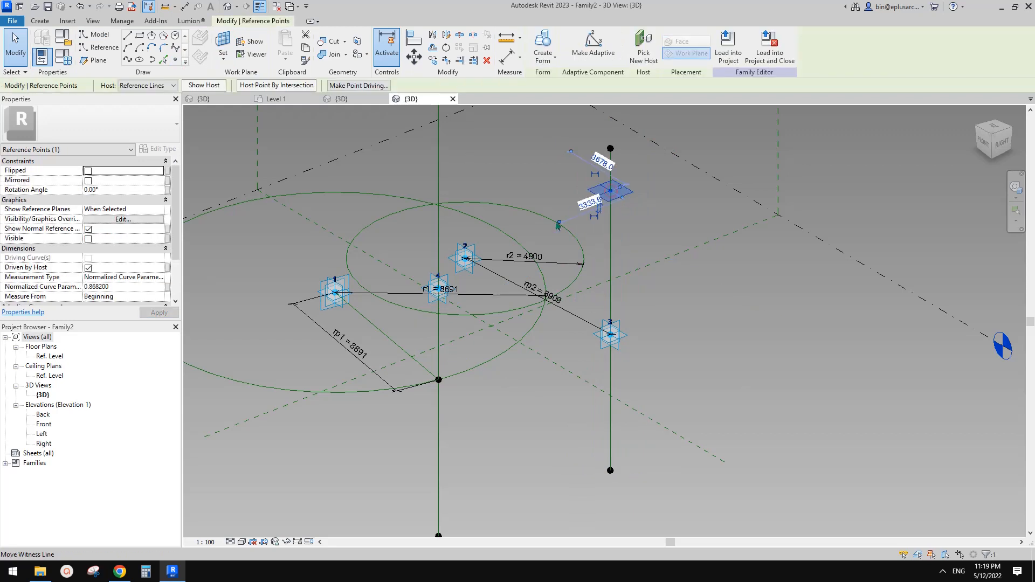
pyautogui.click(284, 88)
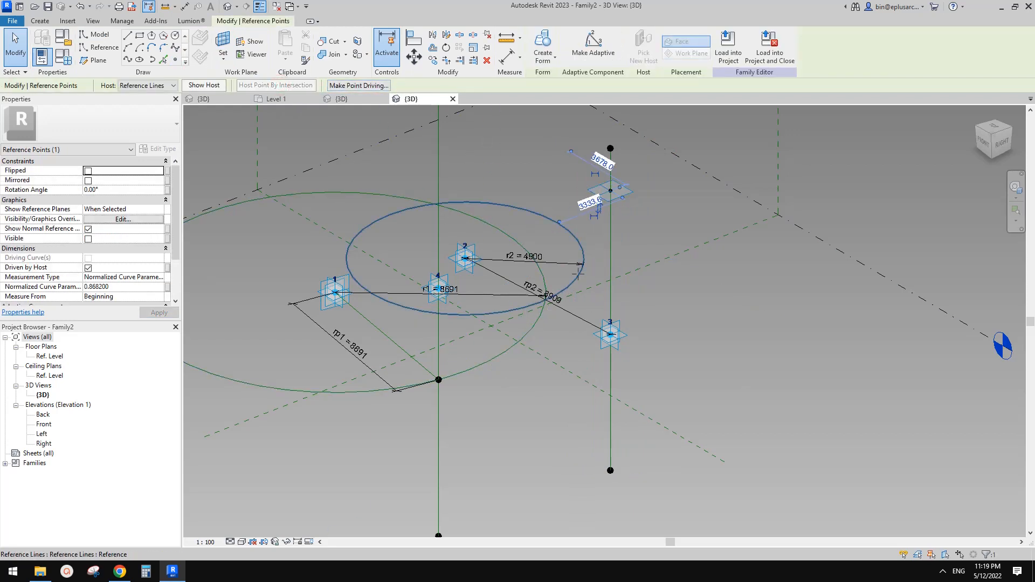
pyautogui.keyDown('shift'); pyautogui.moveTo(610, 321); pyautogui.dragTo(659, 372, button='middle'); pyautogui.keyUp('shift')
pyautogui.click(621, 353)
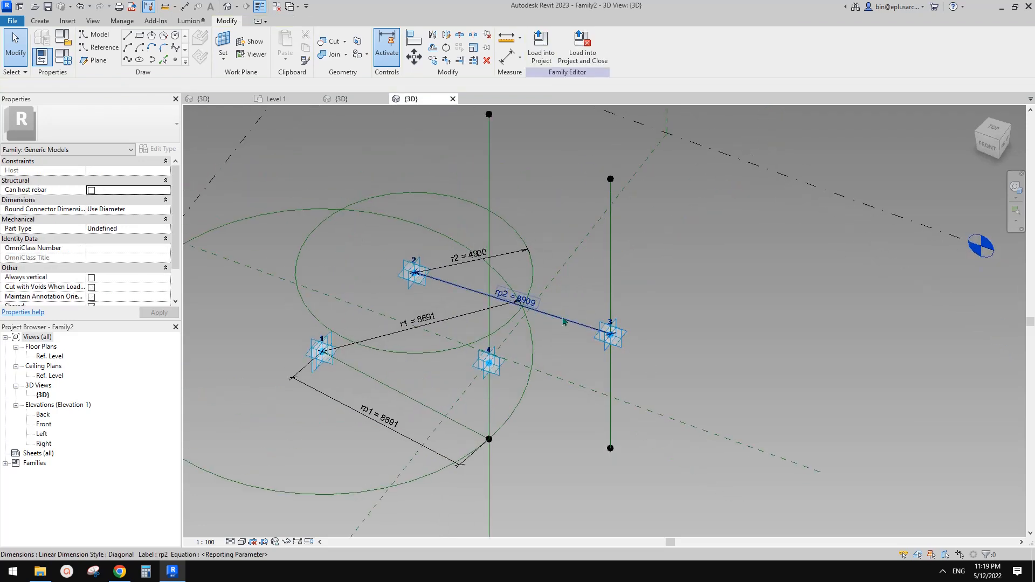
# Step: Move the rp2 dimension line clear of the points and lower adaptive point 3 below the second circle's plane
pyautogui.moveTo(571, 313); pyautogui.dragTo(589, 278)
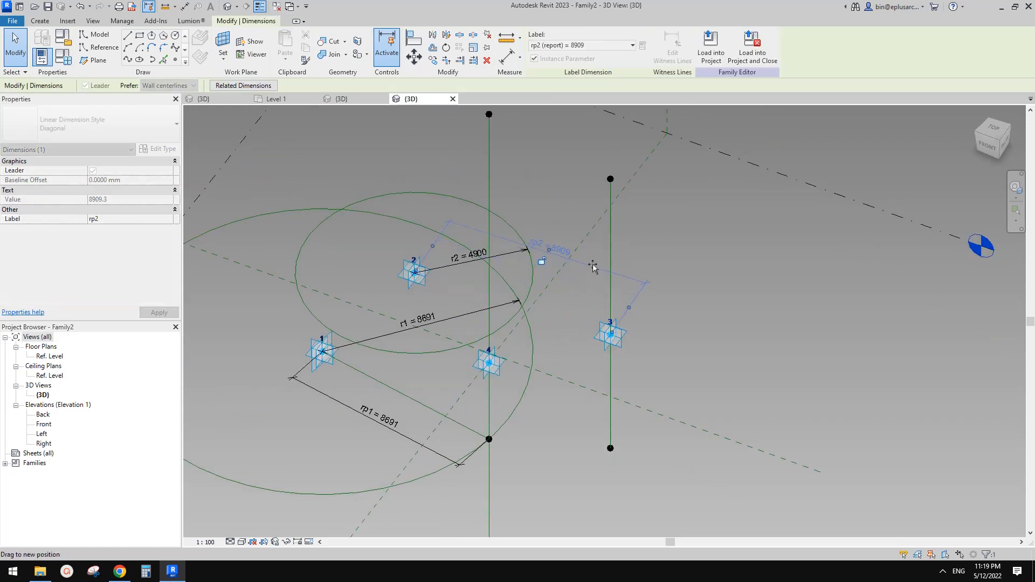
pyautogui.click(639, 336)
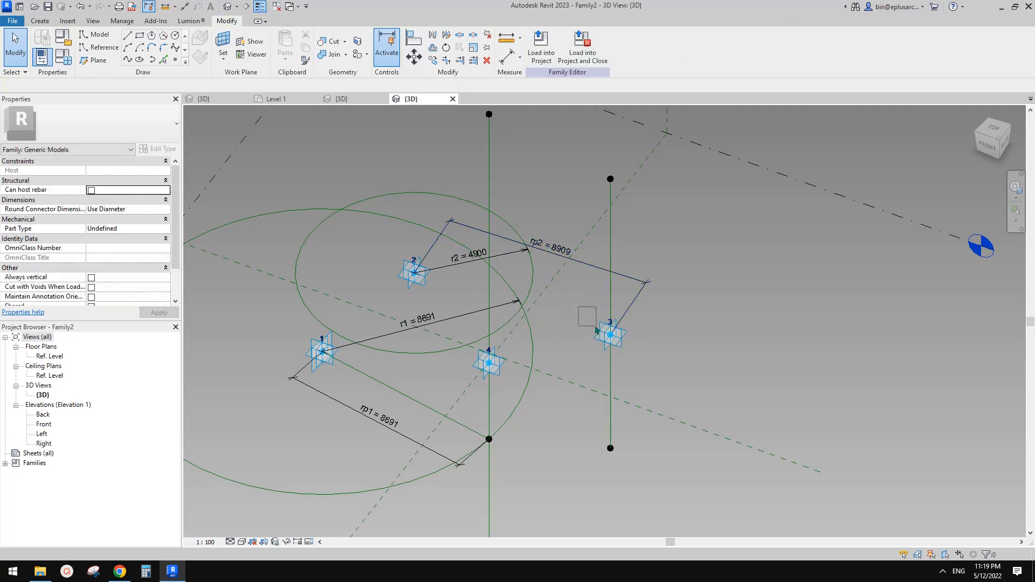
pyautogui.click(625, 339)
pyautogui.keyDown('shift'); pyautogui.moveTo(624, 339); pyautogui.dragTo(615, 313, button='middle'); pyautogui.keyUp('shift')
pyautogui.moveTo(609, 310); pyautogui.dragTo(617, 367)
pyautogui.click(620, 346)
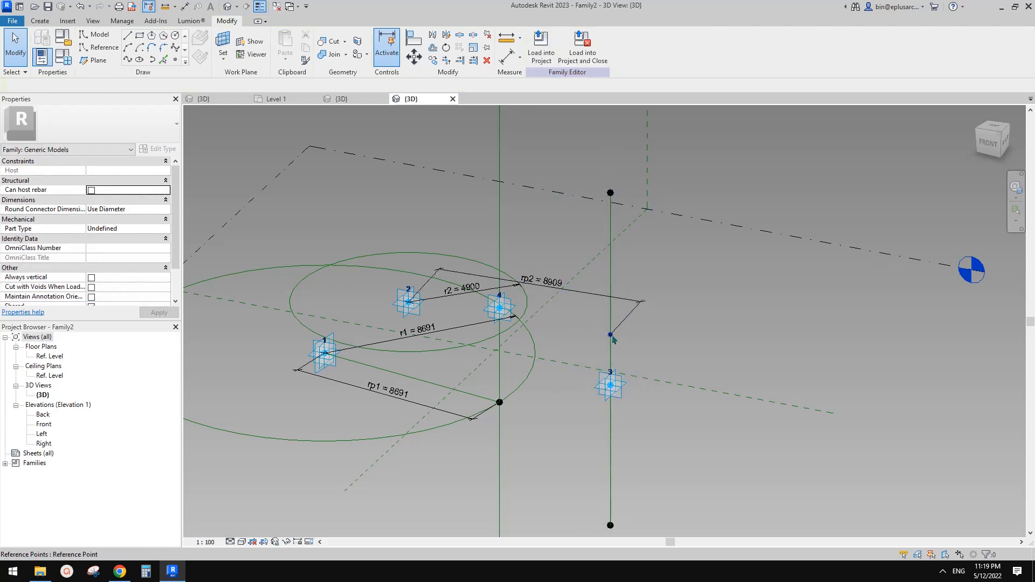
# Step: Try driving the second circle's radius by setting the r2 parameter's formula to rp2
pyautogui.click(611, 335)
pyautogui.keyDown('shift'); pyautogui.moveTo(611, 335); pyautogui.dragTo(558, 346, button='middle'); pyautogui.keyUp('shift')
pyautogui.click(553, 326)
pyautogui.click(534, 265)
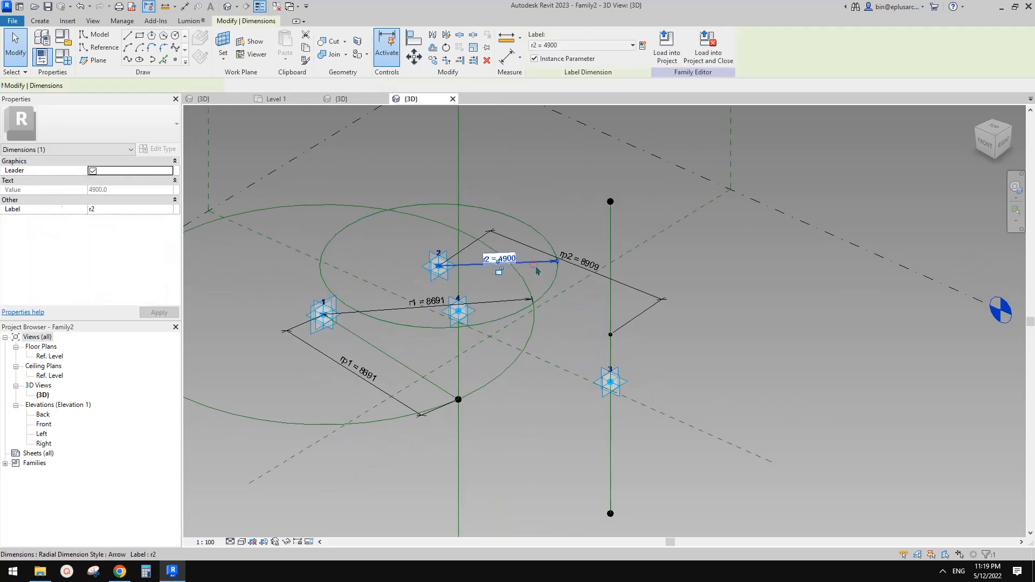
pyautogui.press('Escape')
pyautogui.click(63, 57)
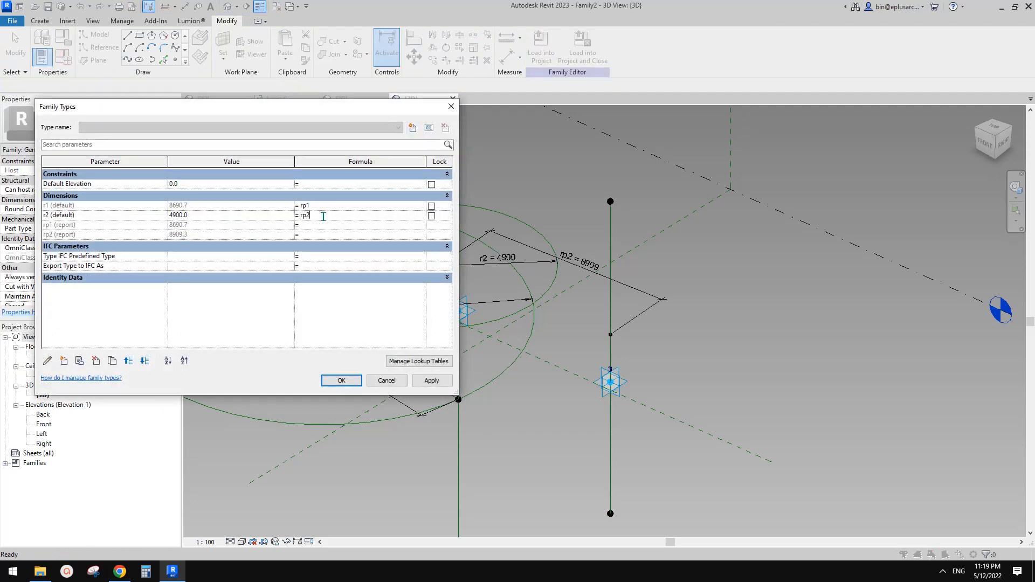
pyautogui.click(431, 381)
pyautogui.click(342, 381)
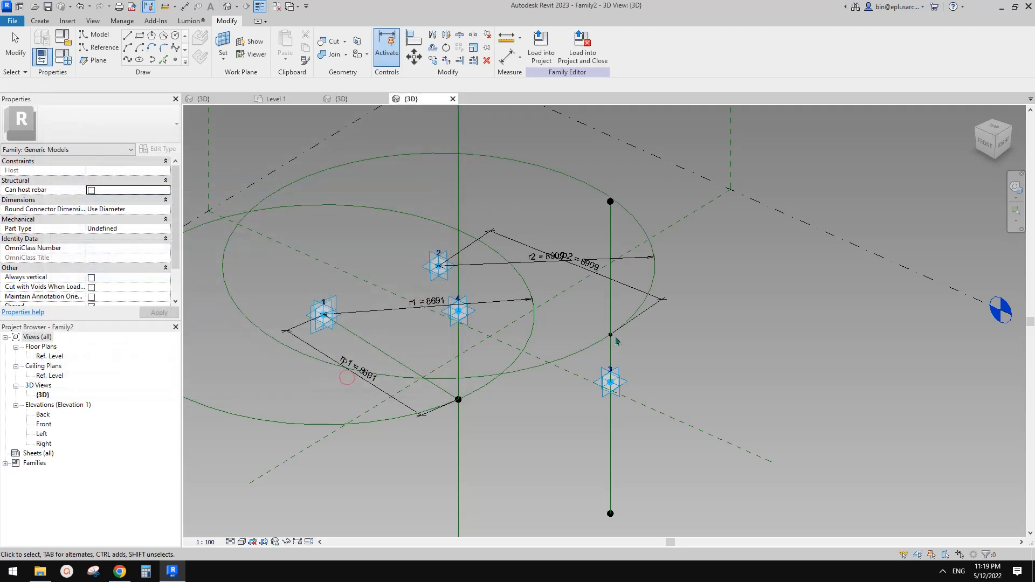
pyautogui.moveTo(614, 346)
pyautogui.keyDown('shift'); pyautogui.mouseDown(button='middle')
pyautogui.moveTo(642, 350)
pyautogui.moveTo(587, 376)
pyautogui.moveTo(593, 348)
pyautogui.moveTo(574, 346)
pyautogui.moveTo(620, 350)
pyautogui.moveTo(626, 361)
pyautogui.moveTo(608, 342)
pyautogui.mouseUp(button='middle'); pyautogui.keyUp('shift')
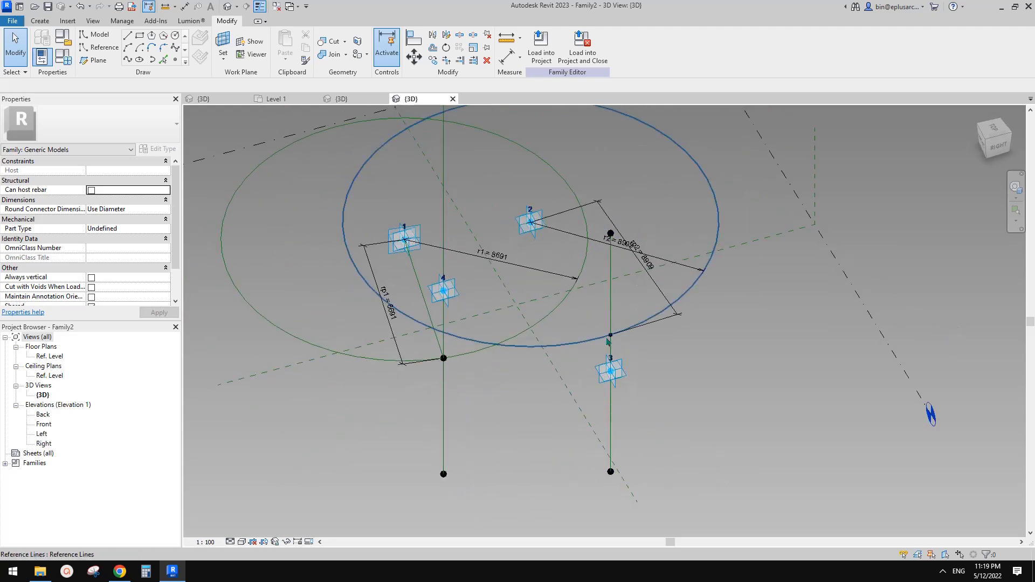
pyautogui.click(693, 288)
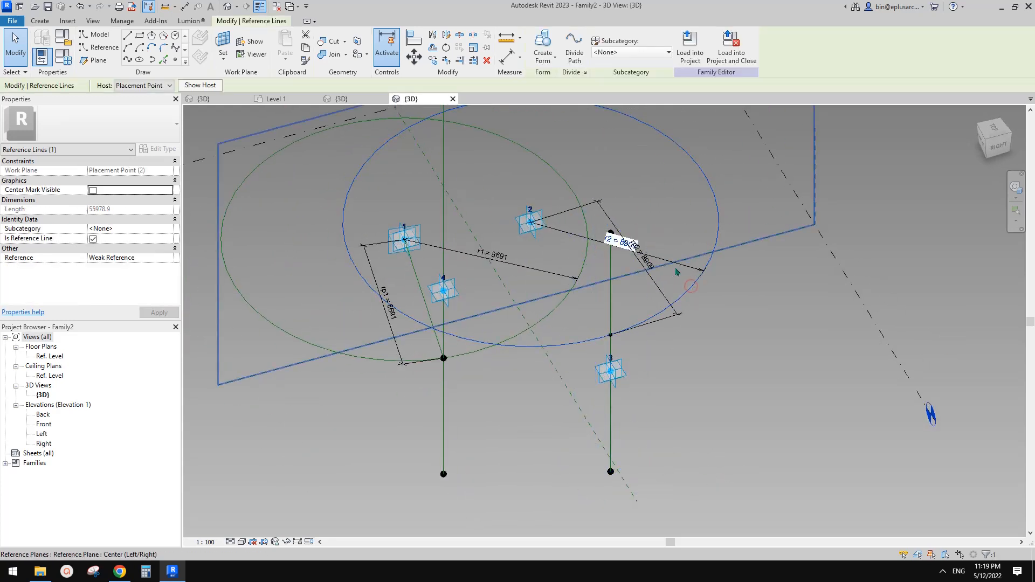
pyautogui.press('Escape')
# Step: Raise adaptive point 3 slightly along its vertical reference line, keeping it below the second circle's plane
pyautogui.keyDown('shift'); pyautogui.moveTo(544, 254); pyautogui.dragTo(657, 335, button='middle'); pyautogui.keyUp('shift')
pyautogui.click(617, 395)
pyautogui.keyDown('shift'); pyautogui.moveTo(616, 395); pyautogui.dragTo(654, 396, button='middle'); pyautogui.keyUp('shift')
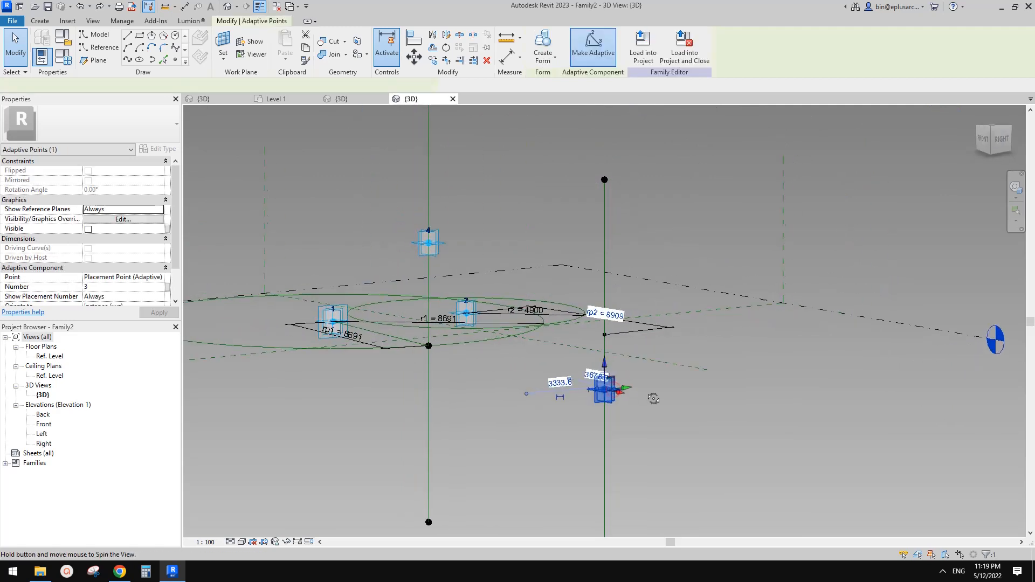
pyautogui.moveTo(605, 365); pyautogui.dragTo(606, 348)
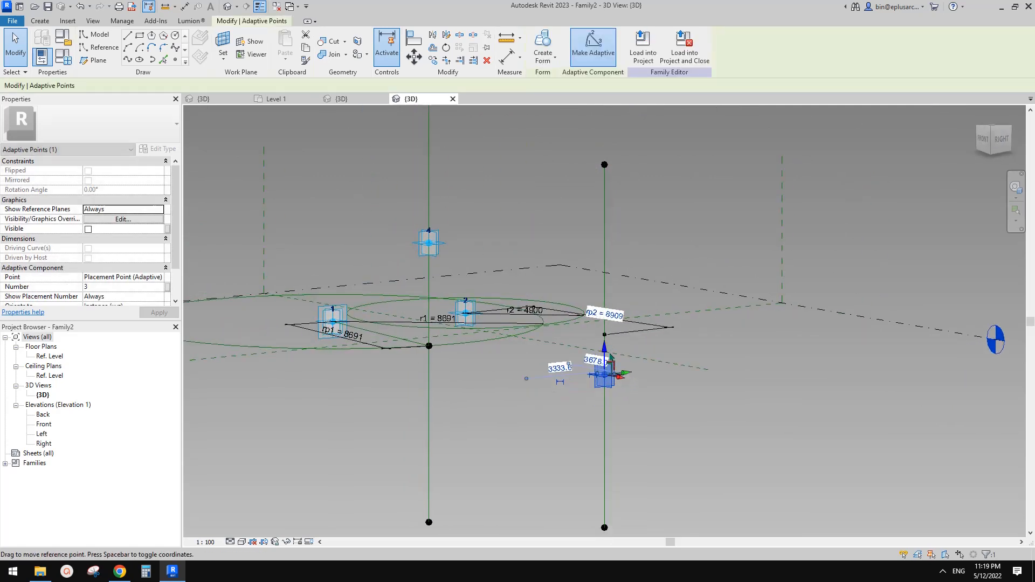
# Step: Examine the intersection-hosted point above adaptive point 3 and the second circle with its r2 and rp2 dimensions
pyautogui.keyDown('shift'); pyautogui.moveTo(607, 350); pyautogui.dragTo(613, 370, button='middle'); pyautogui.keyUp('shift')
pyautogui.scroll(2, 606, 341)
pyautogui.click(607, 342)
pyautogui.click(605, 335)
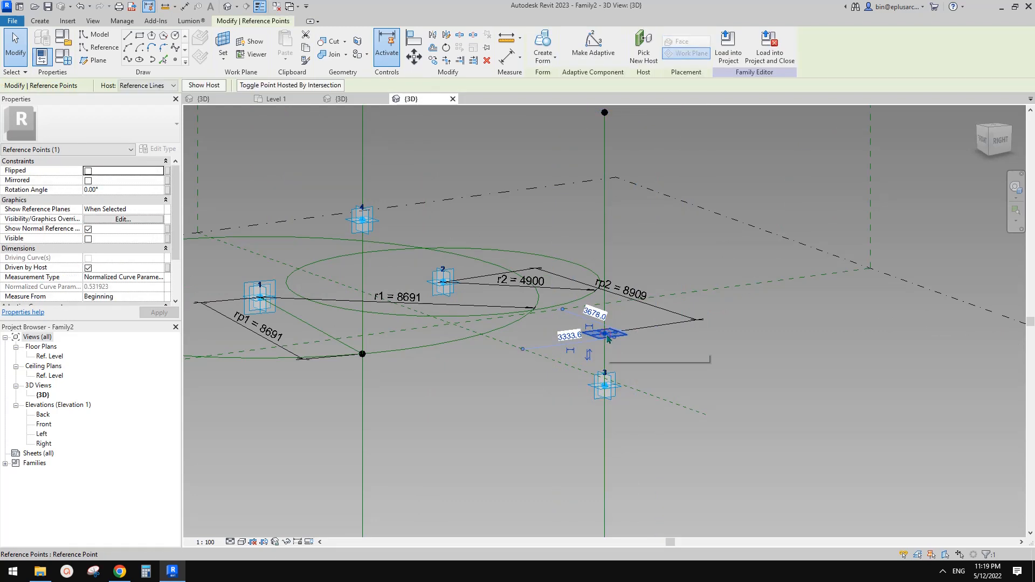
pyautogui.keyDown('shift'); pyautogui.moveTo(605, 334); pyautogui.dragTo(501, 335, button='middle'); pyautogui.keyUp('shift')
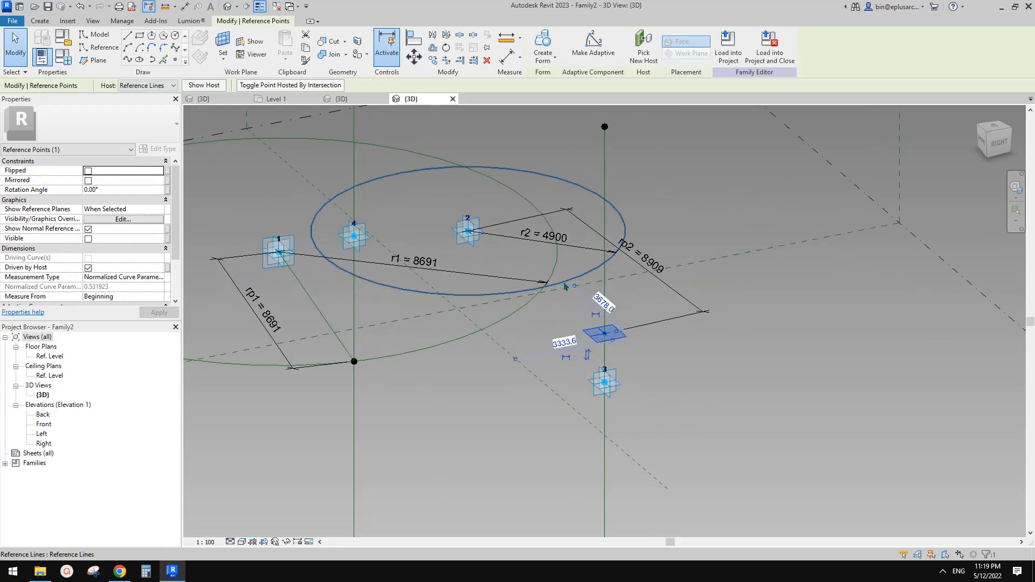
pyautogui.click(271, 118)
pyautogui.click(594, 270)
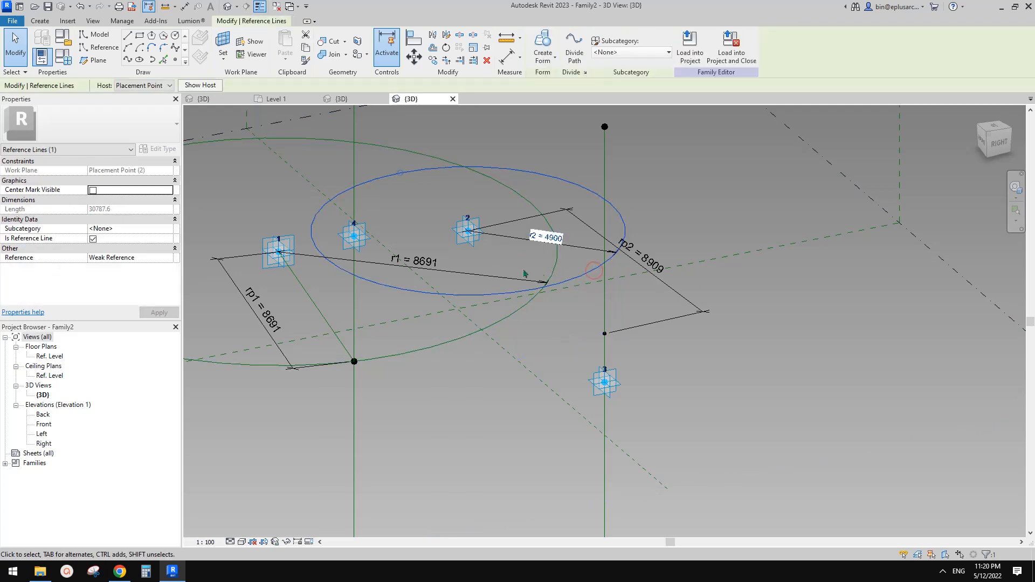
pyautogui.scroll(-1, 577, 277)
pyautogui.moveTo(567, 291); pyautogui.dragTo(614, 302, button='middle')
pyautogui.scroll(2, 588, 252)
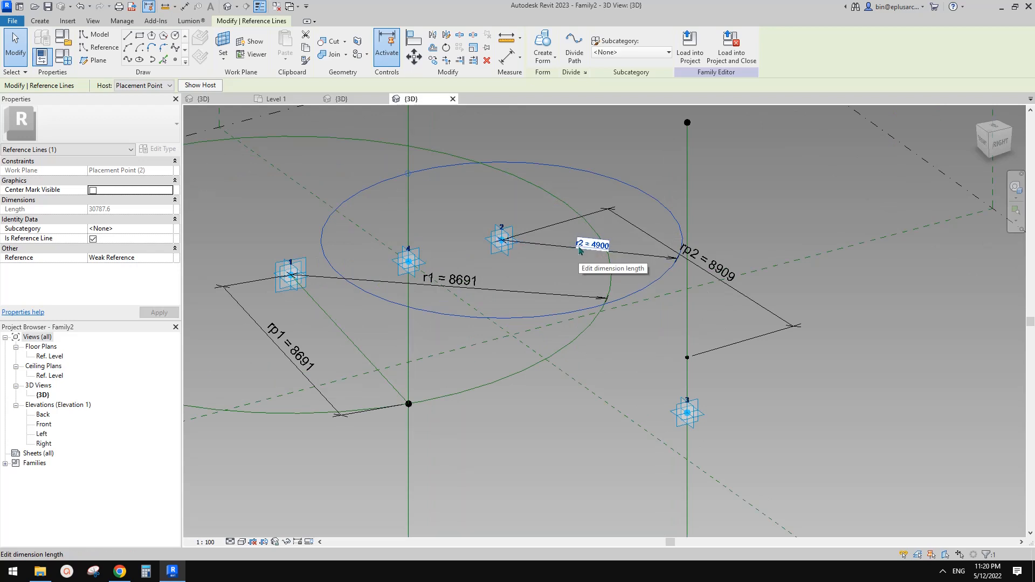
pyautogui.moveTo(627, 260); pyautogui.dragTo(631, 270, button='middle')
pyautogui.click(631, 272)
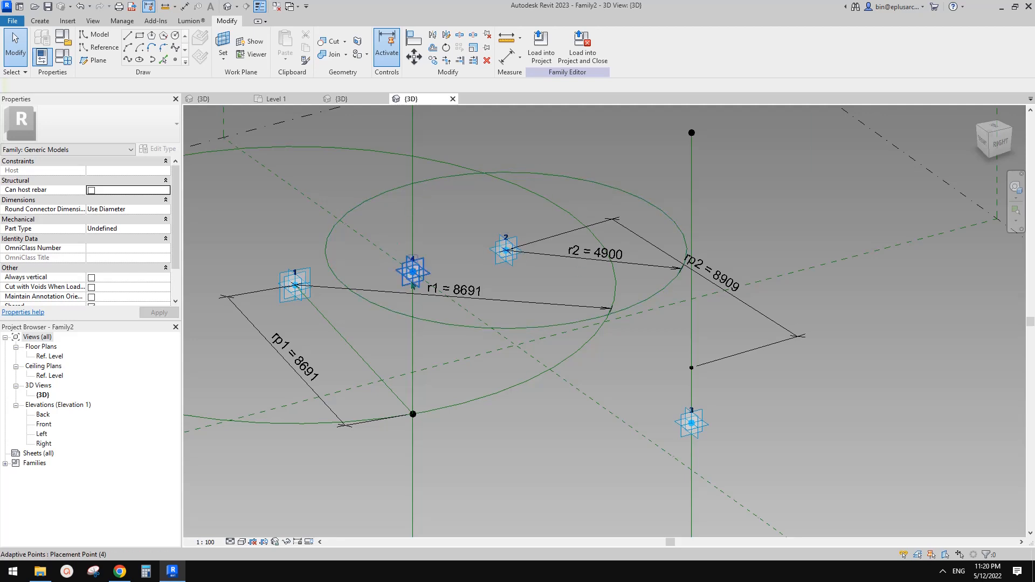
# Step: Place loose reference points in the empty area beyond the circles and delete them
pyautogui.scroll(-2, 638, 306)
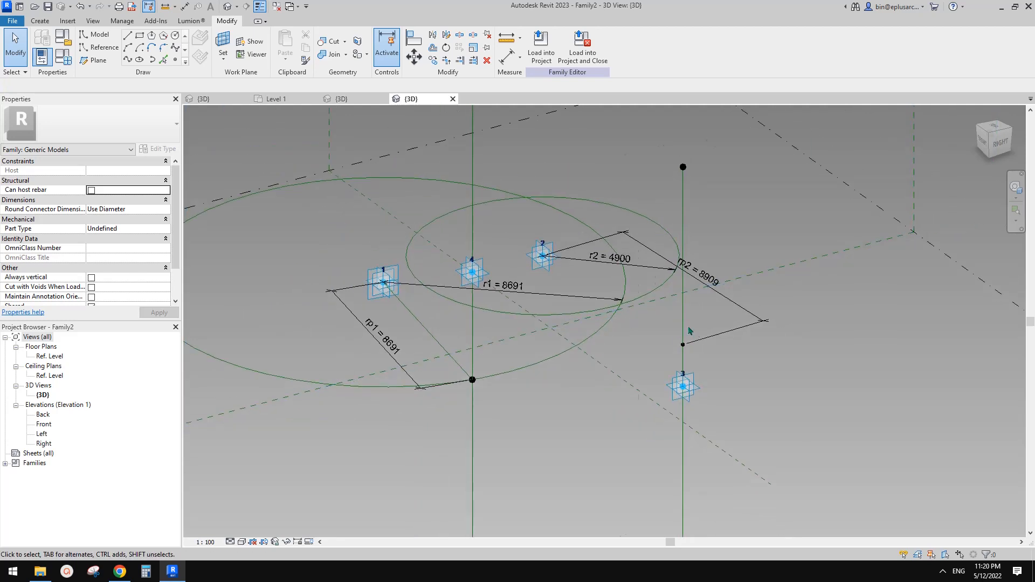
pyautogui.moveTo(689, 330)
pyautogui.keyDown('shift'); pyautogui.mouseDown(button='middle')
pyautogui.moveTo(709, 370)
pyautogui.moveTo(559, 346)
pyautogui.mouseUp(button='middle'); pyautogui.keyUp('shift')
pyautogui.scroll(-1, 707, 365)
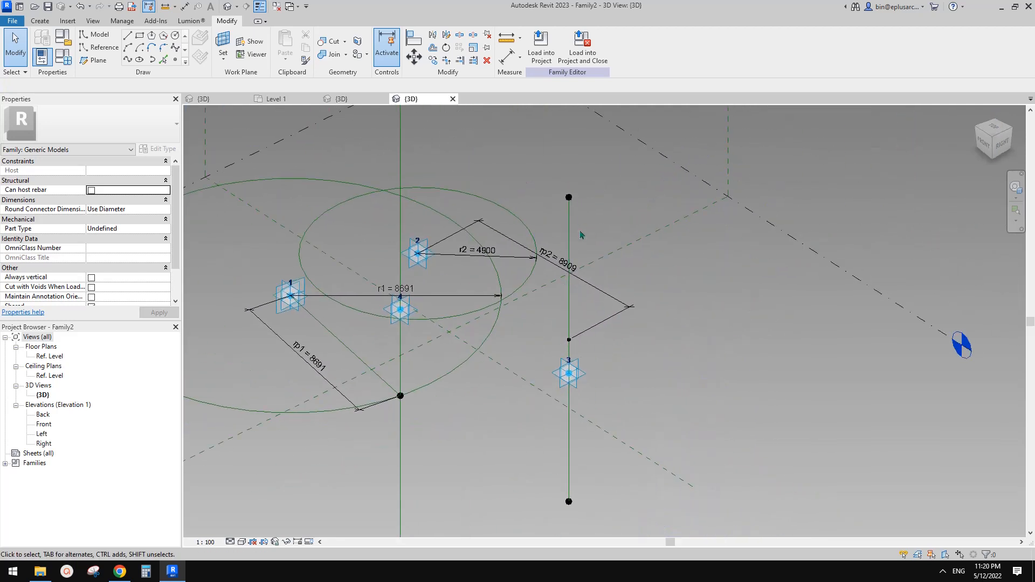
pyautogui.moveTo(559, 215); pyautogui.dragTo(557, 219, button='middle')
pyautogui.click(175, 60)
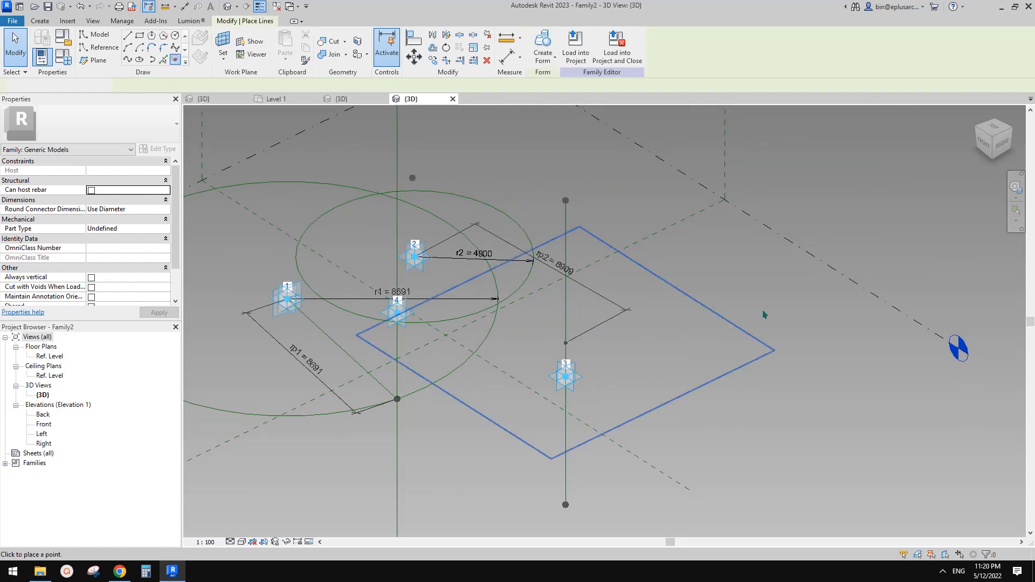
pyautogui.moveTo(781, 319); pyautogui.dragTo(733, 303, button='middle')
pyautogui.click(814, 364)
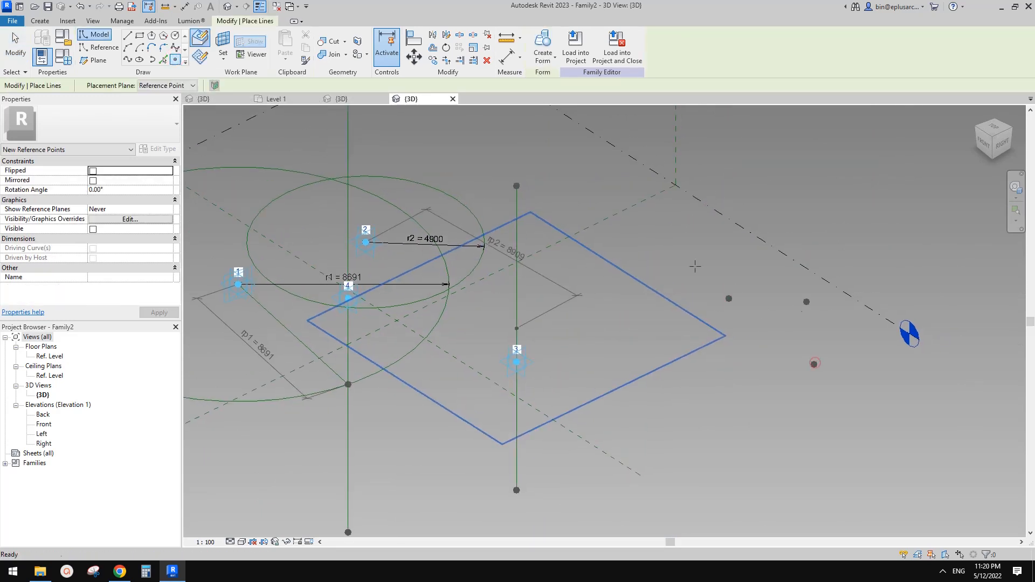
pyautogui.press('Escape')
pyautogui.press('Escape')
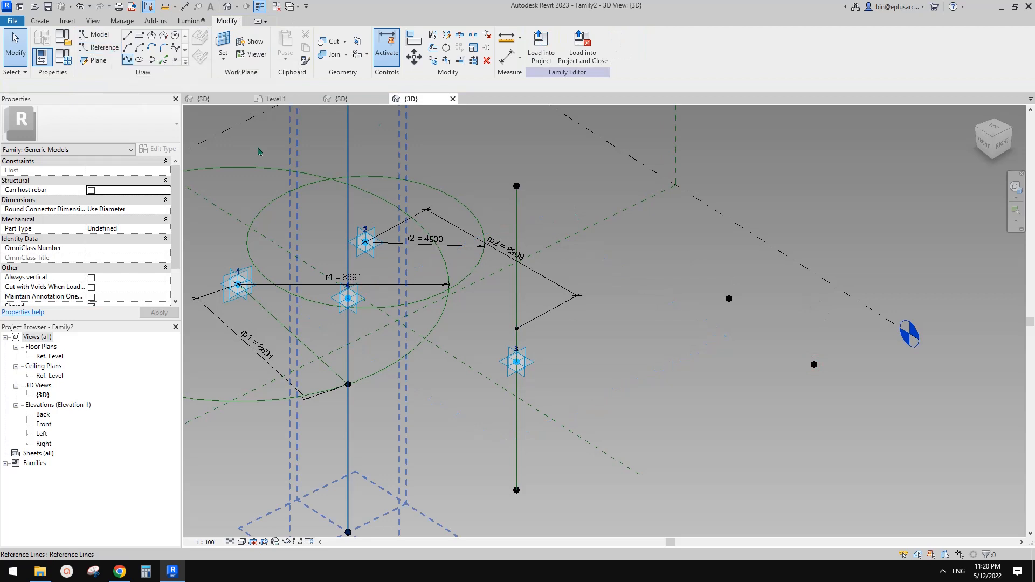
pyautogui.moveTo(702, 264); pyautogui.dragTo(858, 400)
pyautogui.press('Delete')
# Step: Move adaptive point 3 horizontally toward adaptive point 4, to about 1969 mm from the nearest reference plane
pyautogui.moveTo(458, 291); pyautogui.dragTo(625, 424, button='middle')
pyautogui.click(619, 420)
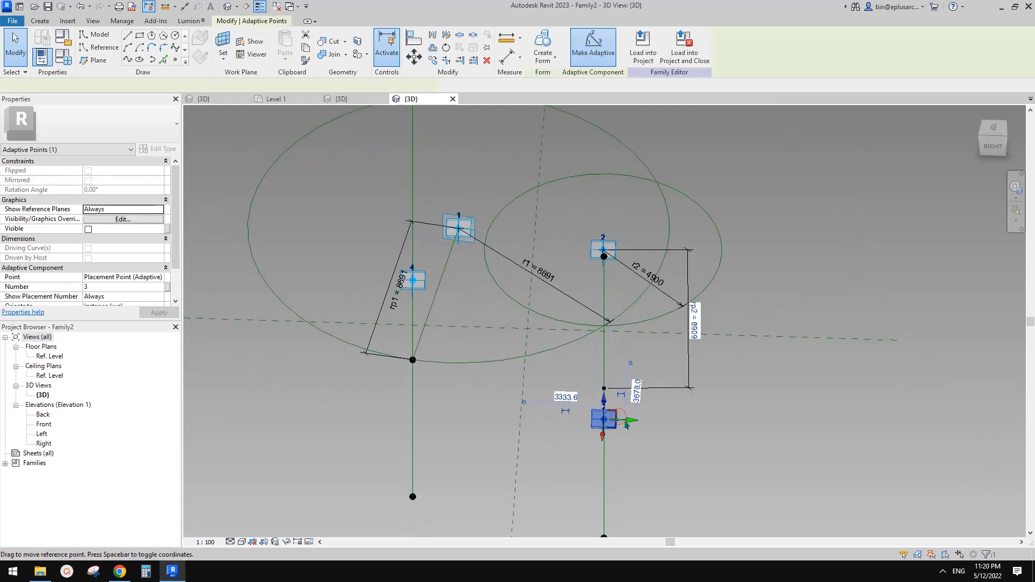
pyautogui.moveTo(588, 420); pyautogui.dragTo(594, 415)
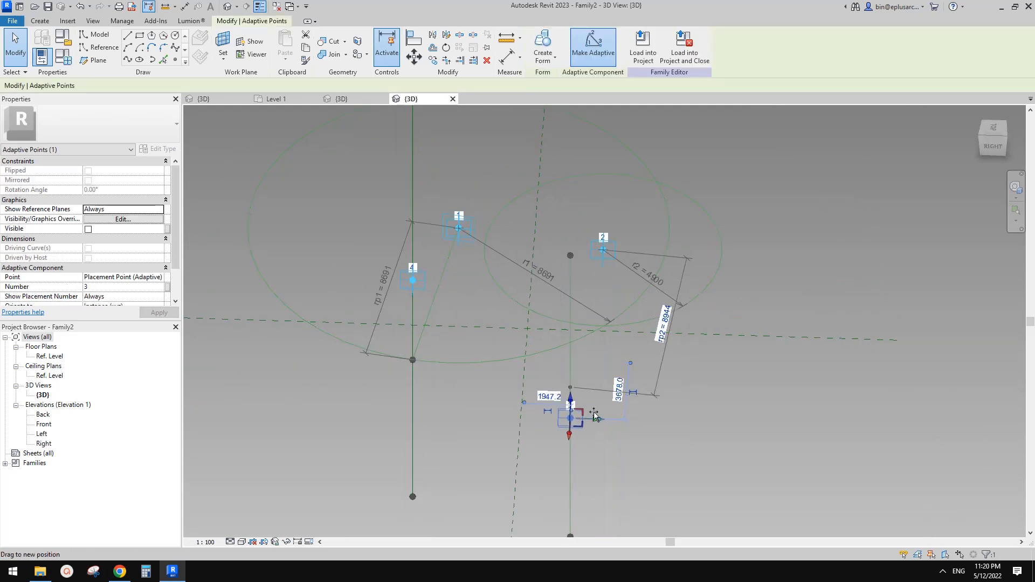
pyautogui.keyDown('shift'); pyautogui.moveTo(598, 418); pyautogui.dragTo(700, 297, button='middle'); pyautogui.keyUp('shift')
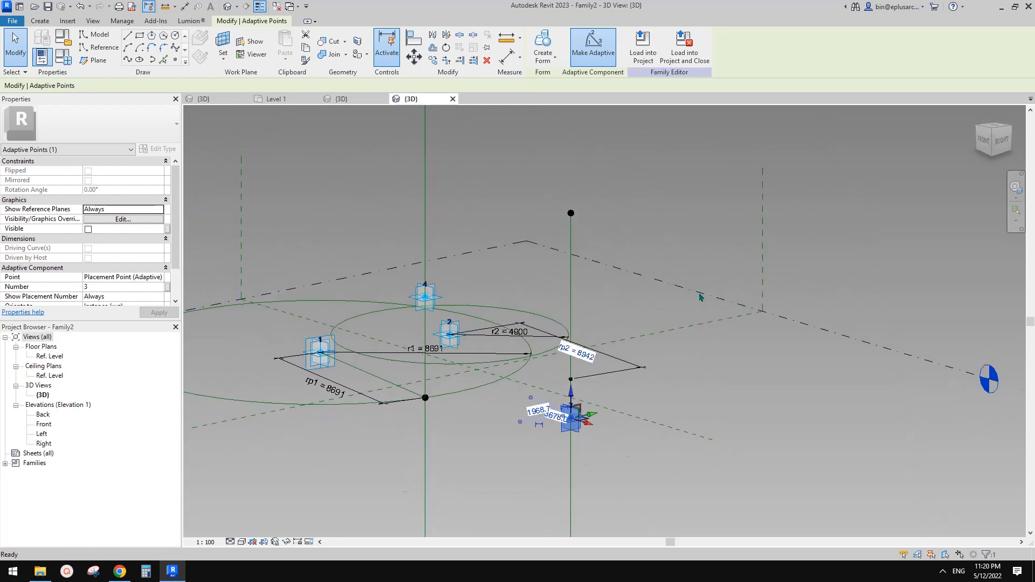
pyautogui.press('Escape')
# Step: Raise adaptive point 3 vertically above its intersection-hosted point and select that hosted point to check its position
pyautogui.click(571, 380)
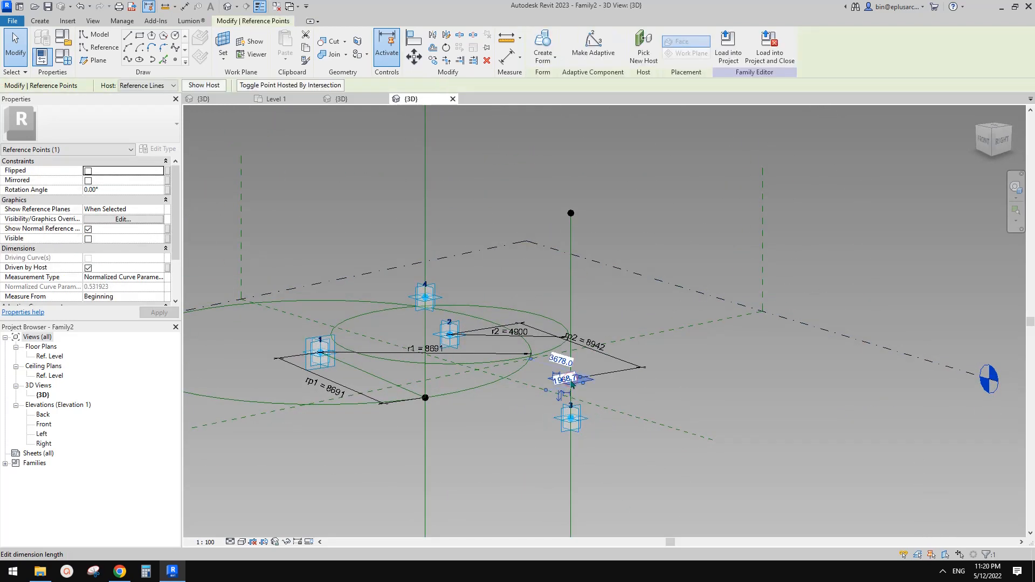
pyautogui.click(593, 43)
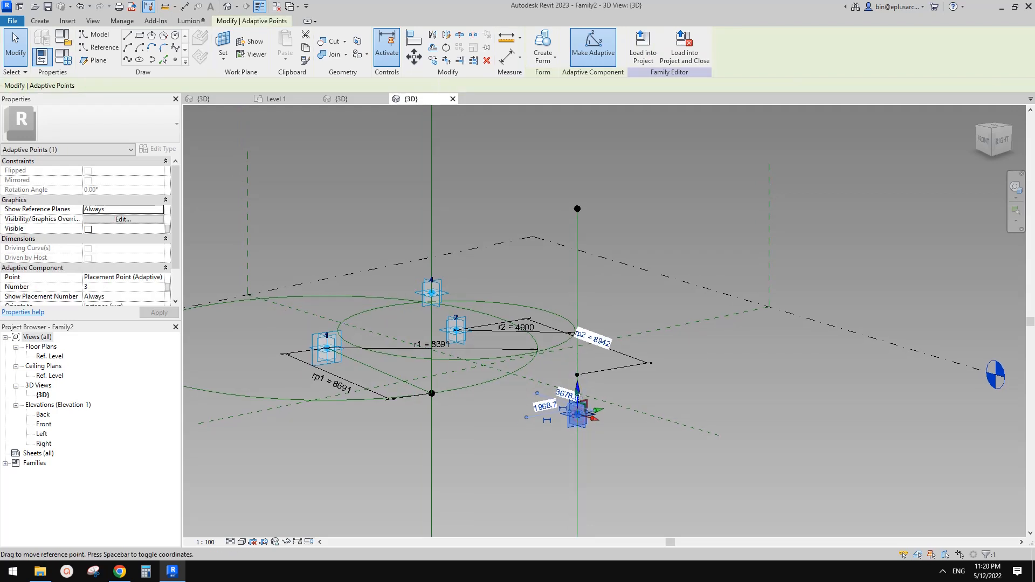
pyautogui.moveTo(580, 330); pyautogui.dragTo(579, 330)
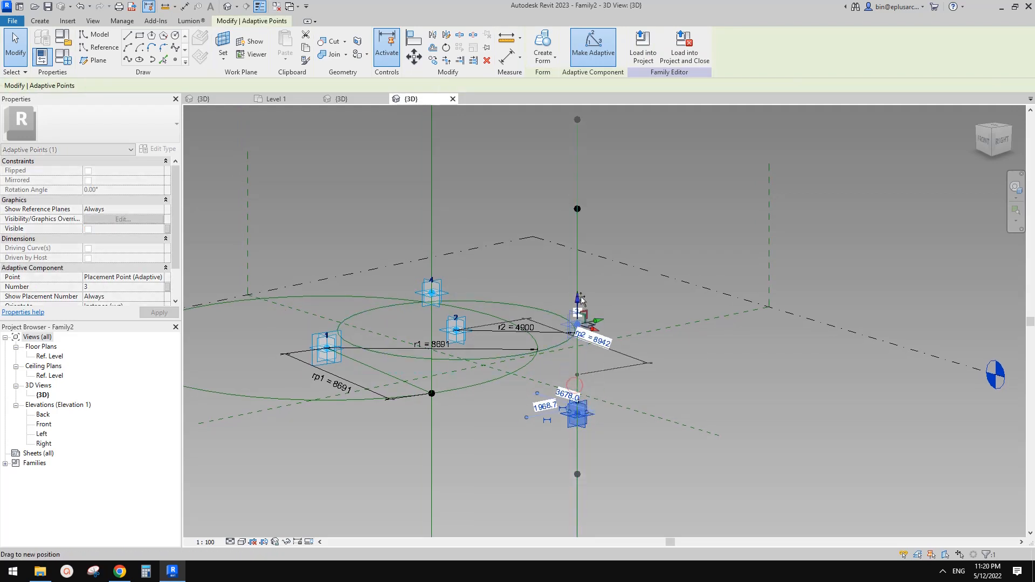
pyautogui.click(579, 379)
pyautogui.keyDown('shift'); pyautogui.moveTo(573, 384); pyautogui.dragTo(528, 382, button='middle'); pyautogui.keyUp('shift')
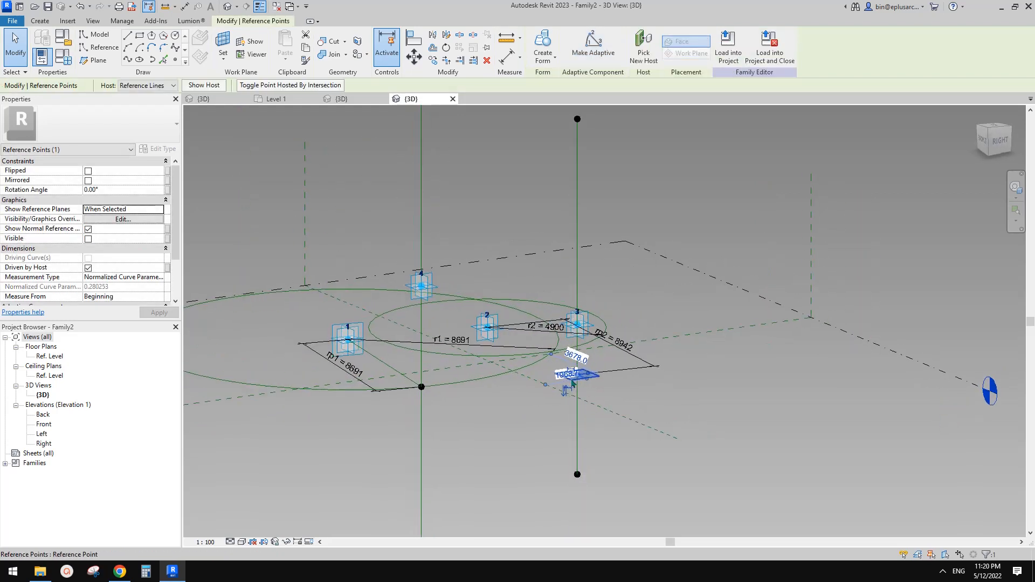
# Step: Delete the rp1 reporting dimension between adaptive point 1 and the hosted point on the vertical line
pyautogui.click(485, 399)
pyautogui.click(459, 386)
pyautogui.keyDown('shift'); pyautogui.moveTo(459, 386); pyautogui.dragTo(434, 379, button='middle'); pyautogui.keyUp('shift')
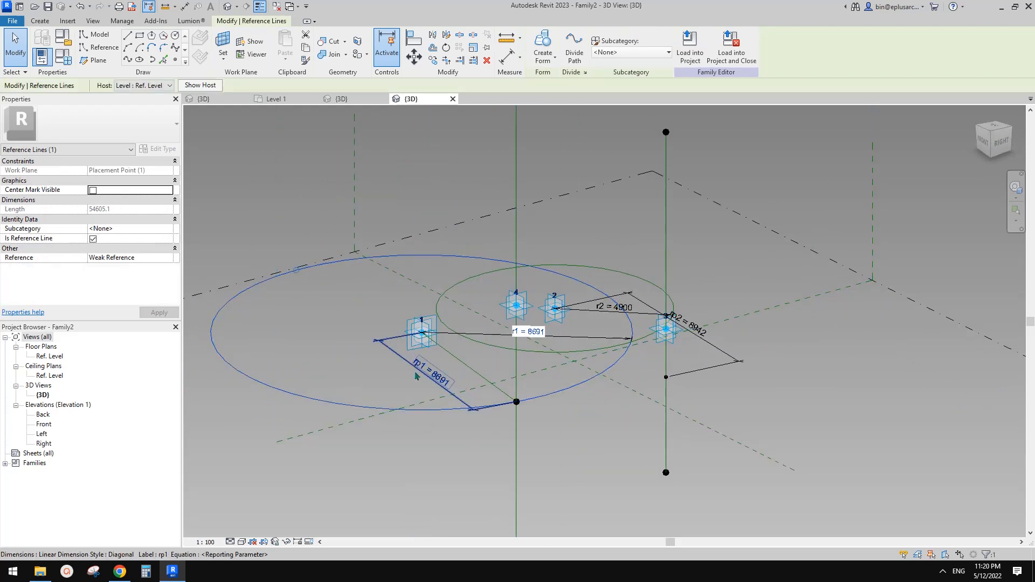
pyautogui.moveTo(534, 392); pyautogui.dragTo(531, 395, button='middle')
pyautogui.click(525, 384)
pyautogui.click(439, 385)
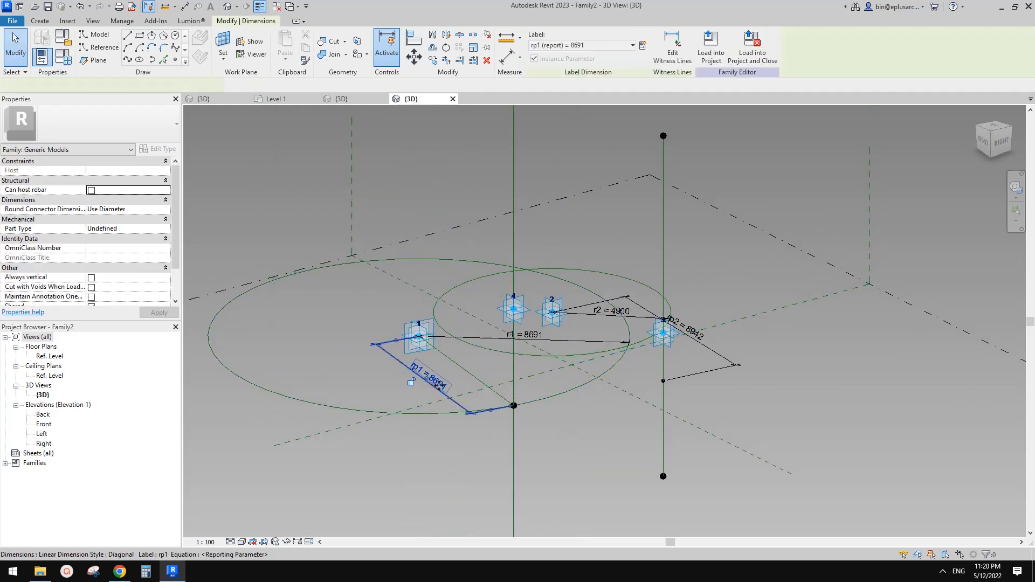
pyautogui.click(491, 377)
# Step: Set the radius of the circle around adaptive point 1 to 1000 mm
pyautogui.click(573, 389)
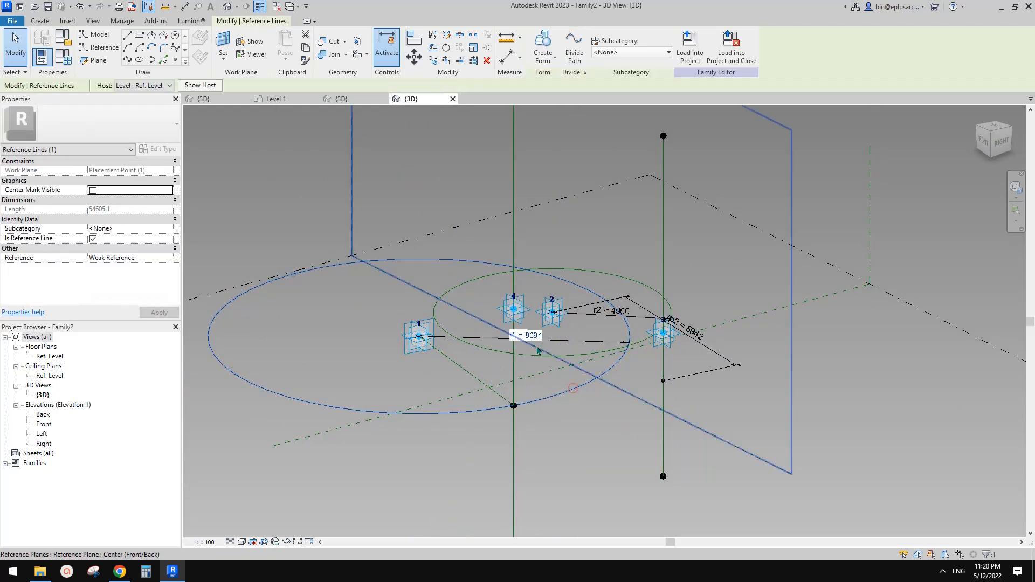
pyautogui.click(526, 336)
pyautogui.moveTo(551, 374); pyautogui.dragTo(553, 387, button='middle')
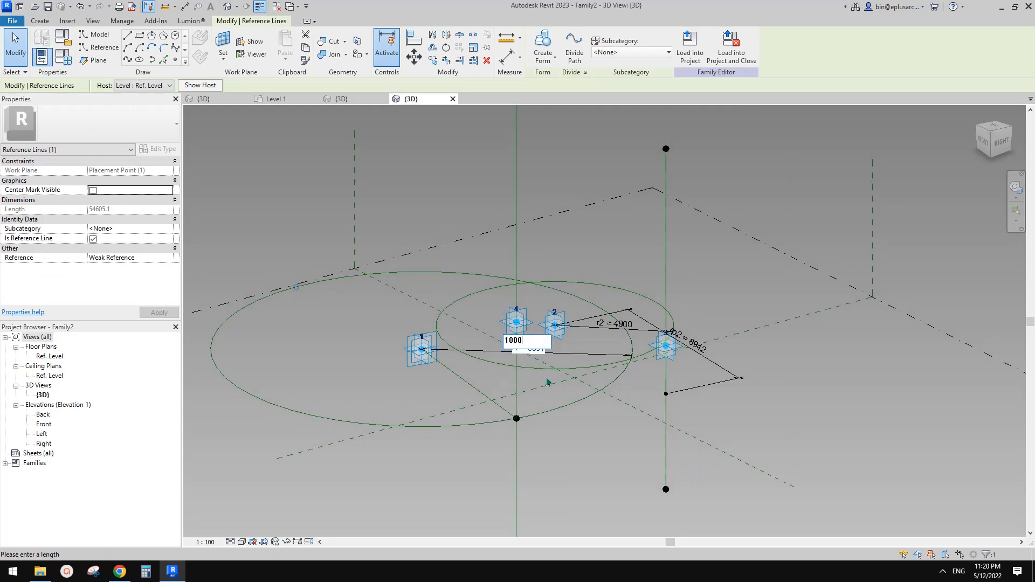
pyautogui.press('Return')
pyautogui.click(461, 400)
pyautogui.moveTo(462, 401)
pyautogui.keyDown('shift'); pyautogui.mouseDown(button='middle')
pyautogui.moveTo(447, 367)
pyautogui.moveTo(492, 380)
pyautogui.moveTo(474, 365)
pyautogui.mouseUp(button='middle'); pyautogui.keyUp('shift')
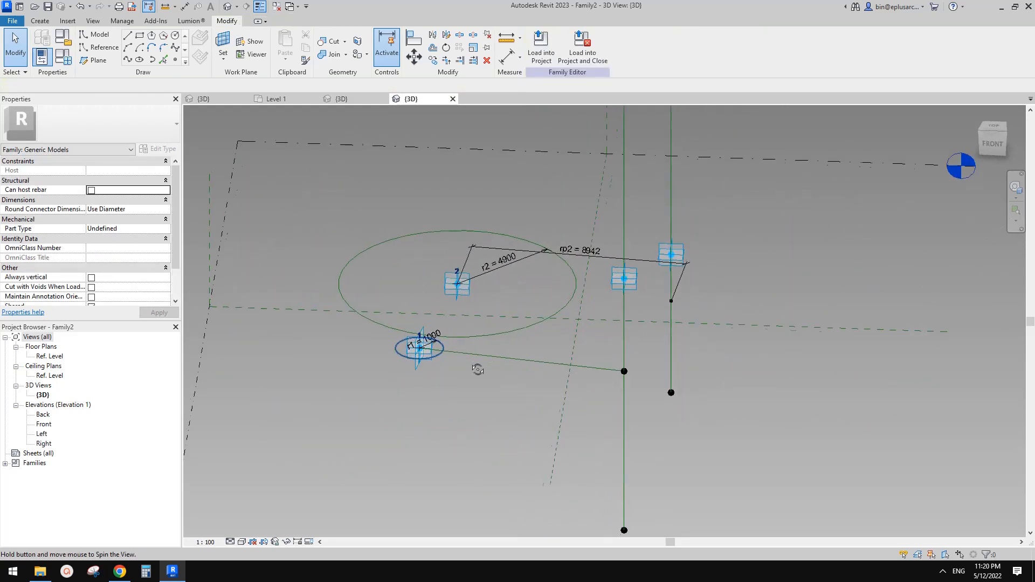
# Step: Check the hosted point at the end of the first radial line and delete the second circle's r2 radius dimension
pyautogui.click(625, 373)
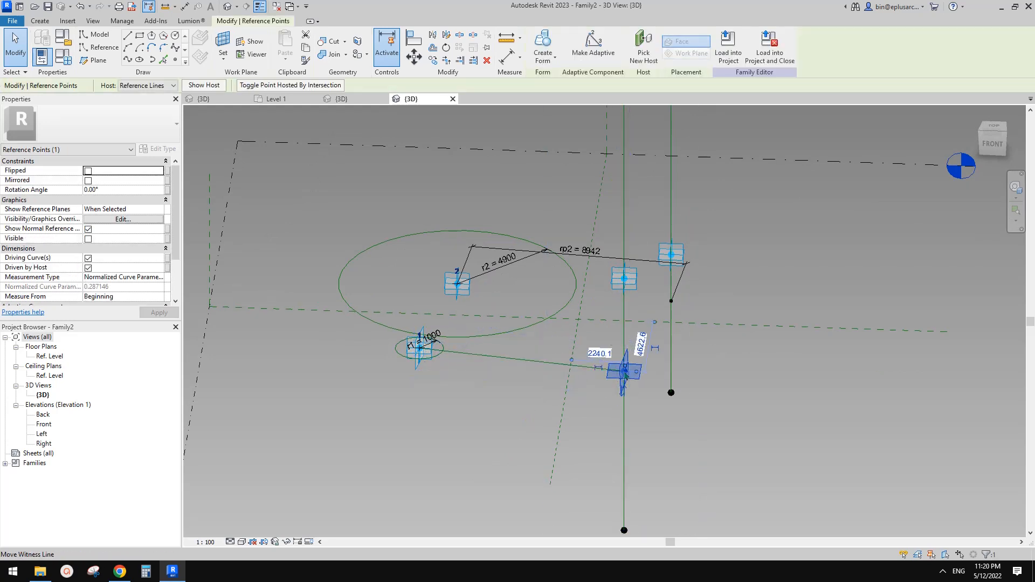
pyautogui.scroll(-1, 581, 354)
pyautogui.keyDown('shift'); pyautogui.moveTo(580, 372); pyautogui.dragTo(509, 394, button='middle'); pyautogui.keyUp('shift')
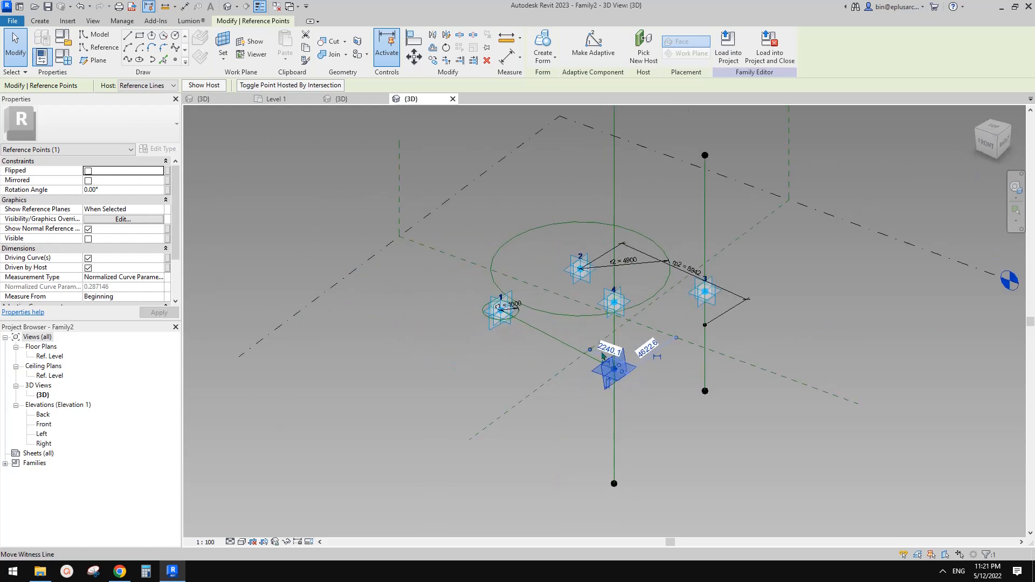
pyautogui.click(661, 322)
pyautogui.moveTo(663, 318); pyautogui.dragTo(626, 349, button='middle')
pyautogui.moveTo(609, 299); pyautogui.dragTo(607, 303, button='middle')
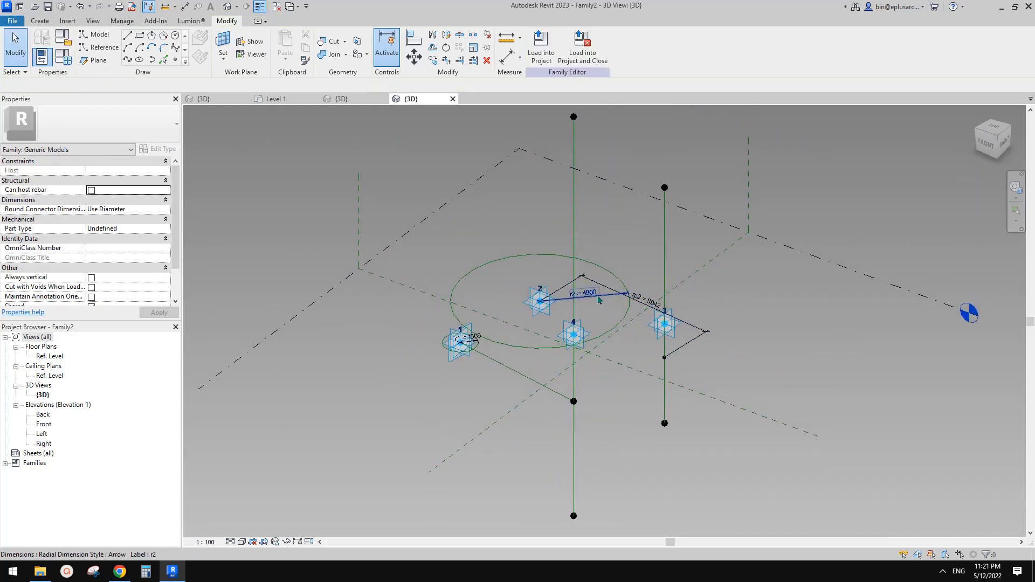
pyautogui.click(597, 297)
pyautogui.scroll(1, 601, 295)
pyautogui.press('Delete')
# Step: Set the radius of the circle around adaptive point 2 to 1000 mm
pyautogui.click(629, 319)
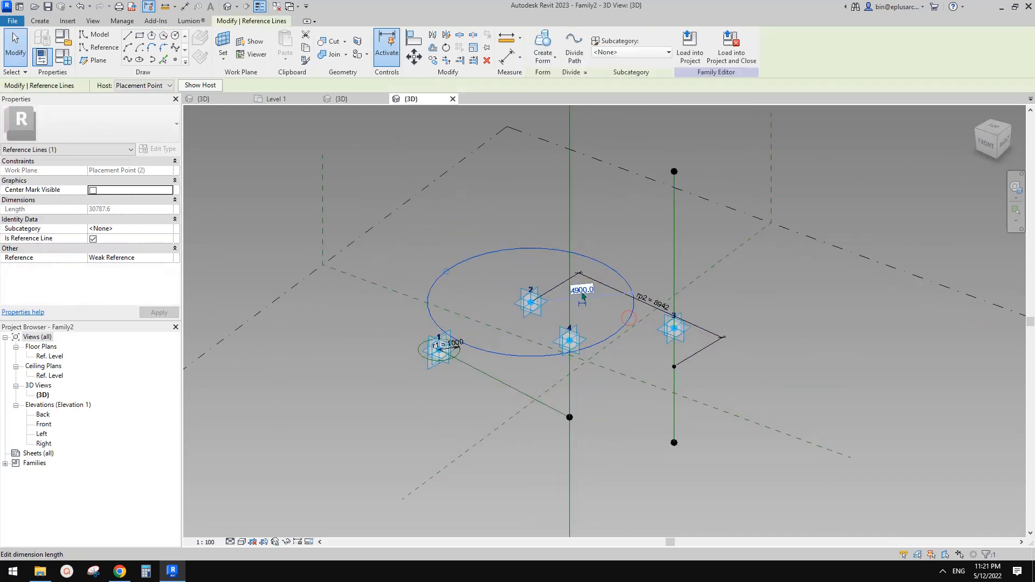
pyautogui.press('Return')
pyautogui.press('Escape')
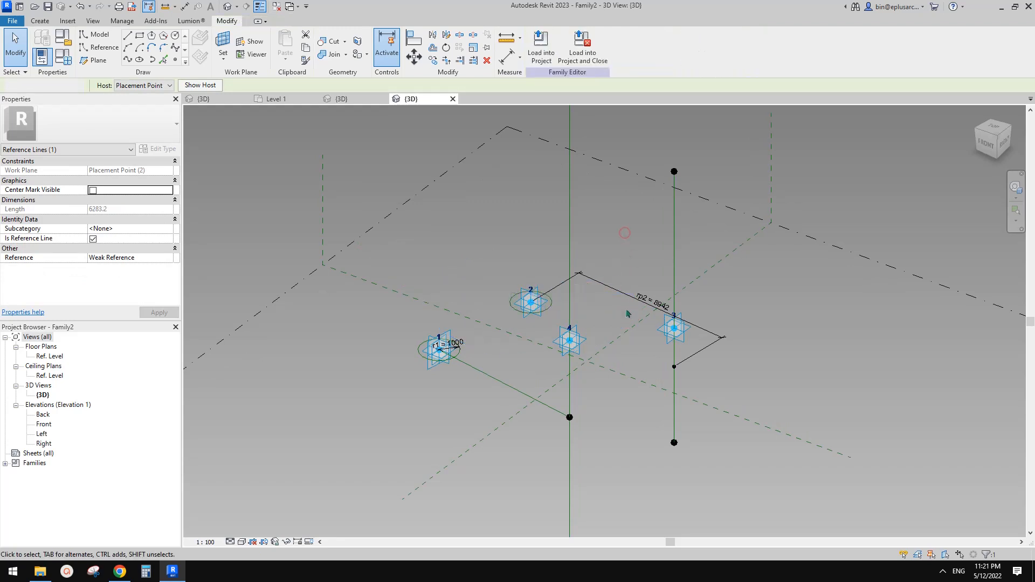
# Step: Delete the r1 and r2 family parameters and apply the change to the family
pyautogui.click(63, 57)
pyautogui.click(78, 206)
pyautogui.click(89, 215)
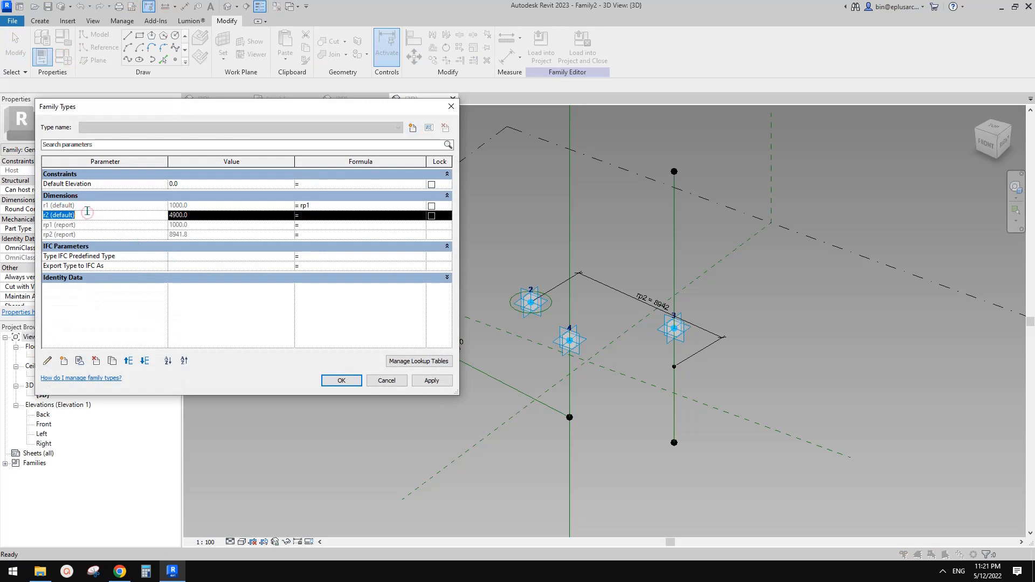
pyautogui.click(88, 206)
pyautogui.click(96, 361)
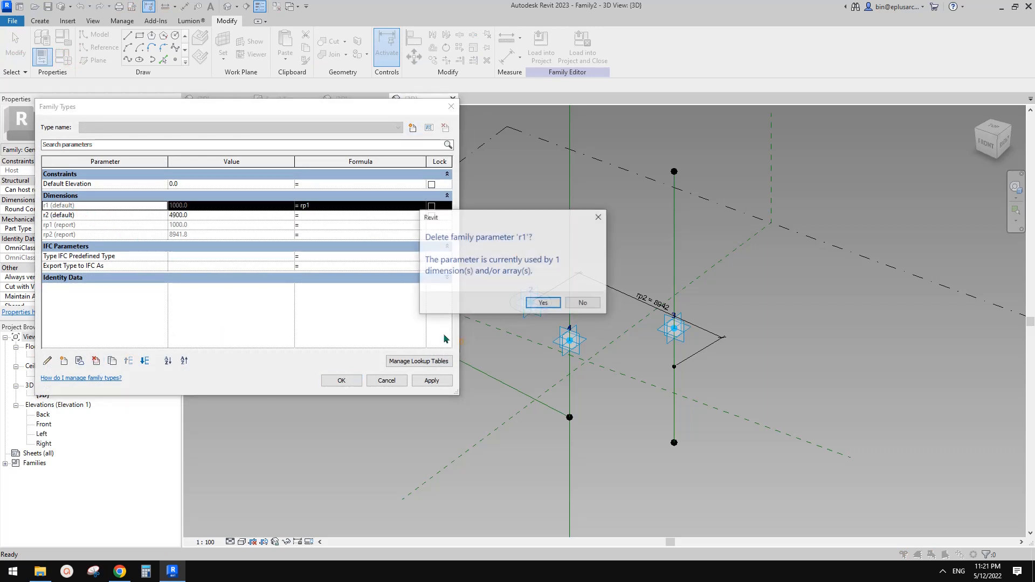
pyautogui.click(544, 303)
pyautogui.click(97, 361)
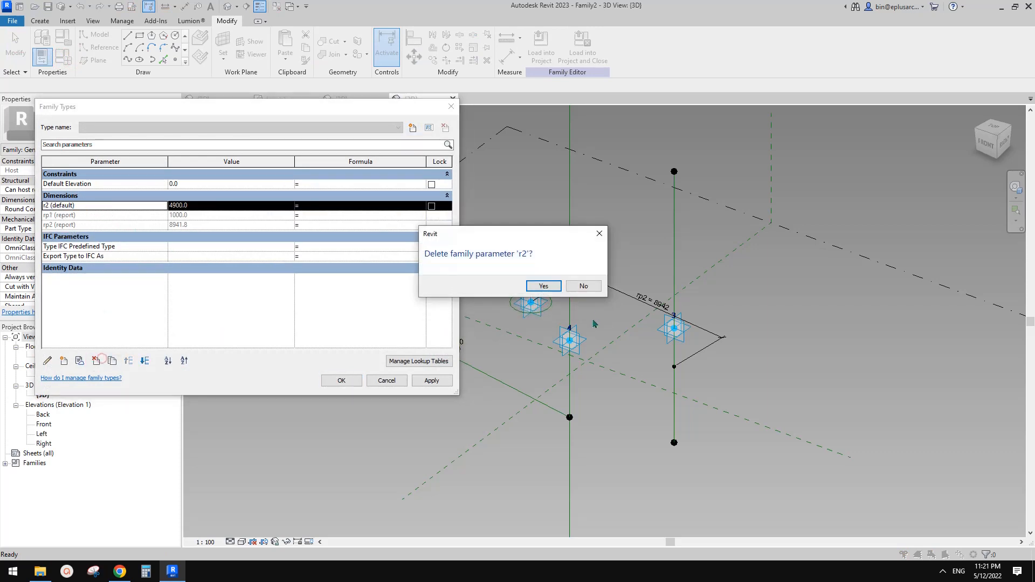
pyautogui.click(545, 287)
pyautogui.click(341, 380)
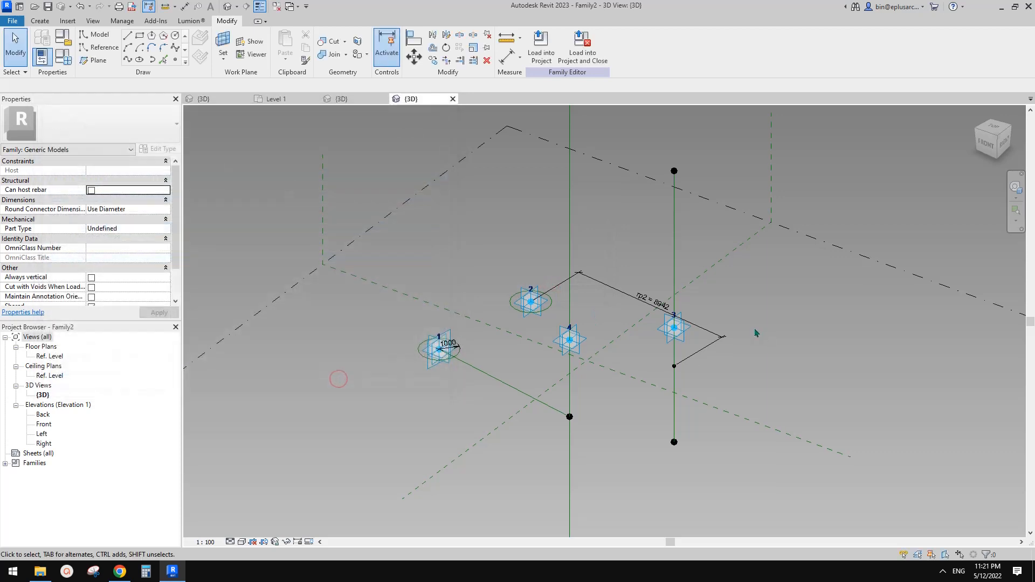
# Step: Connect adaptive point 2 to the intersection-hosted point below adaptive point 3 with a spline through points, set as a reference line
pyautogui.keyDown('shift'); pyautogui.moveTo(339, 377); pyautogui.dragTo(1000, 283, button='middle'); pyautogui.keyUp('shift')
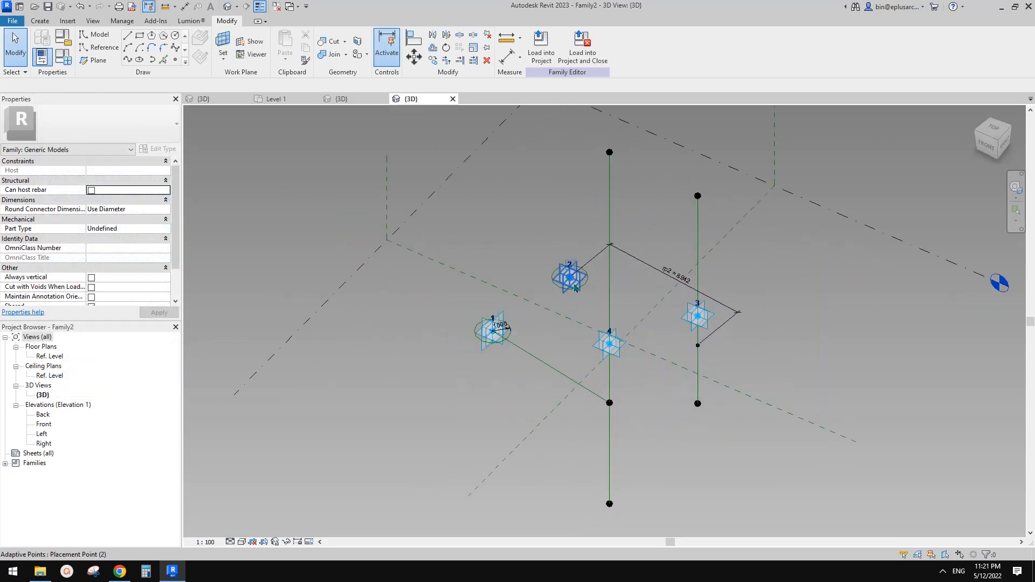
pyautogui.click(574, 288)
pyautogui.keyDown('ctrl'); pyautogui.click(679, 338); pyautogui.keyUp('ctrl')
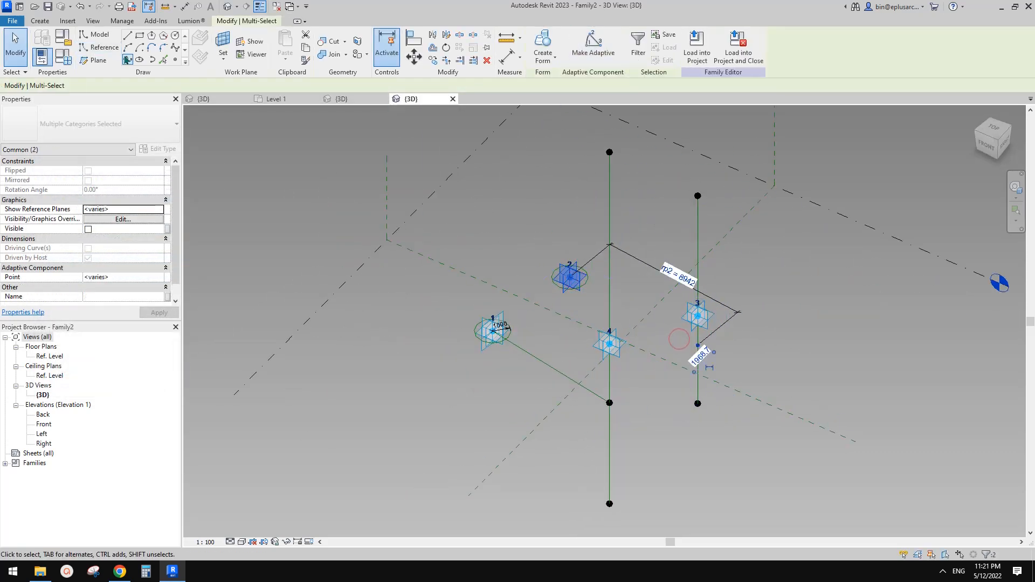
pyautogui.click(678, 335)
pyautogui.click(93, 248)
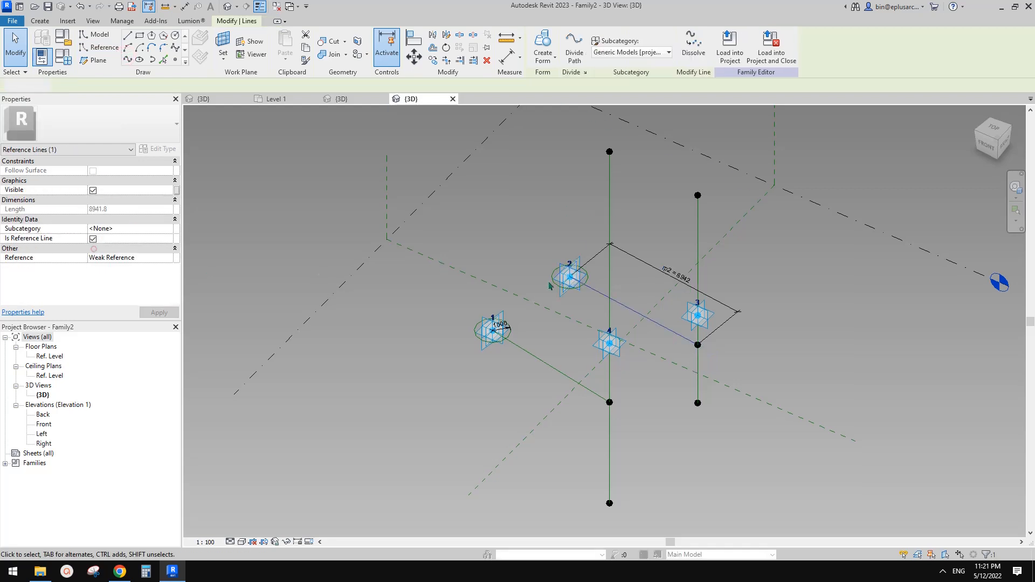
pyautogui.scroll(3, 590, 294)
pyautogui.press('Escape')
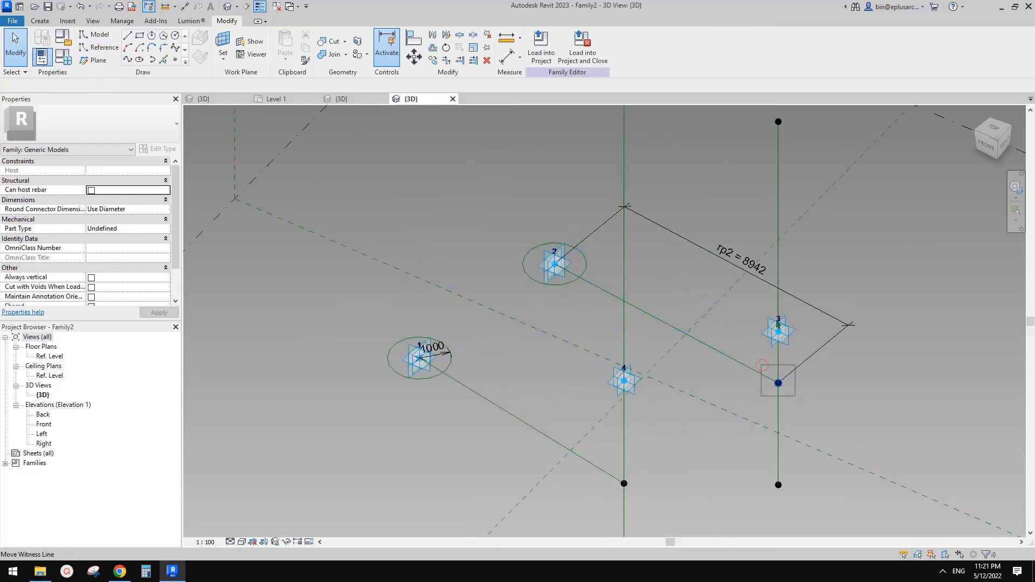
# Step: Connect the two intersection-hosted points on the vertical lines with a spline through points, set as a reference line
pyautogui.moveTo(761, 366); pyautogui.dragTo(795, 396)
pyautogui.moveTo(611, 455); pyautogui.dragTo(592, 380, button='middle')
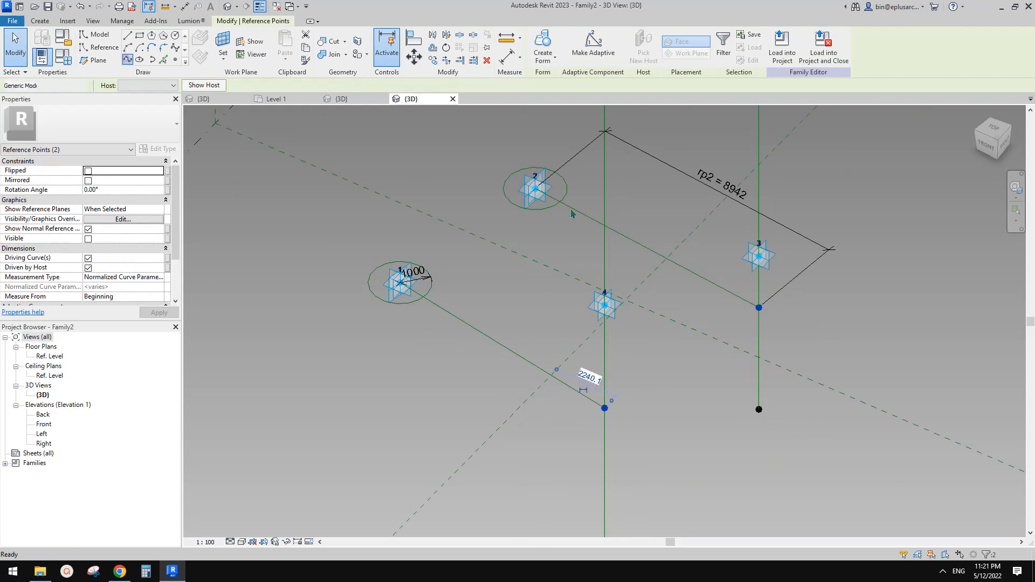
pyautogui.click(128, 60)
pyautogui.click(92, 248)
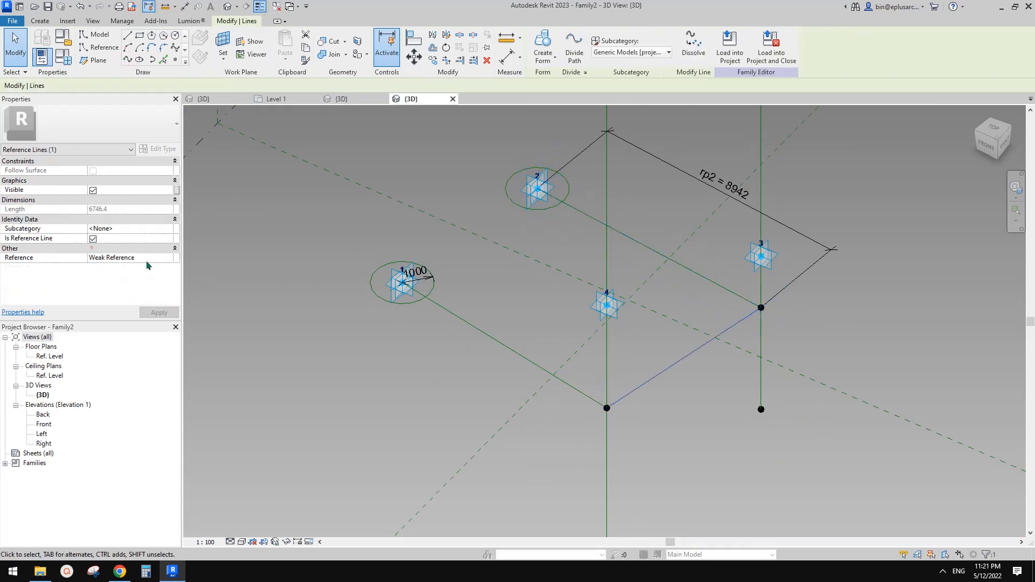
pyautogui.press('Escape')
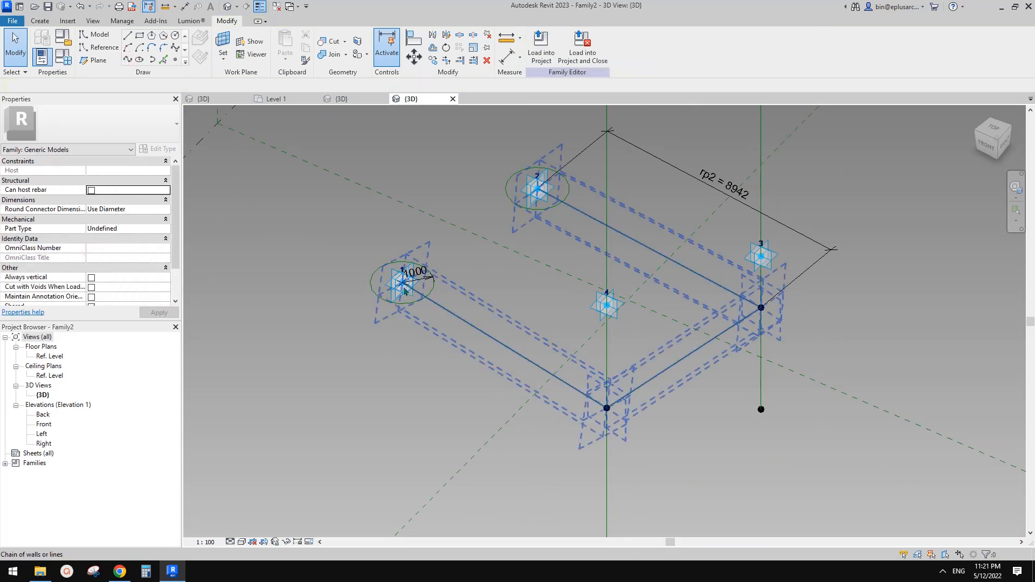
# Step: Connect adaptive points 1 and 2 with a spline through points, set as a reference line
pyautogui.click(409, 296)
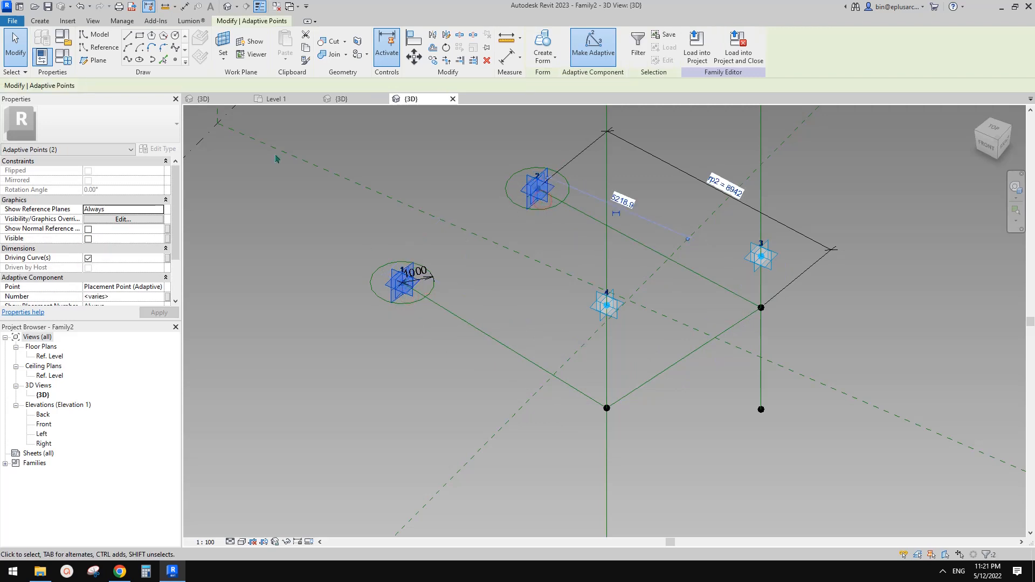
pyautogui.click(126, 59)
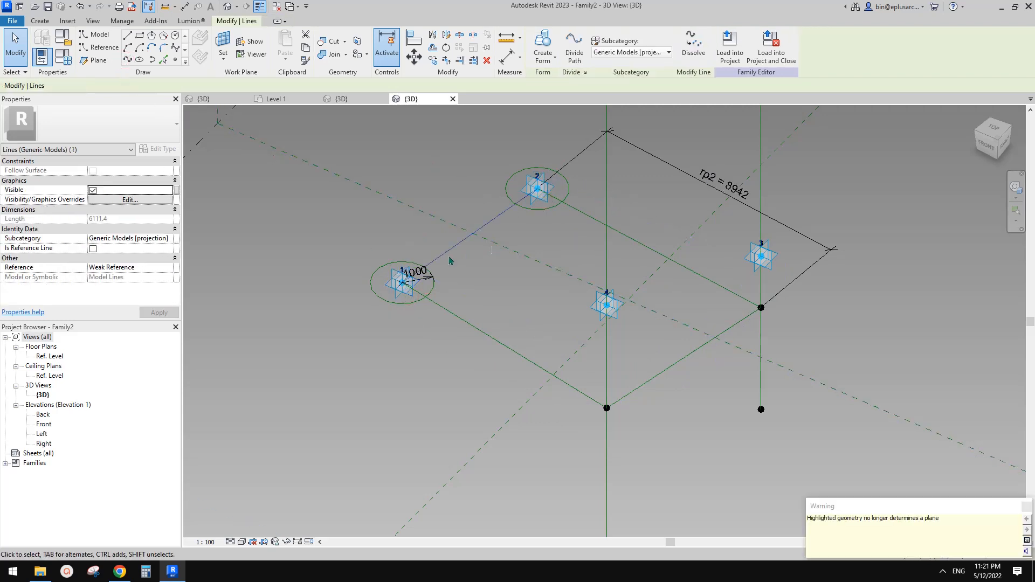
pyautogui.click(94, 248)
pyautogui.click(538, 236)
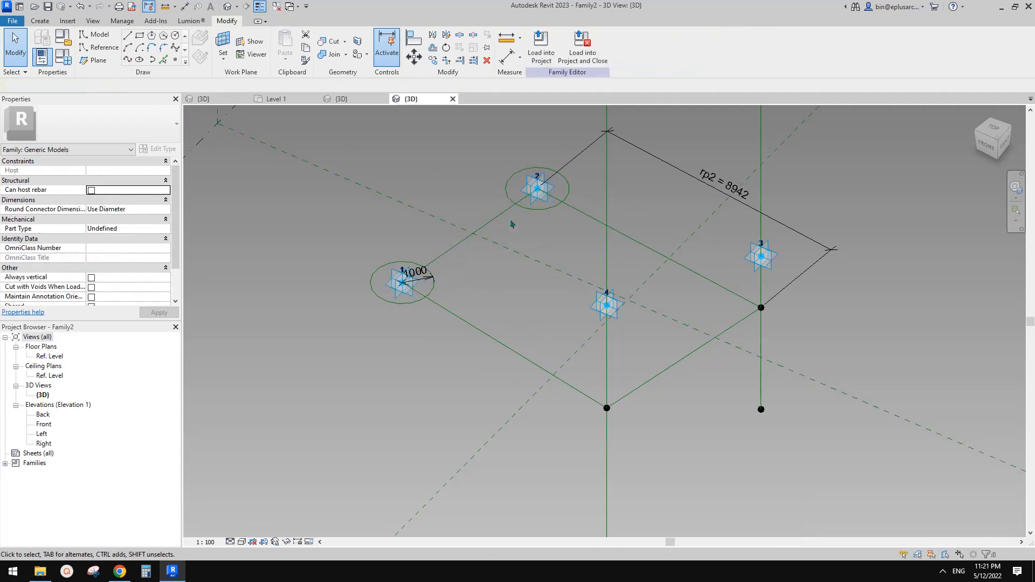
# Step: Create a solid form from the closed loop of four reference lines
pyautogui.press('Tab')
pyautogui.click(502, 216)
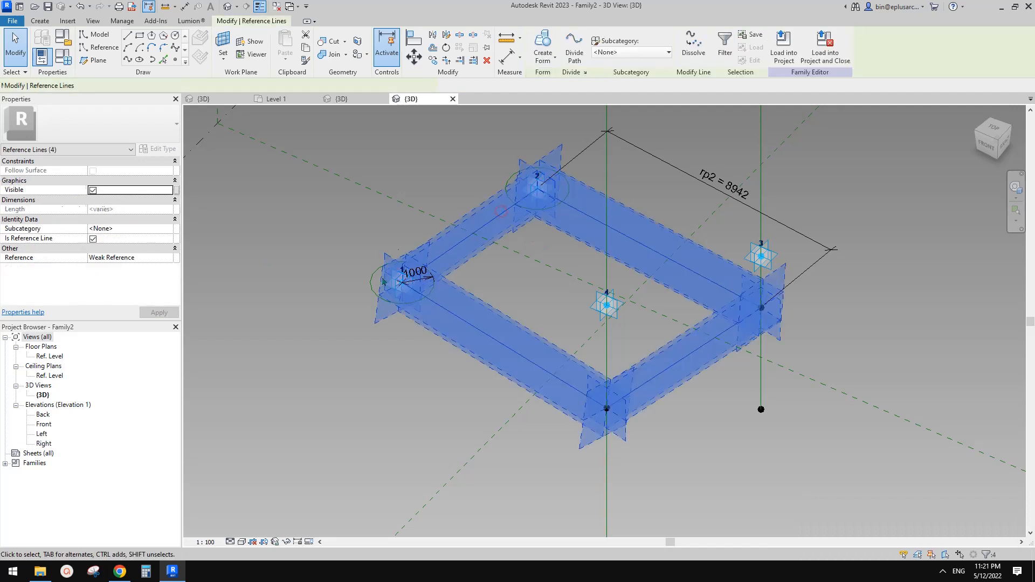
pyautogui.click(546, 44)
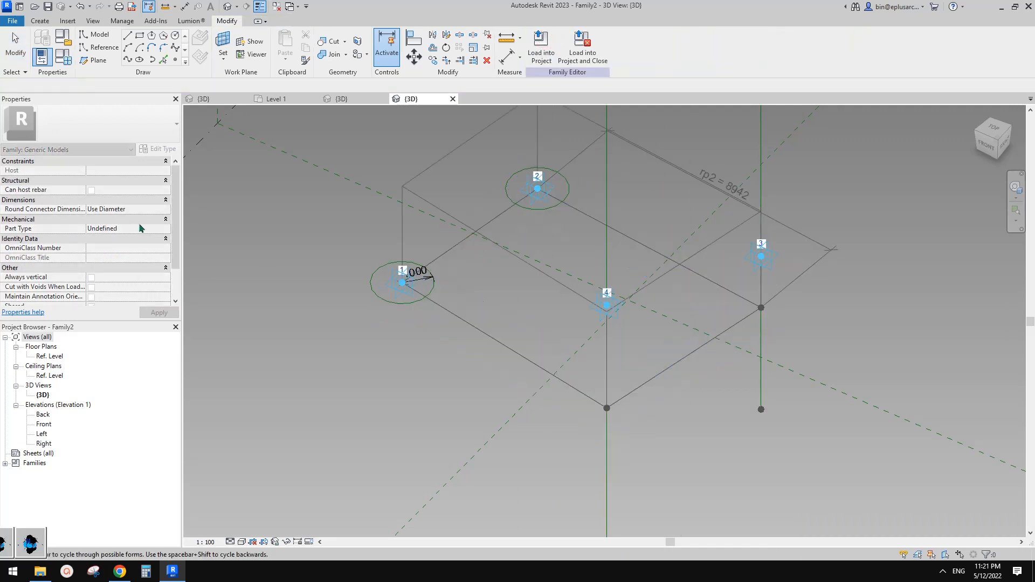
pyautogui.scroll(-2, 143, 264)
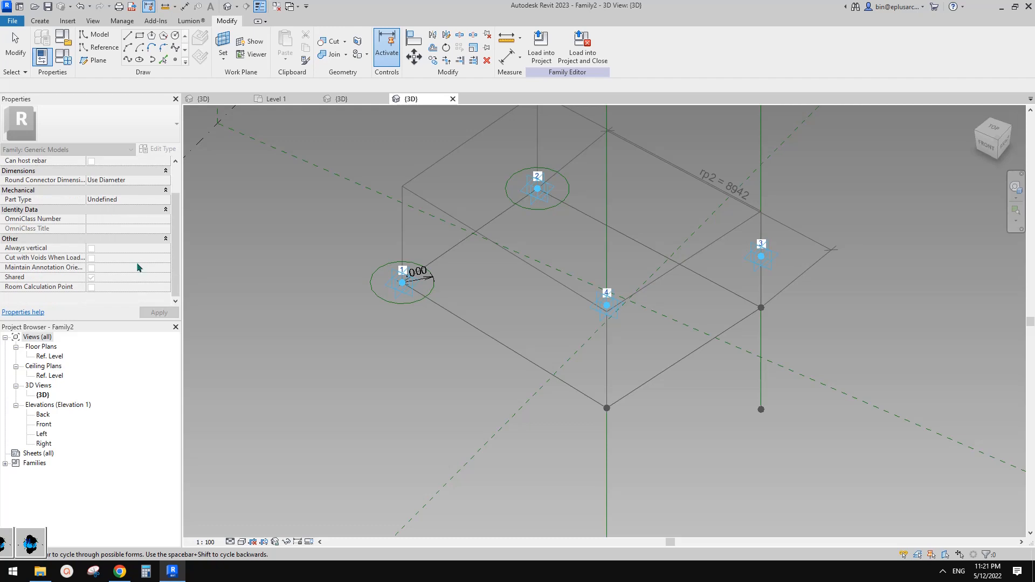
pyautogui.click(484, 218)
# Step: Set the form's positive and negative offsets to 50 mm each
pyautogui.moveTo(484, 219); pyautogui.dragTo(486, 280, button='middle')
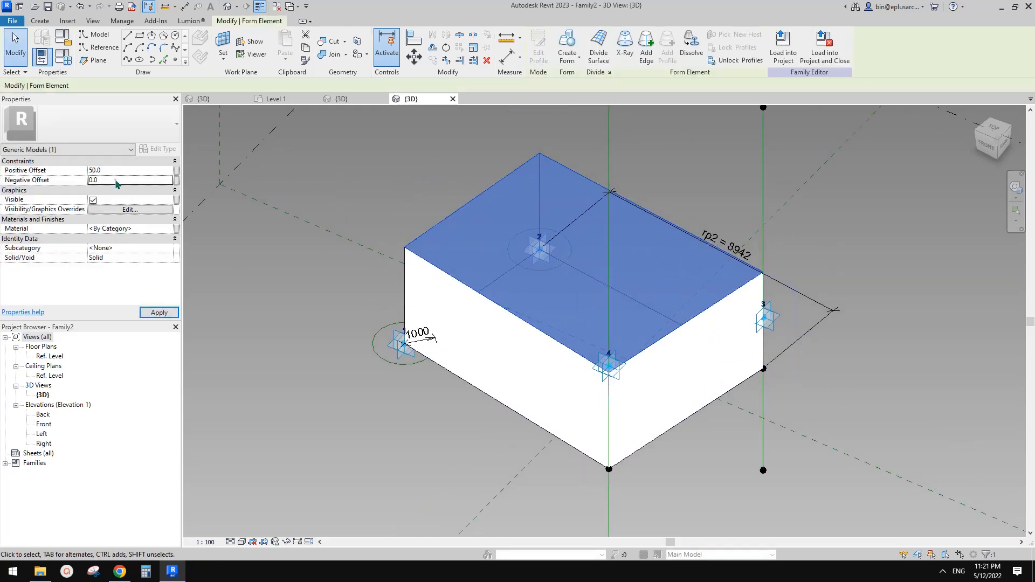
pyautogui.press('Return')
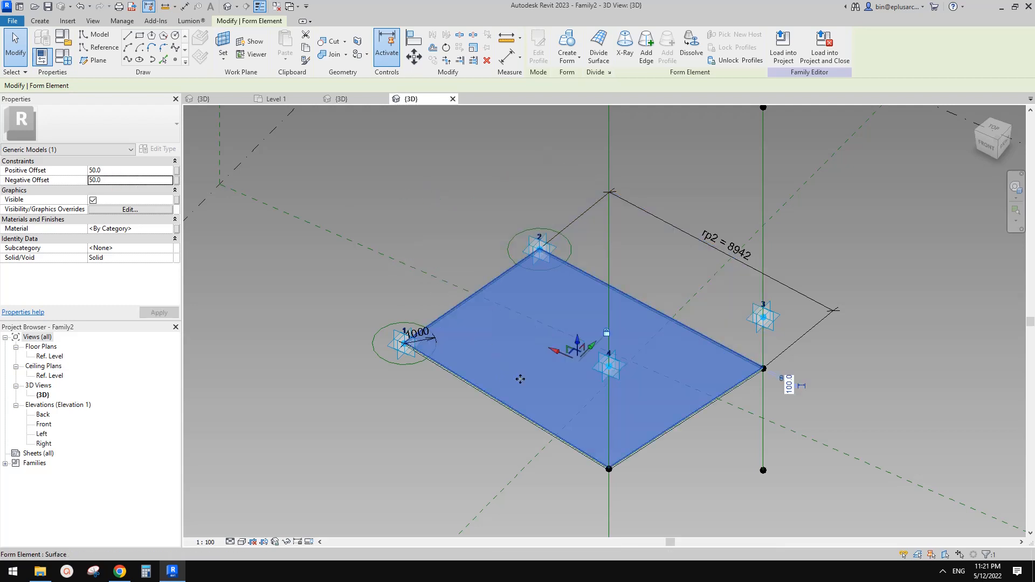
pyautogui.press('Escape')
pyautogui.keyDown('shift'); pyautogui.moveTo(588, 403); pyautogui.dragTo(606, 362, button='middle'); pyautogui.keyUp('shift')
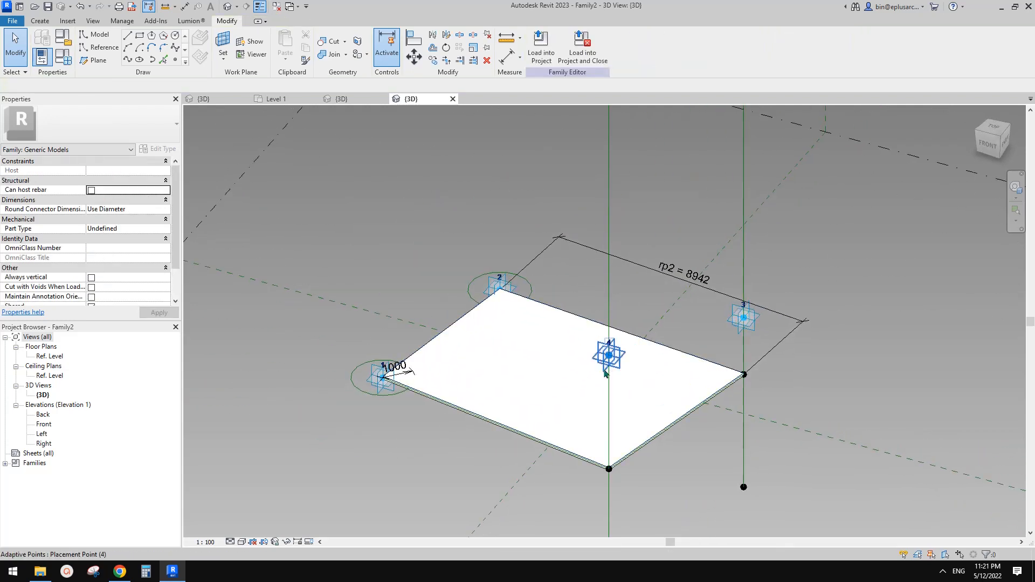
pyautogui.moveTo(607, 425); pyautogui.dragTo(542, 352, button='middle')
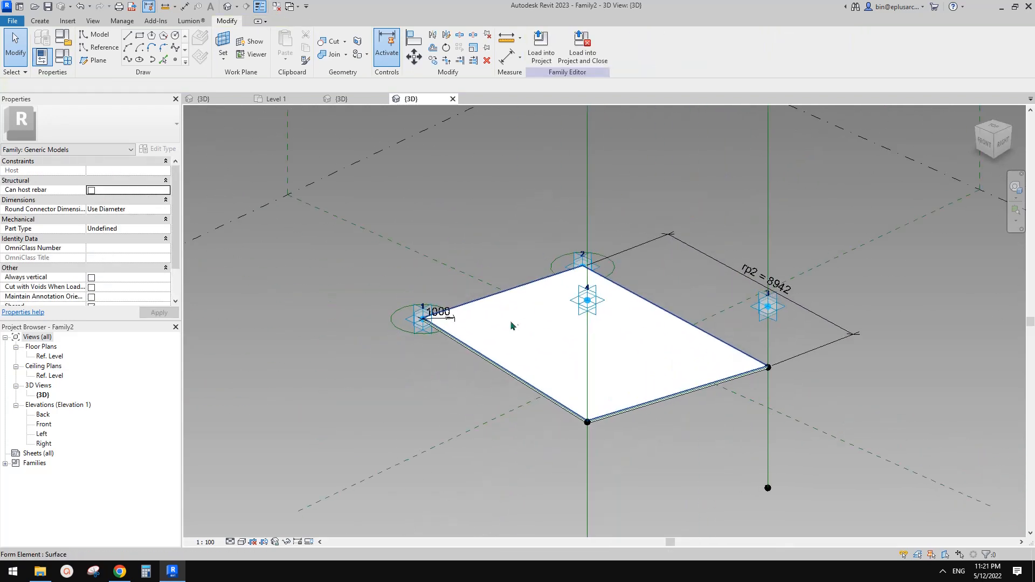
# Step: Set the slab form's positive and negative offsets to 100 mm each
pyautogui.click(345, 100)
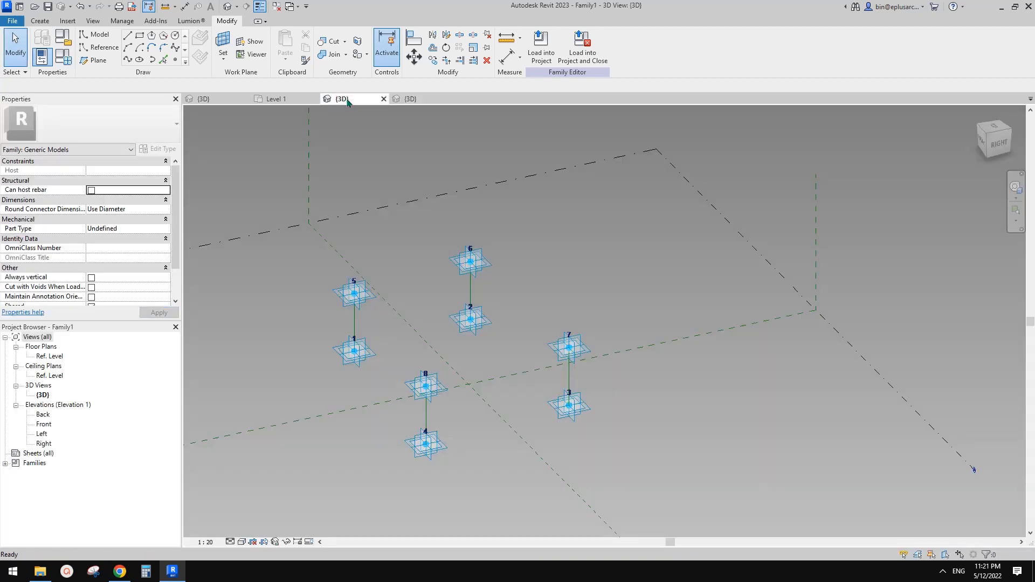
pyautogui.click(411, 99)
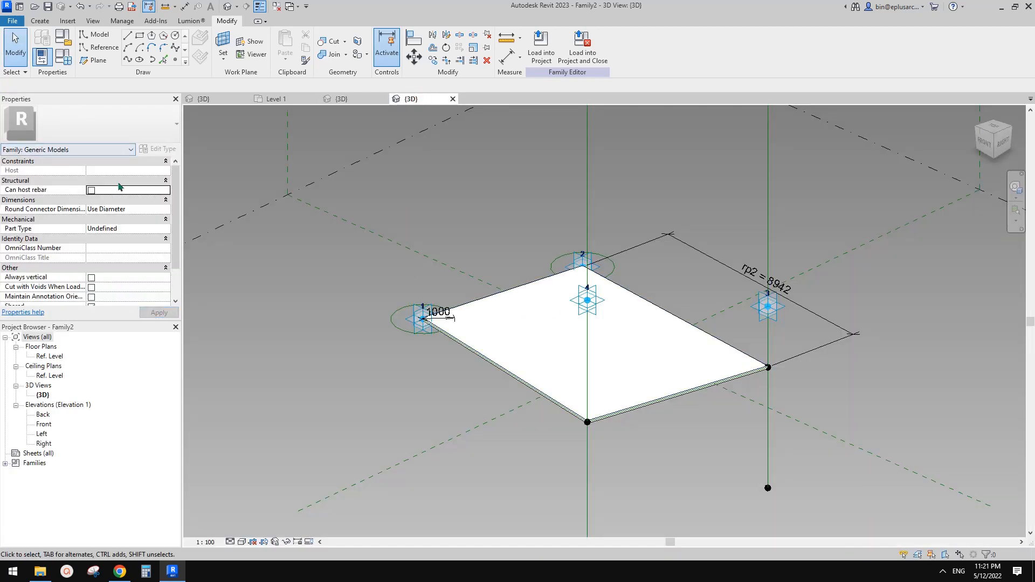
pyautogui.click(516, 328)
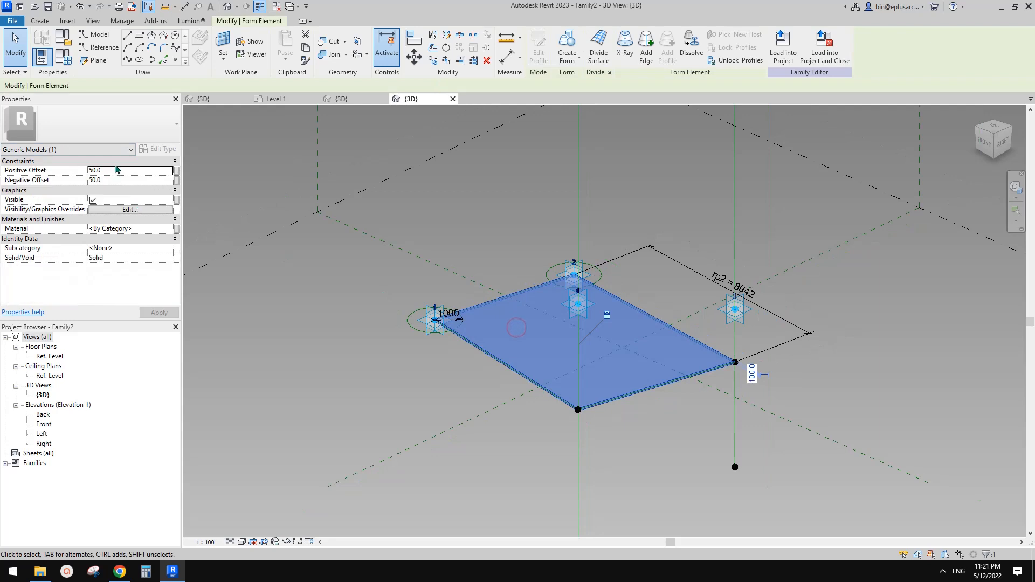
pyautogui.click(118, 170)
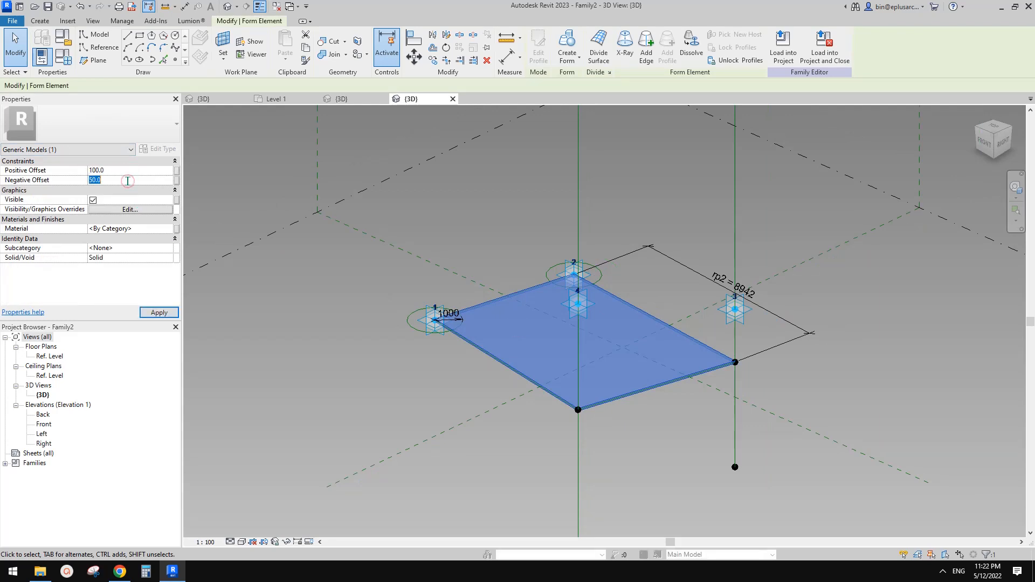
pyautogui.moveTo(429, 210); pyautogui.dragTo(432, 211, button='middle')
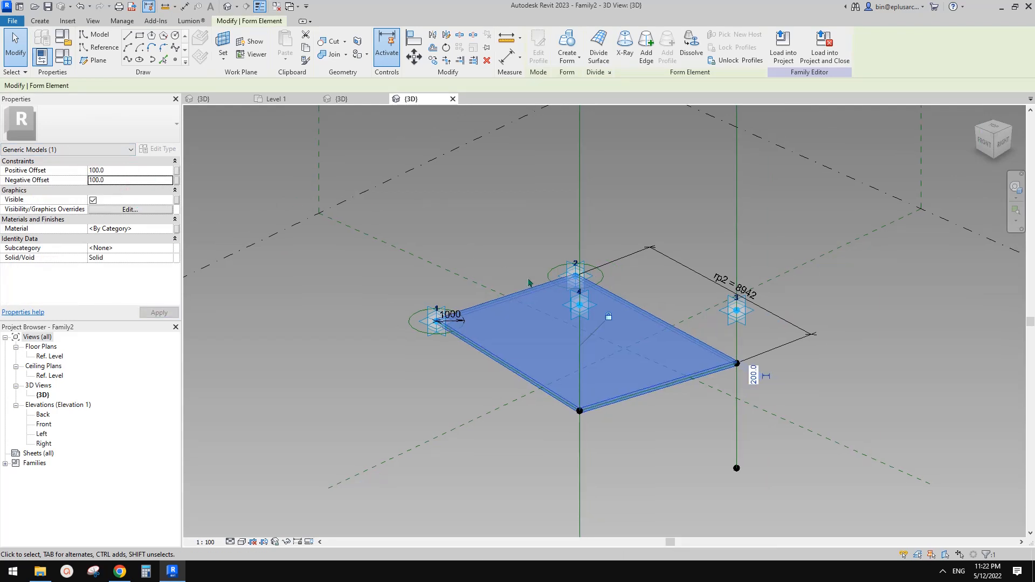
pyautogui.moveTo(532, 288); pyautogui.dragTo(565, 312, button='middle')
pyautogui.press('Escape')
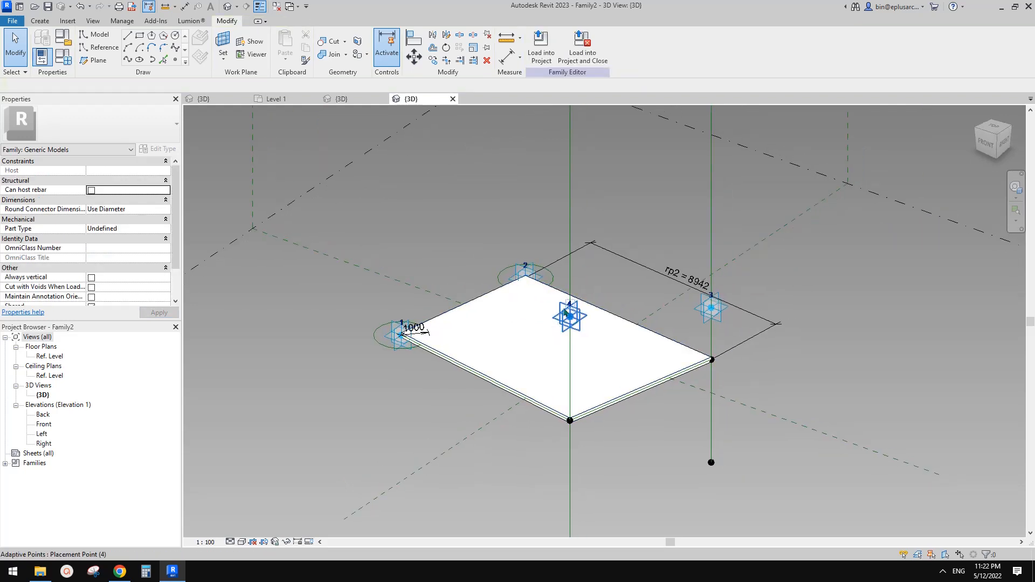
# Step: Examine the slab form and its adaptive points from several angles
pyautogui.moveTo(608, 285); pyautogui.dragTo(688, 316, button='middle')
pyautogui.scroll(1, 602, 321)
pyautogui.scroll(1, 658, 323)
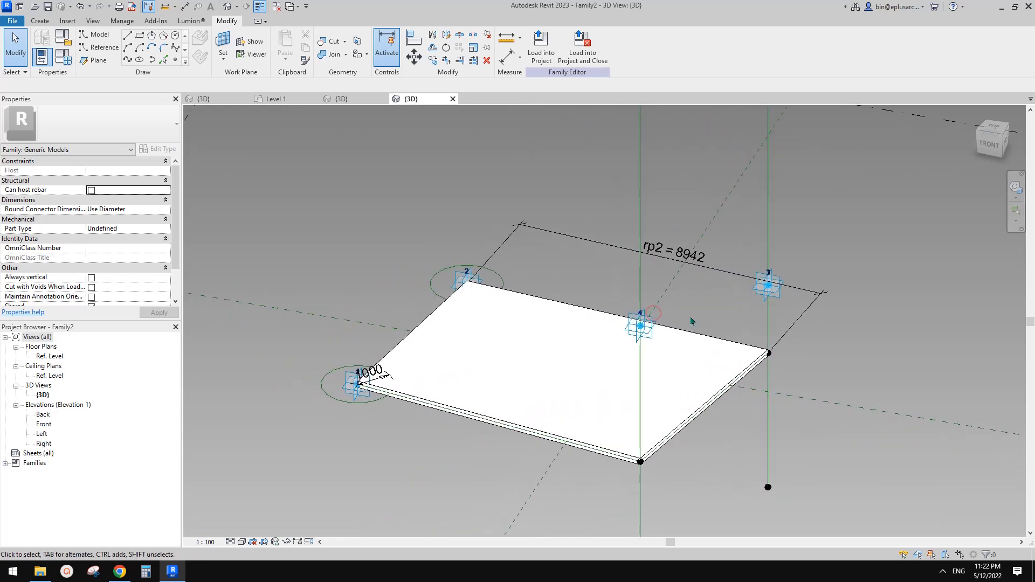
pyautogui.moveTo(813, 325); pyautogui.dragTo(712, 339, button='middle')
pyautogui.click(777, 335)
pyautogui.keyDown('shift'); pyautogui.moveTo(609, 320); pyautogui.dragTo(628, 369, button='middle'); pyautogui.keyUp('shift')
pyautogui.moveTo(552, 280); pyautogui.dragTo(554, 289, button='middle')
pyautogui.click(566, 139)
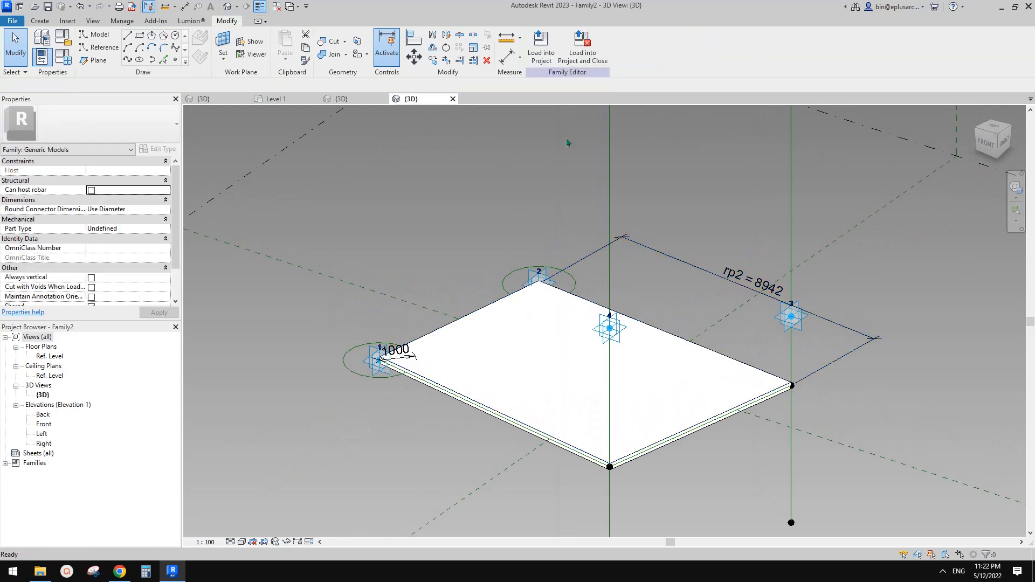
# Step: Load the slab family into Family1 and leave component placement without placing an instance
pyautogui.click(542, 52)
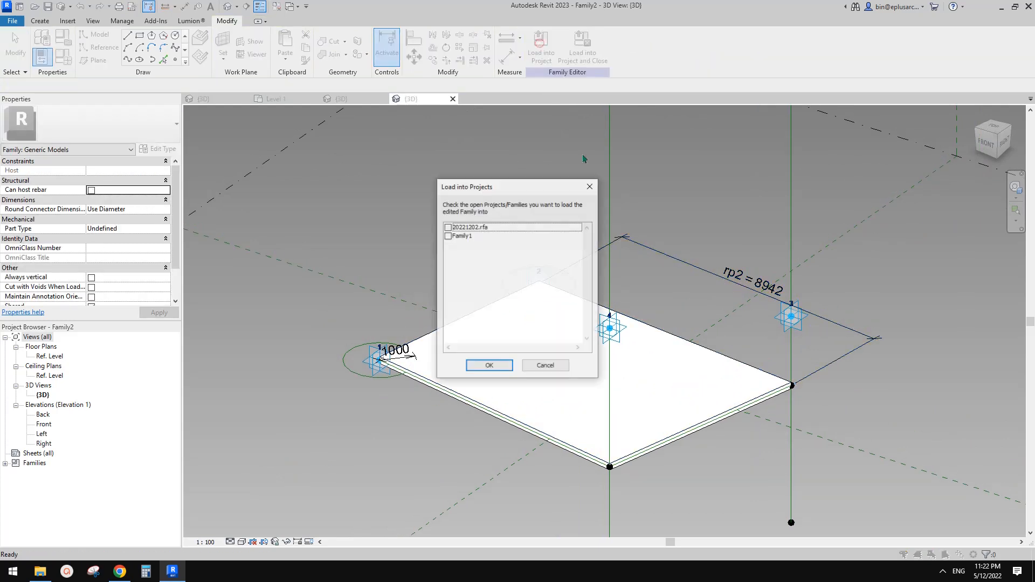
pyautogui.click(489, 366)
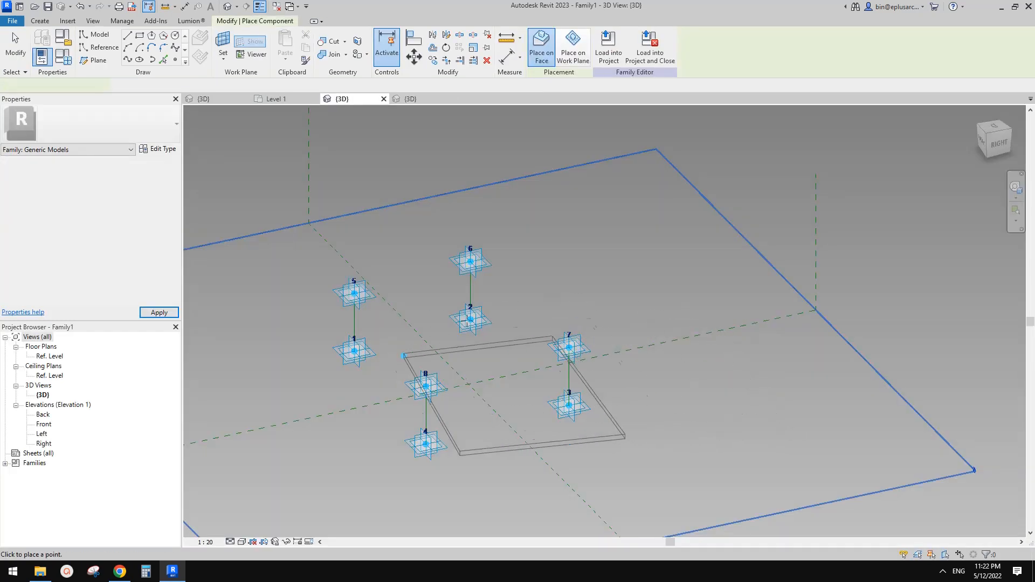
pyautogui.moveTo(601, 317)
pyautogui.mouseDown(button='middle')
pyautogui.moveTo(745, 294)
pyautogui.moveTo(594, 219)
pyautogui.moveTo(619, 232)
pyautogui.moveTo(617, 324)
pyautogui.mouseUp(button='middle')
pyautogui.press('Escape')
# Step: In the front view, move adaptive points 1, 2, 5 and 6 with their connecting lines up by about 1700 mm
pyautogui.keyDown('shift'); pyautogui.moveTo(698, 334); pyautogui.dragTo(624, 339, button='middle'); pyautogui.keyUp('shift')
pyautogui.click(995, 148)
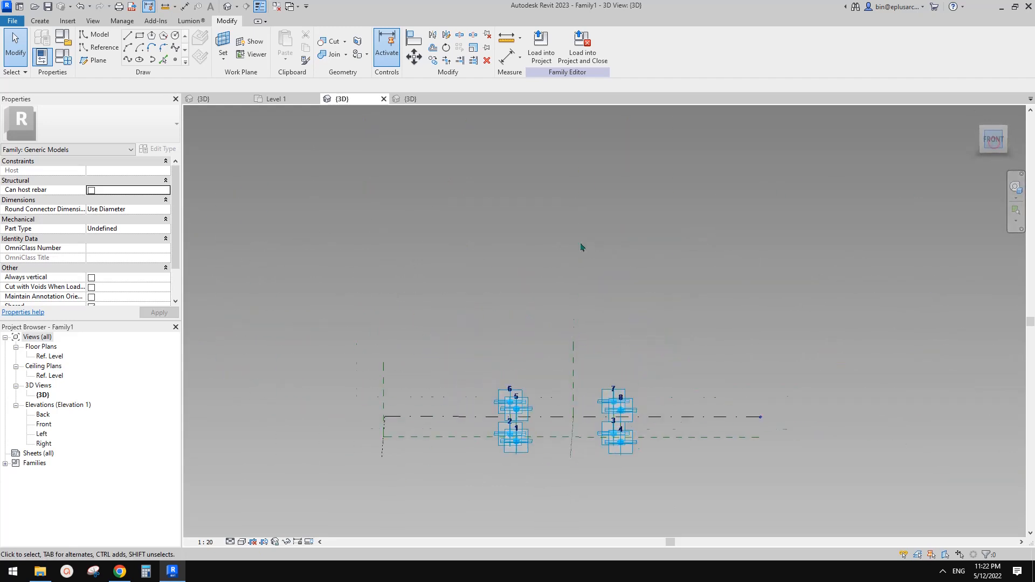
pyautogui.moveTo(641, 421); pyautogui.dragTo(639, 415)
pyautogui.moveTo(633, 383); pyautogui.dragTo(631, 389, button='middle')
pyautogui.press('m')
pyautogui.press('v')
pyautogui.click(621, 341)
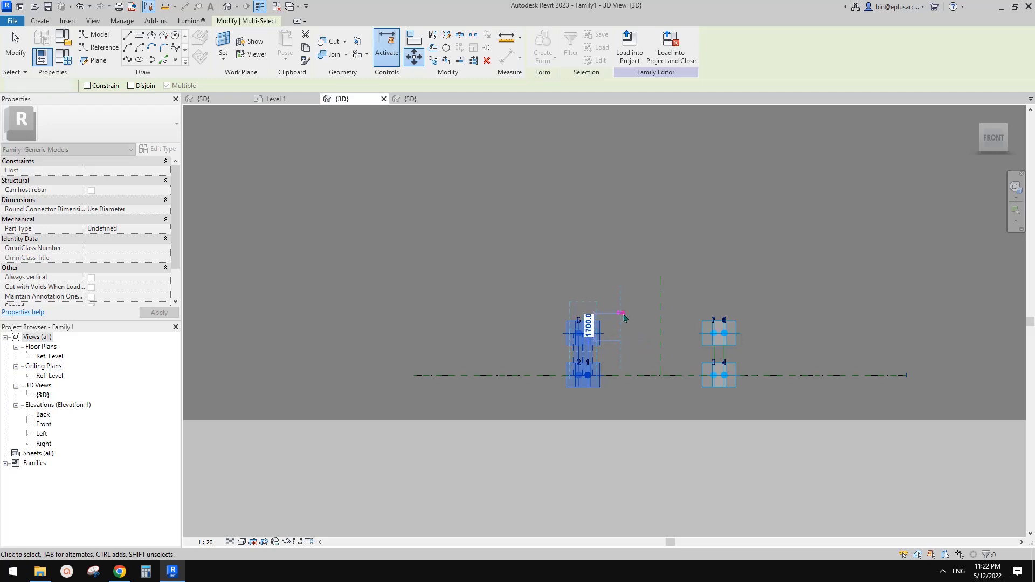
pyautogui.click(623, 314)
pyautogui.click(648, 318)
# Step: Divide the four vertical reference lines between the lower and upper adaptive points into divided paths
pyautogui.keyDown('shift'); pyautogui.moveTo(659, 353); pyautogui.dragTo(512, 418, button='middle'); pyautogui.keyUp('shift')
pyautogui.scroll(1, 674, 310)
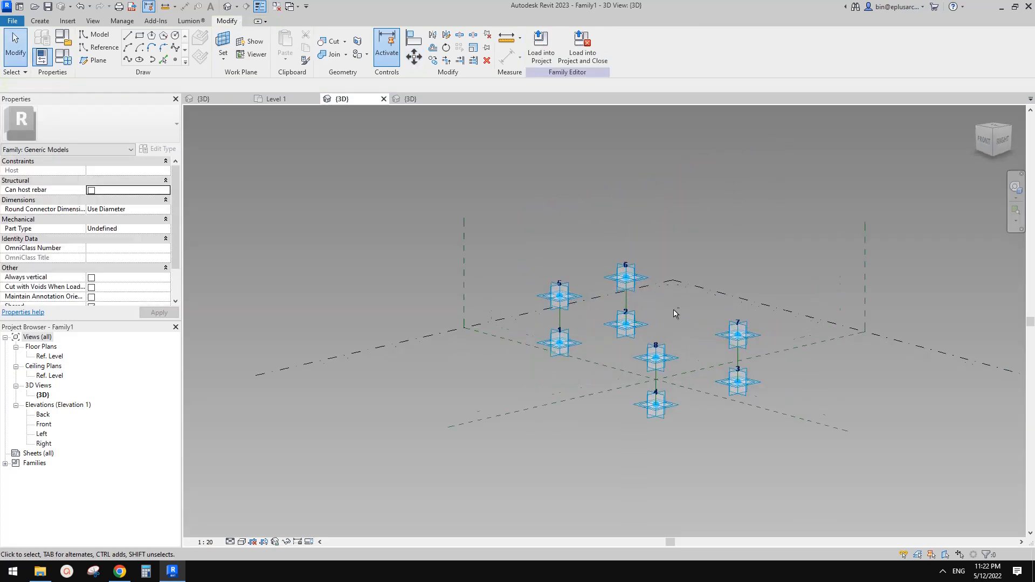
pyautogui.keyDown('shift'); pyautogui.moveTo(674, 313); pyautogui.dragTo(553, 337, button='middle'); pyautogui.keyUp('shift')
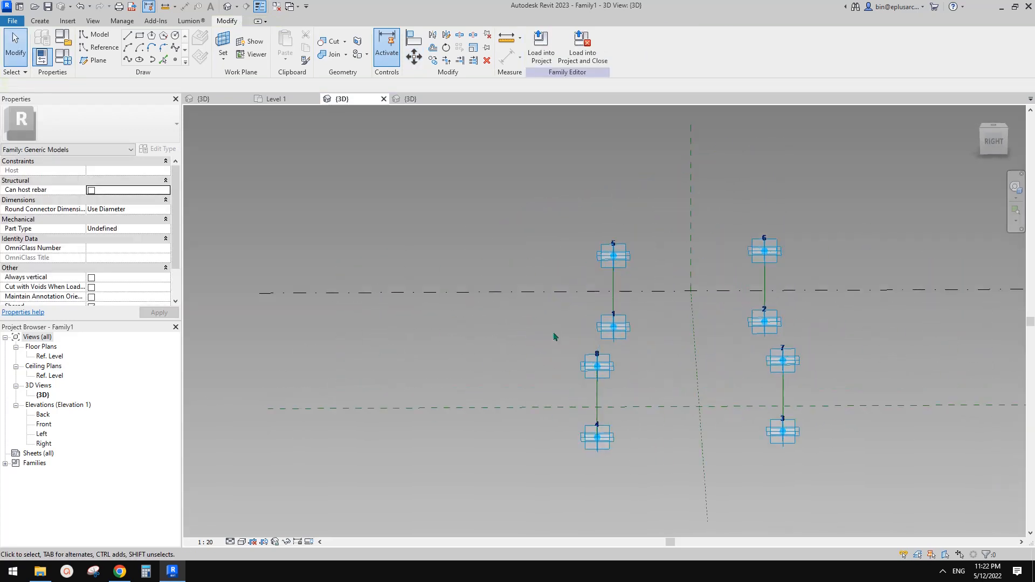
pyautogui.click(614, 282)
pyautogui.keyDown('shift'); pyautogui.moveTo(614, 283); pyautogui.dragTo(731, 268, button='middle'); pyautogui.keyUp('shift')
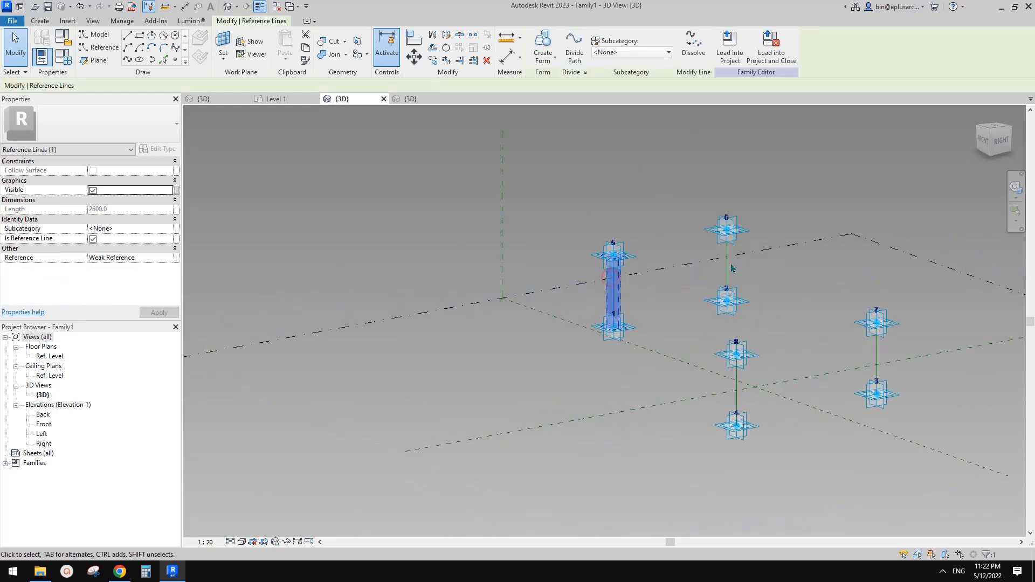
pyautogui.keyDown('ctrl'); pyautogui.click(743, 389); pyautogui.keyUp('ctrl')
pyautogui.keyDown('ctrl'); pyautogui.click(876, 351); pyautogui.keyUp('ctrl')
pyautogui.moveTo(876, 351); pyautogui.dragTo(824, 362, button='middle')
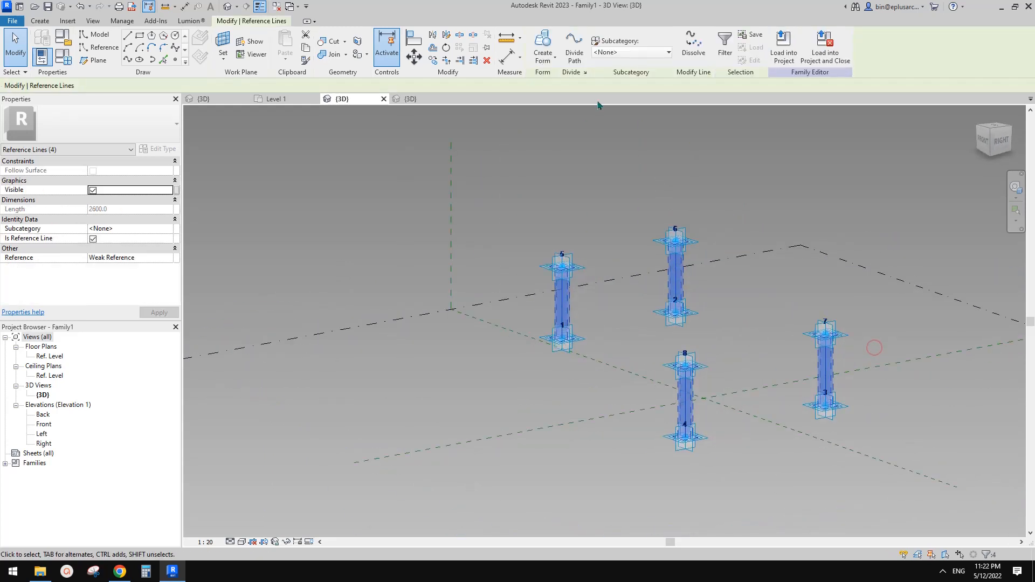
pyautogui.click(574, 49)
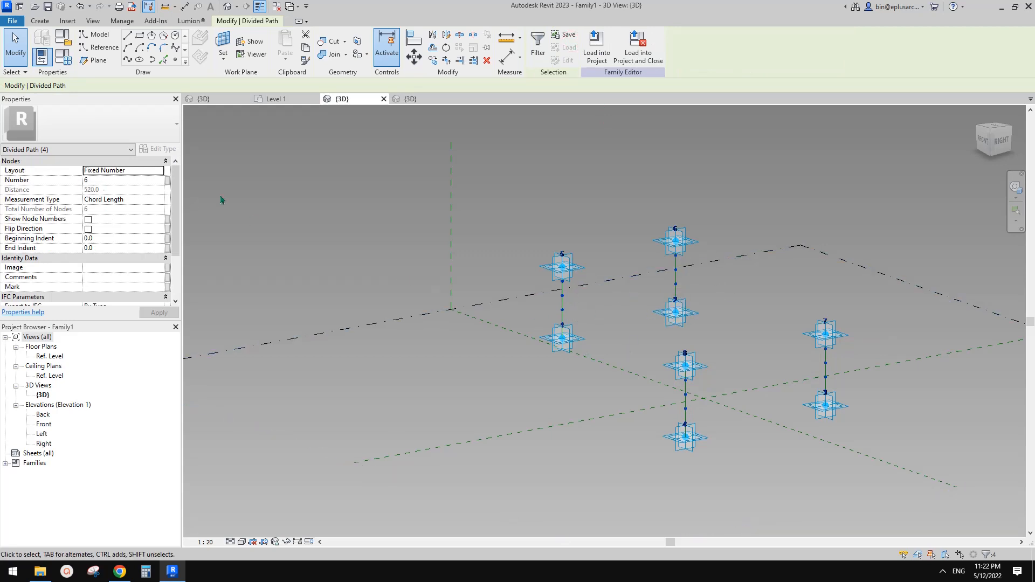
pyautogui.scroll(3, 559, 270)
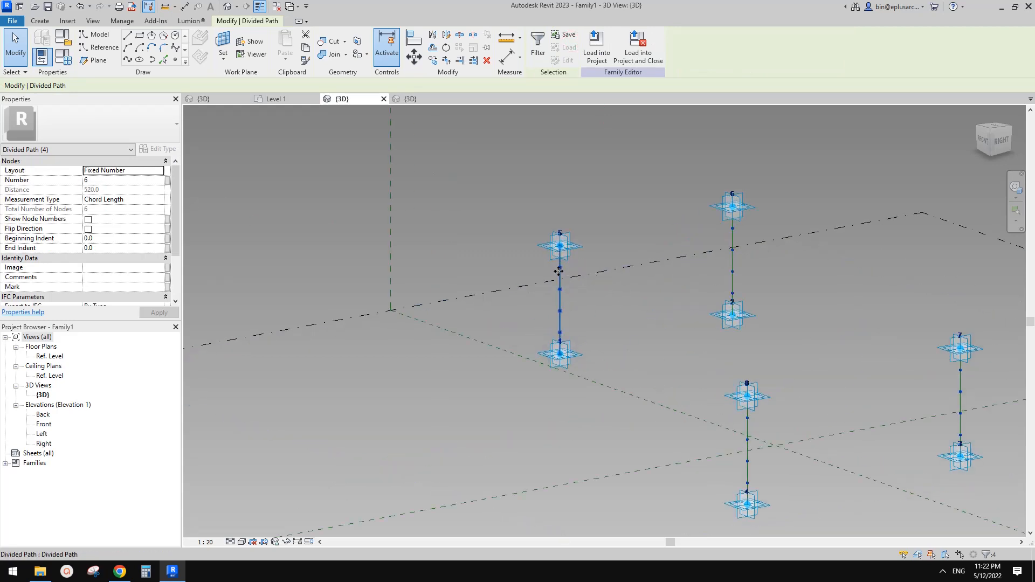
pyautogui.keyDown('shift'); pyautogui.moveTo(567, 325); pyautogui.dragTo(508, 307, button='middle'); pyautogui.keyUp('shift')
pyautogui.press('Escape')
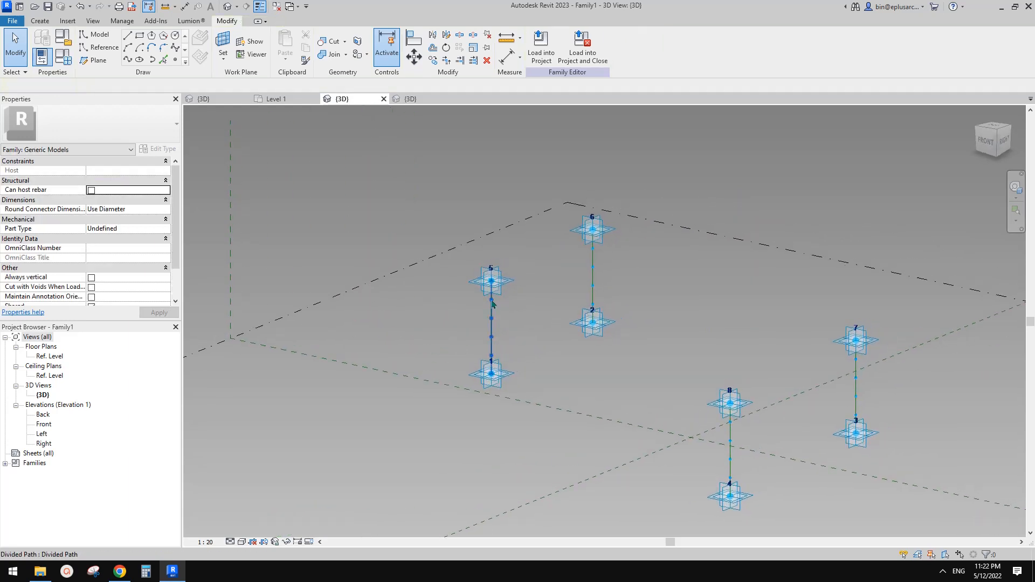
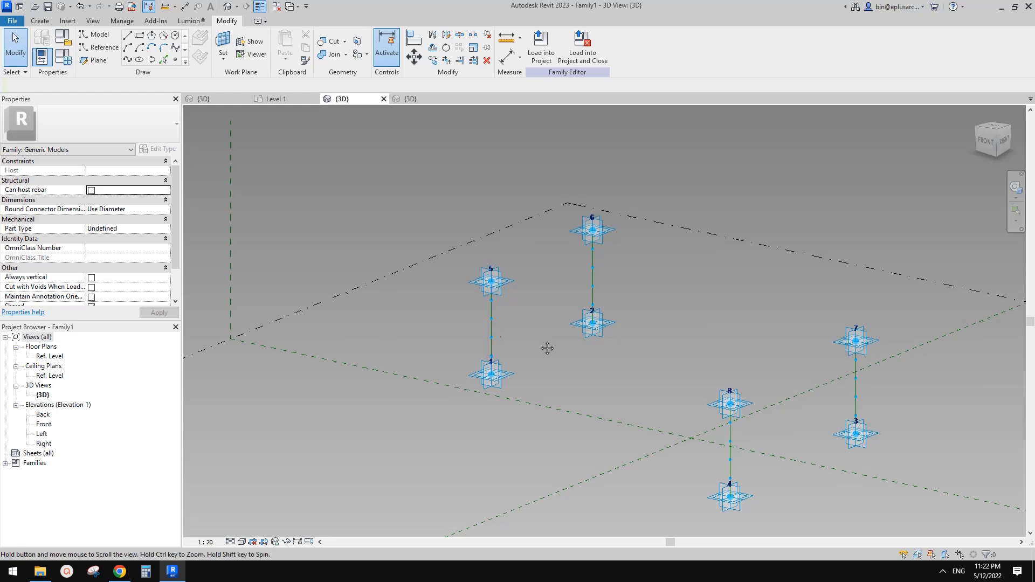
# Step: Place a Family2 component on the divided-path nodes directly below adaptive points 5, 6, 7 and 8
pyautogui.click(38, 22)
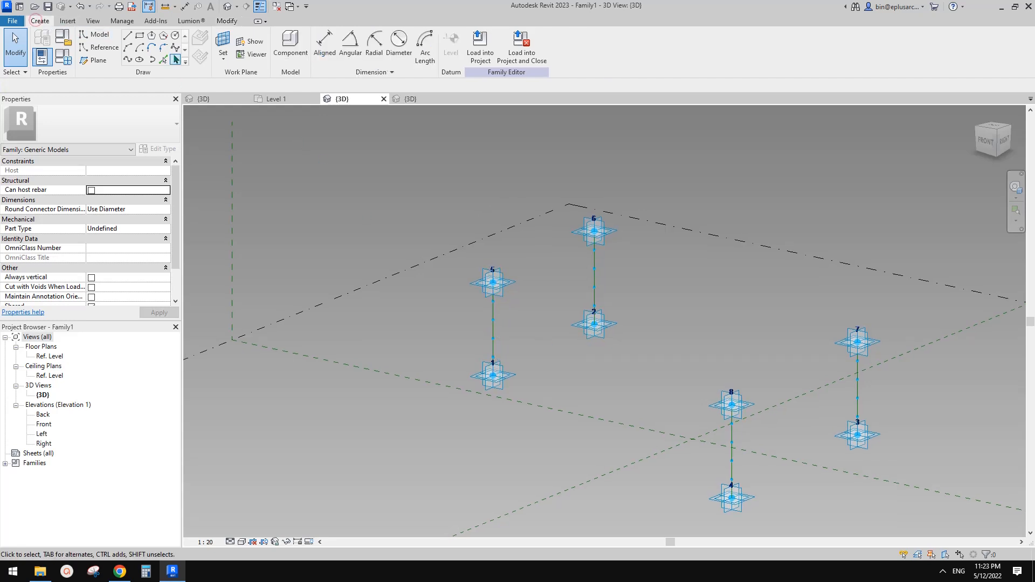
pyautogui.click(288, 49)
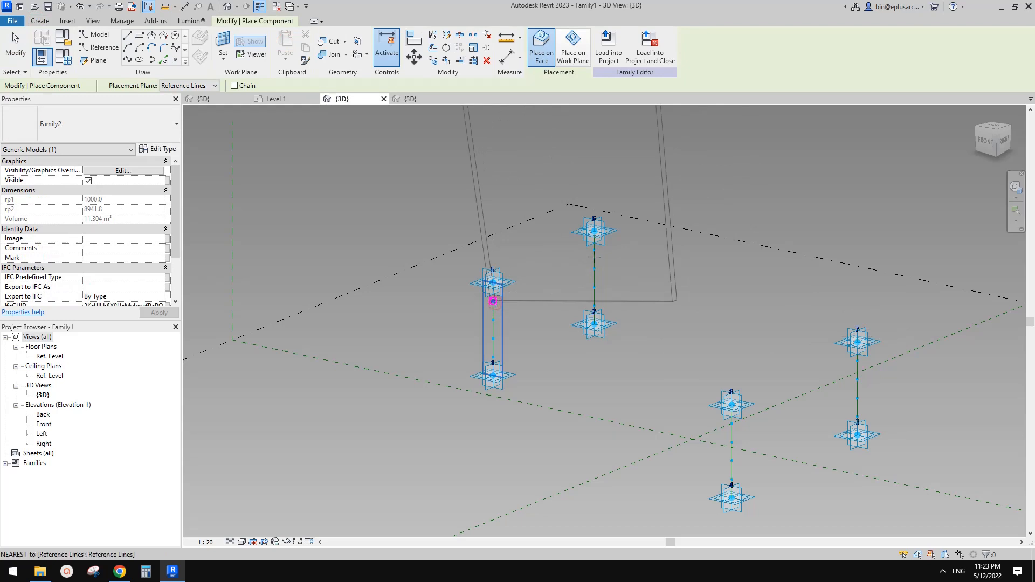
pyautogui.click(492, 301)
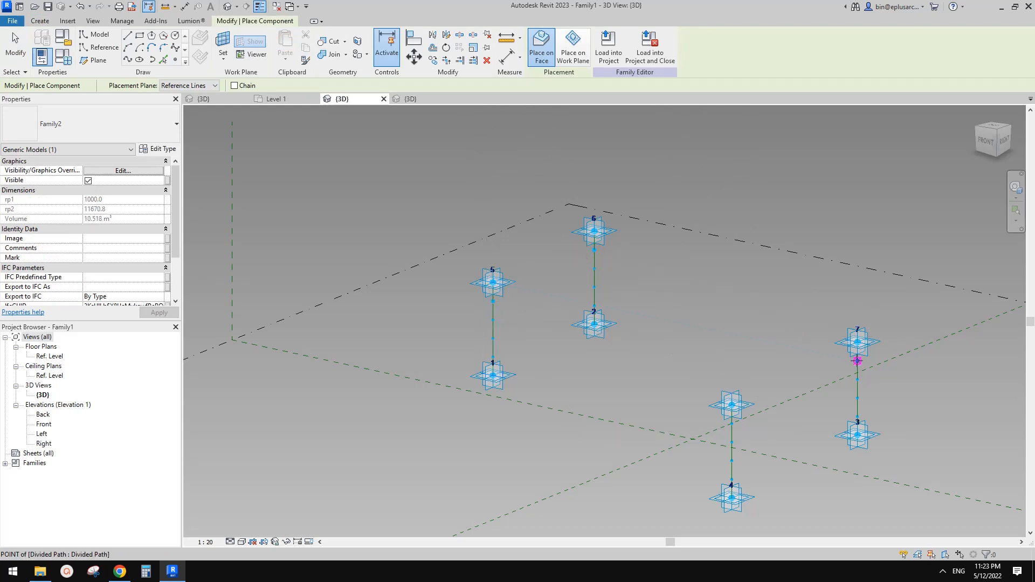
pyautogui.click(858, 361)
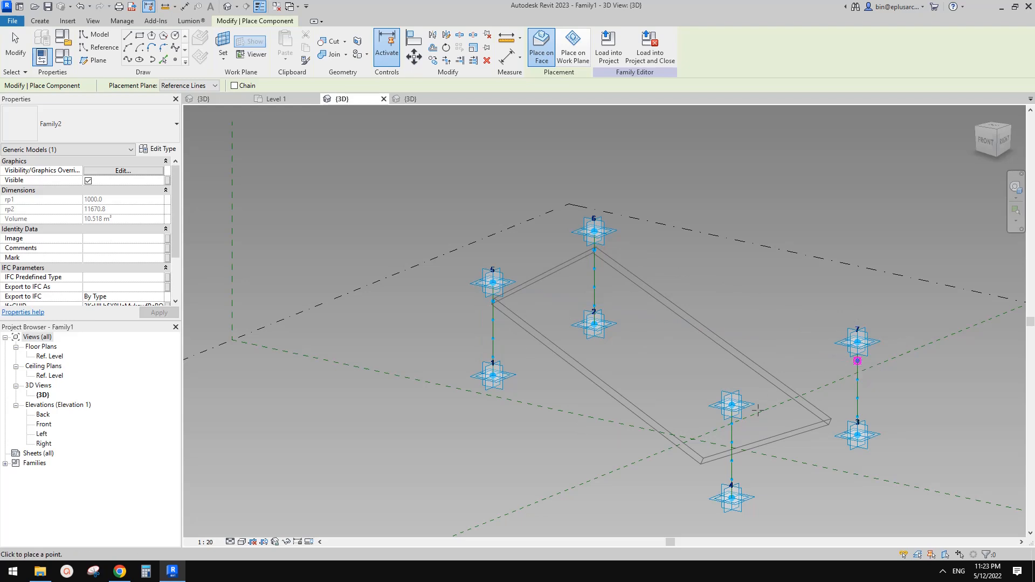
pyautogui.click(797, 411)
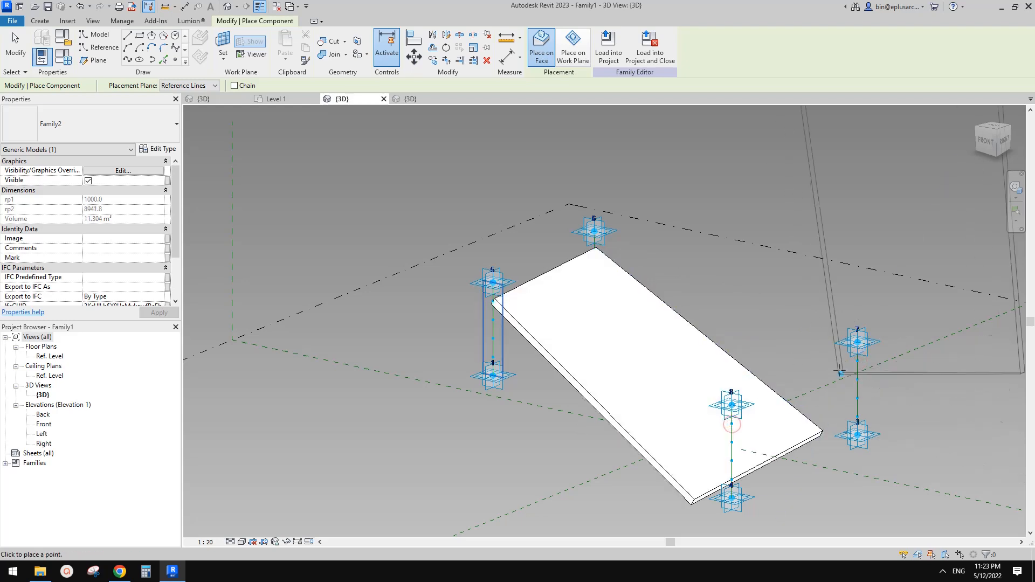
# Step: Open the placed Family2 slab for editing and turn on its Always vertical option
pyautogui.press('Escape')
pyautogui.keyDown('shift'); pyautogui.moveTo(832, 421); pyautogui.dragTo(783, 423, button='middle'); pyautogui.keyUp('shift')
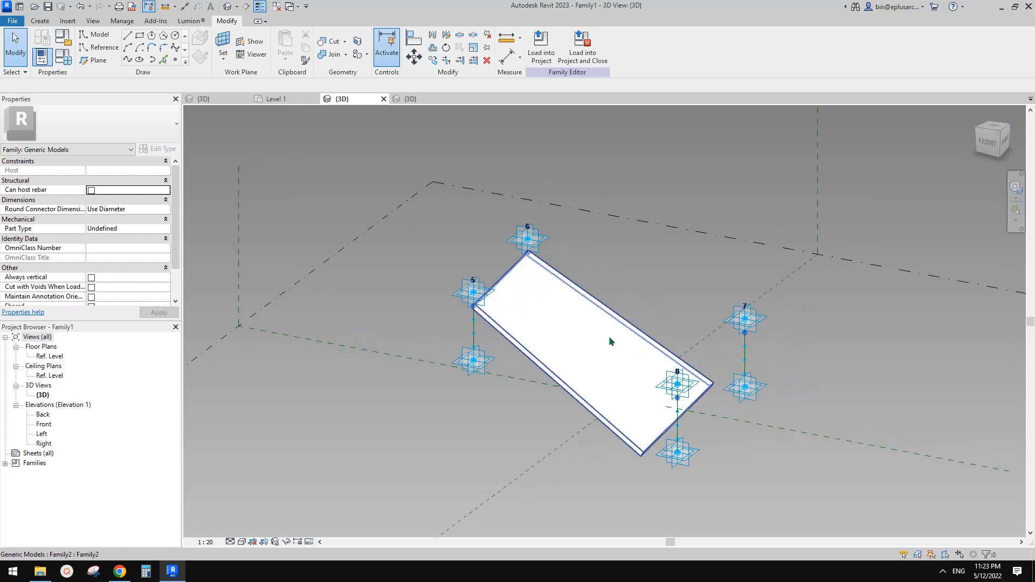
pyautogui.click(609, 336)
pyautogui.moveTo(705, 349); pyautogui.dragTo(697, 355, button='middle')
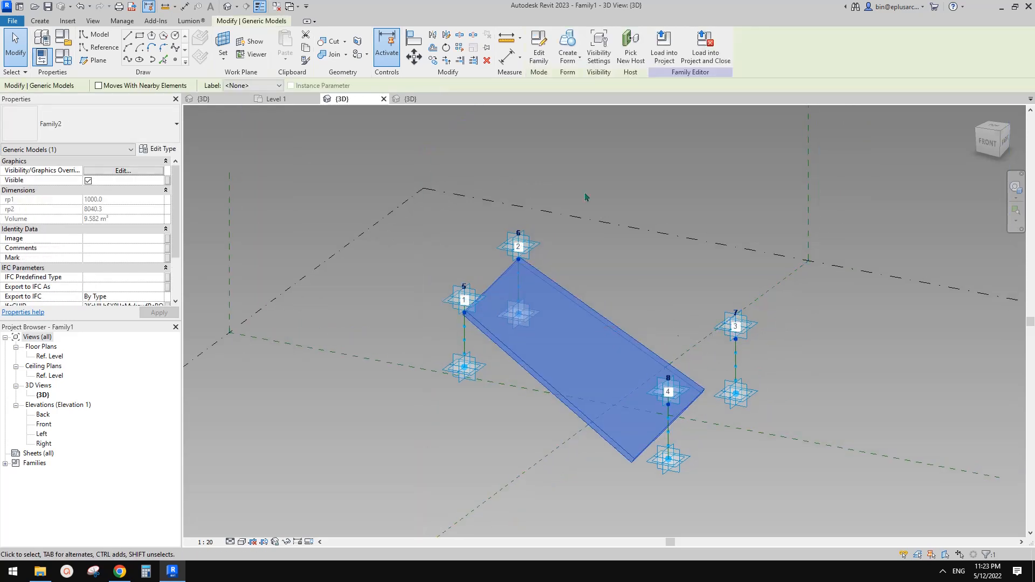
pyautogui.click(548, 64)
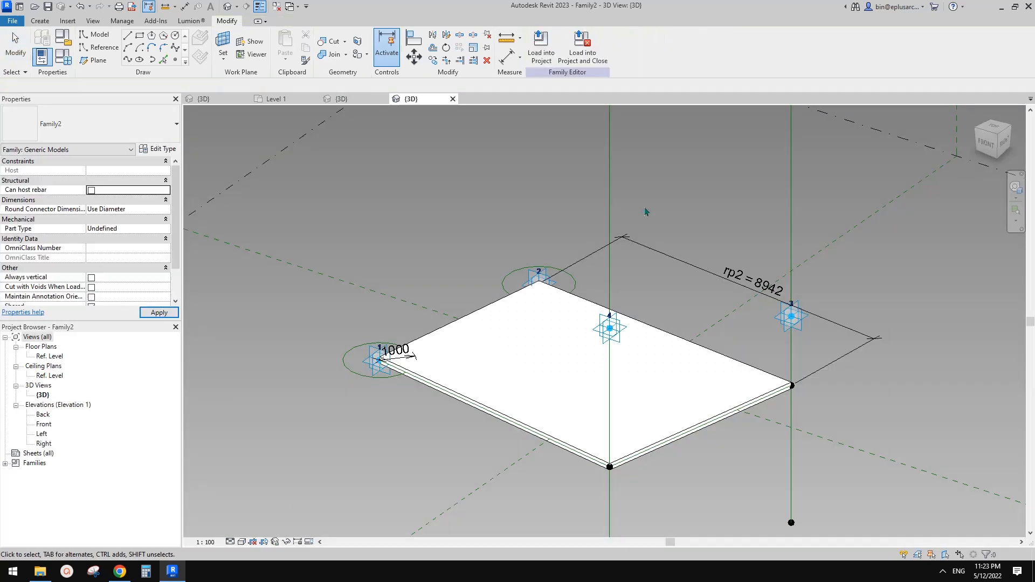
pyautogui.scroll(-1, 145, 283)
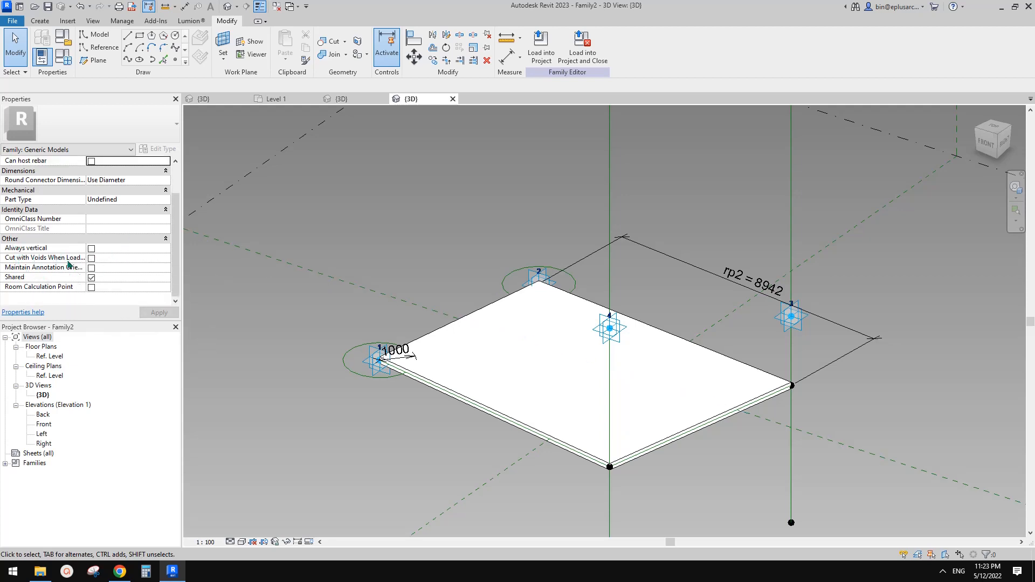
pyautogui.click(91, 249)
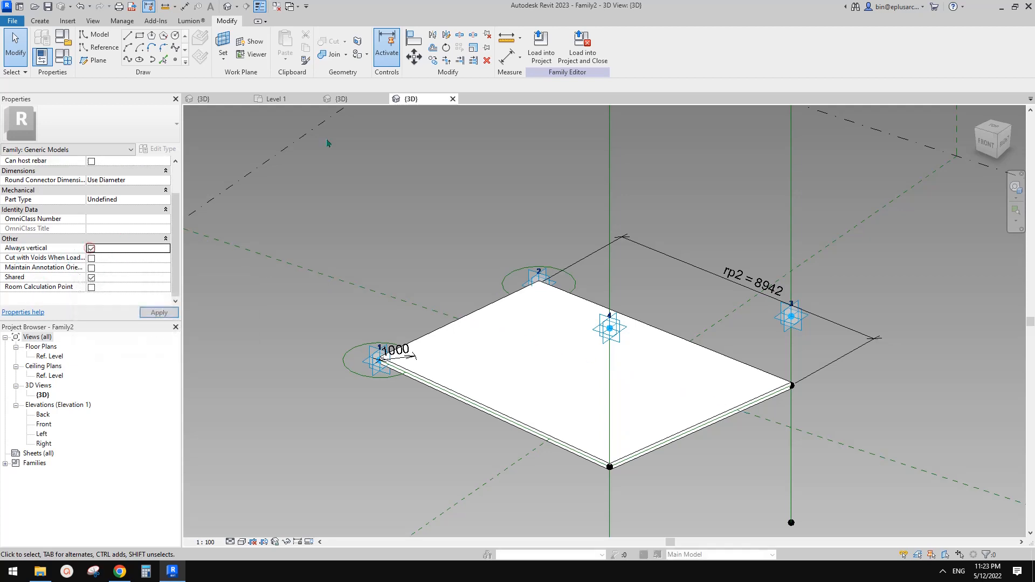
# Step: Reload the slab family into Family1, overwriting the existing version
pyautogui.click(541, 52)
pyautogui.click(499, 367)
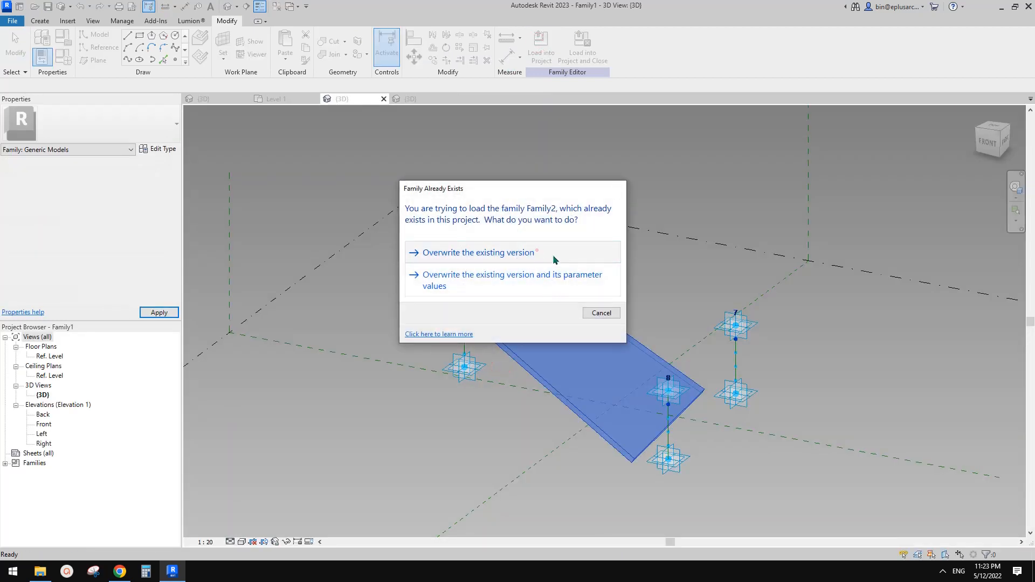
pyautogui.click(536, 251)
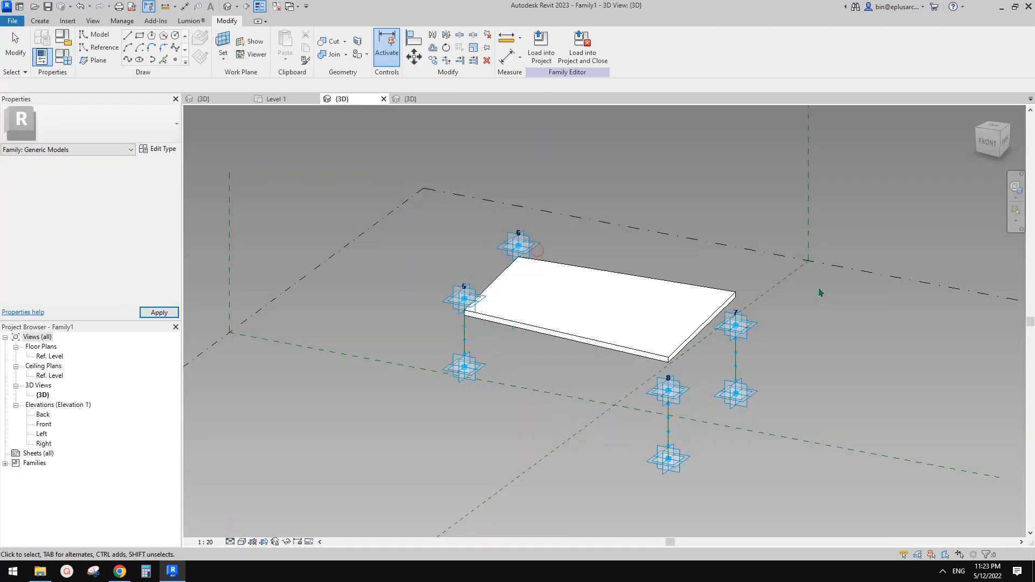
# Step: Repeat the Family2 slab along the divided paths between the lower and upper adaptive points
pyautogui.keyDown('shift'); pyautogui.moveTo(816, 293); pyautogui.dragTo(809, 314, button='middle'); pyautogui.keyUp('shift')
pyautogui.keyDown('shift'); pyautogui.moveTo(592, 326); pyautogui.dragTo(585, 306, button='middle'); pyautogui.keyUp('shift')
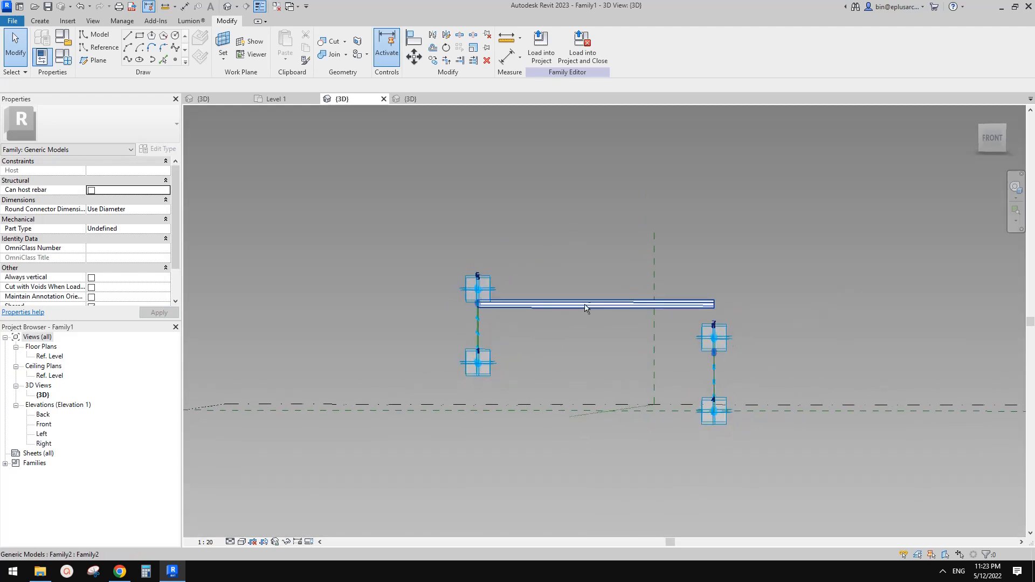
pyautogui.keyDown('shift'); pyautogui.moveTo(787, 305); pyautogui.dragTo(585, 305, button='middle'); pyautogui.keyUp('shift')
pyautogui.click(584, 305)
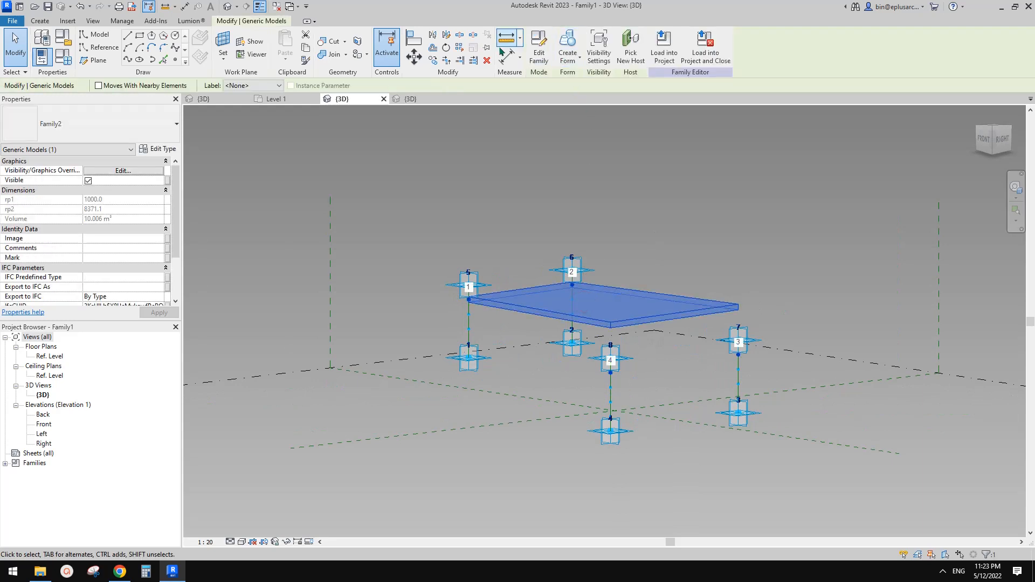
pyautogui.keyDown('shift'); pyautogui.moveTo(816, 328); pyautogui.dragTo(473, 331, button='middle'); pyautogui.keyUp('shift')
# Step: Move adaptive points 3 and 7 outward together by about 1600 mm to flex the slab stack
pyautogui.click(696, 472)
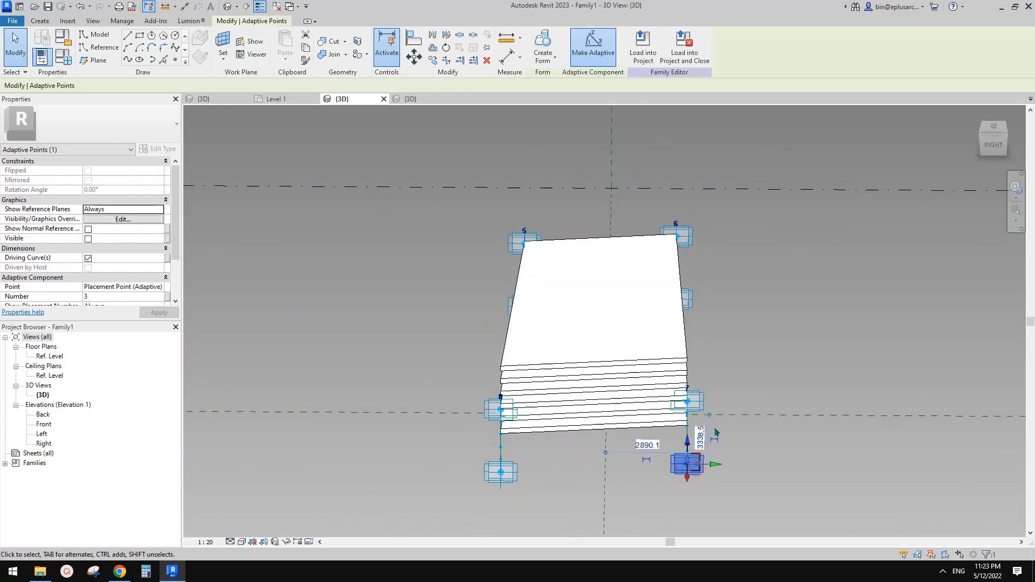
pyautogui.keyDown('ctrl'); pyautogui.click(702, 406); pyautogui.keyUp('ctrl')
pyautogui.moveTo(719, 410); pyautogui.dragTo(520, 368, button='middle')
pyautogui.press('Right')
pyautogui.press('Right')
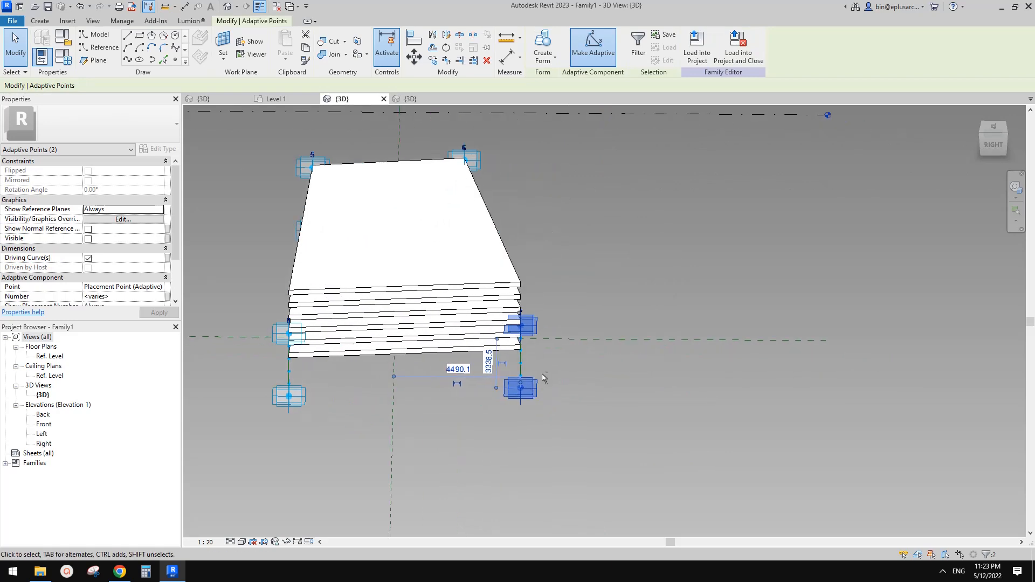
pyautogui.moveTo(584, 386); pyautogui.dragTo(711, 433, button='middle')
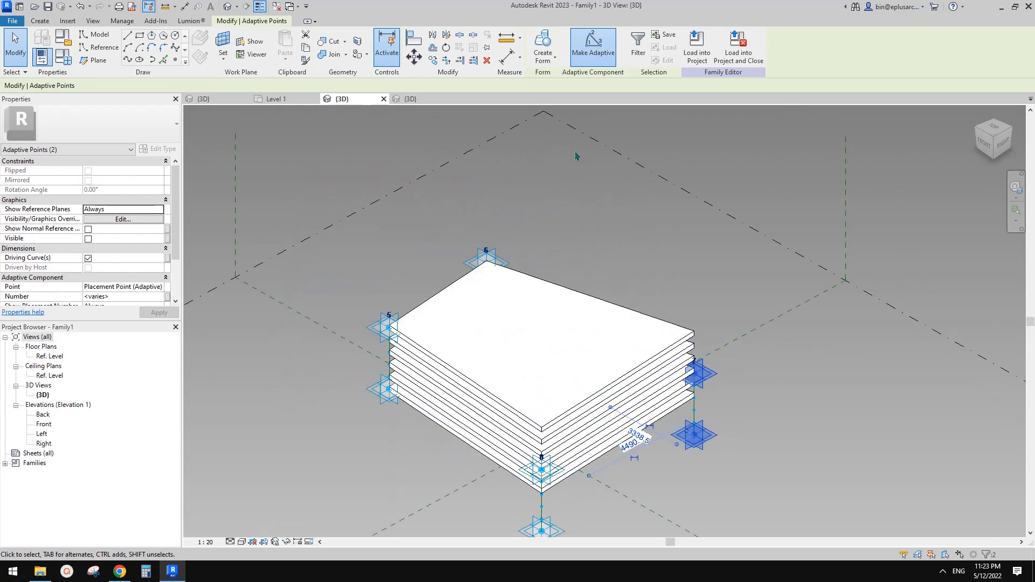
# Step: Load Family1 into 20221202.rfa, leave component placement and open the mass family's 3D view
pyautogui.click(686, 55)
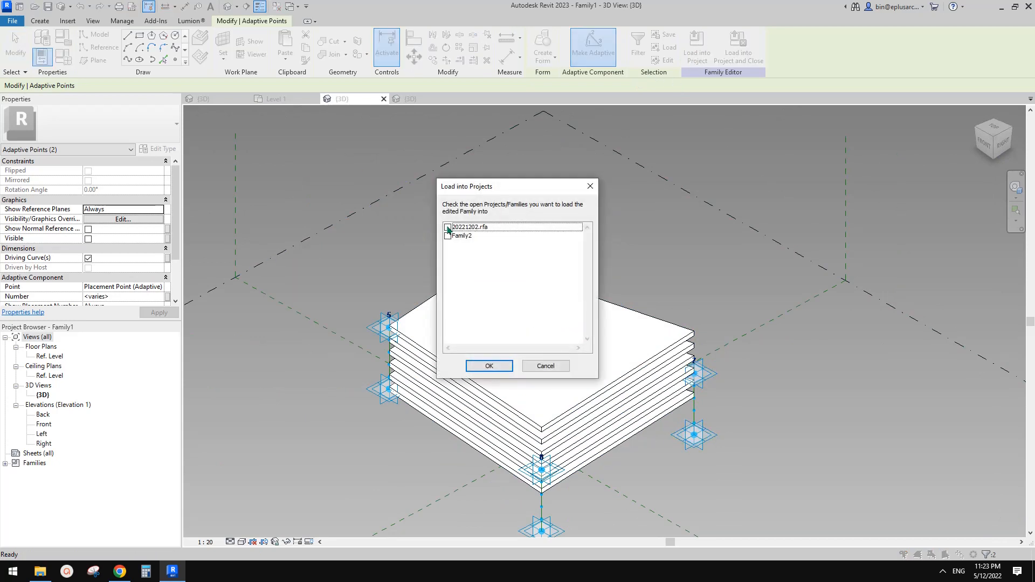
pyautogui.click(489, 367)
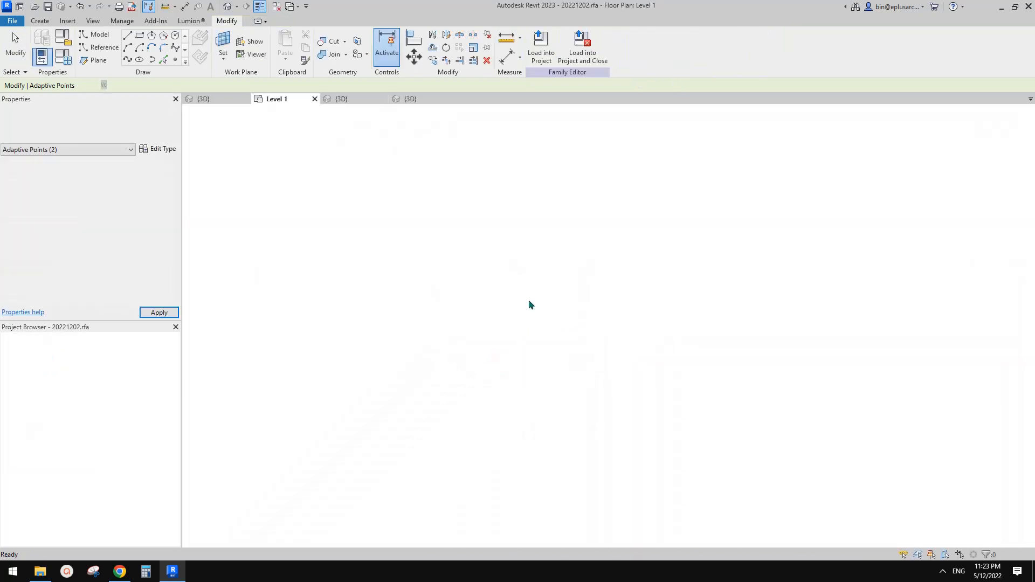
pyautogui.press('Escape')
pyautogui.click(228, 7)
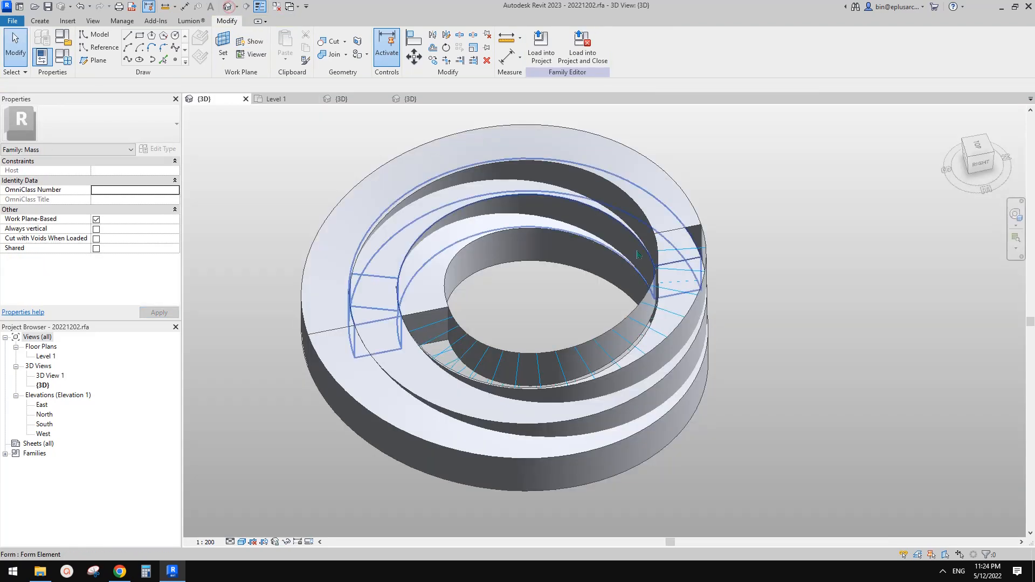
# Step: Select the two divided surfaces of the circular mass and temporarily isolate them
pyautogui.click(632, 346)
pyautogui.keyDown('shift'); pyautogui.moveTo(568, 351); pyautogui.dragTo(643, 204, button='middle'); pyautogui.keyUp('shift')
pyautogui.click(512, 307)
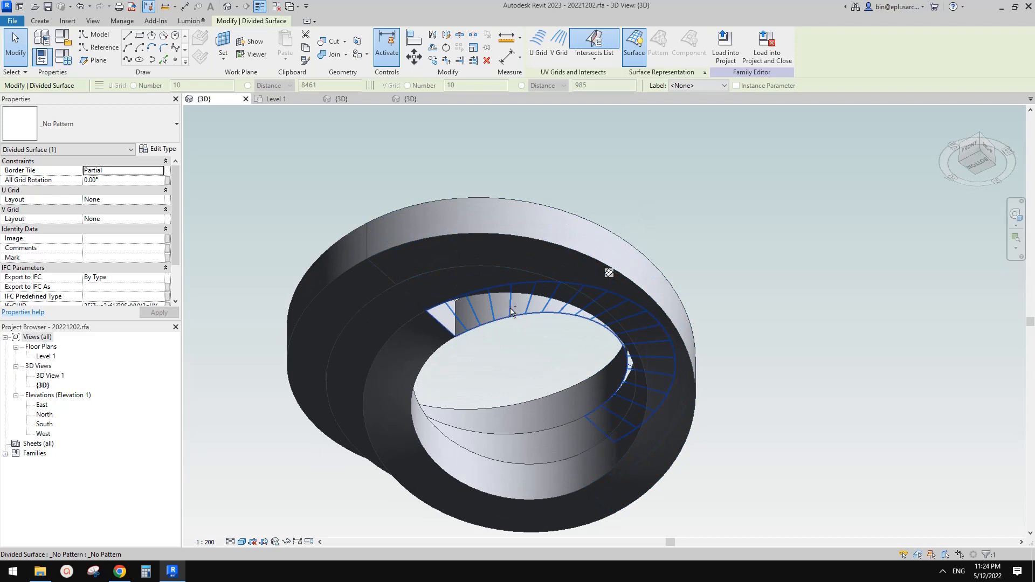
pyautogui.keyDown('ctrl'); pyautogui.click(511, 309); pyautogui.keyUp('ctrl')
pyautogui.moveTo(632, 269); pyautogui.dragTo(631, 291, button='middle')
pyautogui.press('i')
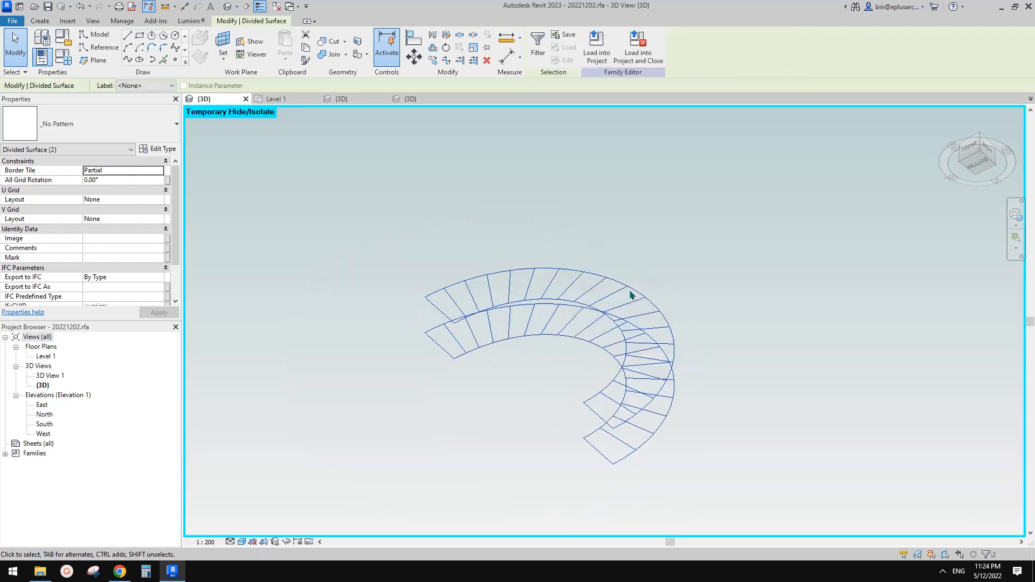
# Step: Turn on node display in the surface representation of both the upper and the lower divided surface
pyautogui.press('Escape')
pyautogui.keyDown('shift'); pyautogui.moveTo(570, 334); pyautogui.dragTo(565, 379, button='middle'); pyautogui.keyUp('shift')
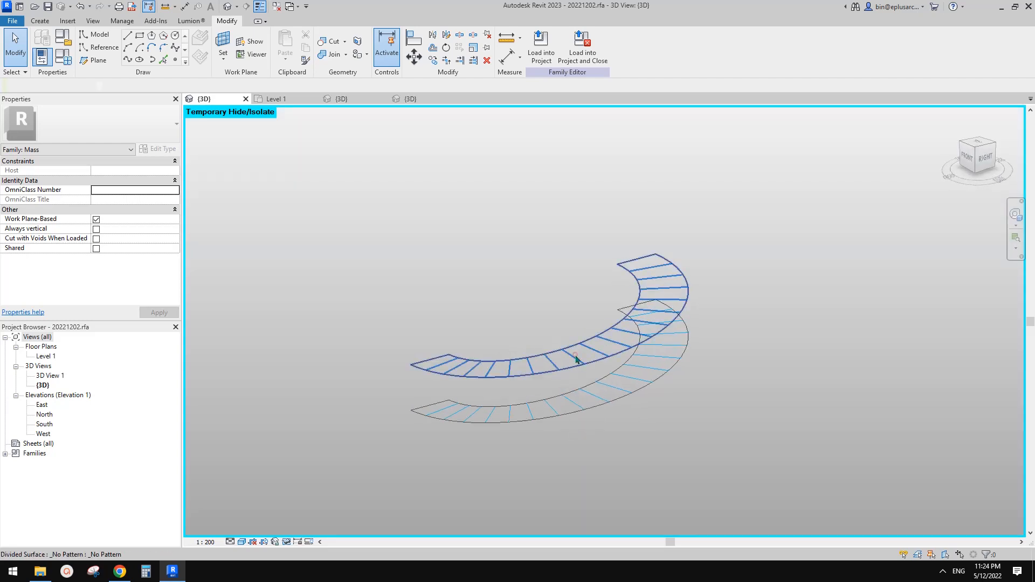
pyautogui.click(564, 377)
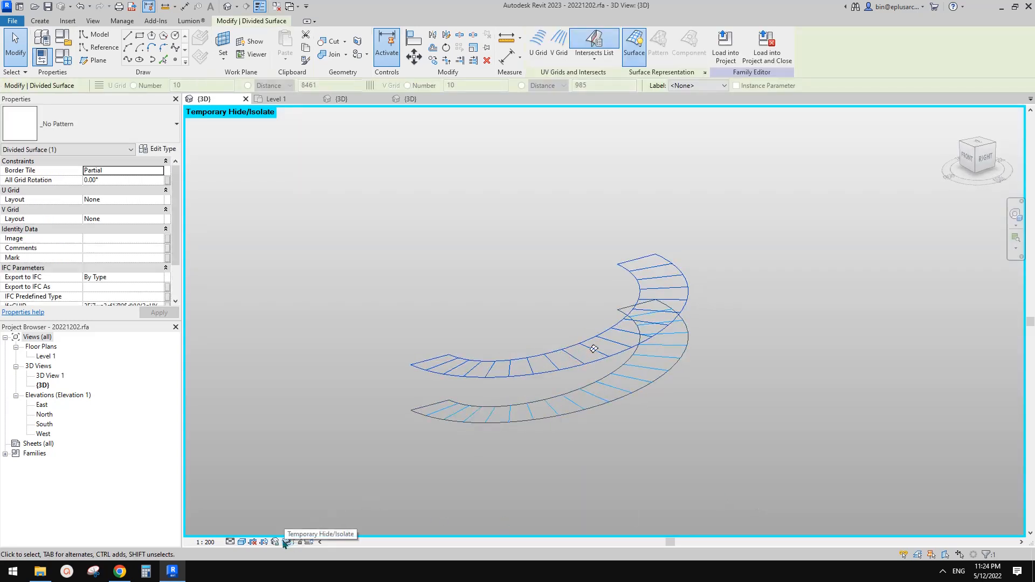
pyautogui.click(576, 350)
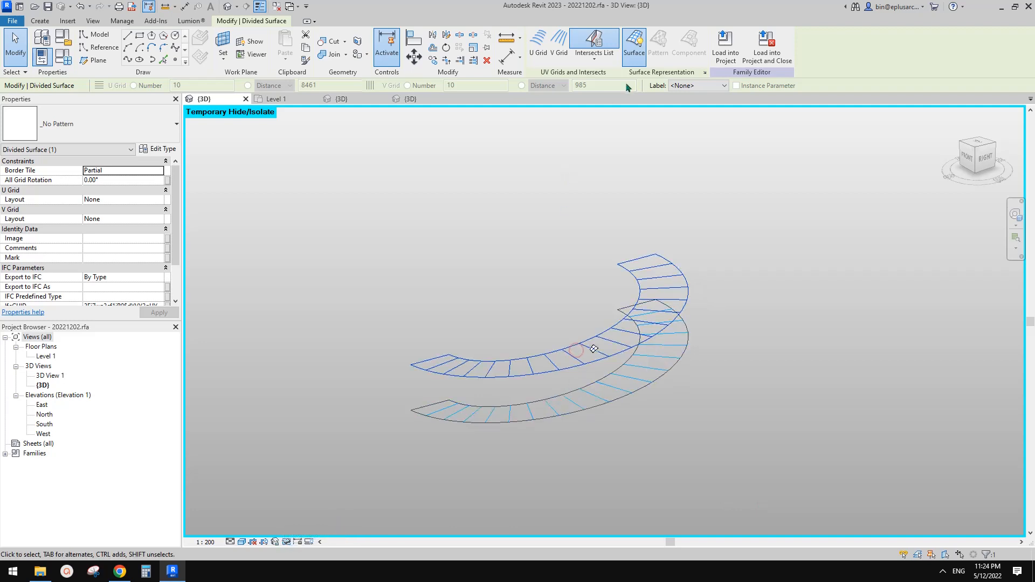
pyautogui.click(704, 73)
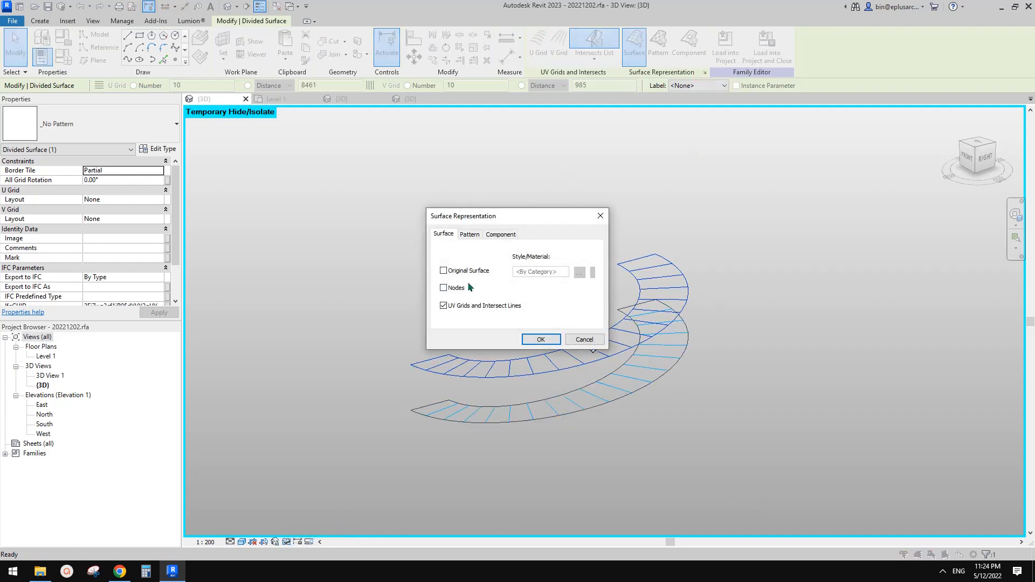
pyautogui.click(541, 339)
pyautogui.click(611, 388)
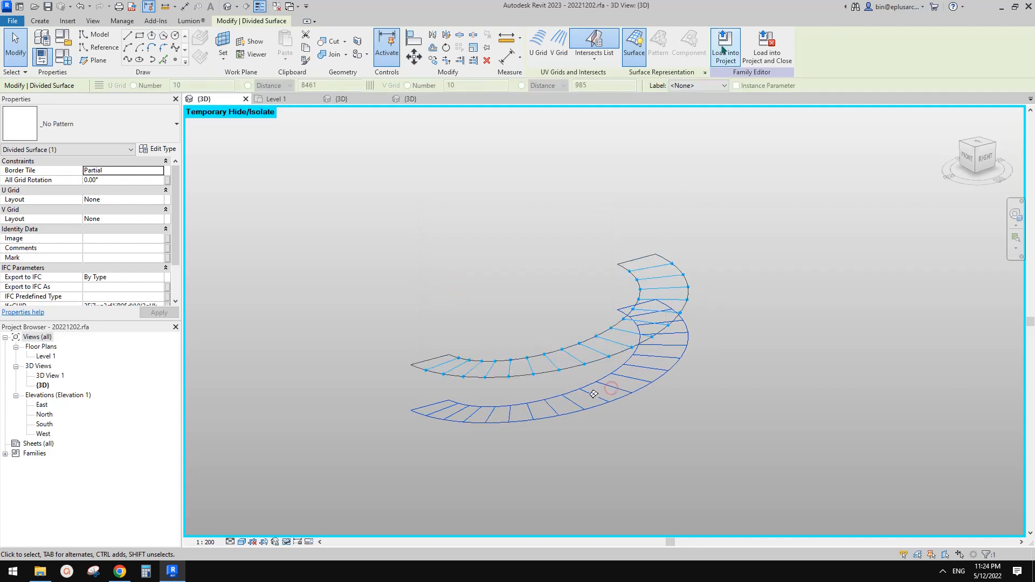
pyautogui.click(705, 73)
pyautogui.click(545, 338)
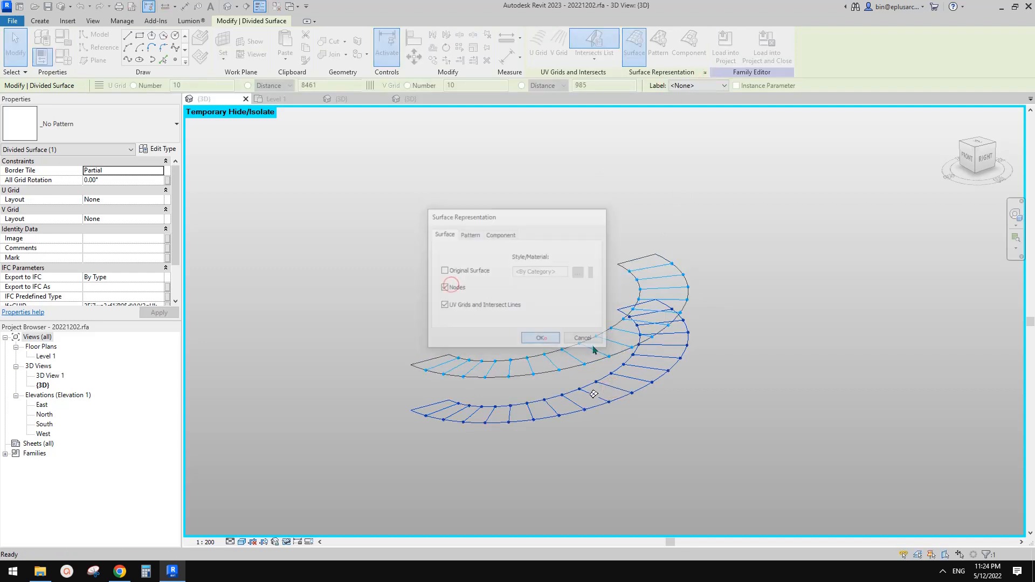
pyautogui.keyDown('shift'); pyautogui.moveTo(635, 340); pyautogui.dragTo(624, 351, button='middle'); pyautogui.keyUp('shift')
pyautogui.scroll(1, 599, 356)
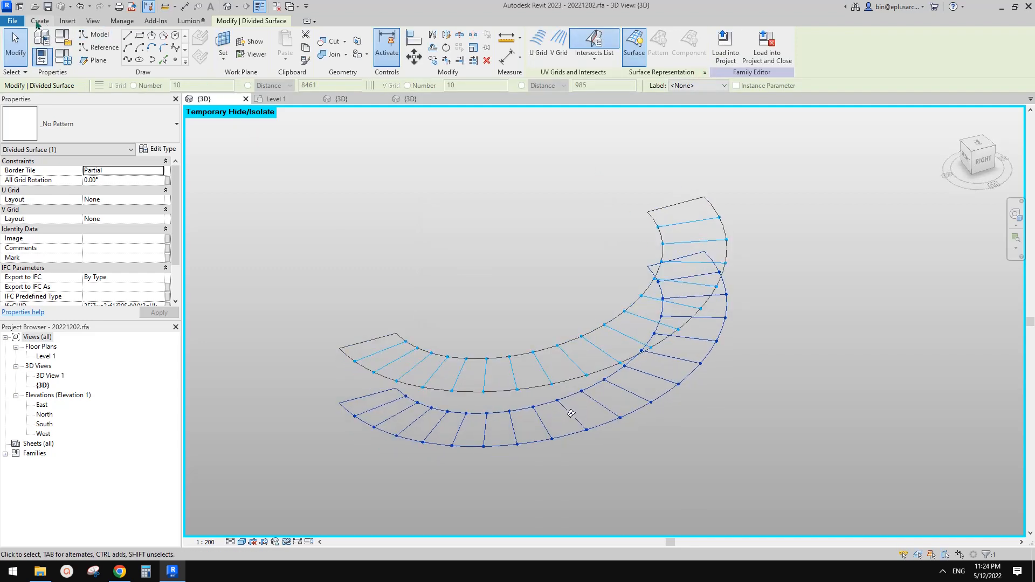
pyautogui.click(39, 21)
pyautogui.click(294, 46)
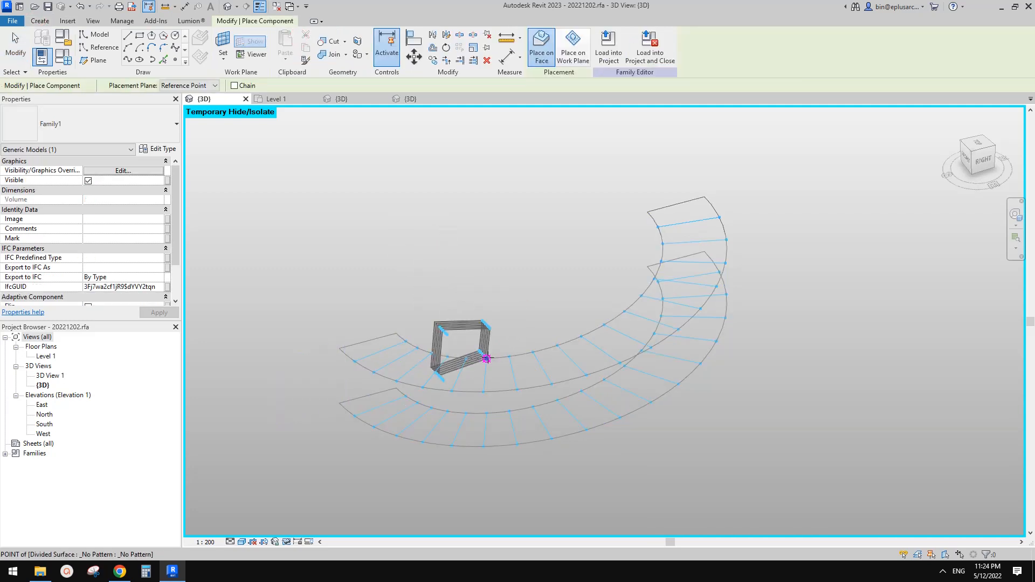
pyautogui.click(510, 356)
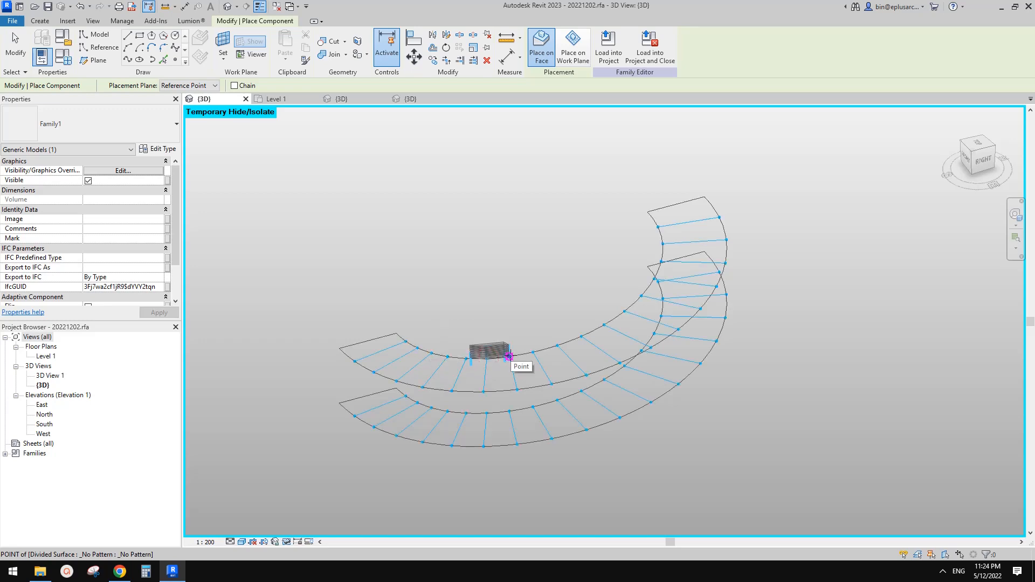
pyautogui.press('Escape')
pyautogui.press('Escape')
pyautogui.click(502, 345)
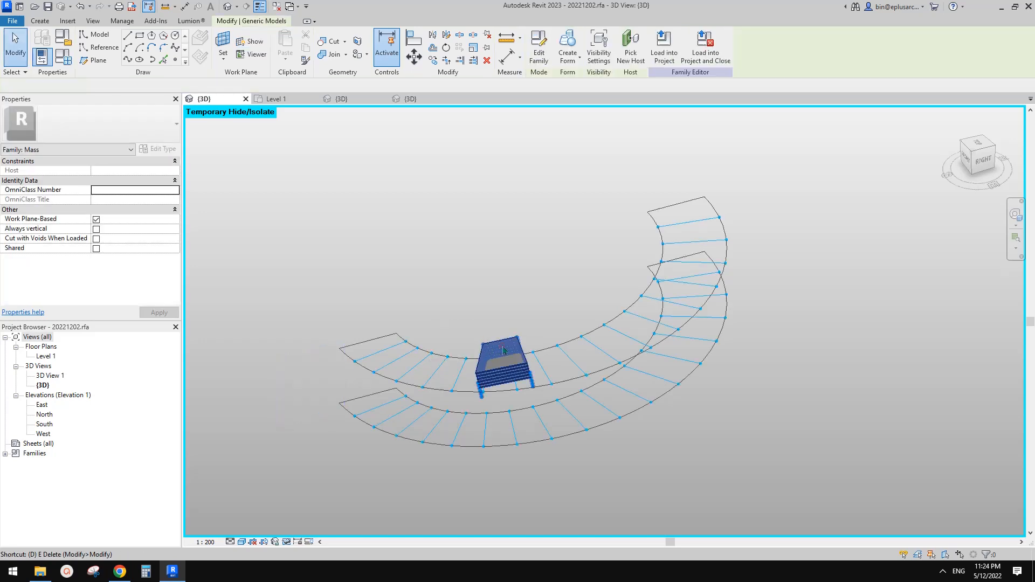
pyautogui.press('Delete')
# Step: Place a Family1 component on the nodes of one bay, spanning from the lower to the upper divided surface
pyautogui.click(52, 22)
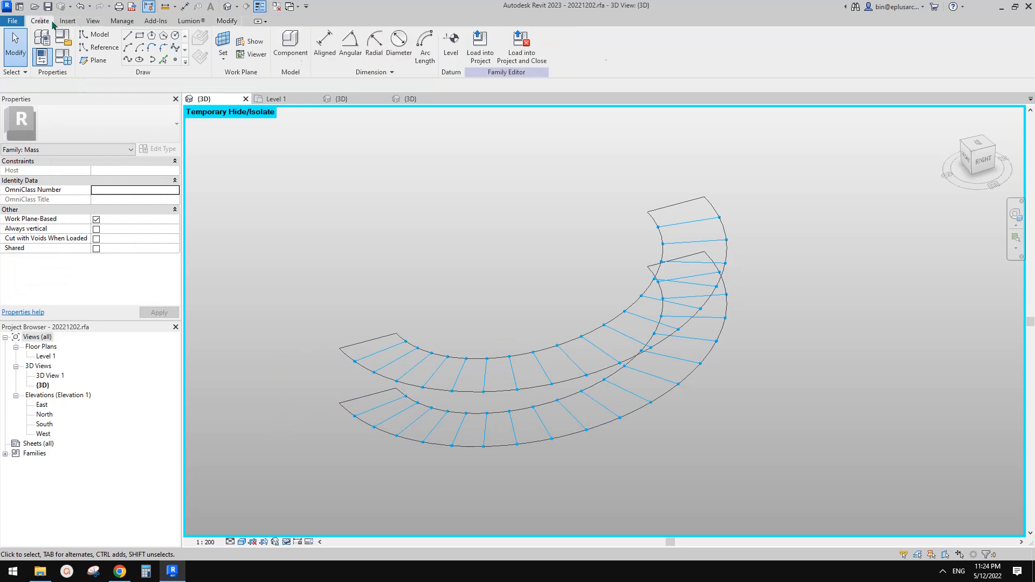
pyautogui.click(290, 44)
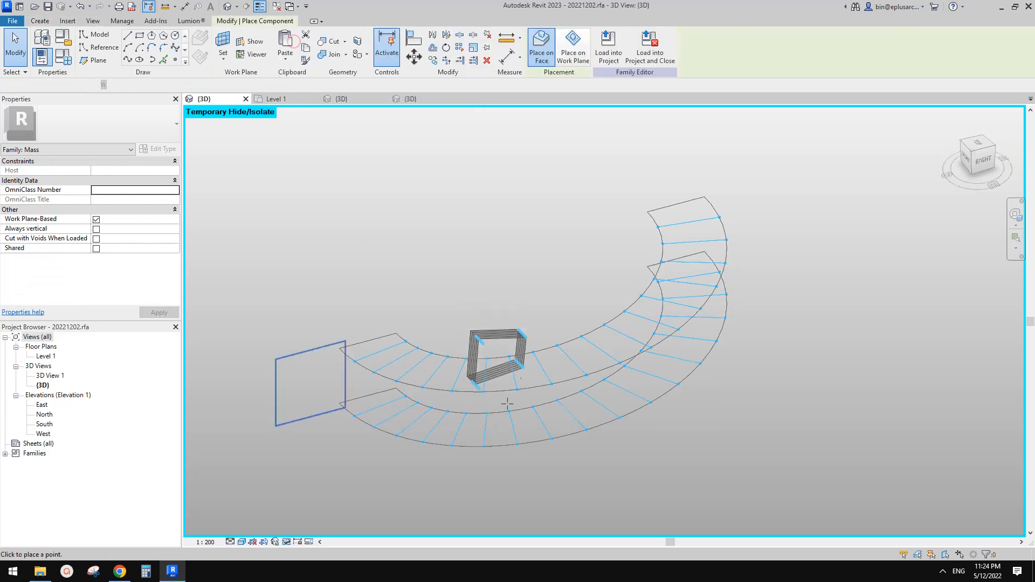
pyautogui.click(468, 413)
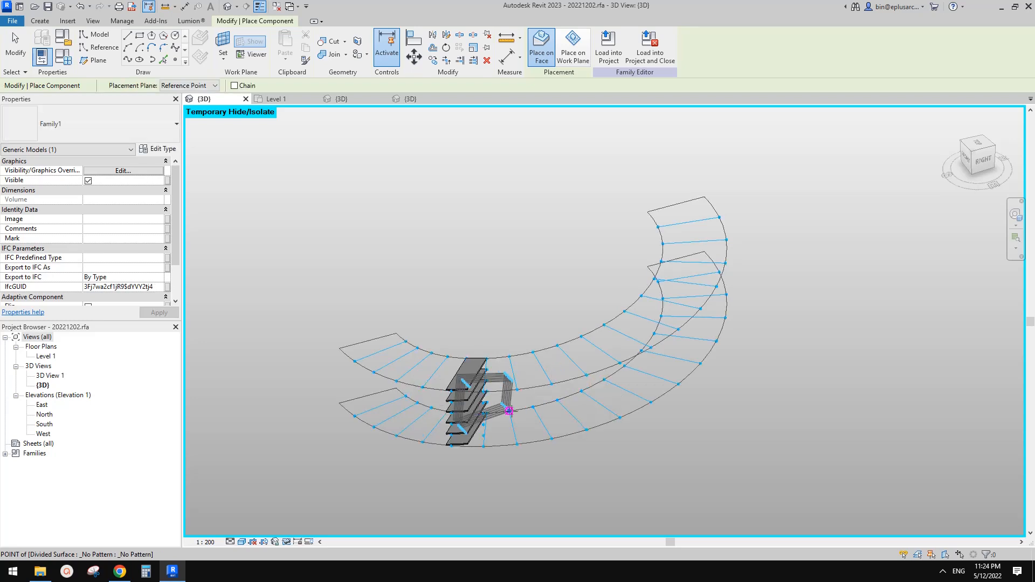
pyautogui.press('Escape')
# Step: Open the placed Family1 component for editing and turn on its Always vertical property
pyautogui.keyDown('shift'); pyautogui.moveTo(474, 422); pyautogui.dragTo(507, 379, button='middle'); pyautogui.keyUp('shift')
pyautogui.click(485, 400)
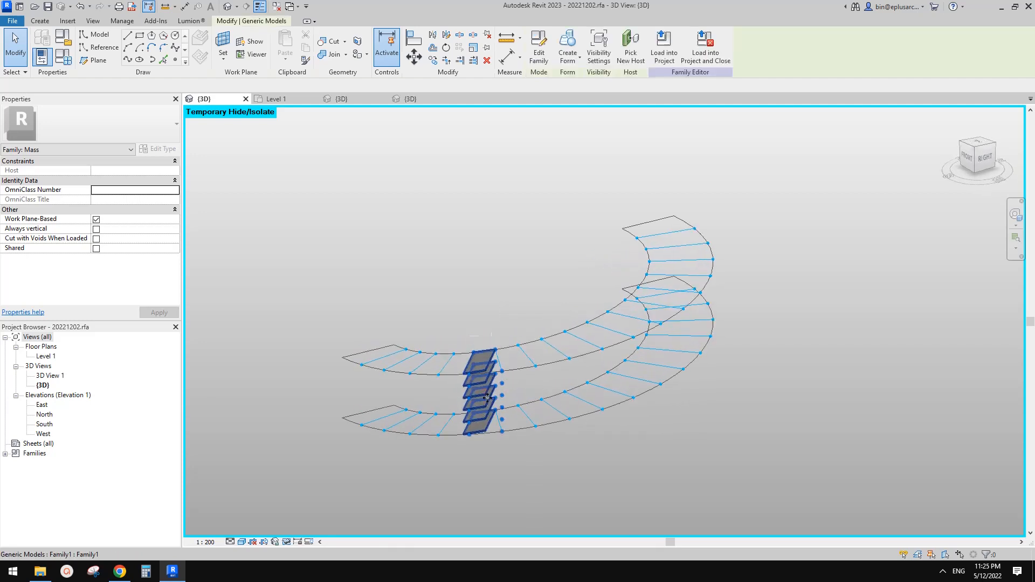
pyautogui.click(537, 54)
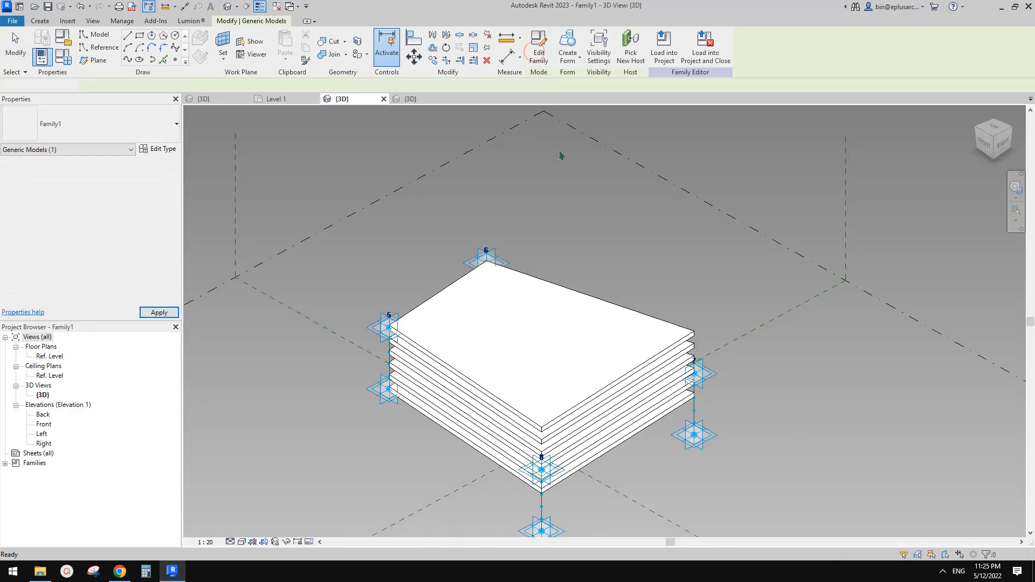
pyautogui.click(92, 277)
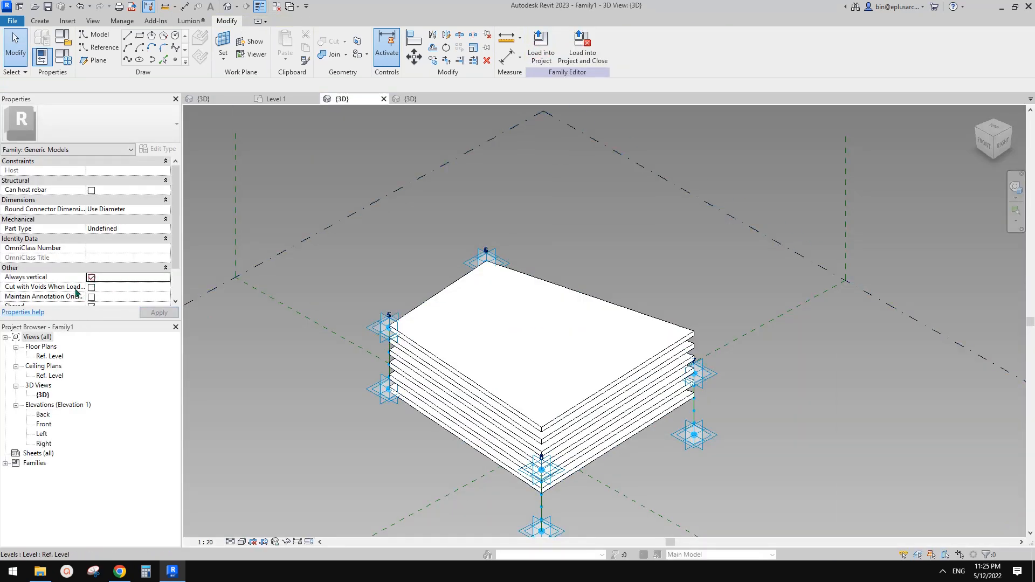
# Step: Reload Family1 into 20221202.rfa, overwriting the existing version
pyautogui.click(541, 48)
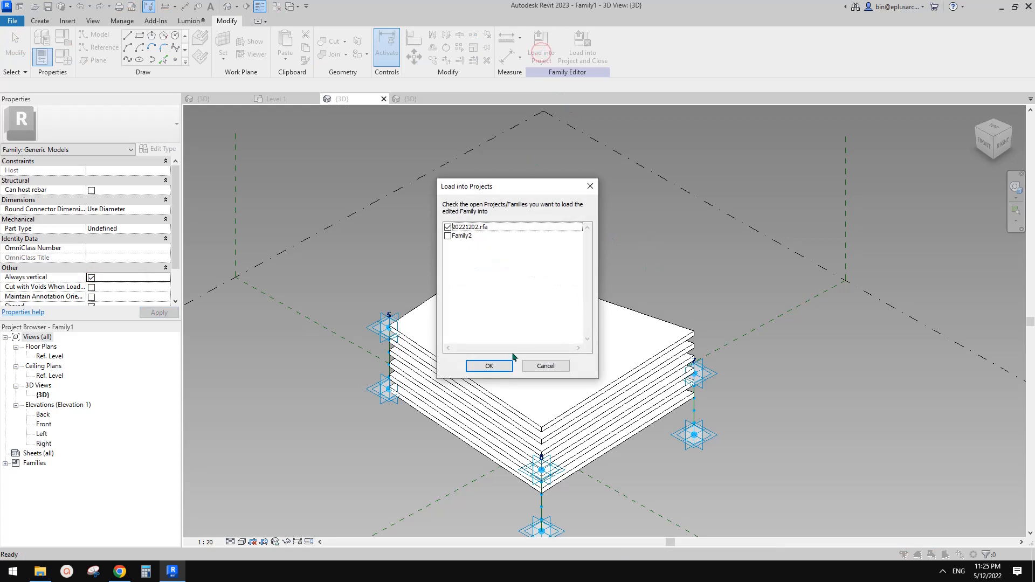
pyautogui.click(490, 363)
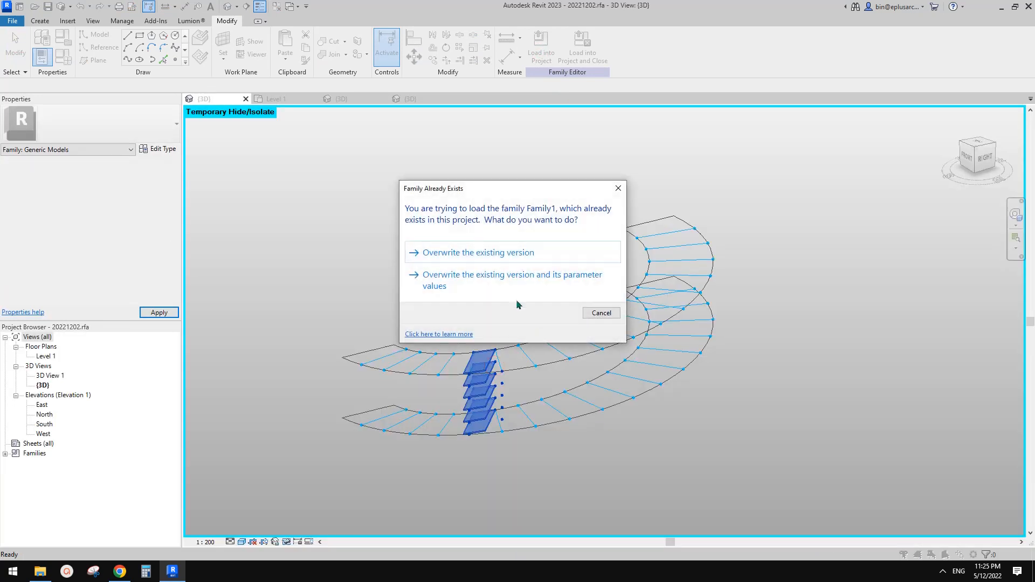
pyautogui.click(495, 251)
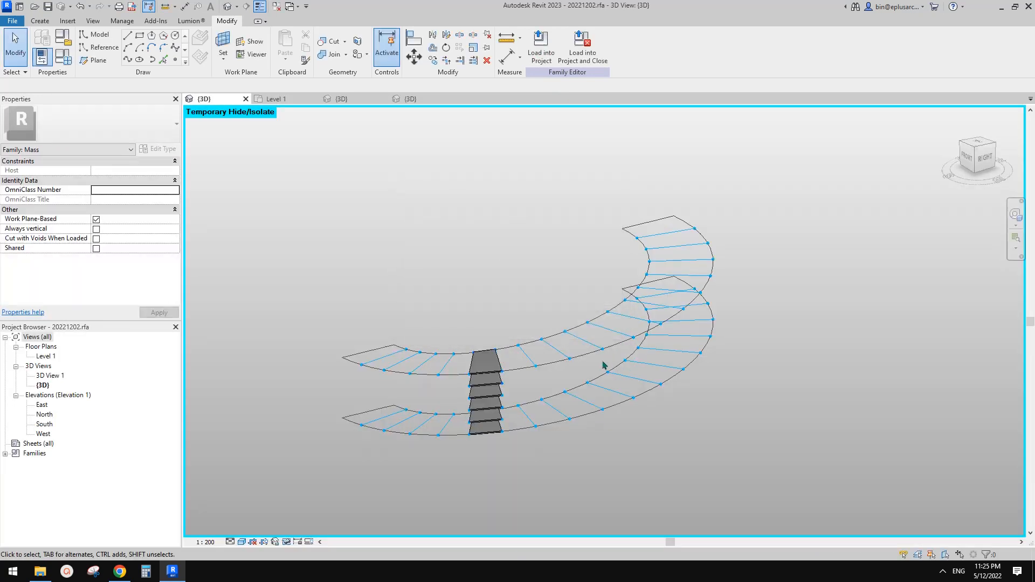
# Step: Try to repeat the placed Family1 component along the divided surfaces, then undo the repeat
pyautogui.keyDown('shift'); pyautogui.moveTo(603, 361); pyautogui.dragTo(293, 355, button='middle'); pyautogui.keyUp('shift')
pyautogui.click(491, 347)
pyautogui.moveTo(502, 325)
pyautogui.keyDown('shift'); pyautogui.mouseDown(button='middle')
pyautogui.moveTo(546, 313)
pyautogui.moveTo(502, 343)
pyautogui.mouseUp(button='middle'); pyautogui.keyUp('shift')
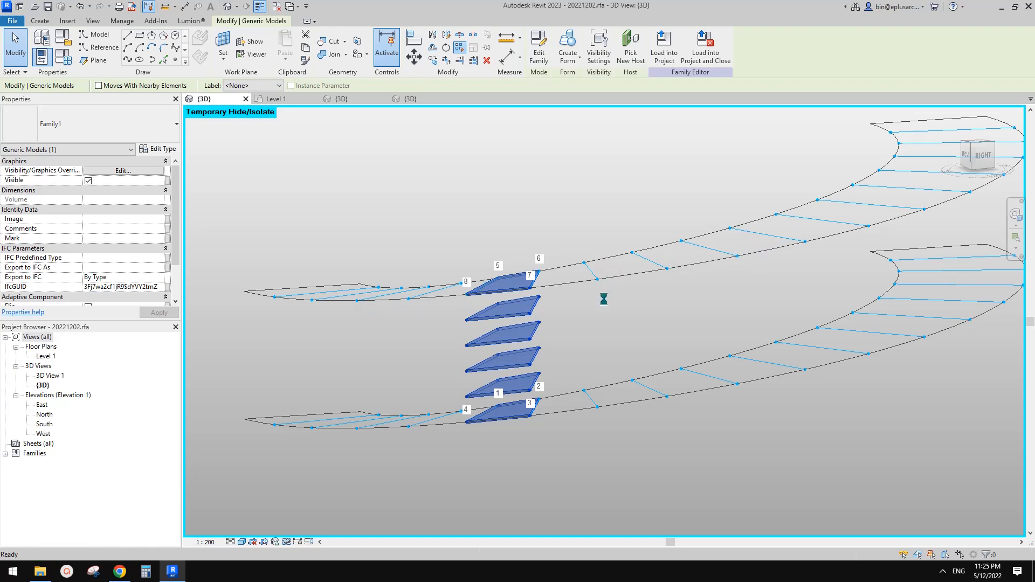
pyautogui.keyDown('shift'); pyautogui.moveTo(603, 294); pyautogui.dragTo(656, 389, button='middle'); pyautogui.keyUp('shift')
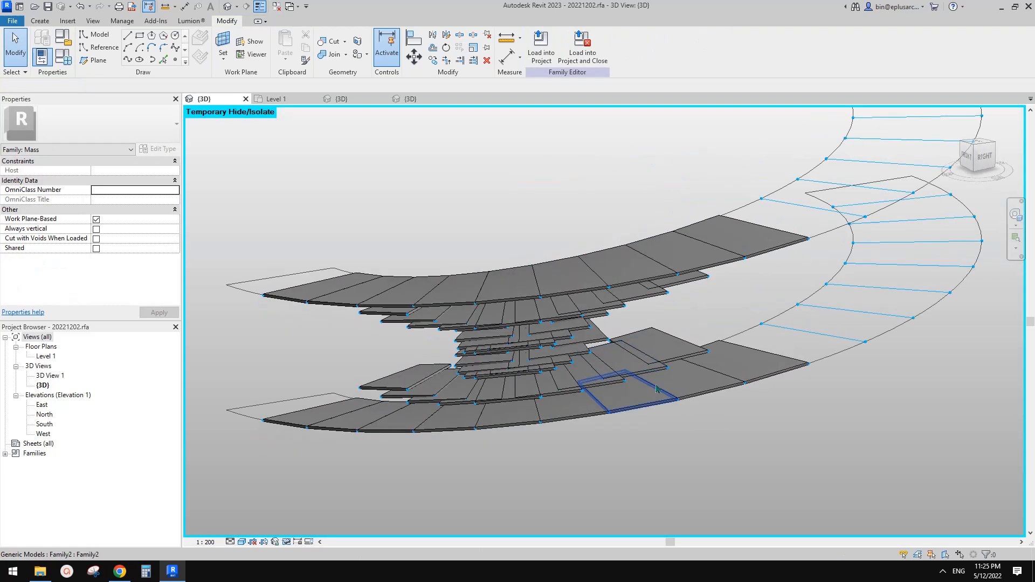
pyautogui.hotkey('ctrl', 'z')
# Step: Examine the upper divided surface's properties, including its U Grid and V Grid layout settings
pyautogui.keyDown('shift'); pyautogui.moveTo(647, 353); pyautogui.dragTo(585, 385, button='middle'); pyautogui.keyUp('shift')
pyautogui.scroll(1, 584, 384)
pyautogui.click(540, 365)
pyautogui.click(428, 339)
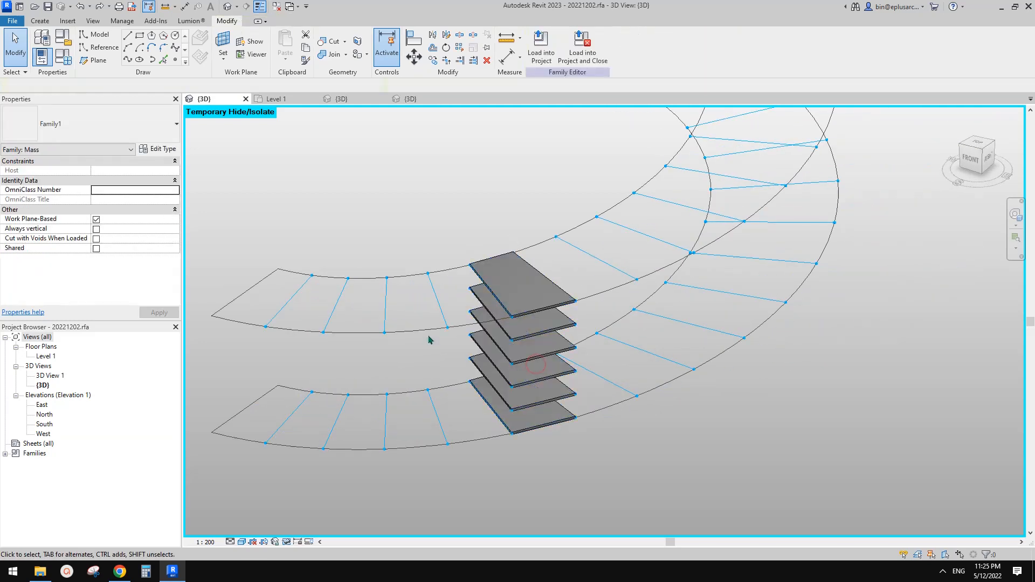
pyautogui.click(431, 335)
pyautogui.moveTo(431, 335); pyautogui.dragTo(469, 334, button='middle')
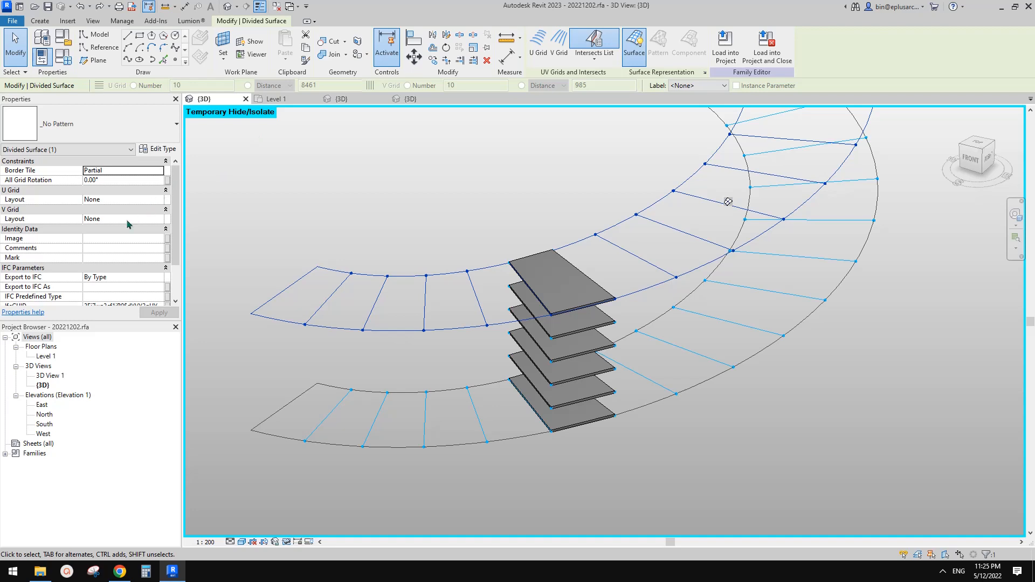
pyautogui.scroll(2, 136, 273)
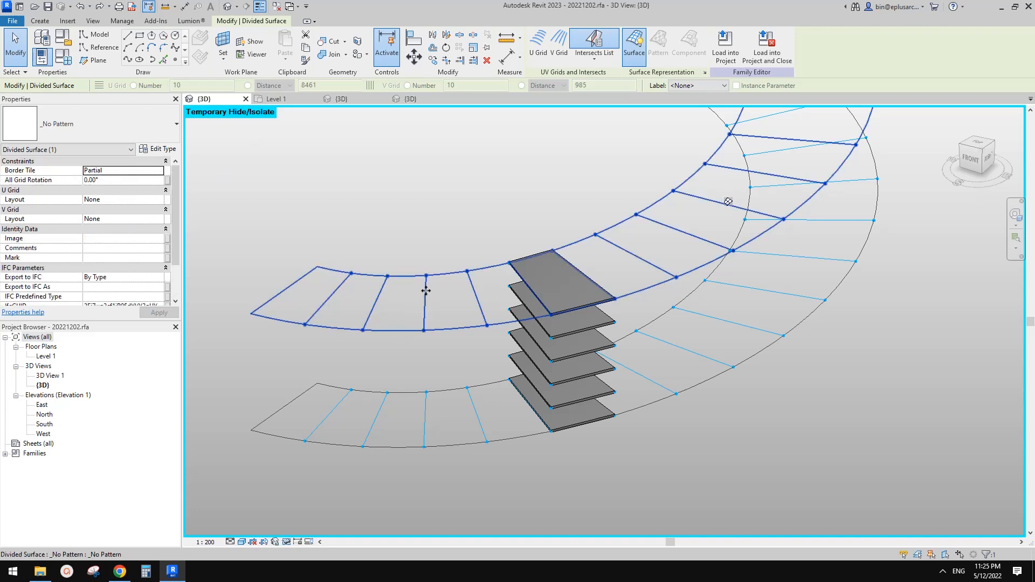
pyautogui.press('Escape')
pyautogui.click(443, 275)
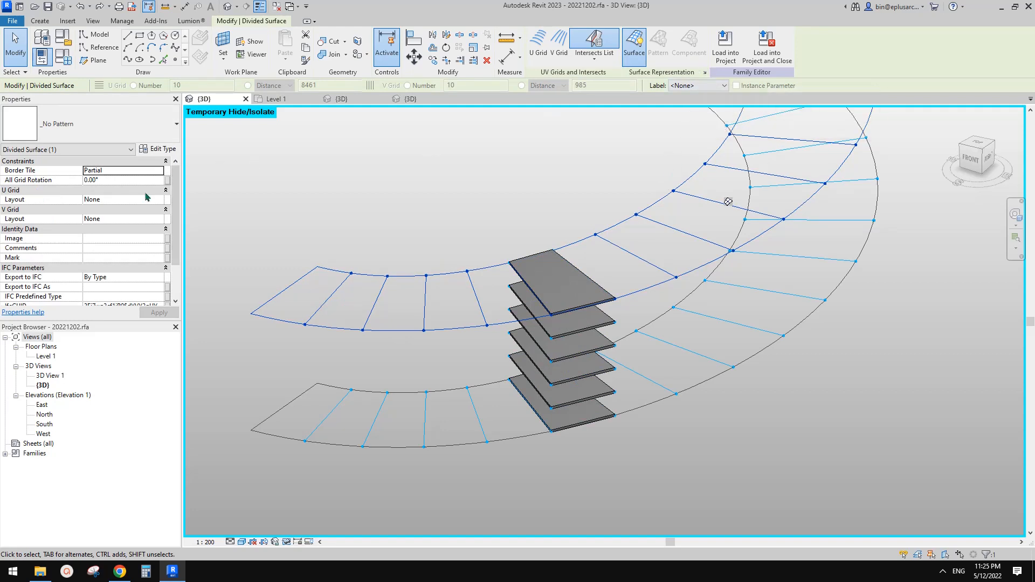
pyautogui.click(123, 200)
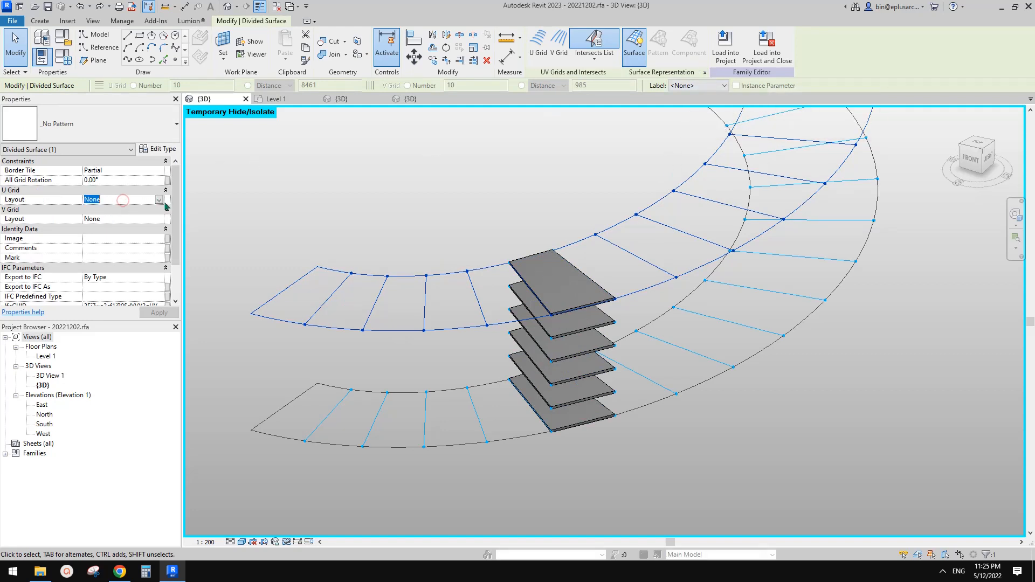
pyautogui.scroll(-2, 129, 242)
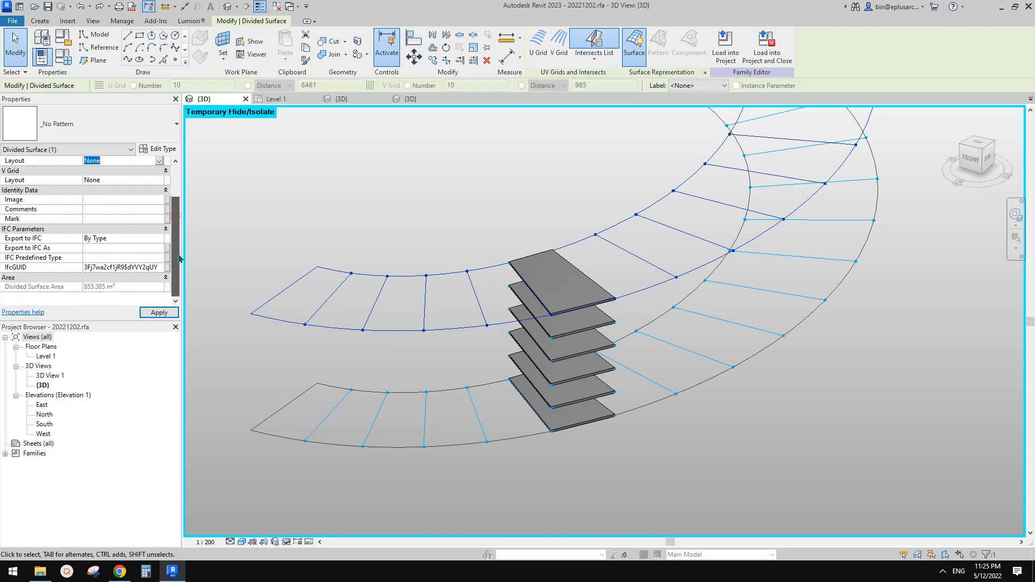
pyautogui.click(397, 338)
# Step: Delete the Family1 component placed between the two divided surfaces
pyautogui.click(575, 300)
pyautogui.moveTo(575, 301); pyautogui.dragTo(522, 369, button='middle')
pyautogui.press('Escape')
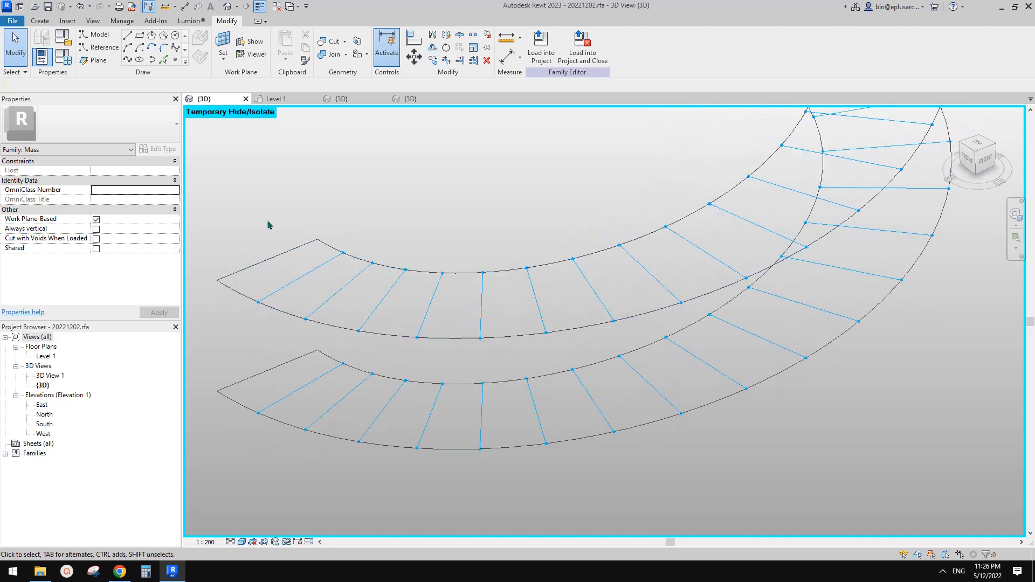
pyautogui.click(33, 22)
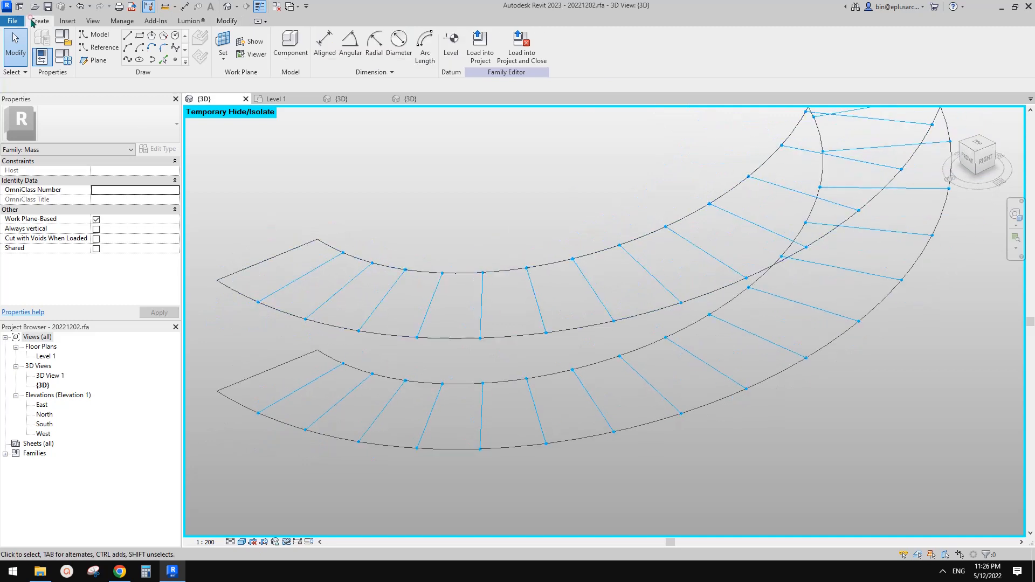
pyautogui.click(298, 62)
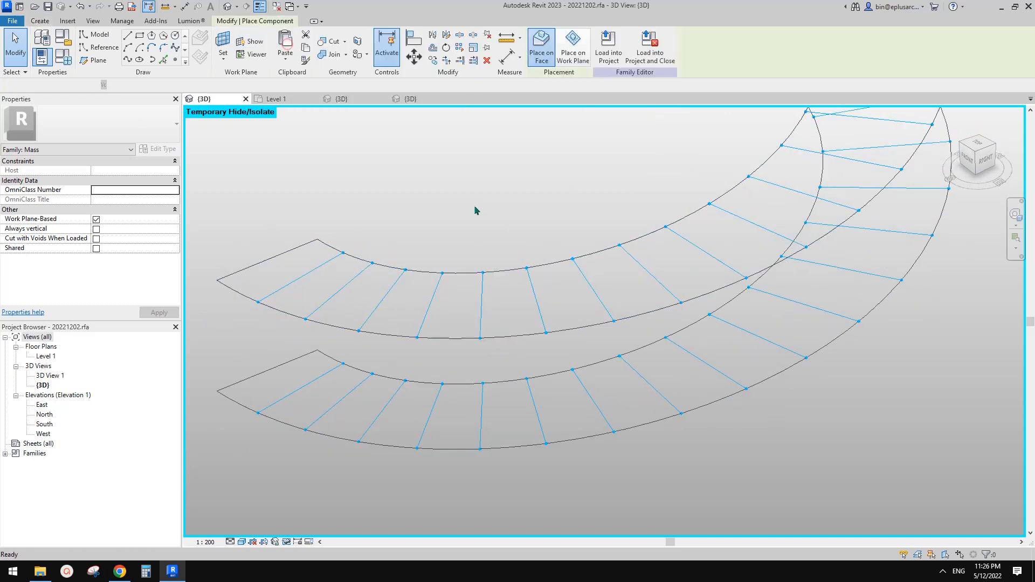
pyautogui.click(423, 100)
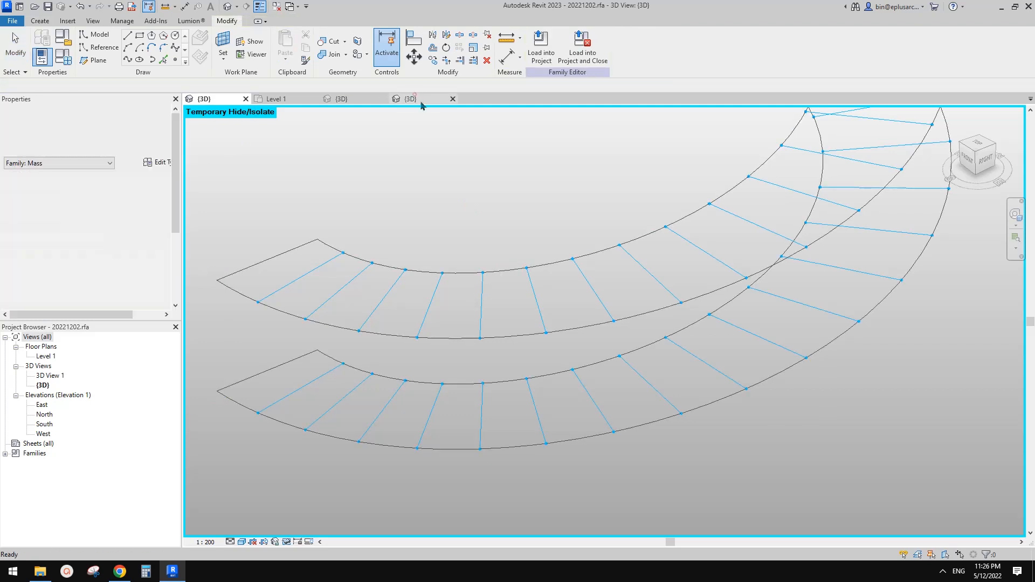
# Step: Examine the numbering and order of the adaptive placement points around the slab stack in Family1
pyautogui.click(353, 99)
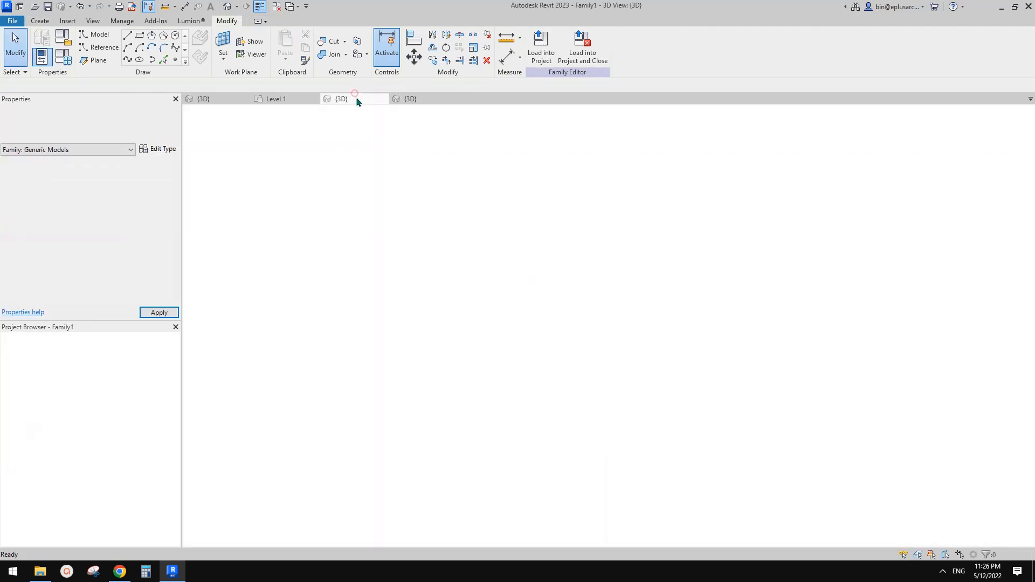
pyautogui.scroll(-1, 501, 280)
pyautogui.moveTo(520, 305); pyautogui.dragTo(508, 226, button='middle')
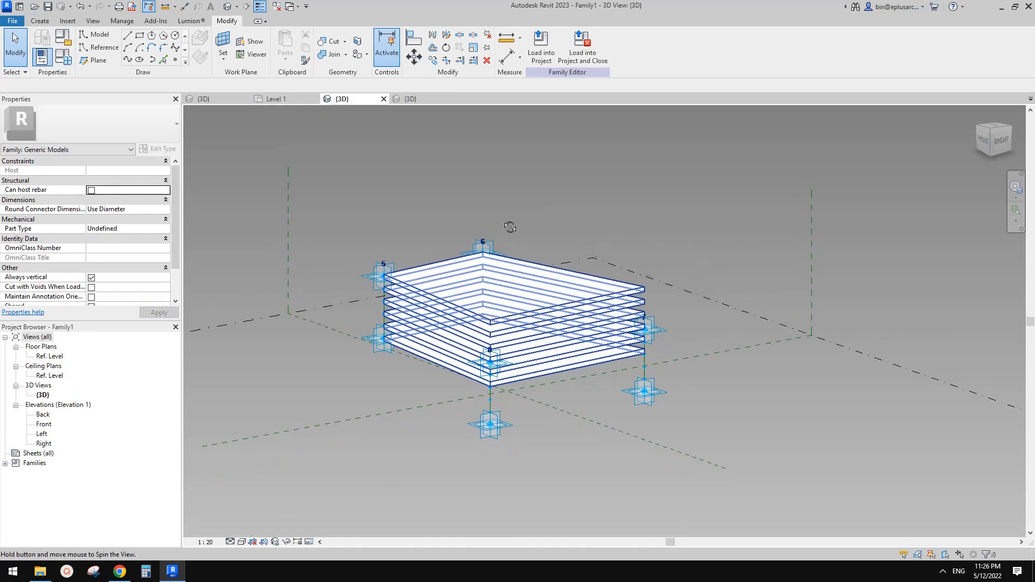
pyautogui.keyDown('shift'); pyautogui.moveTo(527, 296); pyautogui.dragTo(651, 217, button='middle'); pyautogui.keyUp('shift')
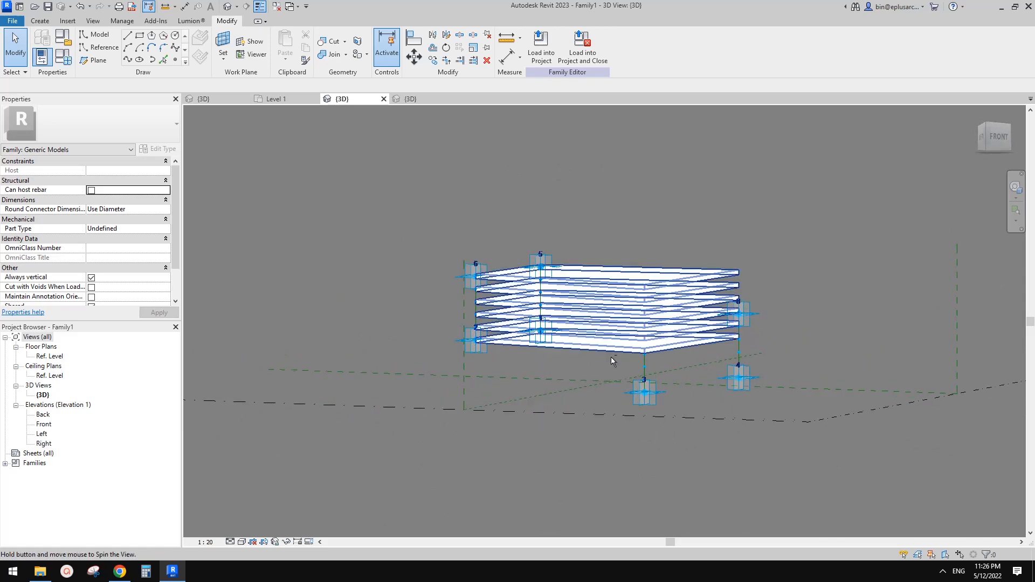
pyautogui.keyDown('shift'); pyautogui.moveTo(613, 358); pyautogui.dragTo(507, 413, button='middle'); pyautogui.keyUp('shift')
pyautogui.keyDown('shift'); pyautogui.moveTo(585, 423); pyautogui.dragTo(518, 410, button='middle'); pyautogui.keyUp('shift')
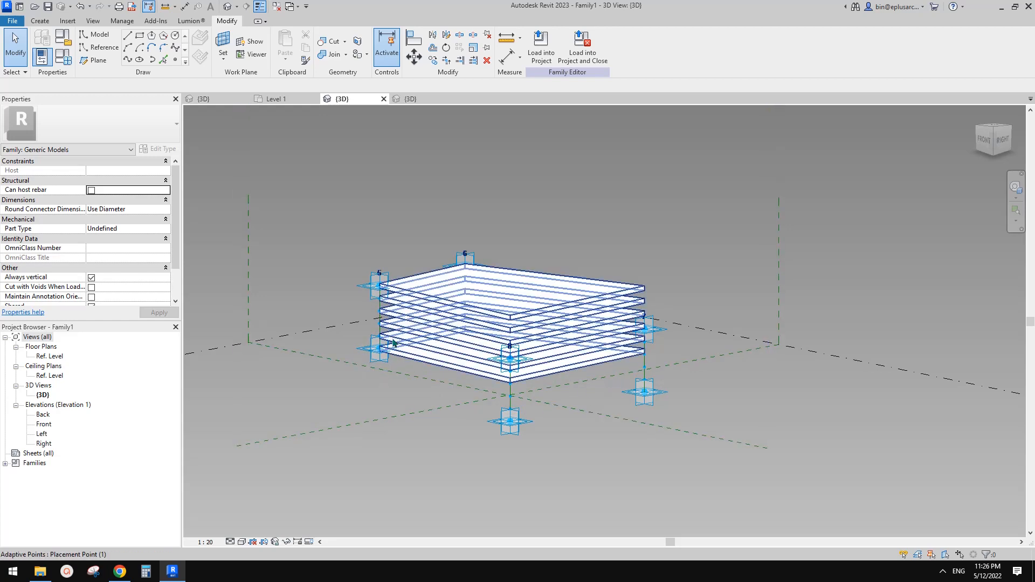
pyautogui.keyDown('shift'); pyautogui.moveTo(509, 356); pyautogui.dragTo(578, 286, button='middle'); pyautogui.keyUp('shift')
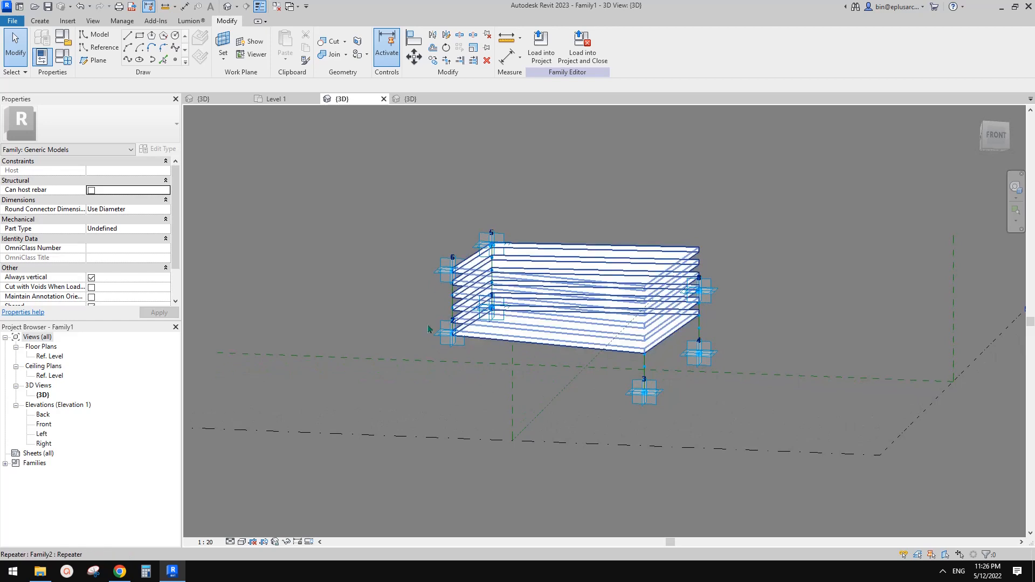
pyautogui.keyDown('shift'); pyautogui.moveTo(641, 388); pyautogui.dragTo(482, 414, button='middle'); pyautogui.keyUp('shift')
# Step: Return to the mass family and place a Family1 component on the nodes of the lower and upper divided surfaces
pyautogui.click(205, 98)
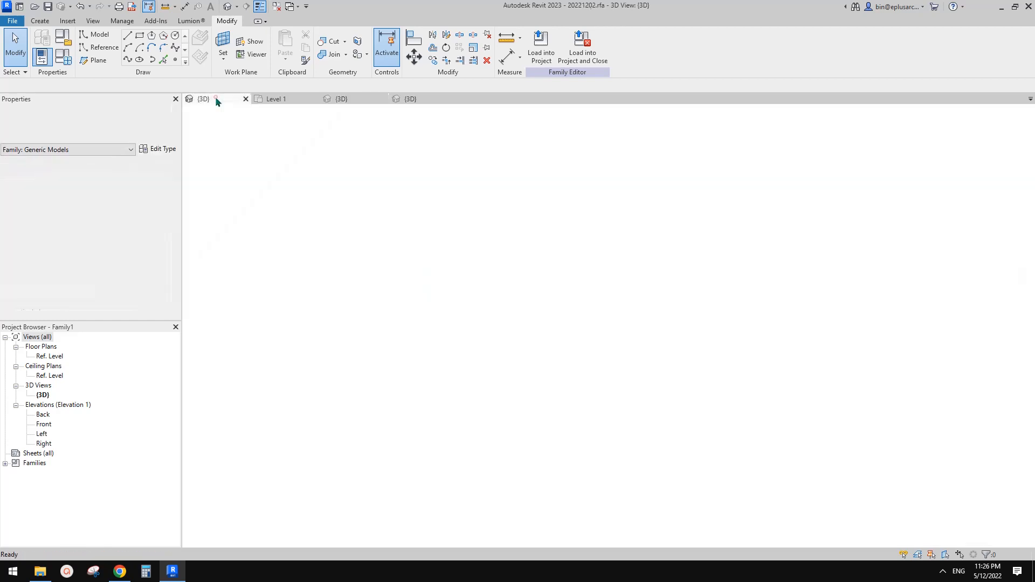
pyautogui.keyDown('shift'); pyautogui.moveTo(522, 306); pyautogui.dragTo(553, 351, button='middle'); pyautogui.keyUp('shift')
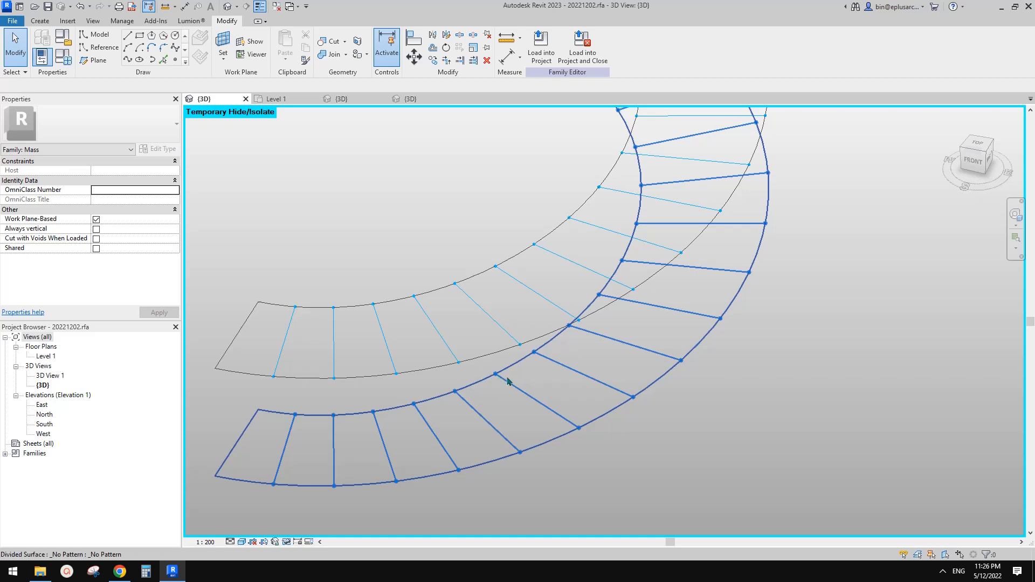
pyautogui.click(43, 21)
pyautogui.click(279, 45)
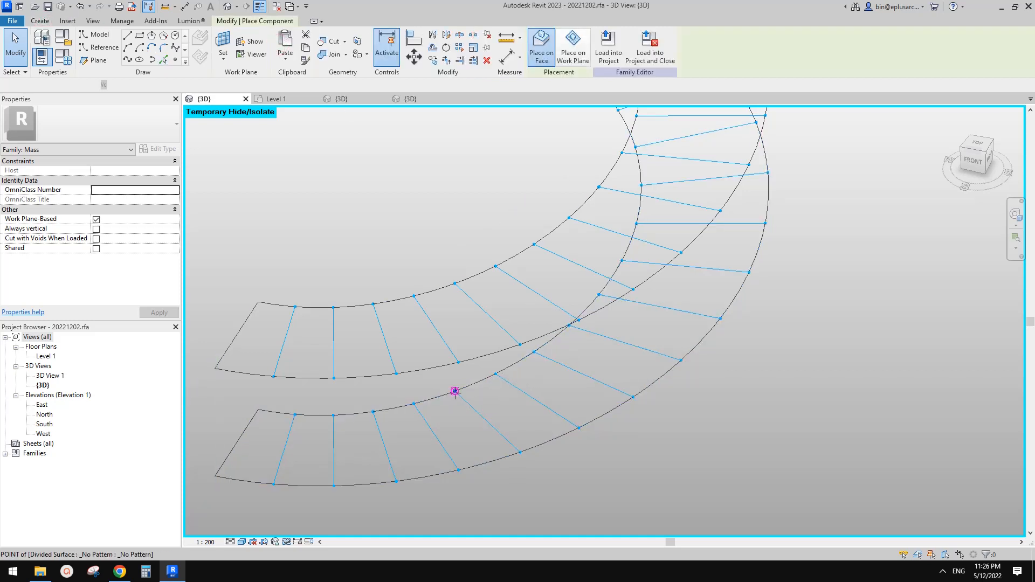
pyautogui.click(495, 374)
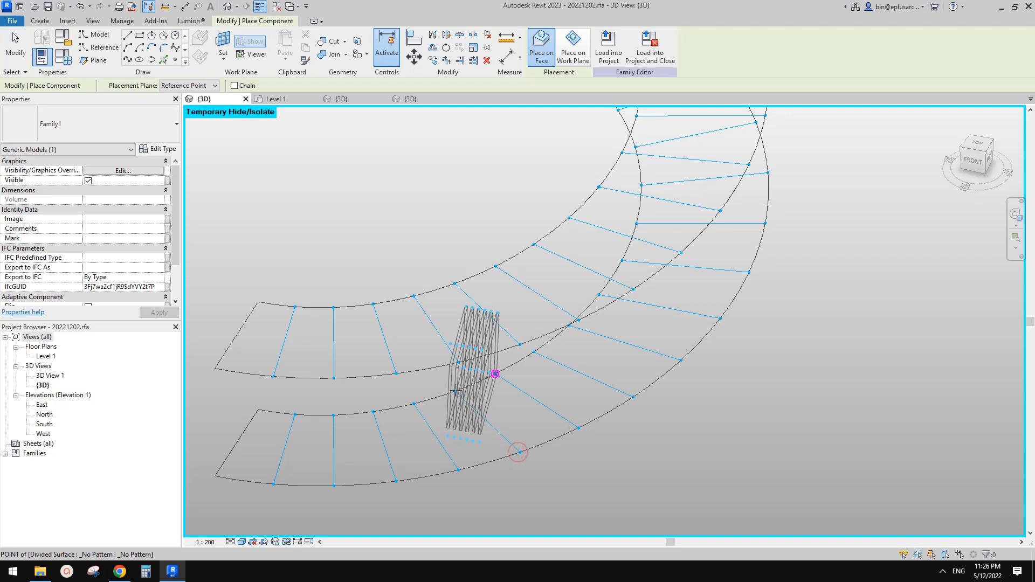
pyautogui.click(454, 283)
pyautogui.press('Escape')
# Step: Delete the slanted Family1 component from the divided surfaces
pyautogui.moveTo(585, 400)
pyautogui.keyDown('shift'); pyautogui.mouseDown(button='middle')
pyautogui.moveTo(494, 259)
pyautogui.moveTo(500, 237)
pyautogui.moveTo(520, 236)
pyautogui.moveTo(383, 248)
pyautogui.moveTo(519, 288)
pyautogui.moveTo(508, 323)
pyautogui.moveTo(539, 353)
pyautogui.moveTo(536, 342)
pyautogui.mouseUp(button='middle'); pyautogui.keyUp('shift')
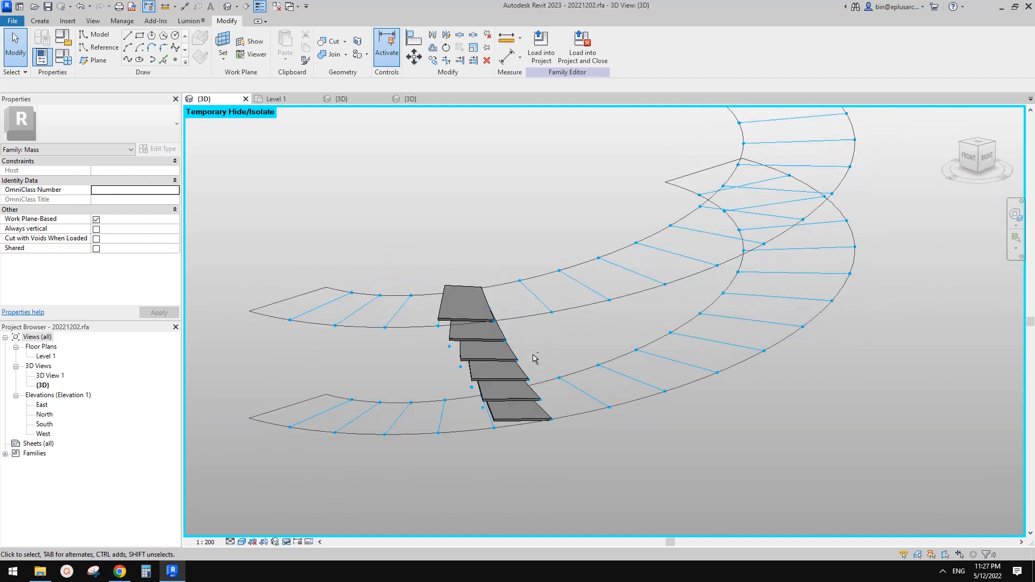
pyautogui.scroll(2, 534, 367)
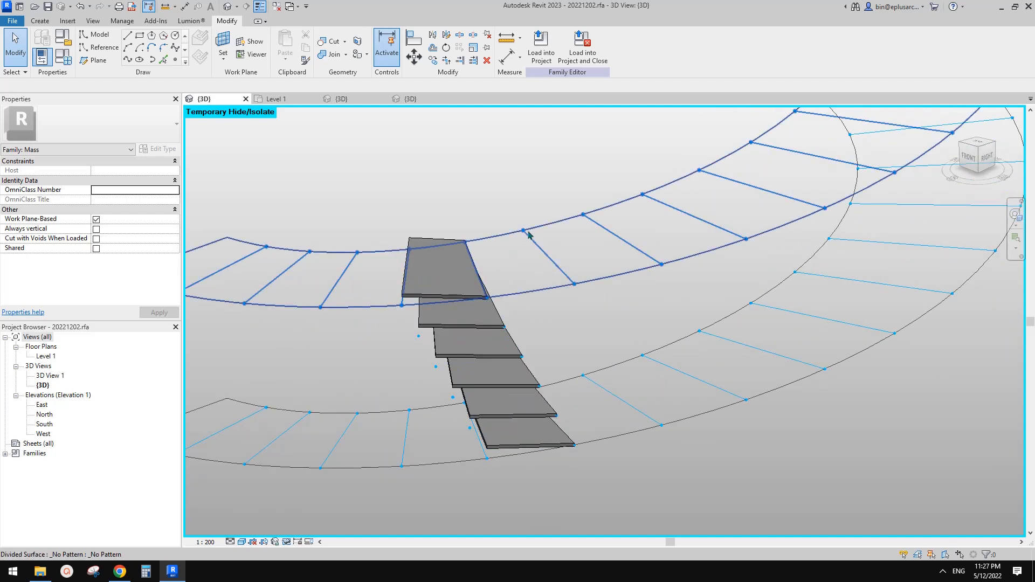
pyautogui.click(510, 380)
pyautogui.press('Delete')
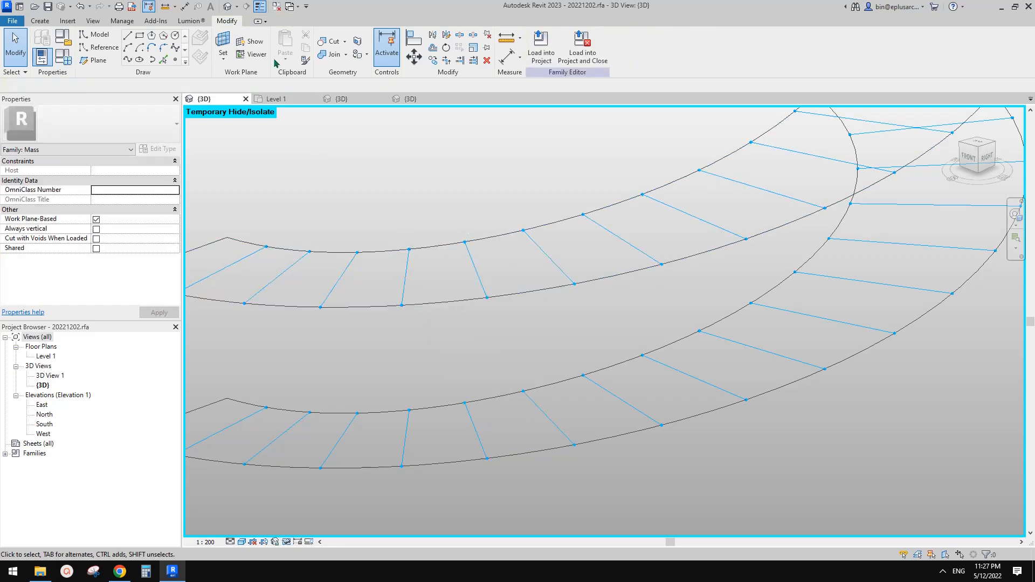
# Step: Place a Family1 component on the nodes of one bay, from the lower to the upper divided surface
pyautogui.click(40, 20)
pyautogui.click(289, 43)
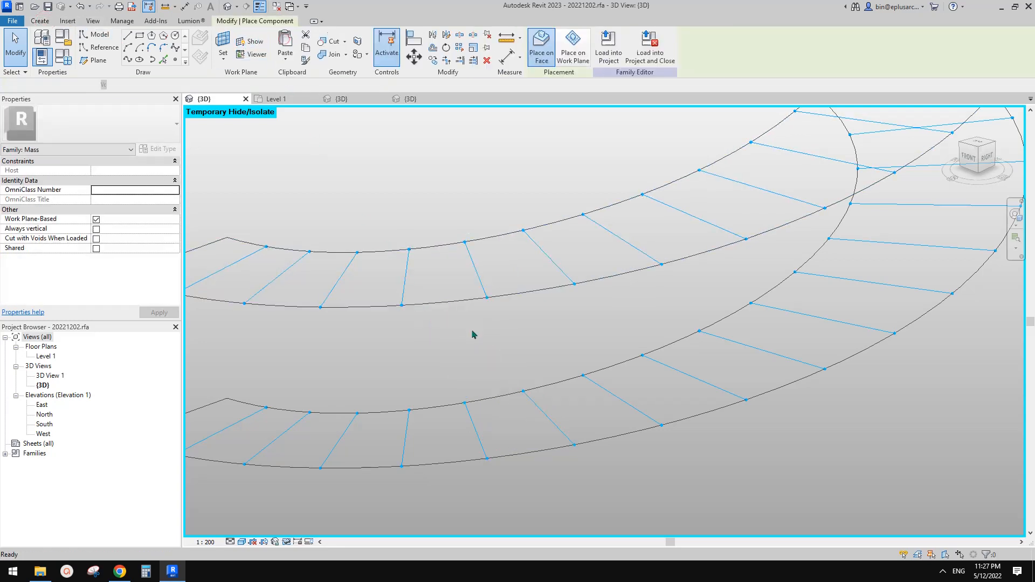
pyautogui.click(574, 445)
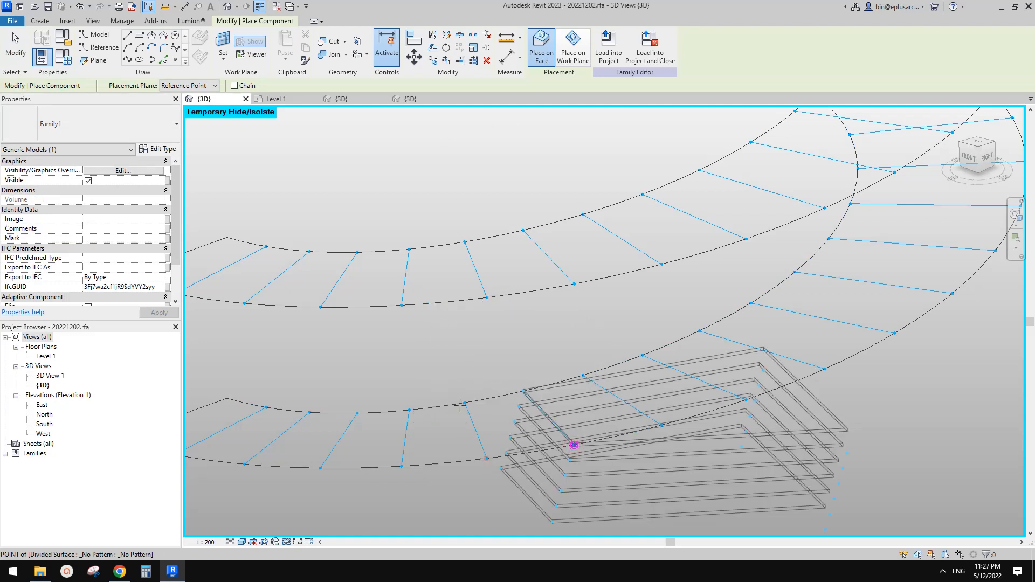
pyautogui.click(522, 230)
pyautogui.press('Escape')
pyautogui.press('Escape')
pyautogui.keyDown('shift'); pyautogui.moveTo(637, 380); pyautogui.dragTo(623, 411, button='middle'); pyautogui.keyUp('shift')
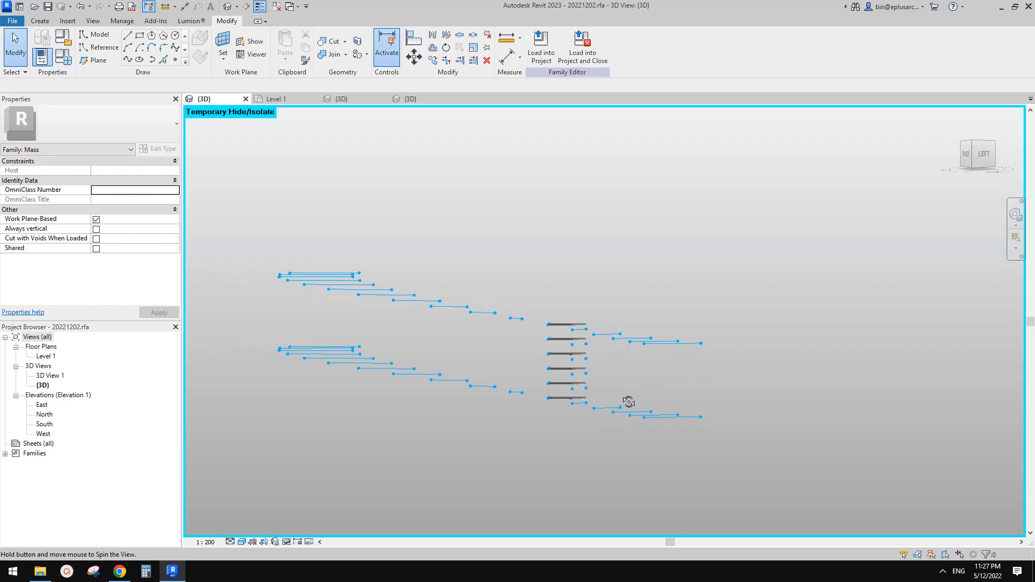
pyautogui.click(980, 164)
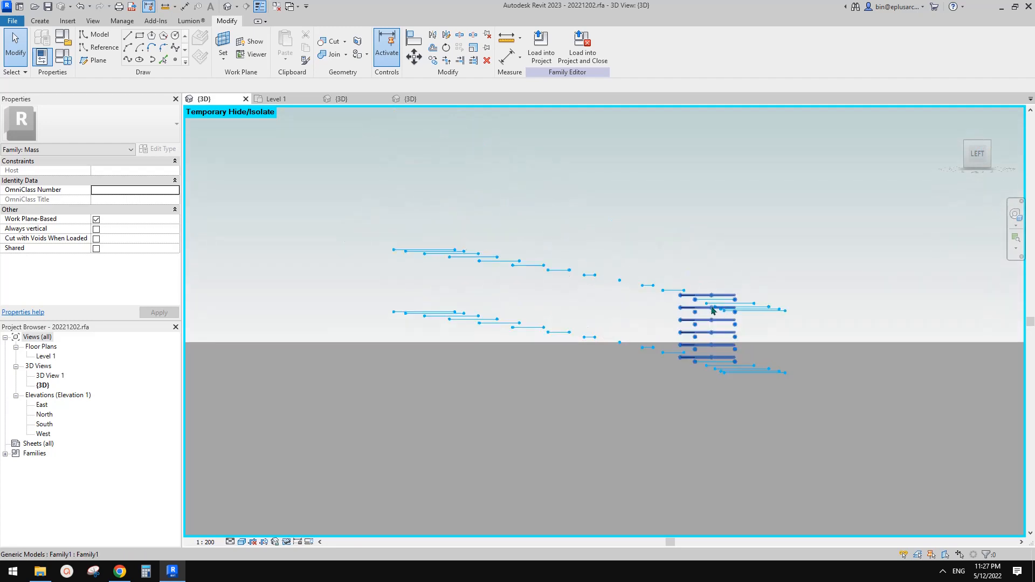
pyautogui.scroll(5, 712, 310)
pyautogui.moveTo(767, 322); pyautogui.dragTo(636, 314, button='middle')
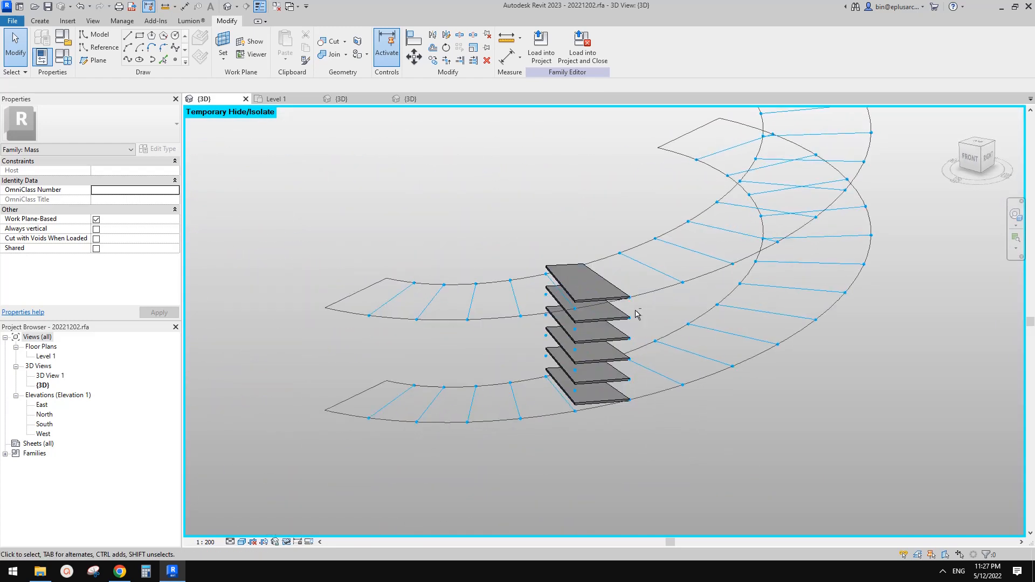
# Step: Repeat the placed Family1 slab component across the lower and upper divided surfaces
pyautogui.scroll(2, 636, 315)
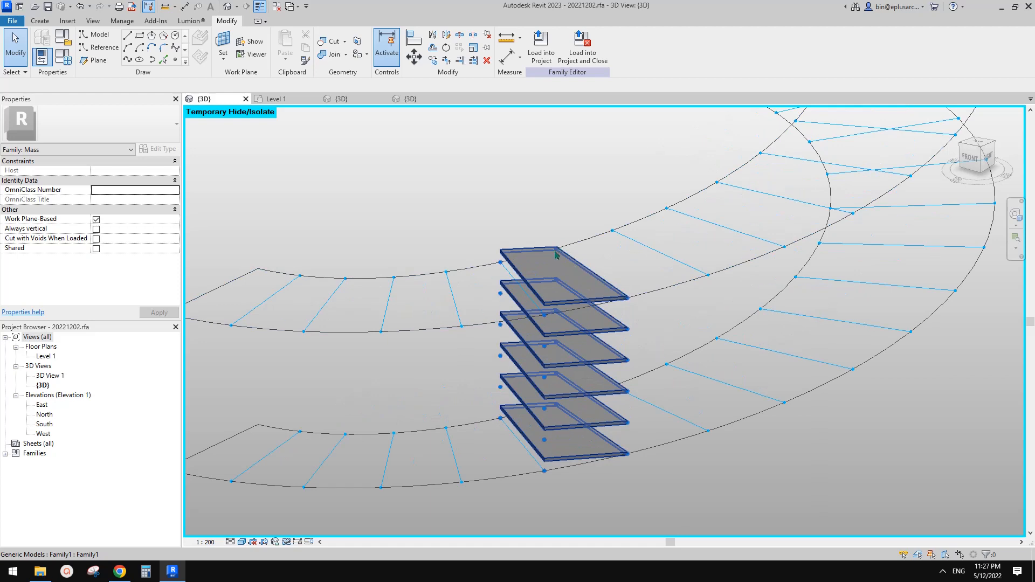
pyautogui.keyDown('shift'); pyautogui.moveTo(556, 255); pyautogui.dragTo(705, 324, button='middle'); pyautogui.keyUp('shift')
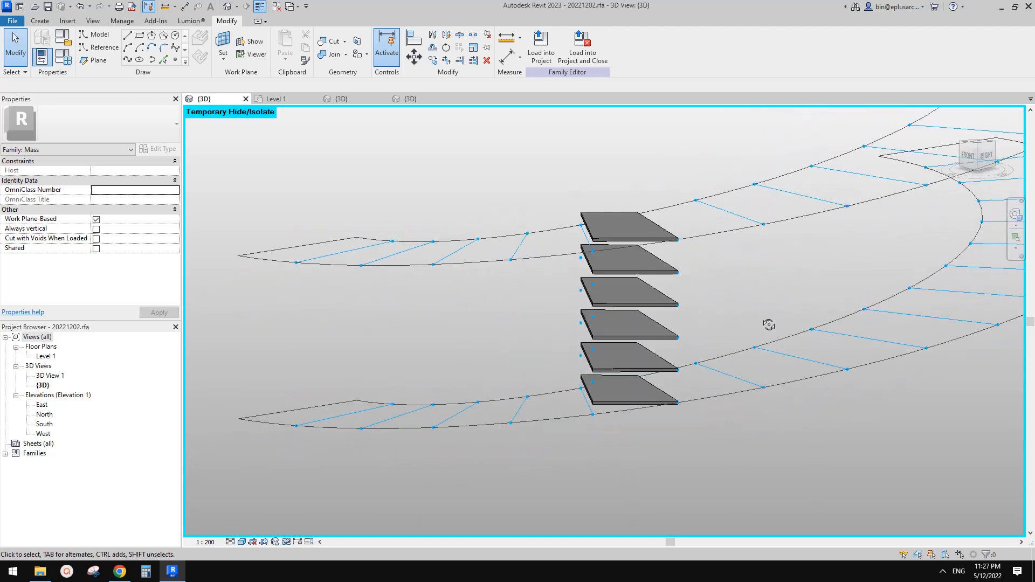
pyautogui.click(641, 280)
pyautogui.keyDown('shift'); pyautogui.moveTo(641, 281); pyautogui.dragTo(631, 320, button='middle'); pyautogui.keyUp('shift')
pyautogui.scroll(-1, 606, 303)
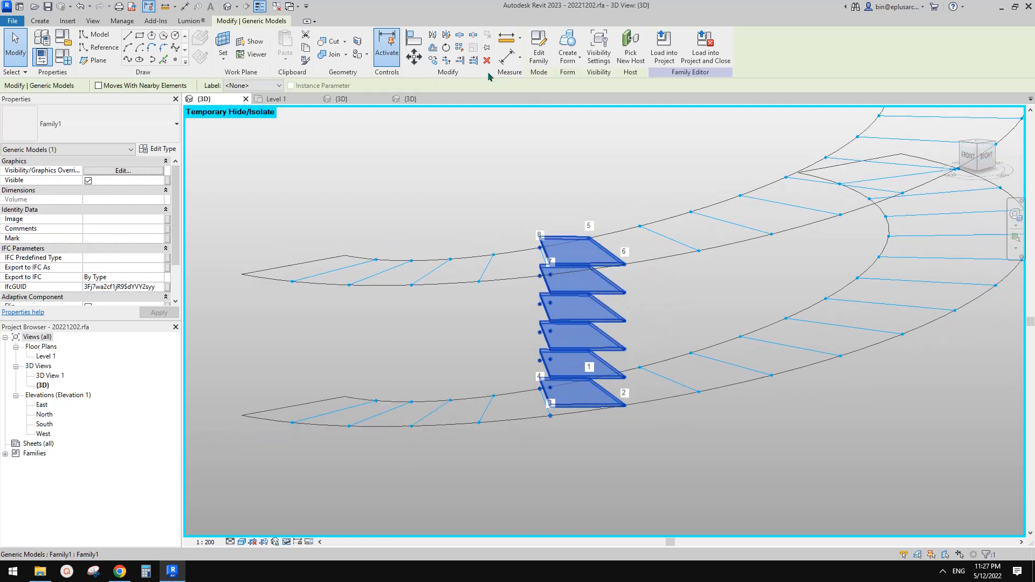
pyautogui.click(461, 50)
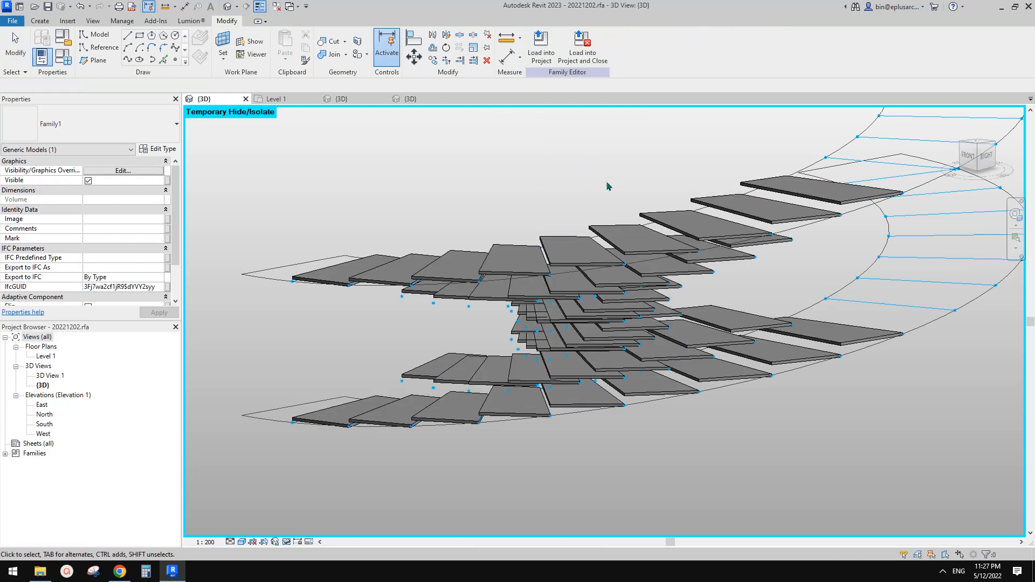
# Step: Undo the repeat and review the upper divided surface's properties and surface representation settings
pyautogui.keyDown('shift'); pyautogui.moveTo(769, 274); pyautogui.dragTo(583, 319, button='middle'); pyautogui.keyUp('shift')
pyautogui.click(541, 343)
pyautogui.click(599, 305)
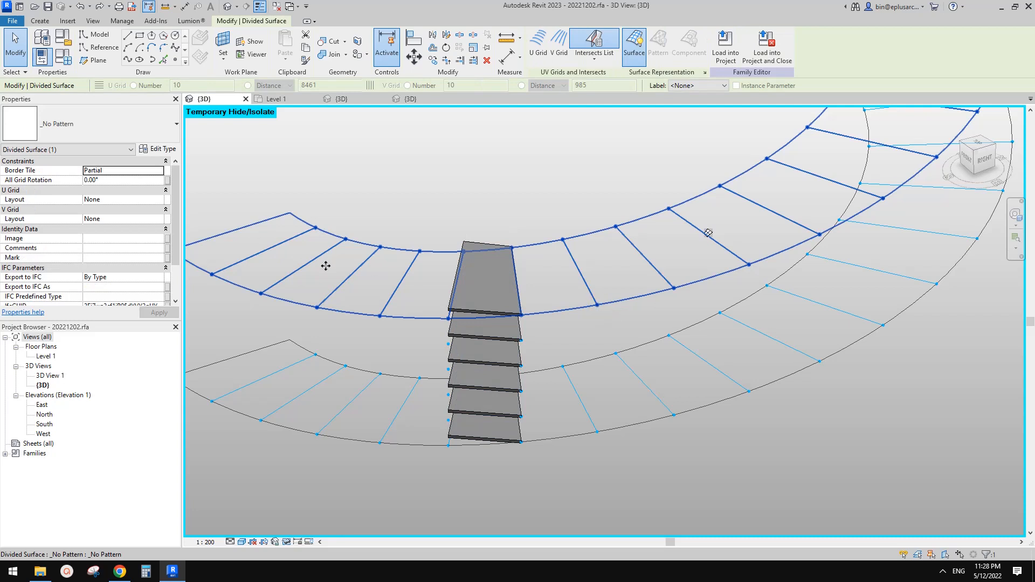
pyautogui.scroll(-2, 160, 260)
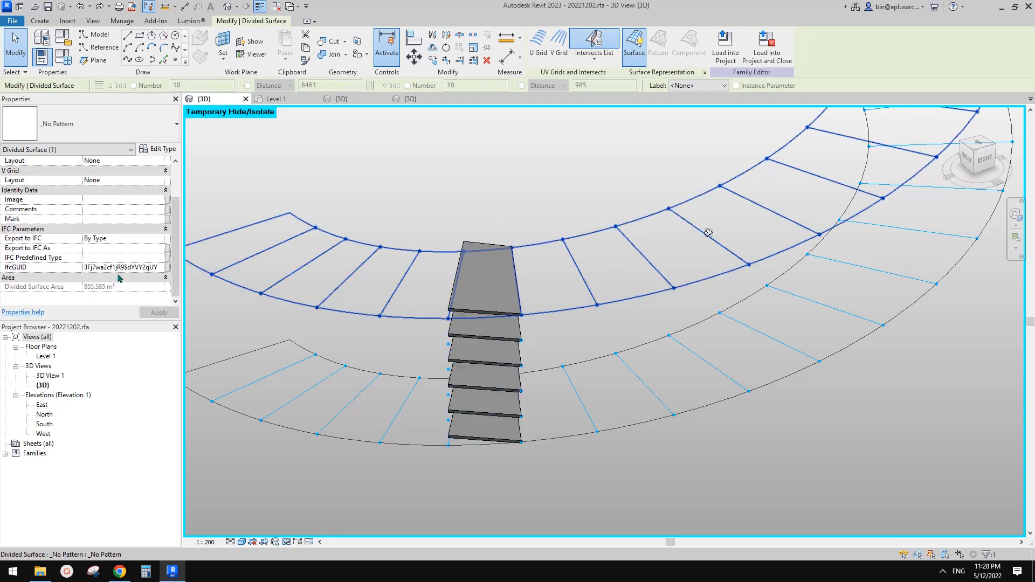
pyautogui.keyDown('shift'); pyautogui.moveTo(381, 273); pyautogui.dragTo(649, 188, button='middle'); pyautogui.keyUp('shift')
pyautogui.click(705, 72)
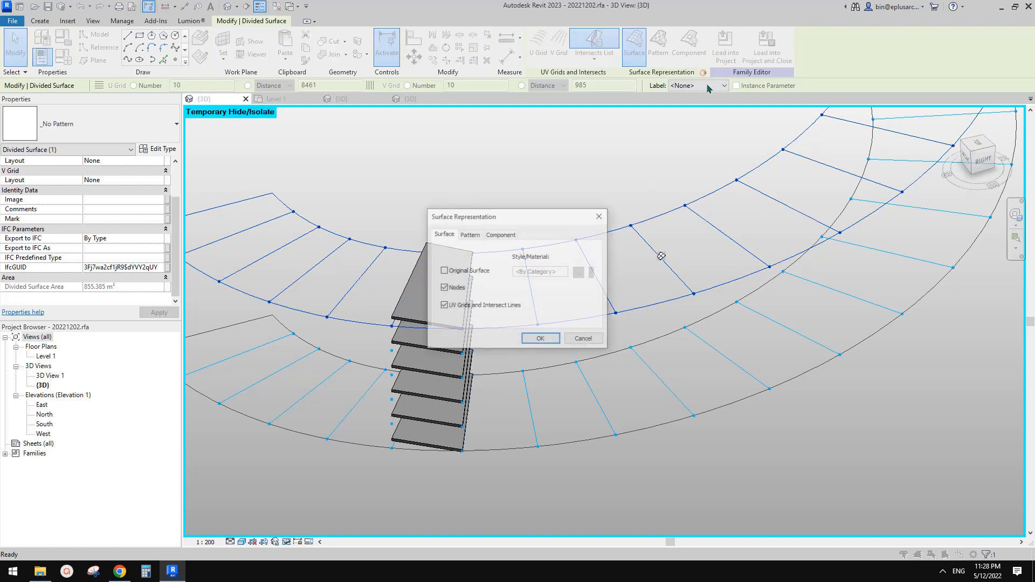
pyautogui.press('Escape')
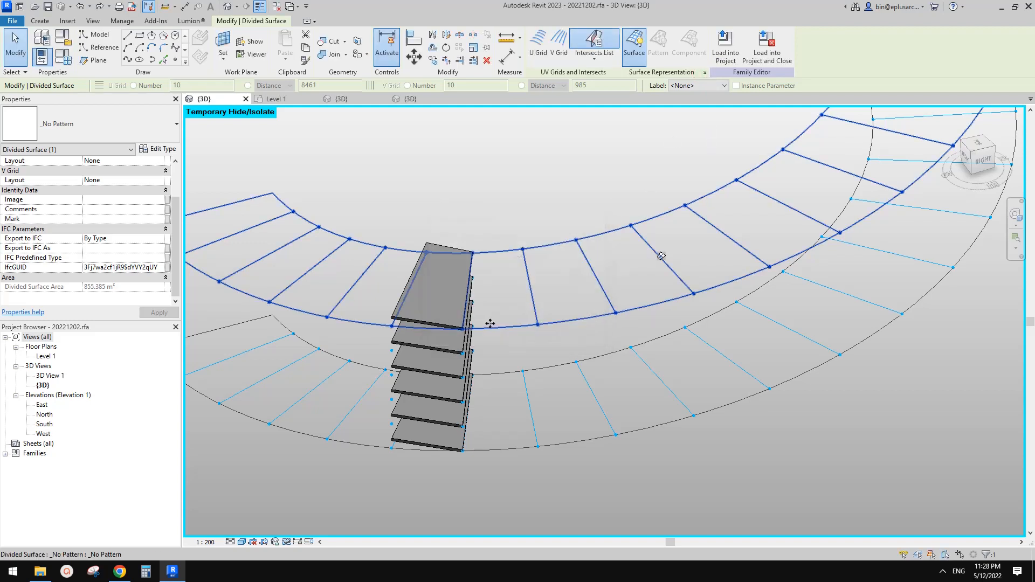
pyautogui.press('Escape')
# Step: Delete the Family1 component from its bay on the divided surfaces
pyautogui.moveTo(494, 346); pyautogui.dragTo(602, 328, button='middle')
pyautogui.click(540, 273)
pyautogui.moveTo(572, 287); pyautogui.dragTo(529, 322, button='middle')
pyautogui.scroll(1, 538, 300)
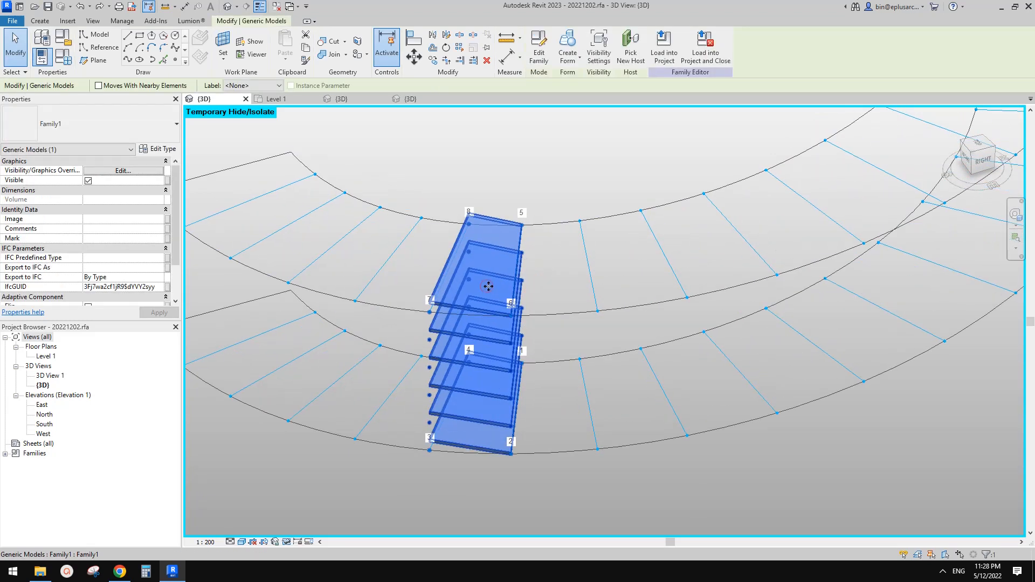
pyautogui.moveTo(487, 286); pyautogui.dragTo(475, 291, button='middle')
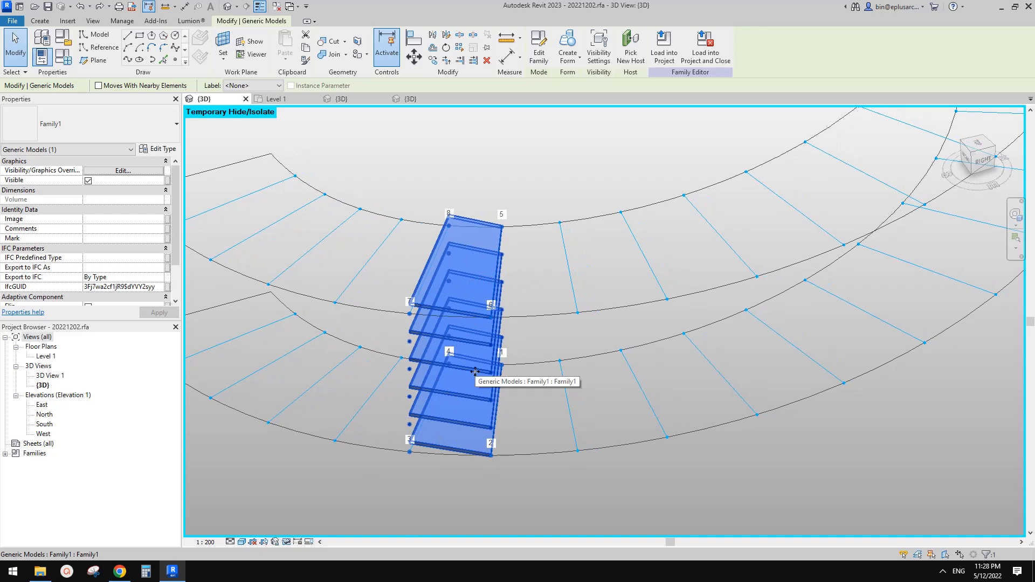
pyautogui.press('Delete')
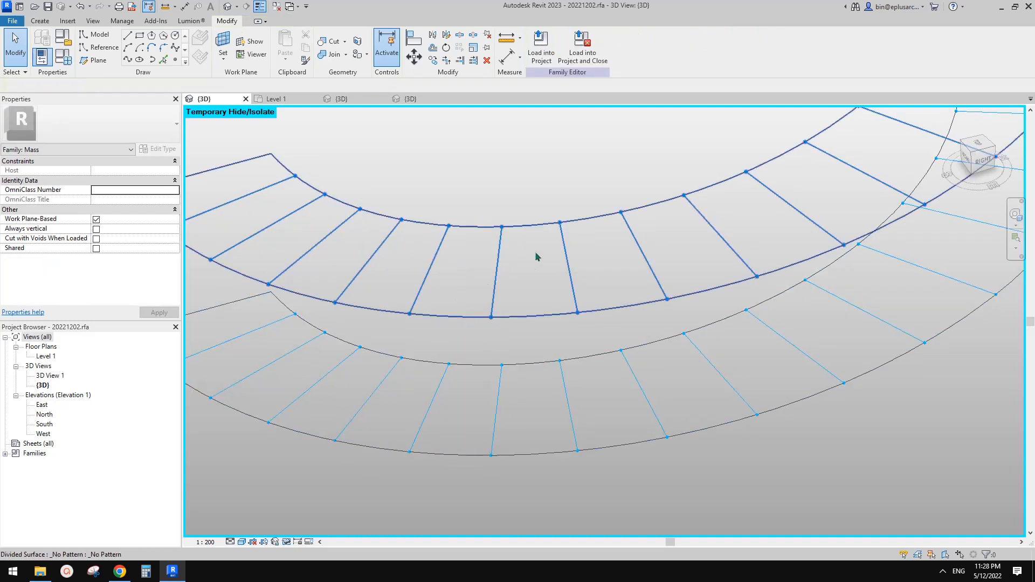
# Step: Place Family1 components on the nodes of two adjacent bays and restore the temporarily hidden mass
pyautogui.click(38, 22)
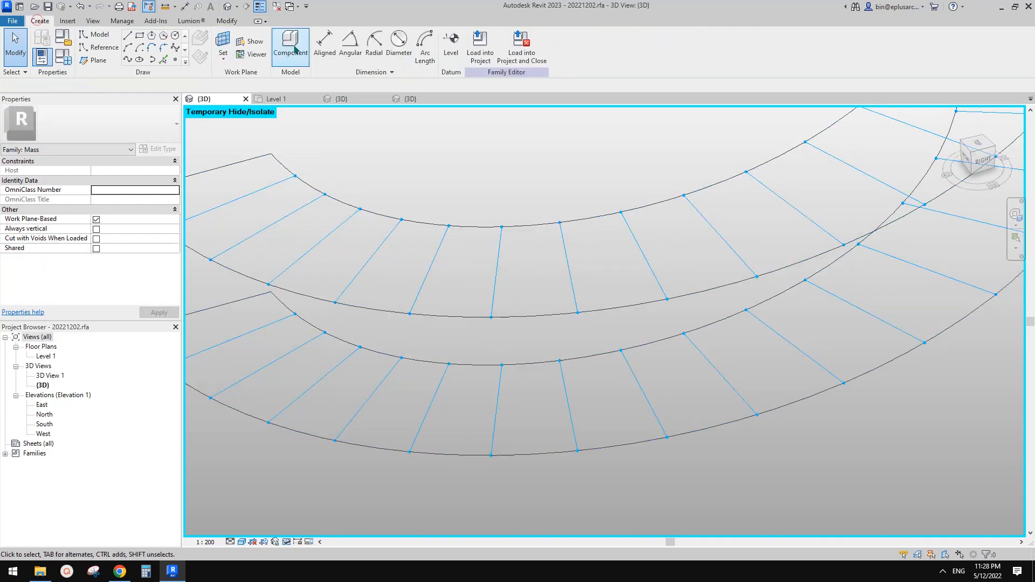
pyautogui.click(292, 44)
pyautogui.click(559, 360)
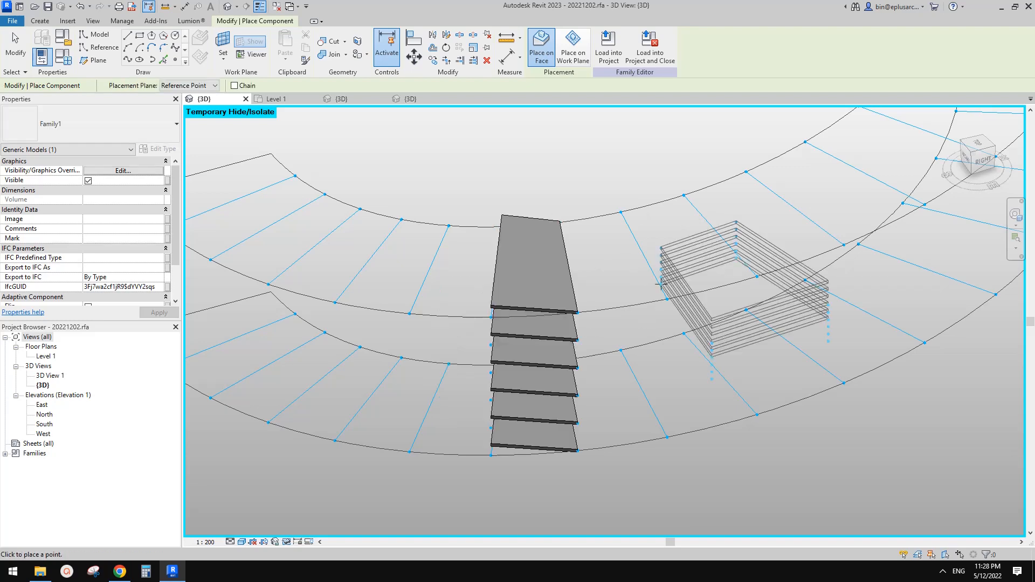
pyautogui.press('Escape')
pyautogui.press('Escape')
pyautogui.scroll(-2, 593, 286)
pyautogui.keyDown('shift'); pyautogui.moveTo(592, 287); pyautogui.dragTo(586, 364, button='middle'); pyautogui.keyUp('shift')
pyautogui.press('h')
pyautogui.press('r')
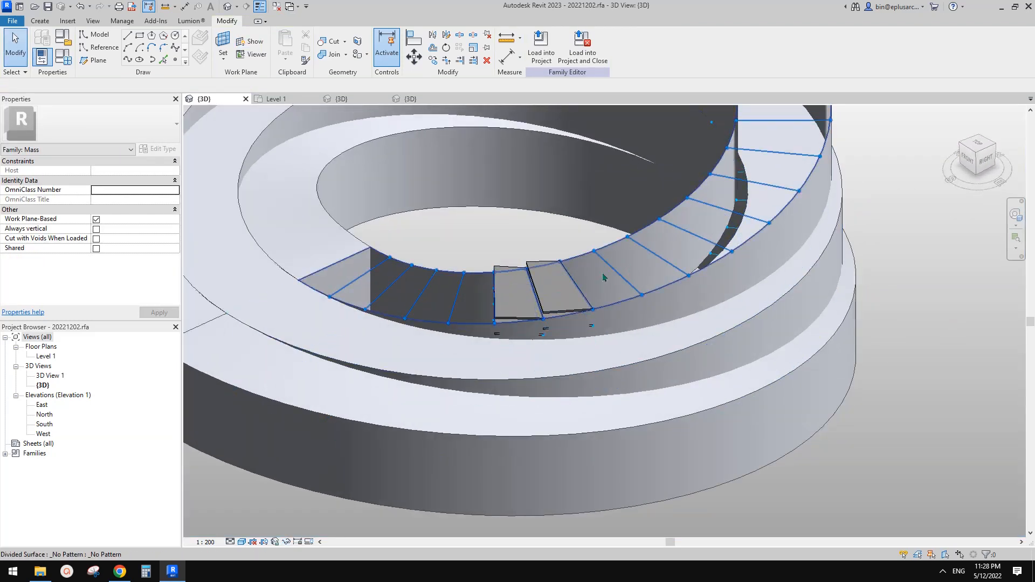
# Step: Repeat the two adjacent Family1 components together around the divided surfaces of the mass
pyautogui.click(513, 302)
pyautogui.keyDown('ctrl'); pyautogui.click(512, 302); pyautogui.keyUp('ctrl')
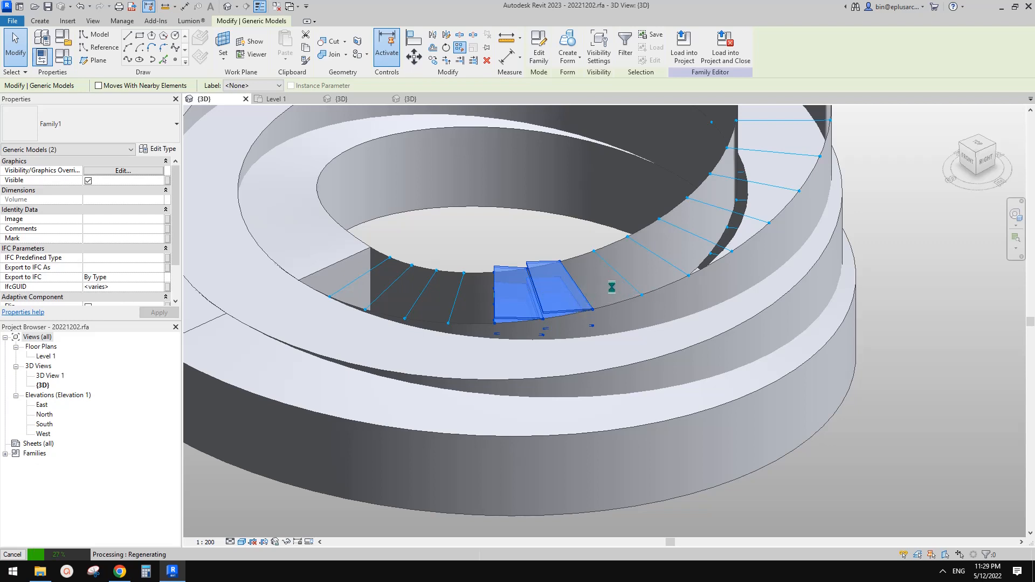
pyautogui.scroll(-2, 690, 249)
pyautogui.moveTo(690, 250); pyautogui.dragTo(905, 366, button='middle')
pyautogui.scroll(2, 590, 319)
# Step: Try to select all instances of the Family2 slab in the repeated ring
pyautogui.click(576, 295)
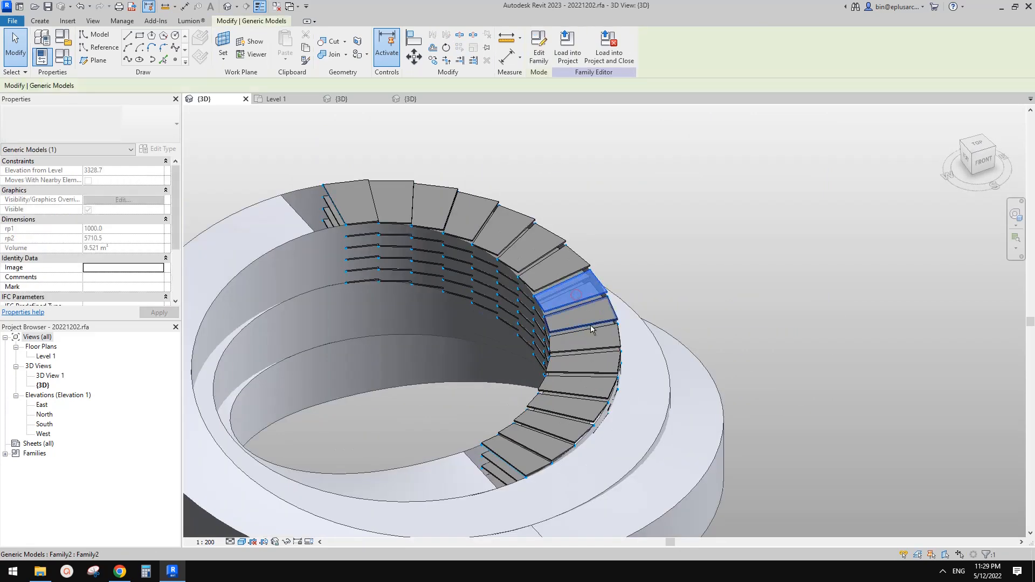
pyautogui.keyDown('shift'); pyautogui.moveTo(591, 327); pyautogui.dragTo(377, 275, button='middle'); pyautogui.keyUp('shift')
pyautogui.press('Escape')
pyautogui.click(638, 282)
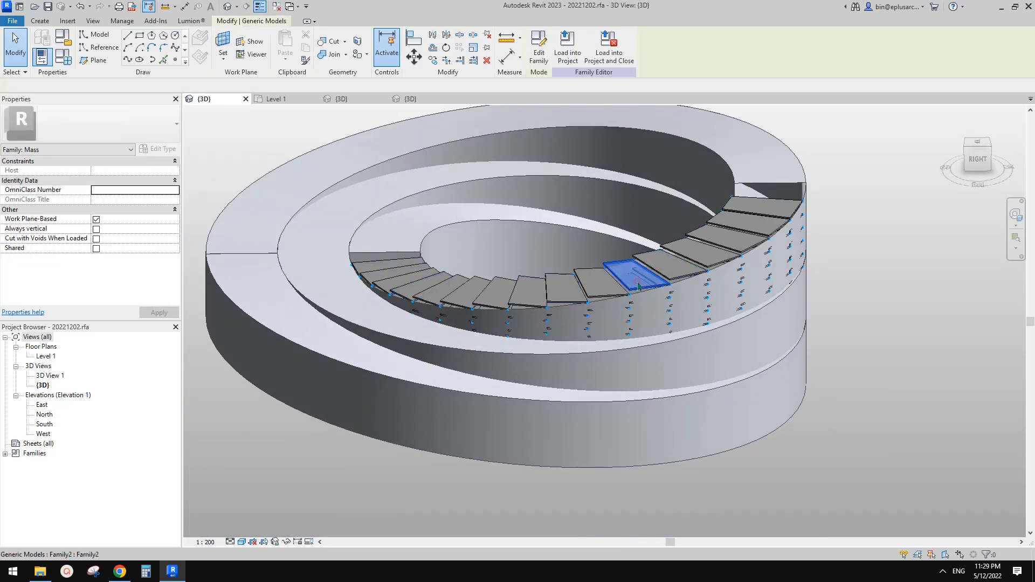
pyautogui.click(638, 286)
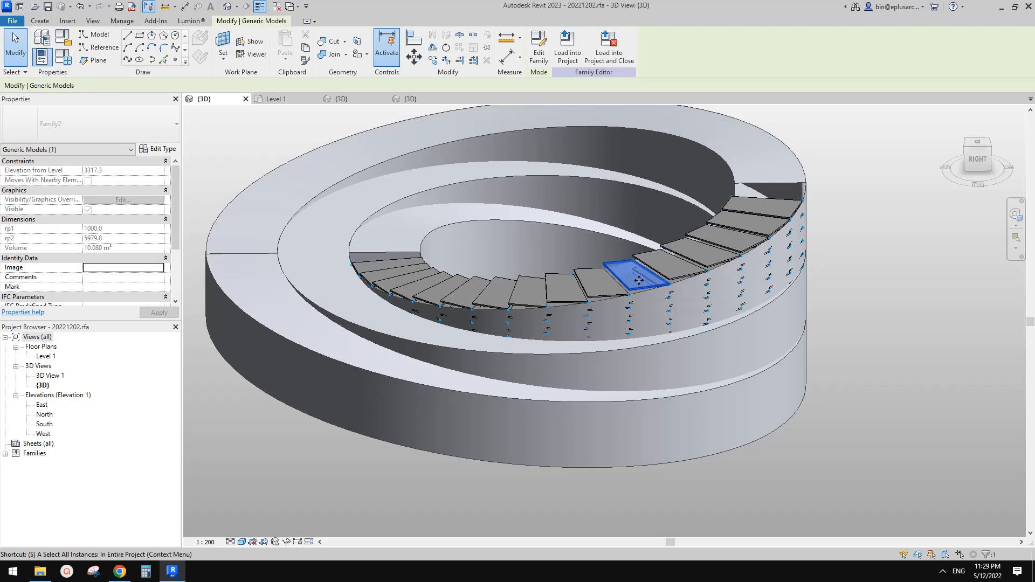
pyautogui.press('a')
pyautogui.click(639, 281)
pyautogui.press('s')
pyautogui.press('a')
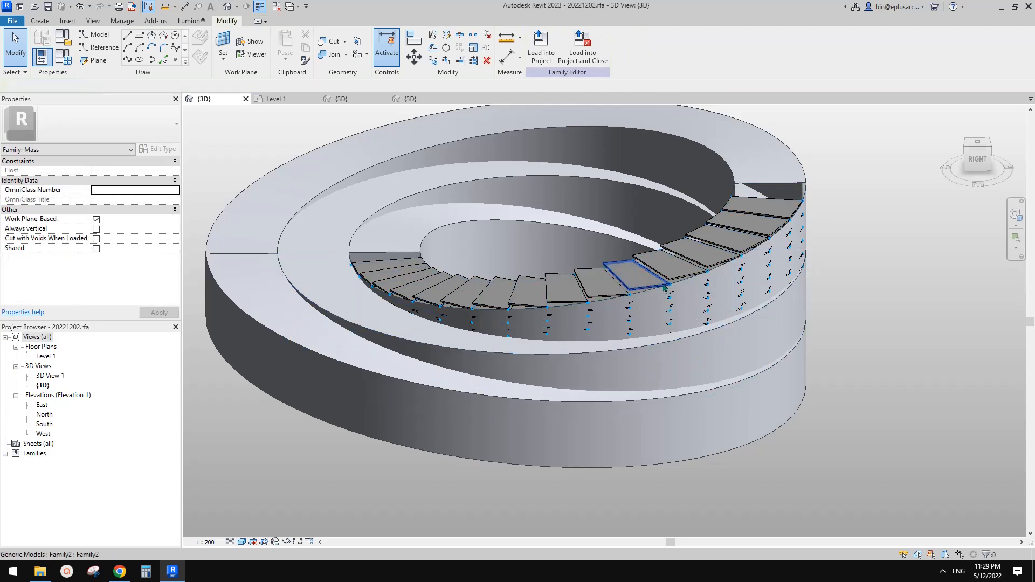
# Step: Temporarily isolate the category of the Family1 repeater, and reset the isolation
pyautogui.press('Tab')
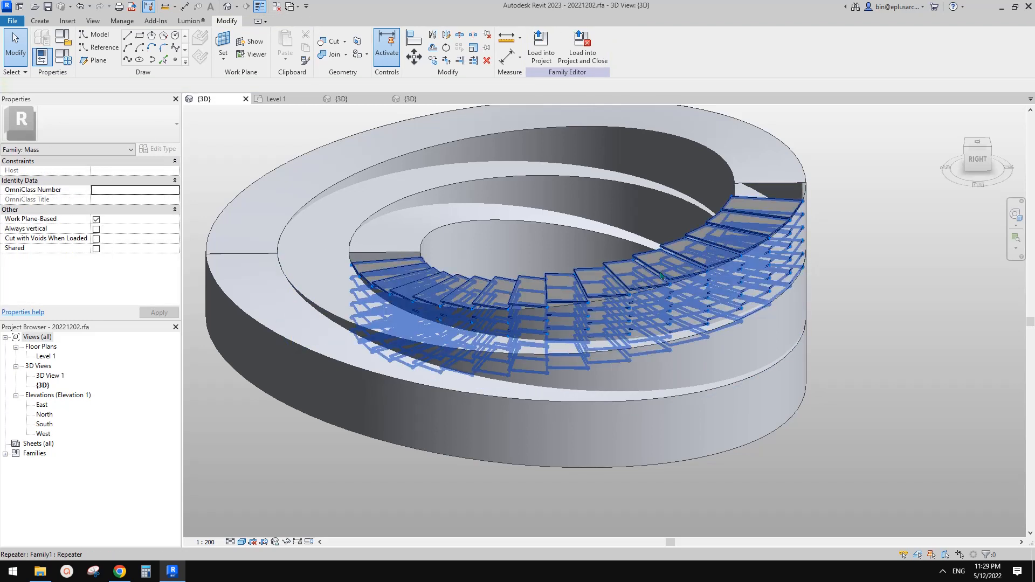
pyautogui.click(661, 275)
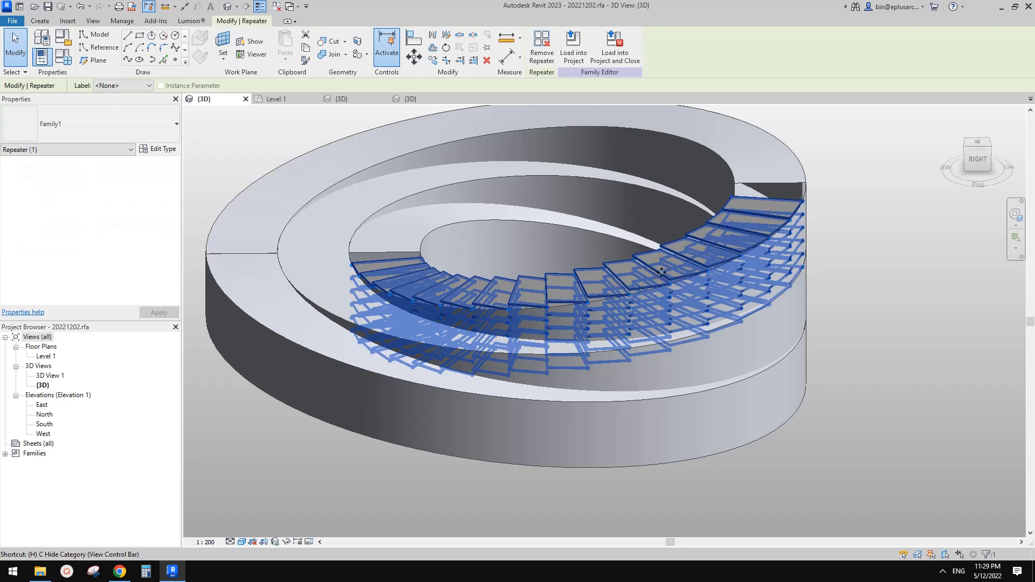
pyautogui.press('c')
pyautogui.press('Escape')
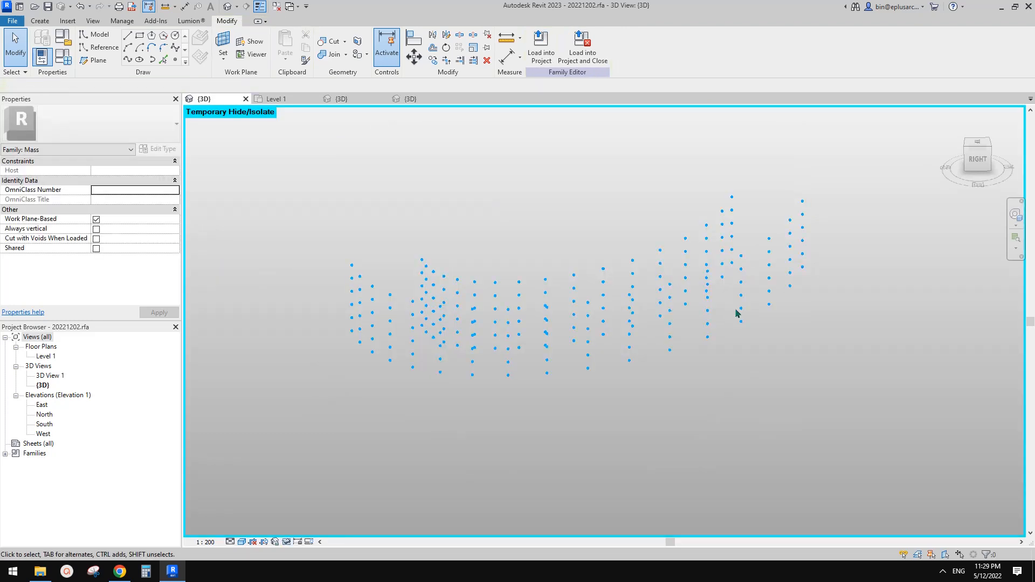
pyautogui.press('h')
pyautogui.press('r')
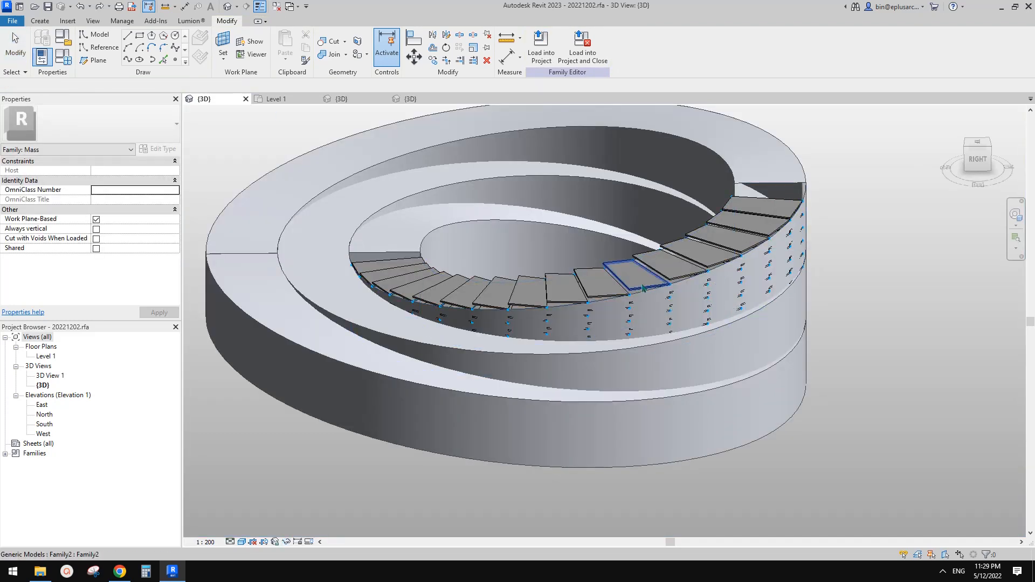
# Step: Isolate the Family1 repeater and Family2 slabs by category, inspect the slab ring, and reset the temporary isolation
pyautogui.press('Tab')
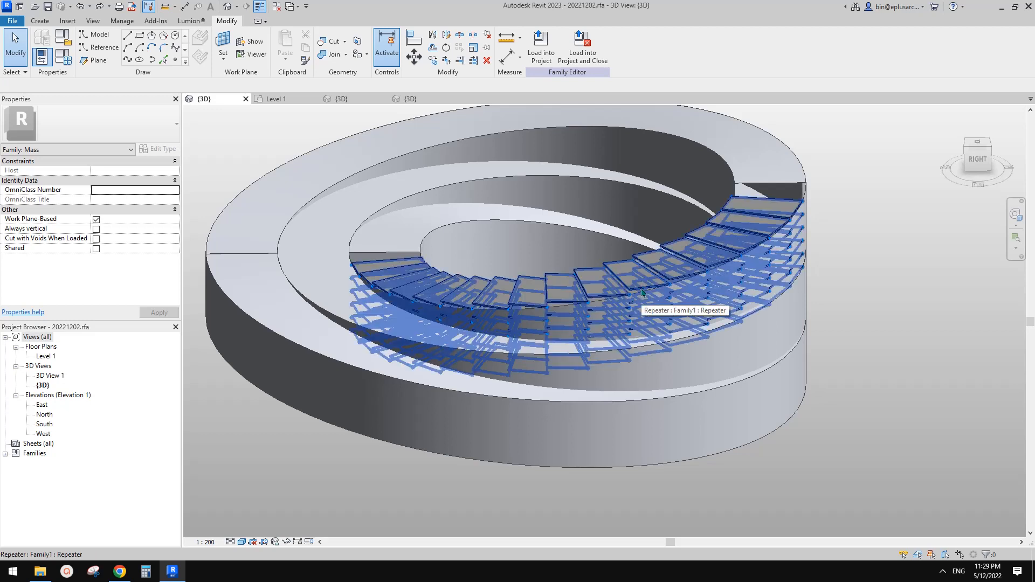
pyautogui.click(642, 294)
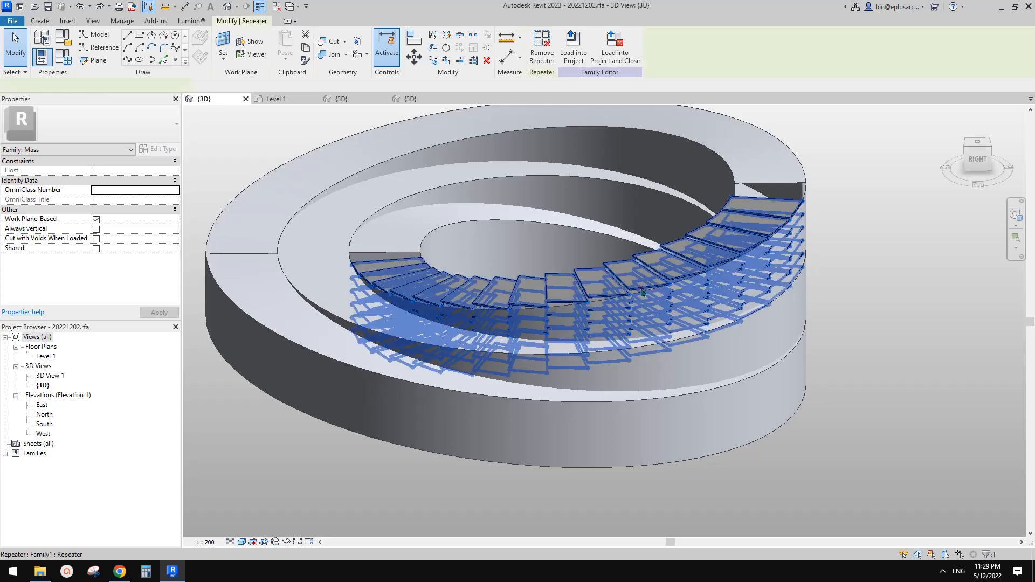
pyautogui.keyDown('ctrl'); pyautogui.click(596, 279); pyautogui.keyUp('ctrl')
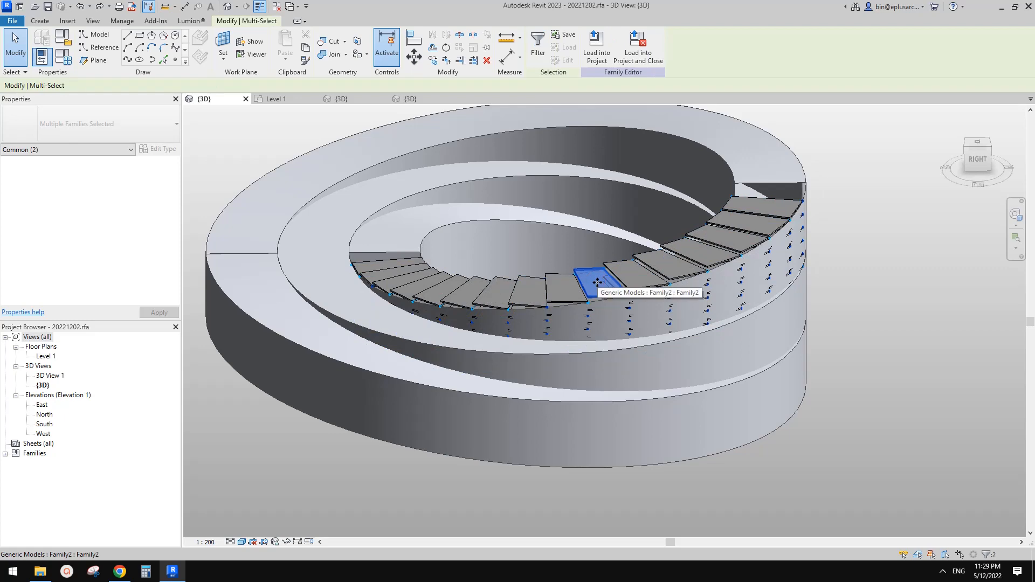
pyautogui.press('c')
pyautogui.click(806, 365)
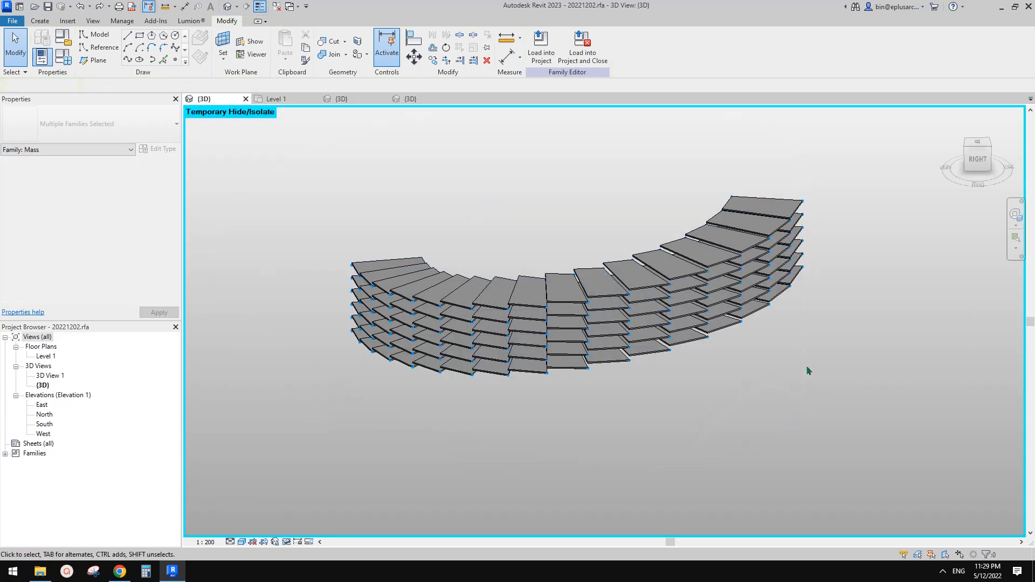
pyautogui.keyDown('shift'); pyautogui.moveTo(805, 366); pyautogui.dragTo(630, 329, button='middle'); pyautogui.keyUp('shift')
pyautogui.moveTo(661, 368); pyautogui.dragTo(748, 356, button='middle')
pyautogui.press('h')
pyautogui.press('r')
# Step: Inspect the repeated slabs inside the mass in wireframe display, and return the view to shaded
pyautogui.keyDown('shift'); pyautogui.moveTo(732, 248); pyautogui.dragTo(793, 187, button='middle'); pyautogui.keyUp('shift')
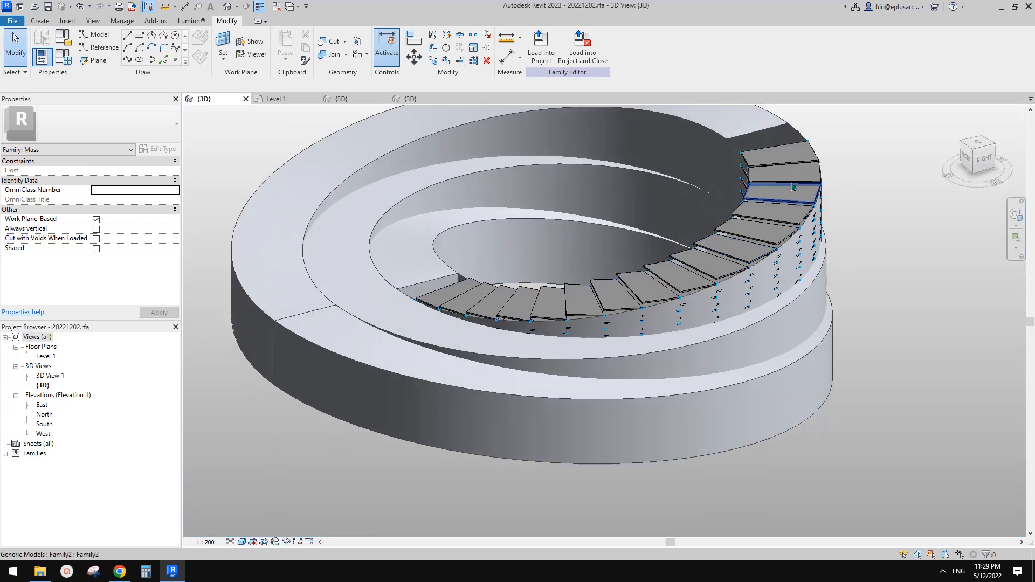
pyautogui.keyDown('shift'); pyautogui.moveTo(727, 262); pyautogui.dragTo(633, 295, button='middle'); pyautogui.keyUp('shift')
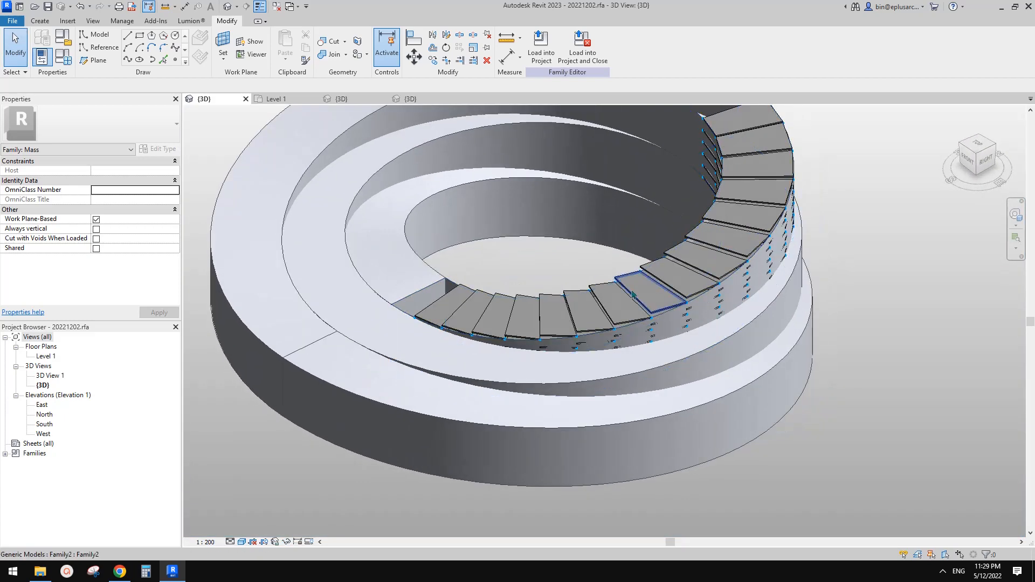
pyautogui.moveTo(685, 330)
pyautogui.mouseDown(button='middle')
pyautogui.moveTo(654, 314)
pyautogui.moveTo(676, 253)
pyautogui.moveTo(628, 357)
pyautogui.moveTo(688, 347)
pyautogui.mouseUp(button='middle')
pyautogui.scroll(-2, 654, 319)
pyautogui.press('w')
pyautogui.press('f')
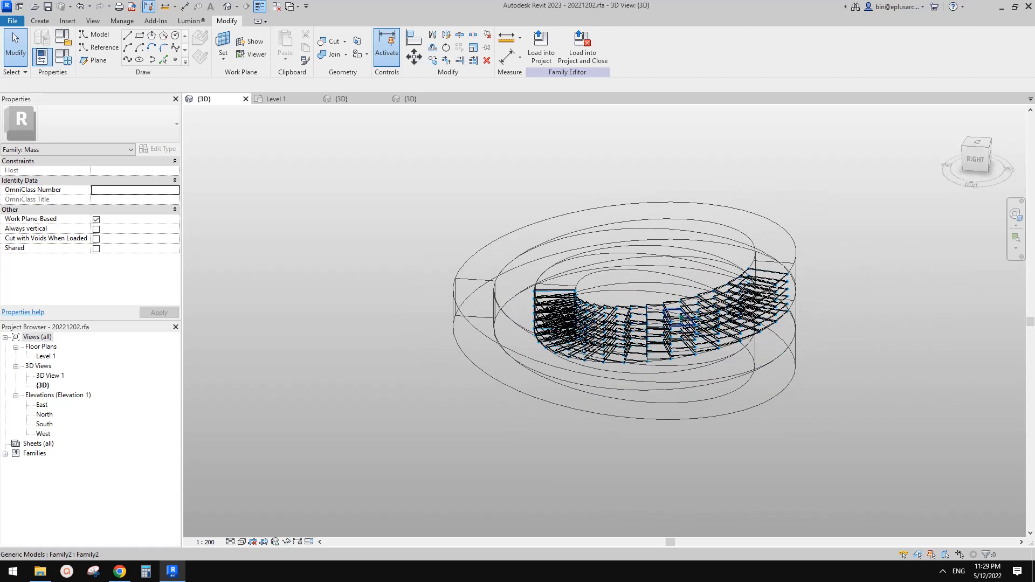
pyautogui.press('s')
pyautogui.press('d')
pyautogui.moveTo(507, 308)
pyautogui.keyDown('shift'); pyautogui.mouseDown(button='middle')
pyautogui.moveTo(854, 380)
pyautogui.moveTo(654, 358)
pyautogui.moveTo(654, 389)
pyautogui.moveTo(578, 381)
pyautogui.moveTo(695, 273)
pyautogui.moveTo(633, 240)
pyautogui.mouseUp(button='middle'); pyautogui.keyUp('shift')
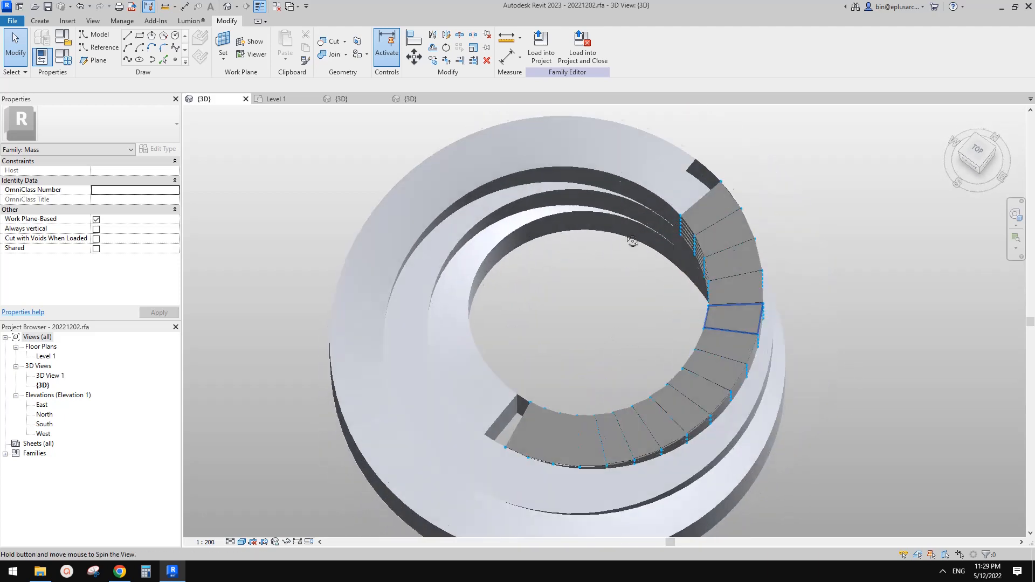
# Step: Examine the bays at both ends of the slab ring and the mass form beneath them
pyautogui.scroll(3, 721, 215)
pyautogui.click(687, 190)
pyautogui.moveTo(703, 297); pyautogui.dragTo(852, 218, button='middle')
pyautogui.press('Escape')
pyautogui.click(582, 389)
pyautogui.moveTo(592, 398); pyautogui.dragTo(696, 316, button='middle')
pyautogui.scroll(2, 701, 313)
pyautogui.press('Escape')
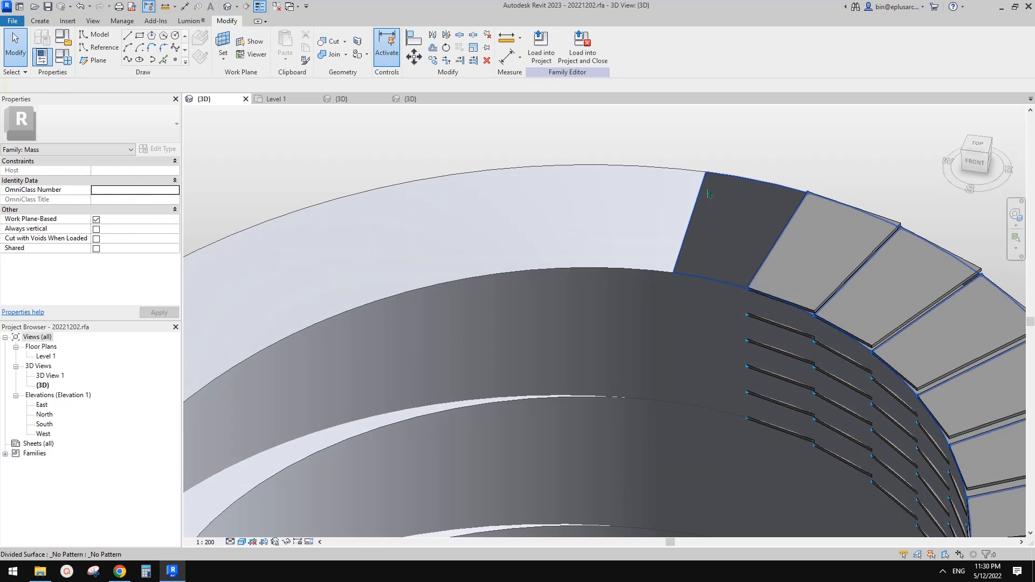
pyautogui.click(694, 196)
pyautogui.click(730, 214)
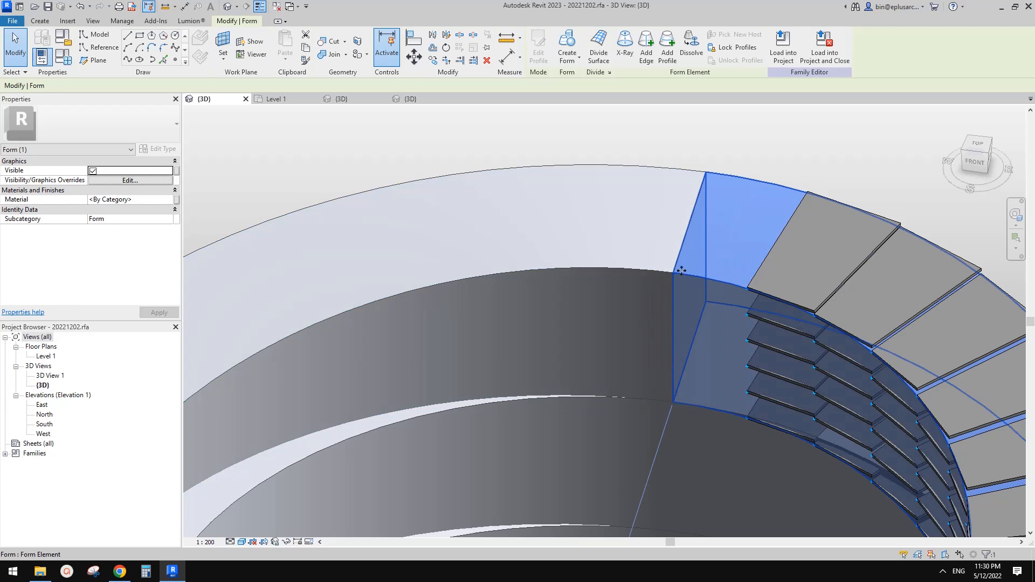
pyautogui.press('Escape')
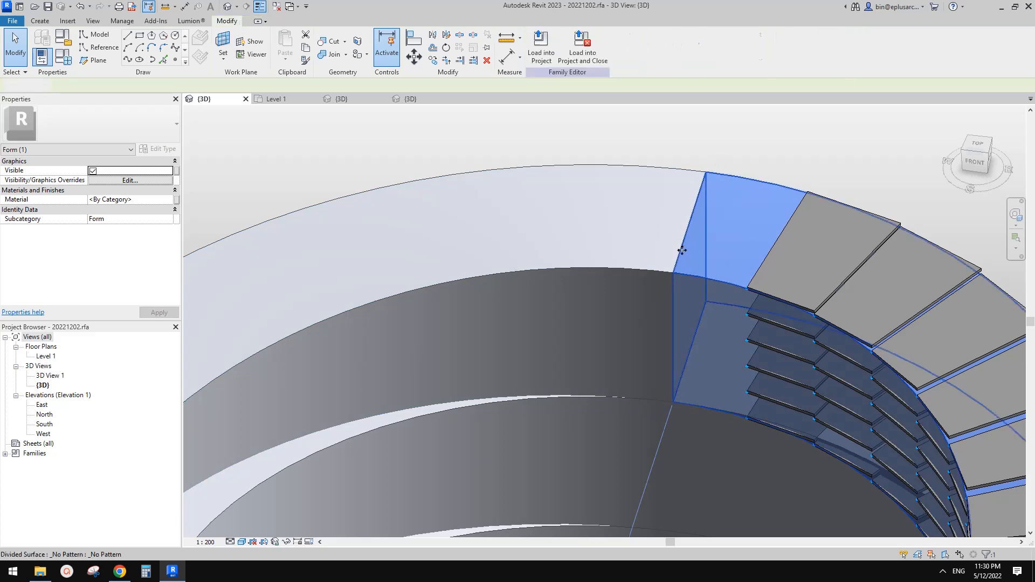
pyautogui.keyDown('shift'); pyautogui.moveTo(681, 247); pyautogui.dragTo(689, 414, button='middle'); pyautogui.keyUp('shift')
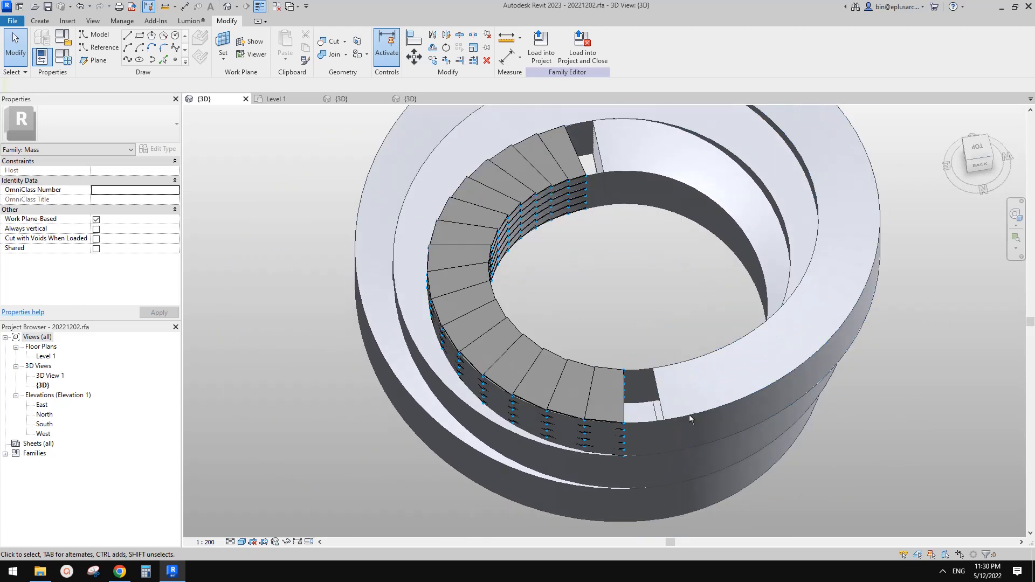
# Step: Examine the empty bay at the end of the slab ring and the repeated components beside it
pyautogui.click(608, 399)
pyautogui.scroll(5, 612, 399)
pyautogui.click(612, 398)
pyautogui.moveTo(618, 399)
pyautogui.keyDown('shift'); pyautogui.mouseDown(button='middle')
pyautogui.moveTo(647, 351)
pyautogui.moveTo(612, 398)
pyautogui.mouseUp(button='middle'); pyautogui.keyUp('shift')
pyautogui.click(615, 402)
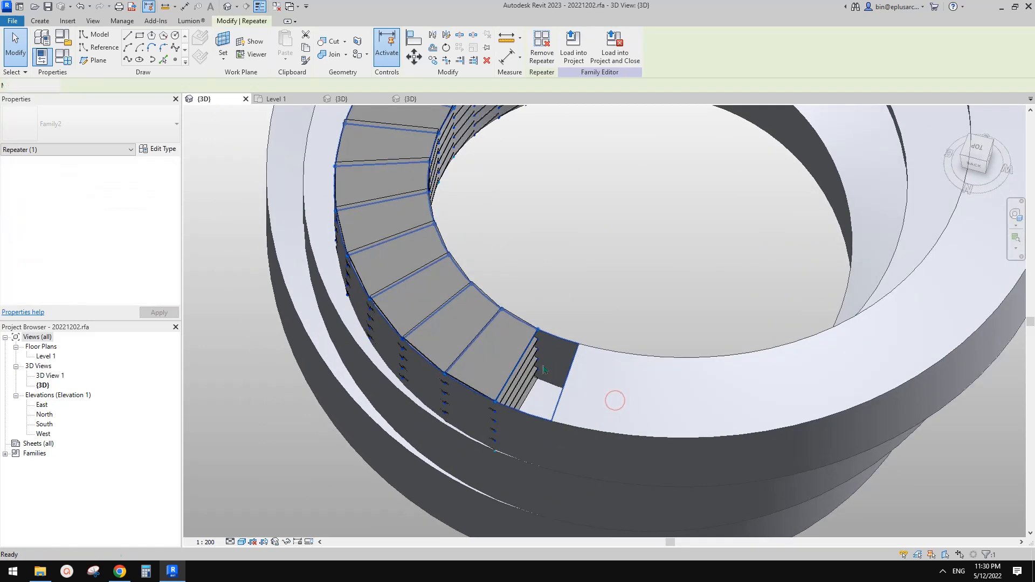
pyautogui.press('Tab')
pyautogui.click(521, 371)
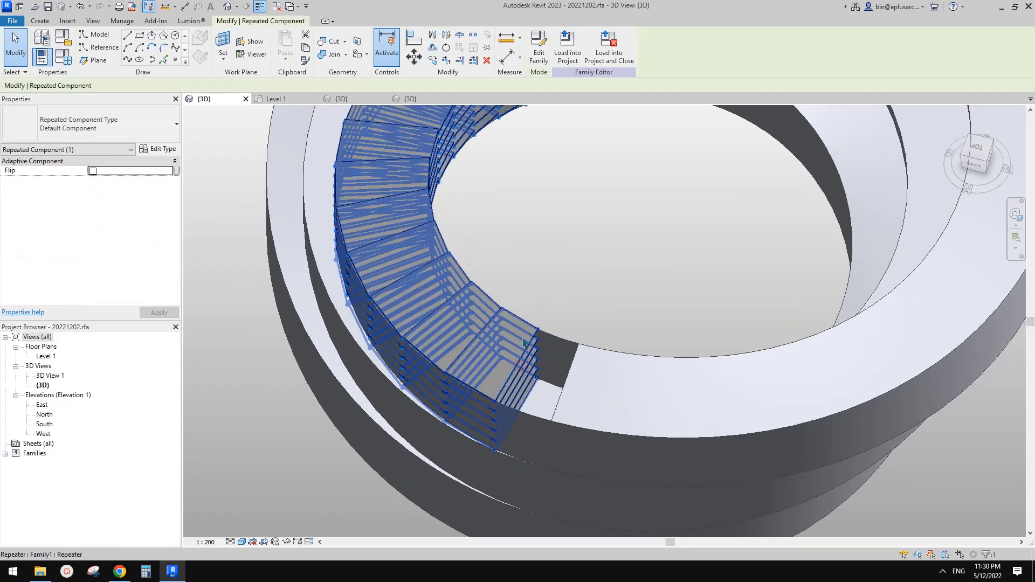
pyautogui.keyDown('shift'); pyautogui.moveTo(522, 370); pyautogui.dragTo(576, 370, button='middle'); pyautogui.keyUp('shift')
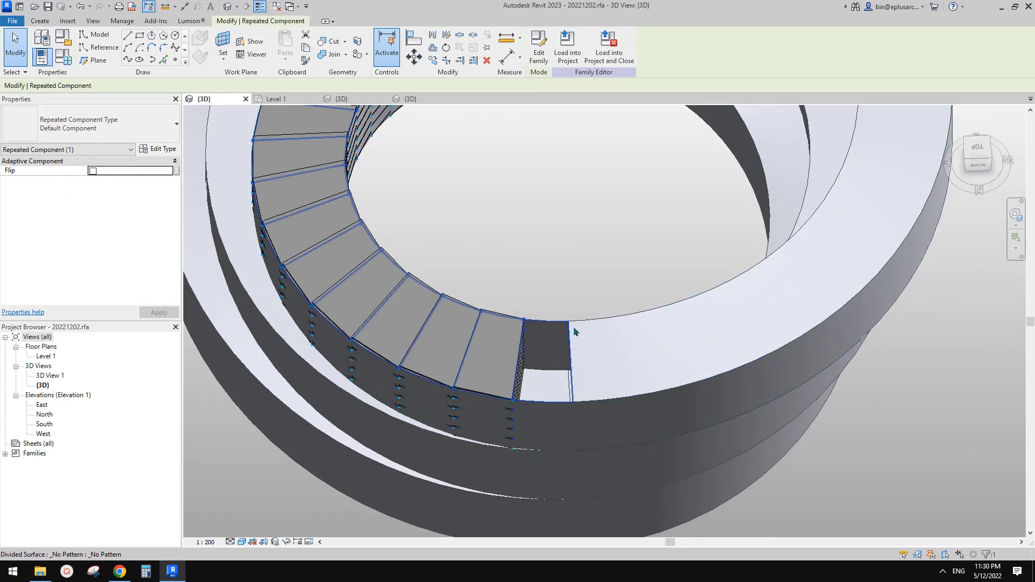
pyautogui.keyDown('shift'); pyautogui.moveTo(574, 330); pyautogui.dragTo(649, 340, button='middle'); pyautogui.keyUp('shift')
pyautogui.press('Escape')
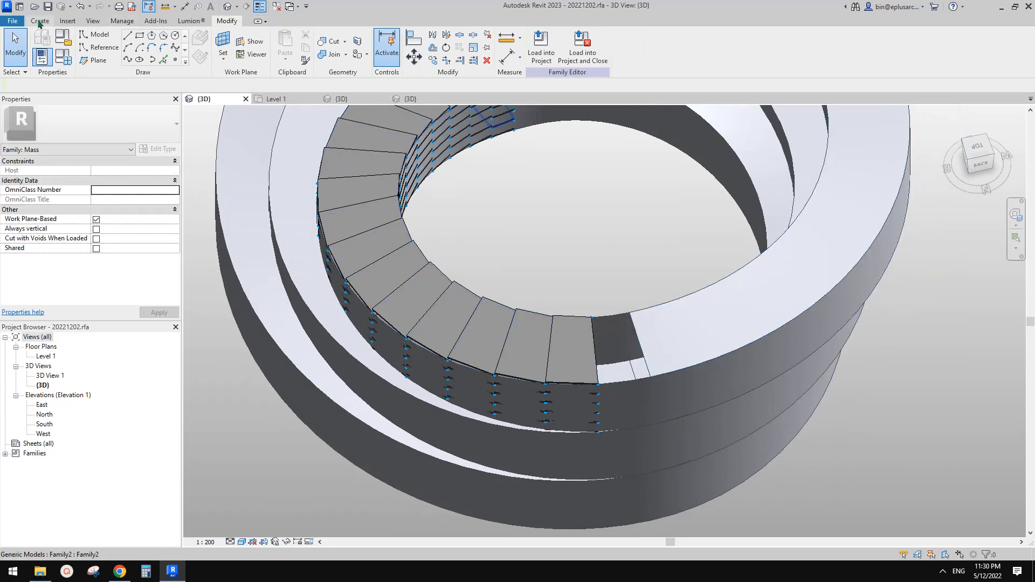
pyautogui.click(39, 22)
pyautogui.click(294, 46)
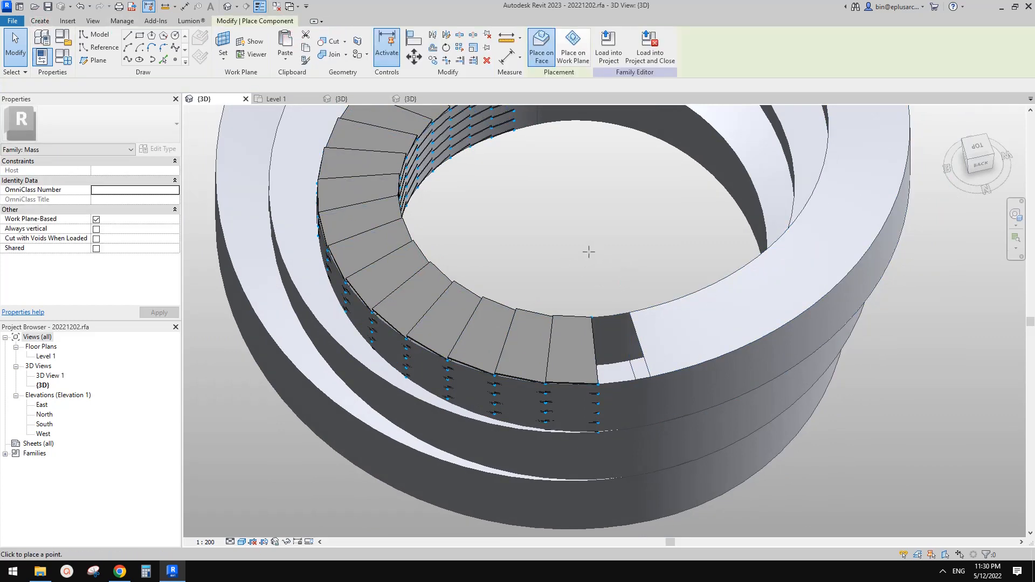
pyautogui.click(629, 312)
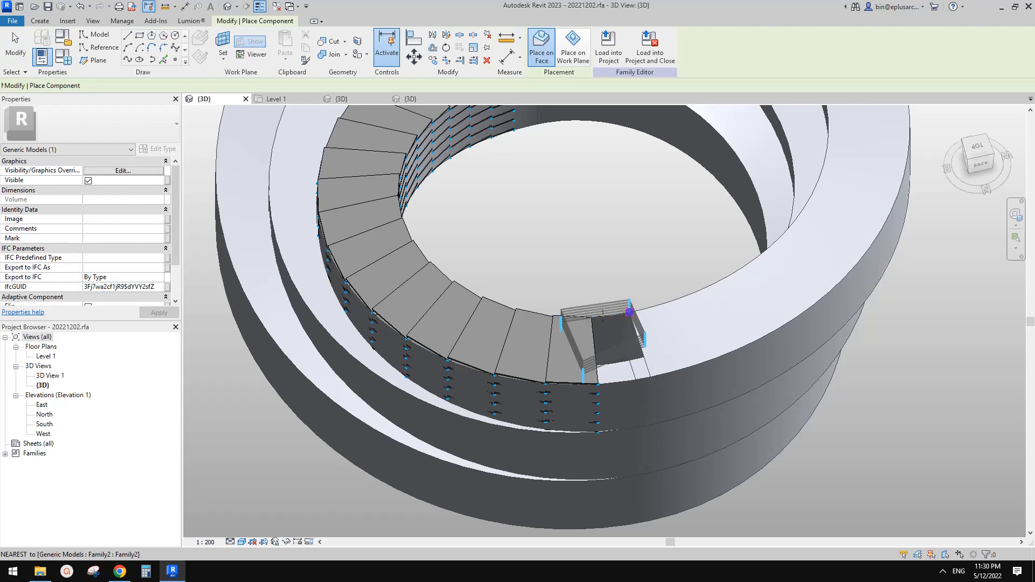
pyautogui.press('Escape')
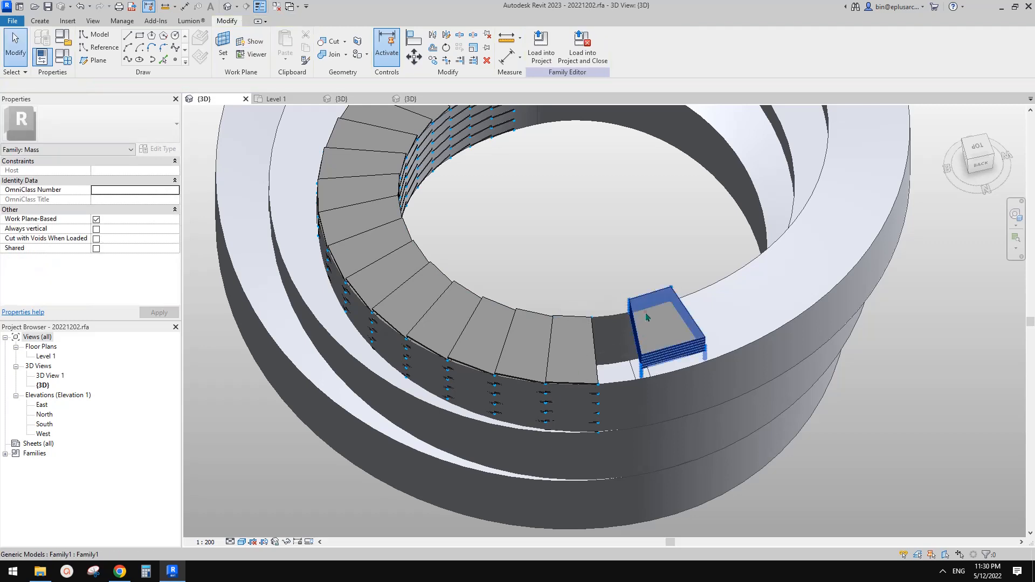
pyautogui.click(647, 322)
pyautogui.press('Delete')
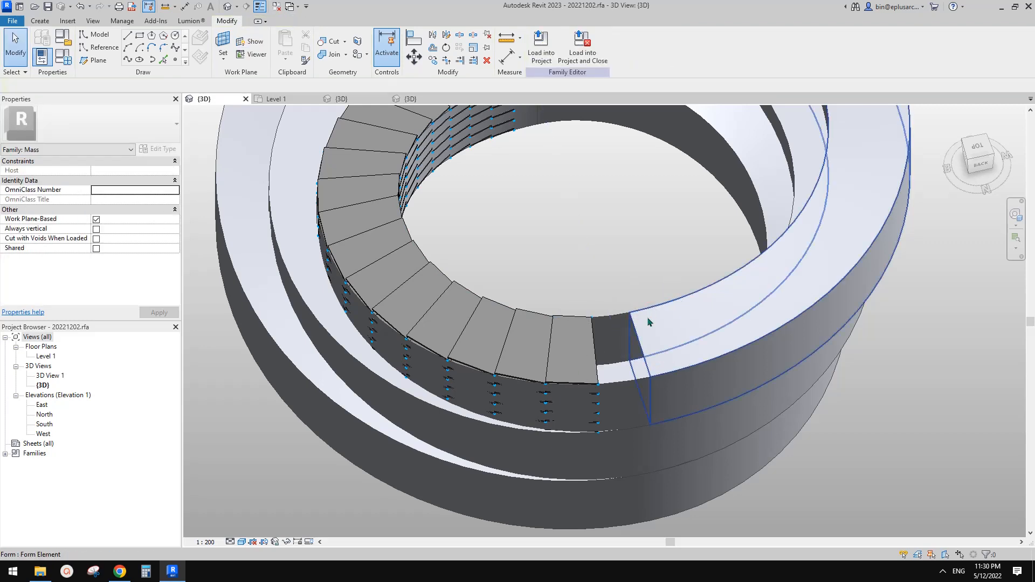
# Step: Temporarily isolate the upper and lower divided surfaces that bound the slab ring
pyautogui.click(628, 368)
pyautogui.scroll(2, 628, 369)
pyautogui.keyDown('shift'); pyautogui.moveTo(628, 369); pyautogui.dragTo(672, 393, button='middle'); pyautogui.keyUp('shift')
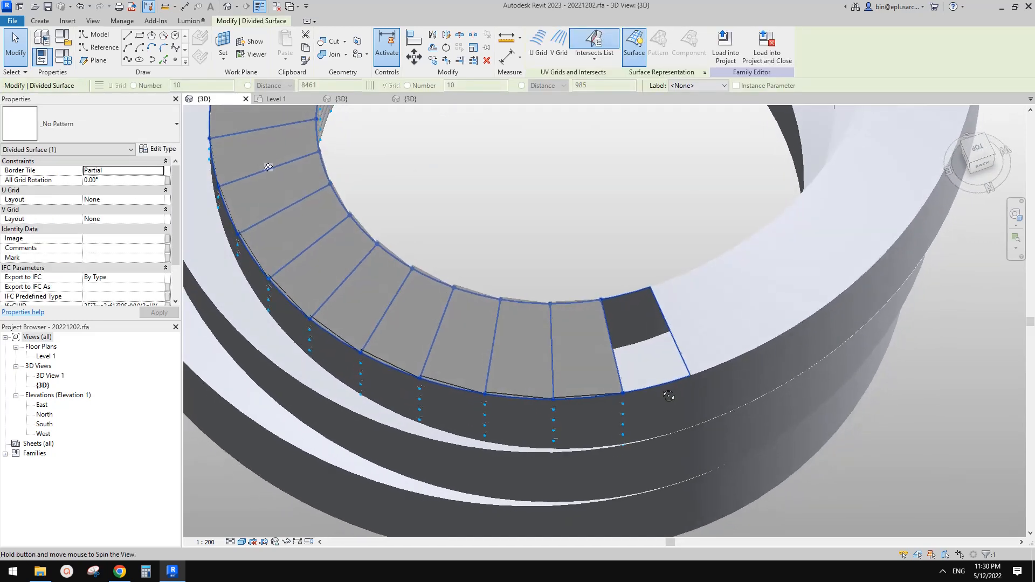
pyautogui.keyDown('ctrl'); pyautogui.click(663, 364); pyautogui.keyUp('ctrl')
pyautogui.moveTo(609, 298); pyautogui.dragTo(621, 320, button='middle')
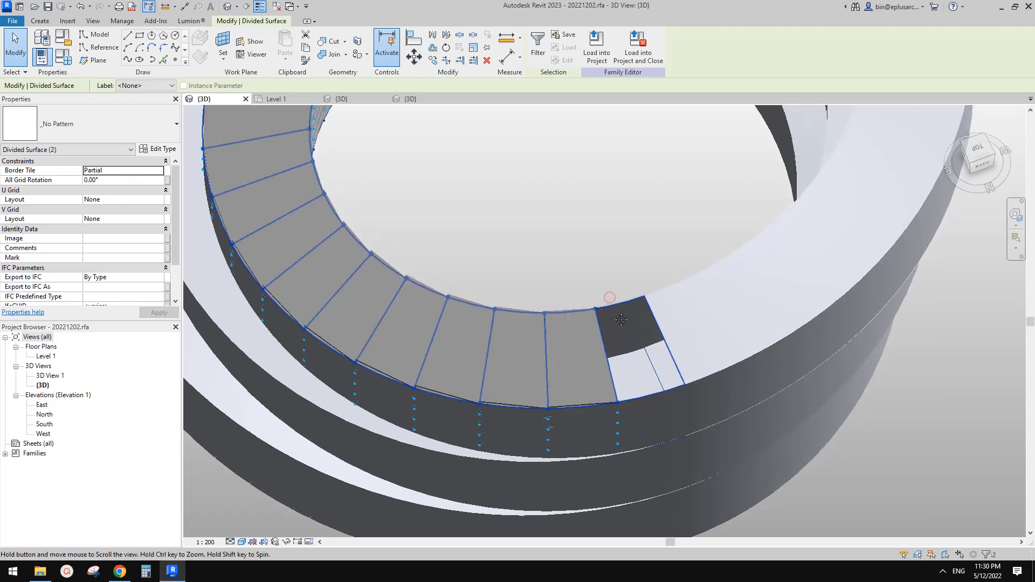
pyautogui.press('i')
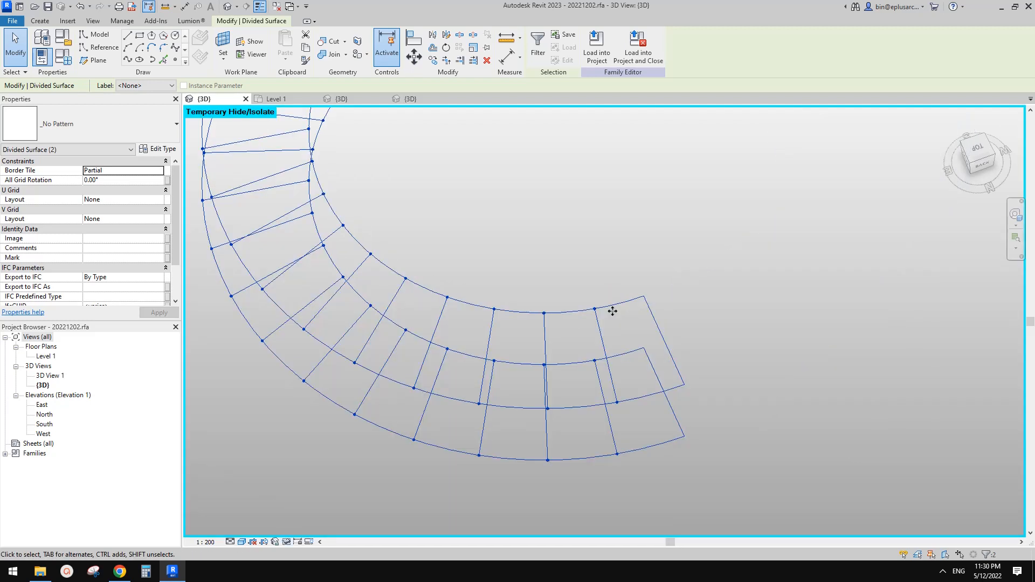
pyautogui.press('Escape')
pyautogui.moveTo(632, 351); pyautogui.dragTo(621, 347, button='middle')
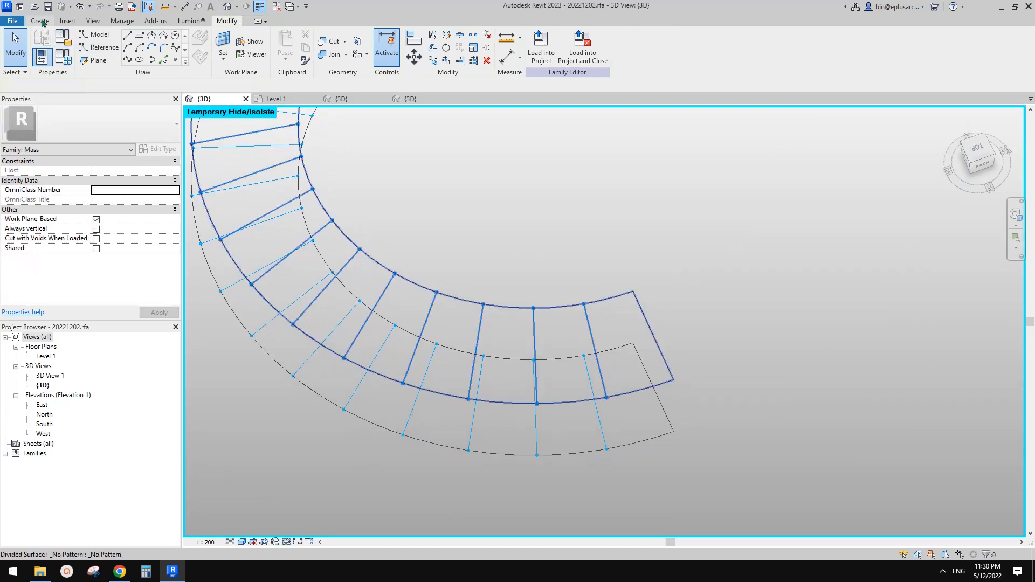
# Step: Place the stacked slab adaptive component on the corner points of the empty end bay, and reset the temporary isolation
pyautogui.press('c')
pyautogui.press('m')
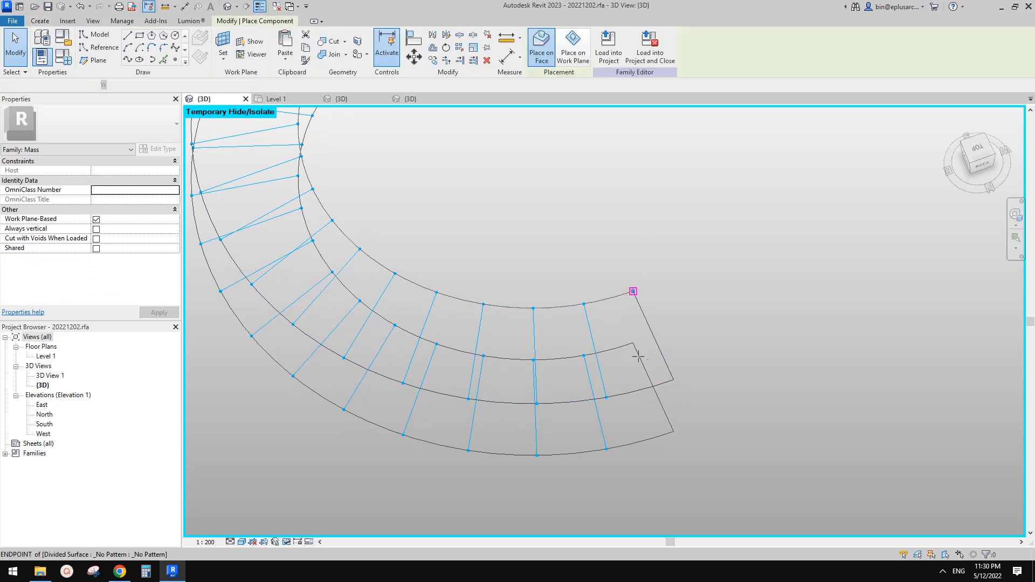
pyautogui.click(633, 344)
pyautogui.click(674, 431)
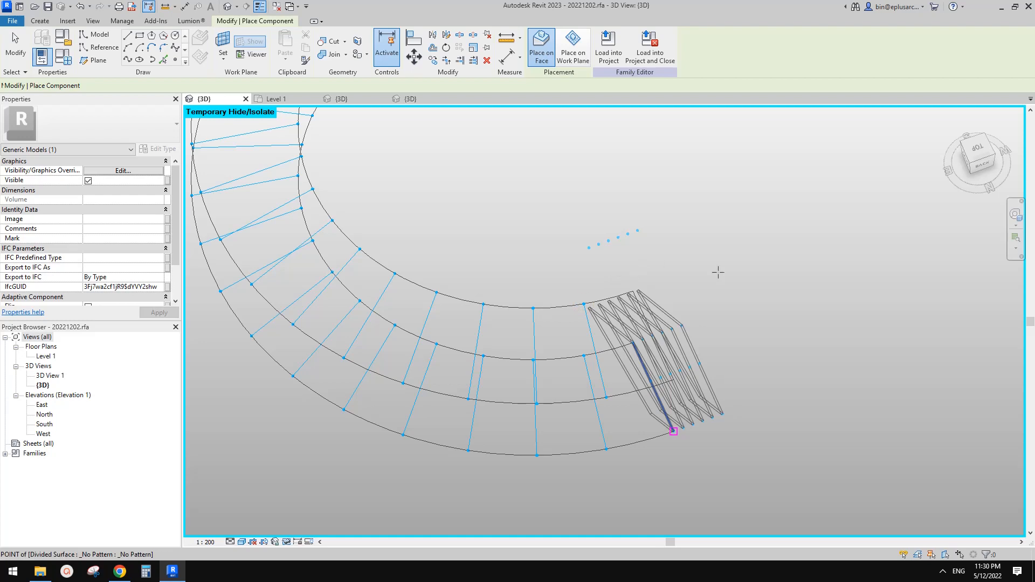
pyautogui.click(732, 344)
pyautogui.press('Escape')
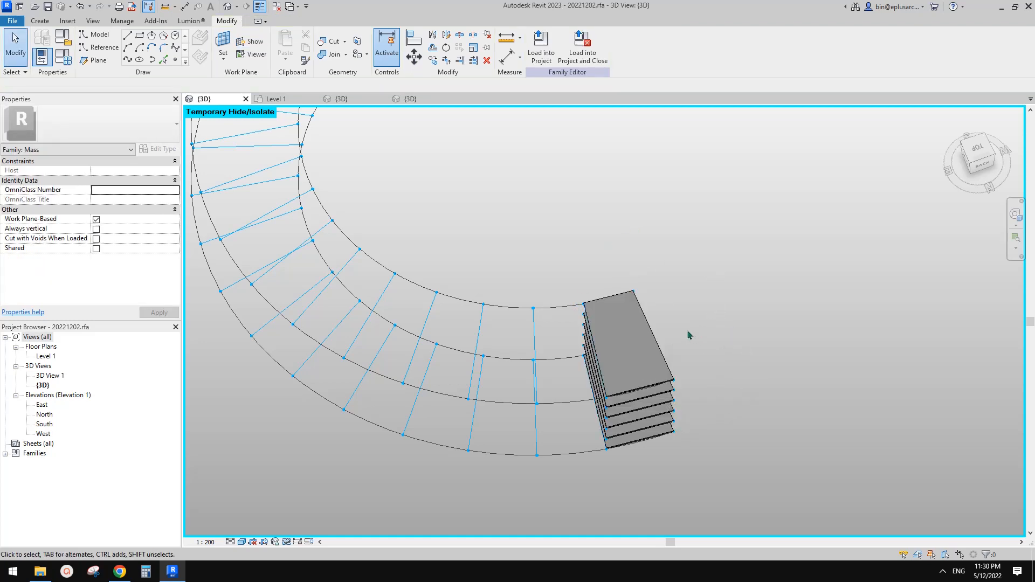
pyautogui.press('h')
pyautogui.press('r')
# Step: Inspect the filled end bay and the remaining empty bay at the opposite end of the slab ring
pyautogui.scroll(-3, 696, 340)
pyautogui.keyDown('shift'); pyautogui.moveTo(760, 345); pyautogui.dragTo(808, 328, button='middle'); pyautogui.keyUp('shift')
pyautogui.scroll(1, 701, 323)
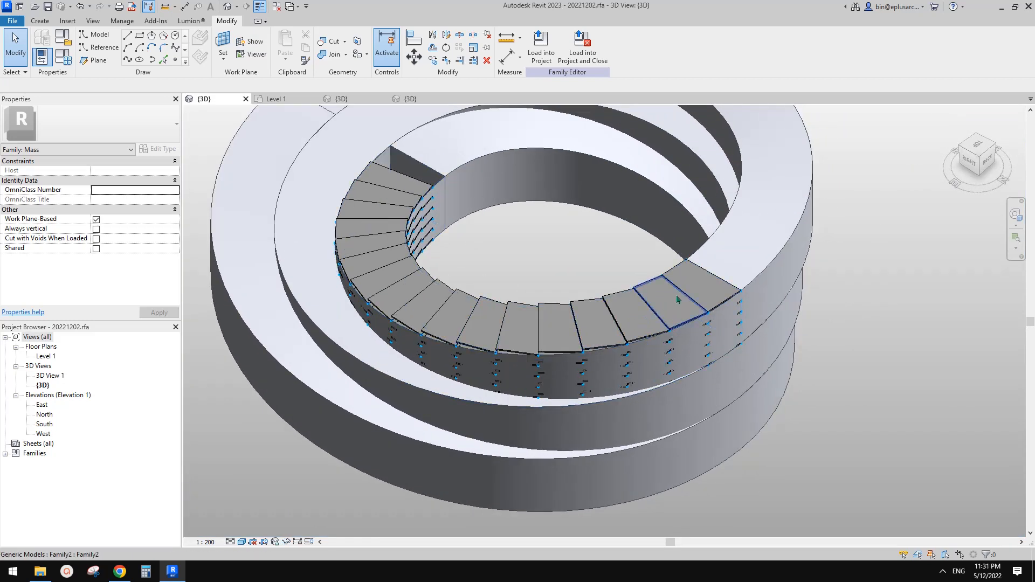
pyautogui.moveTo(678, 300); pyautogui.dragTo(667, 318, button='middle')
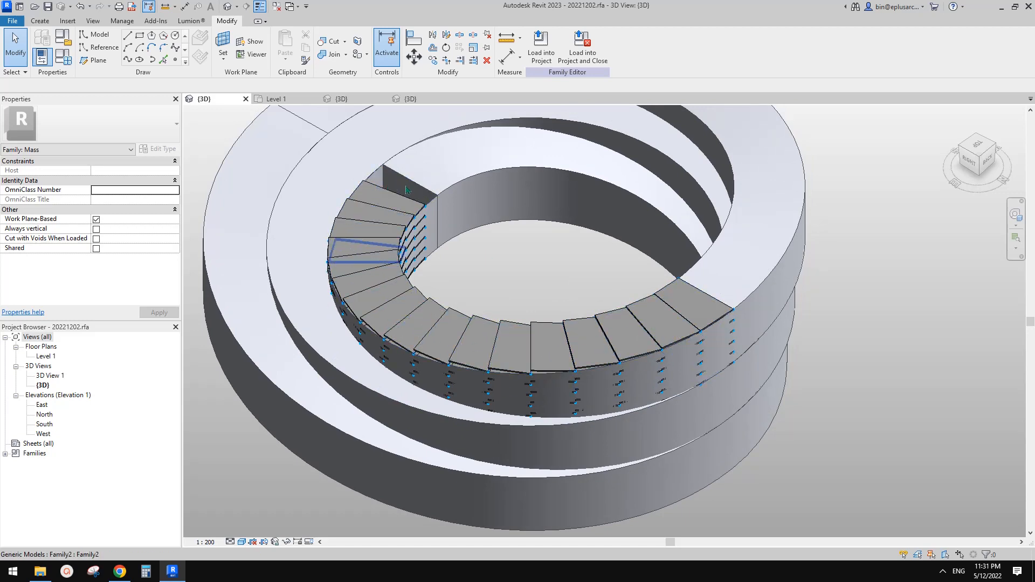
pyautogui.keyDown('shift'); pyautogui.moveTo(470, 235); pyautogui.dragTo(237, 207, button='middle'); pyautogui.keyUp('shift')
pyautogui.moveTo(237, 208); pyautogui.dragTo(307, 227, button='middle')
pyautogui.keyDown('shift'); pyautogui.moveTo(636, 269); pyautogui.dragTo(561, 324, button='middle'); pyautogui.keyUp('shift')
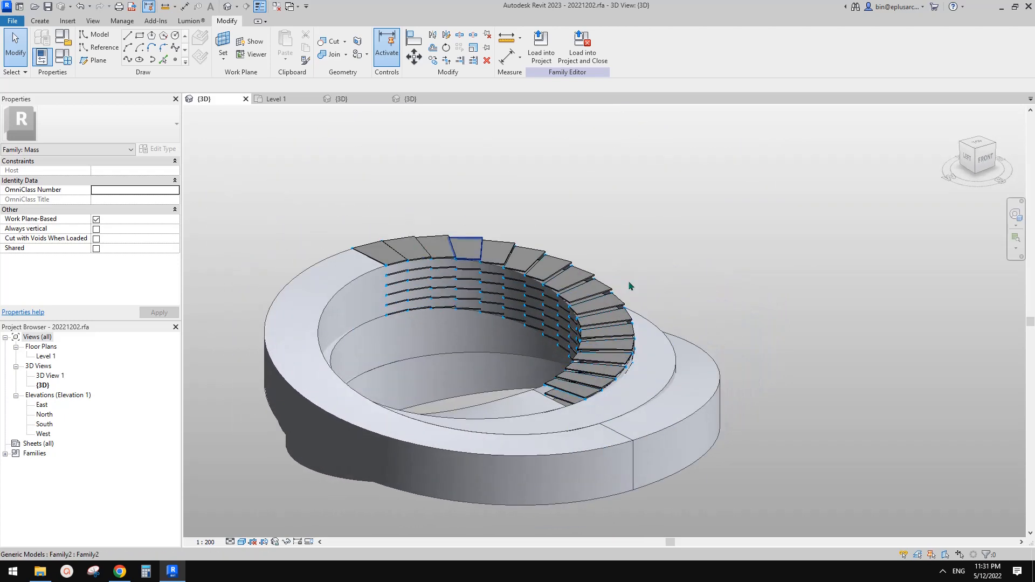
pyautogui.moveTo(590, 366); pyautogui.dragTo(647, 356, button='middle')
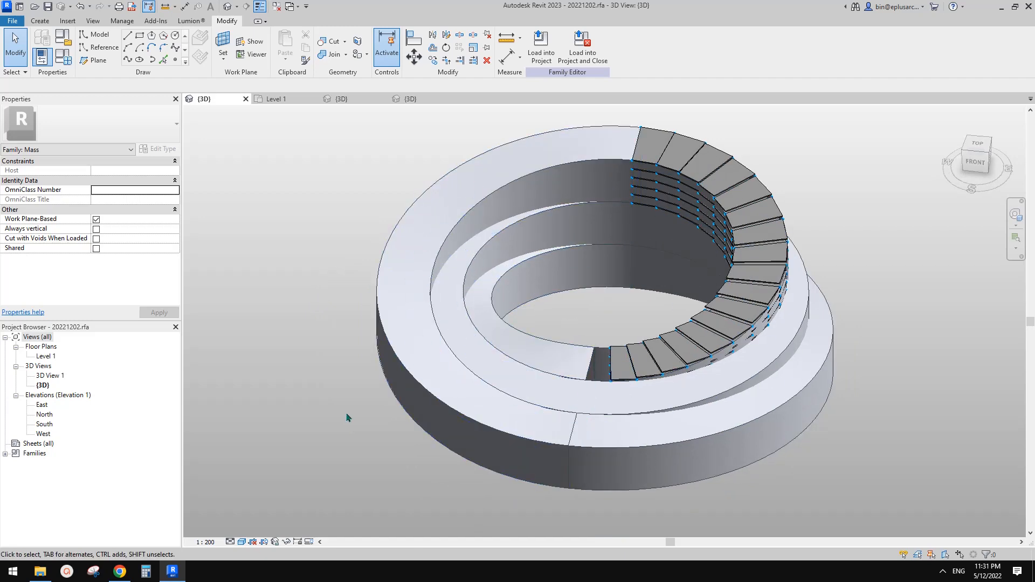
# Step: Check the reference image in the Google Docs document in Chrome, and return to Revit to compare the slab ring
pyautogui.click(126, 578)
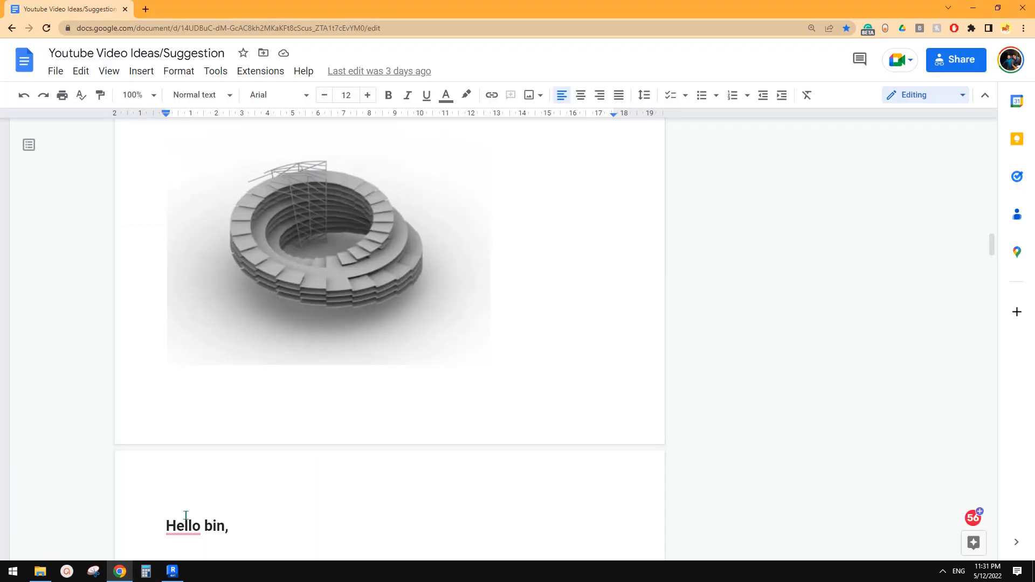
pyautogui.click(173, 572)
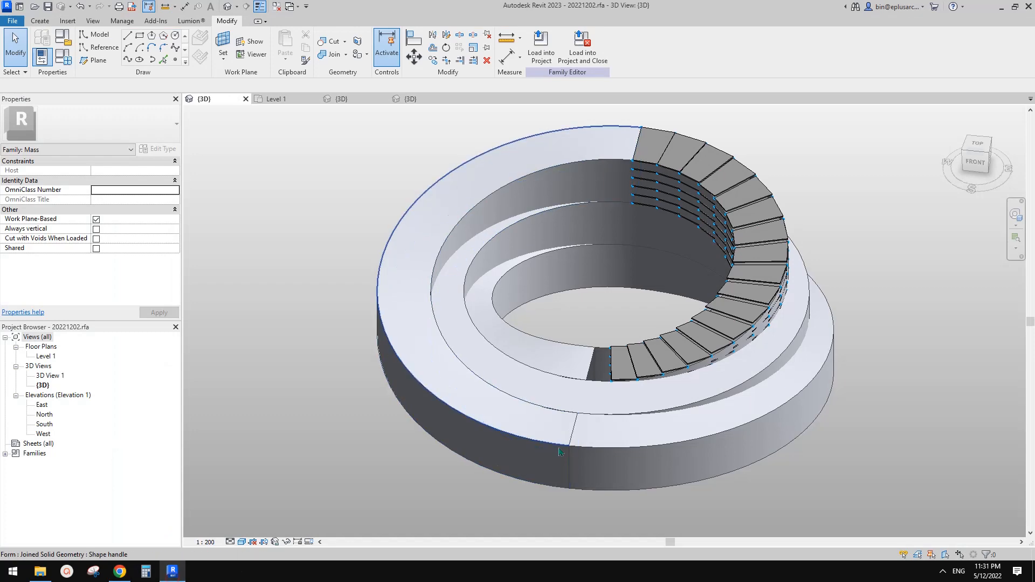
pyautogui.keyDown('shift'); pyautogui.moveTo(561, 447); pyautogui.dragTo(617, 426, button='middle'); pyautogui.keyUp('shift')
pyautogui.scroll(1, 642, 393)
pyautogui.keyDown('shift'); pyautogui.moveTo(642, 393); pyautogui.dragTo(673, 428, button='middle'); pyautogui.keyUp('shift')
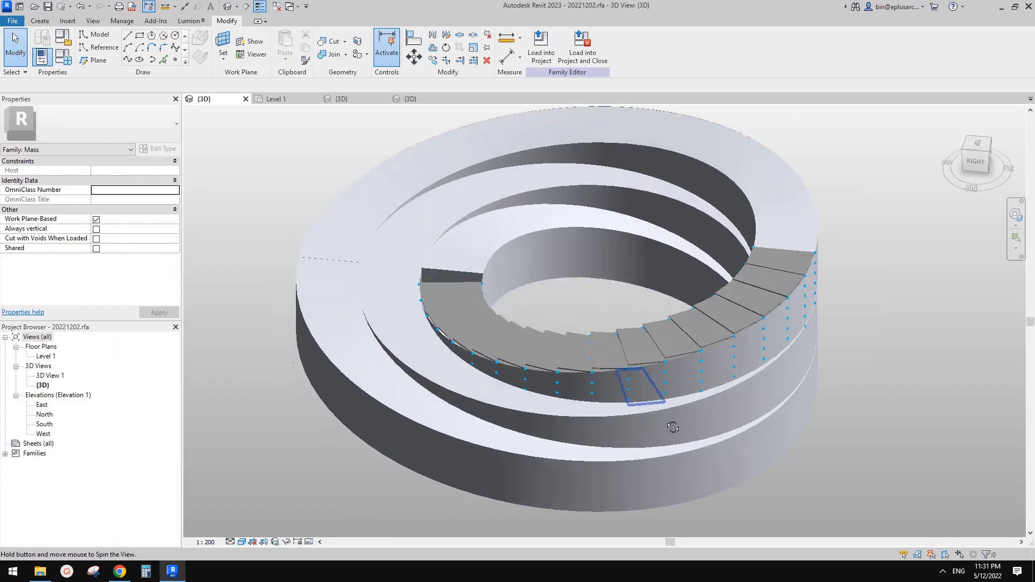
pyautogui.scroll(2, 653, 390)
pyautogui.scroll(-1, 652, 390)
pyautogui.keyDown('shift'); pyautogui.moveTo(652, 389); pyautogui.dragTo(646, 345, button='middle'); pyautogui.keyUp('shift')
# Step: Temporarily hide the mass forms enclosing the stacked slabs to expose the slab ring
pyautogui.click(683, 382)
pyautogui.scroll(-1, 705, 374)
pyautogui.press('h')
pyautogui.press('h')
pyautogui.scroll(2, 668, 386)
pyautogui.click(651, 382)
pyautogui.press('h')
pyautogui.press('h')
pyautogui.scroll(-2, 652, 381)
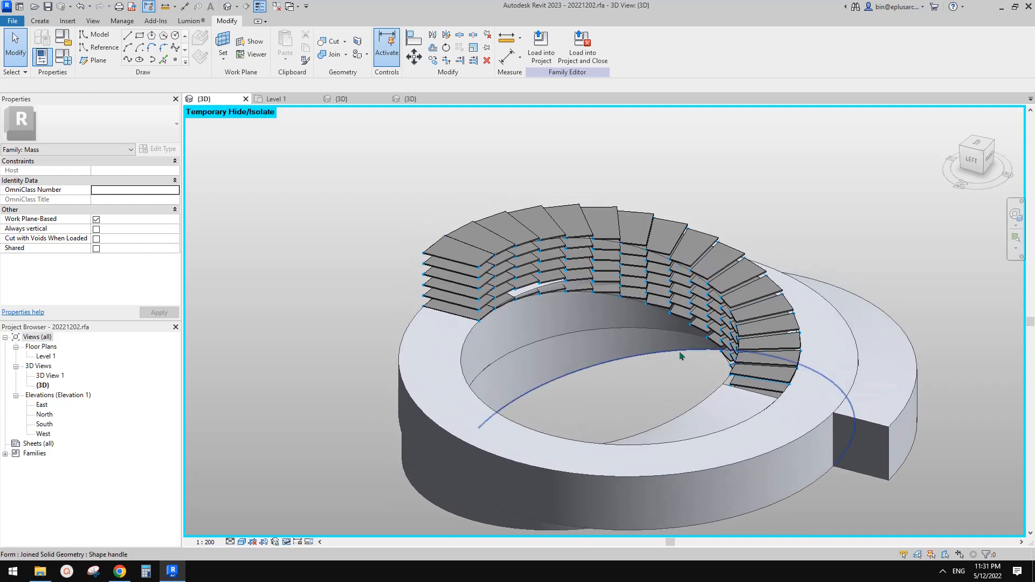
pyautogui.scroll(1, 695, 354)
pyautogui.scroll(1, 700, 354)
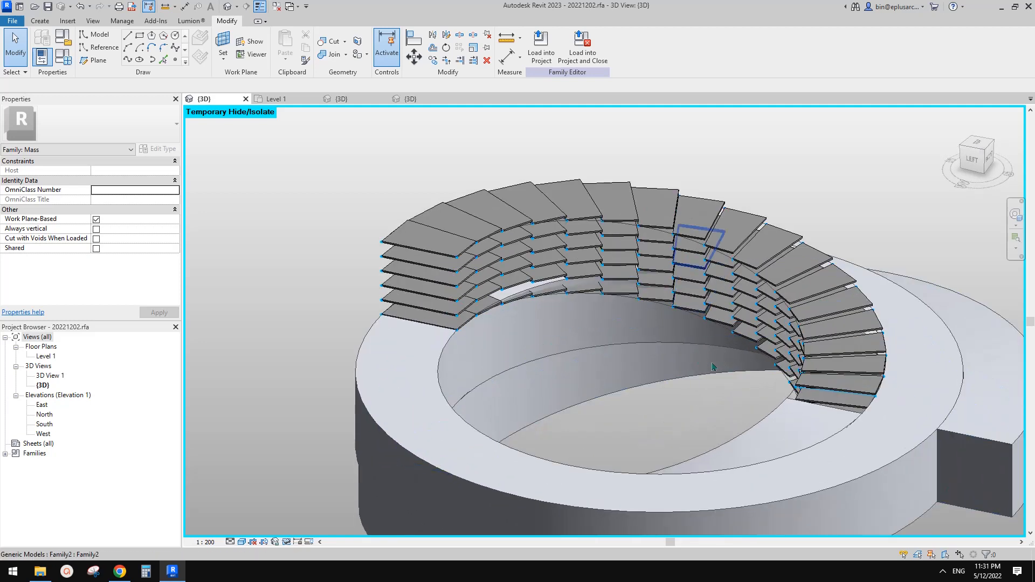